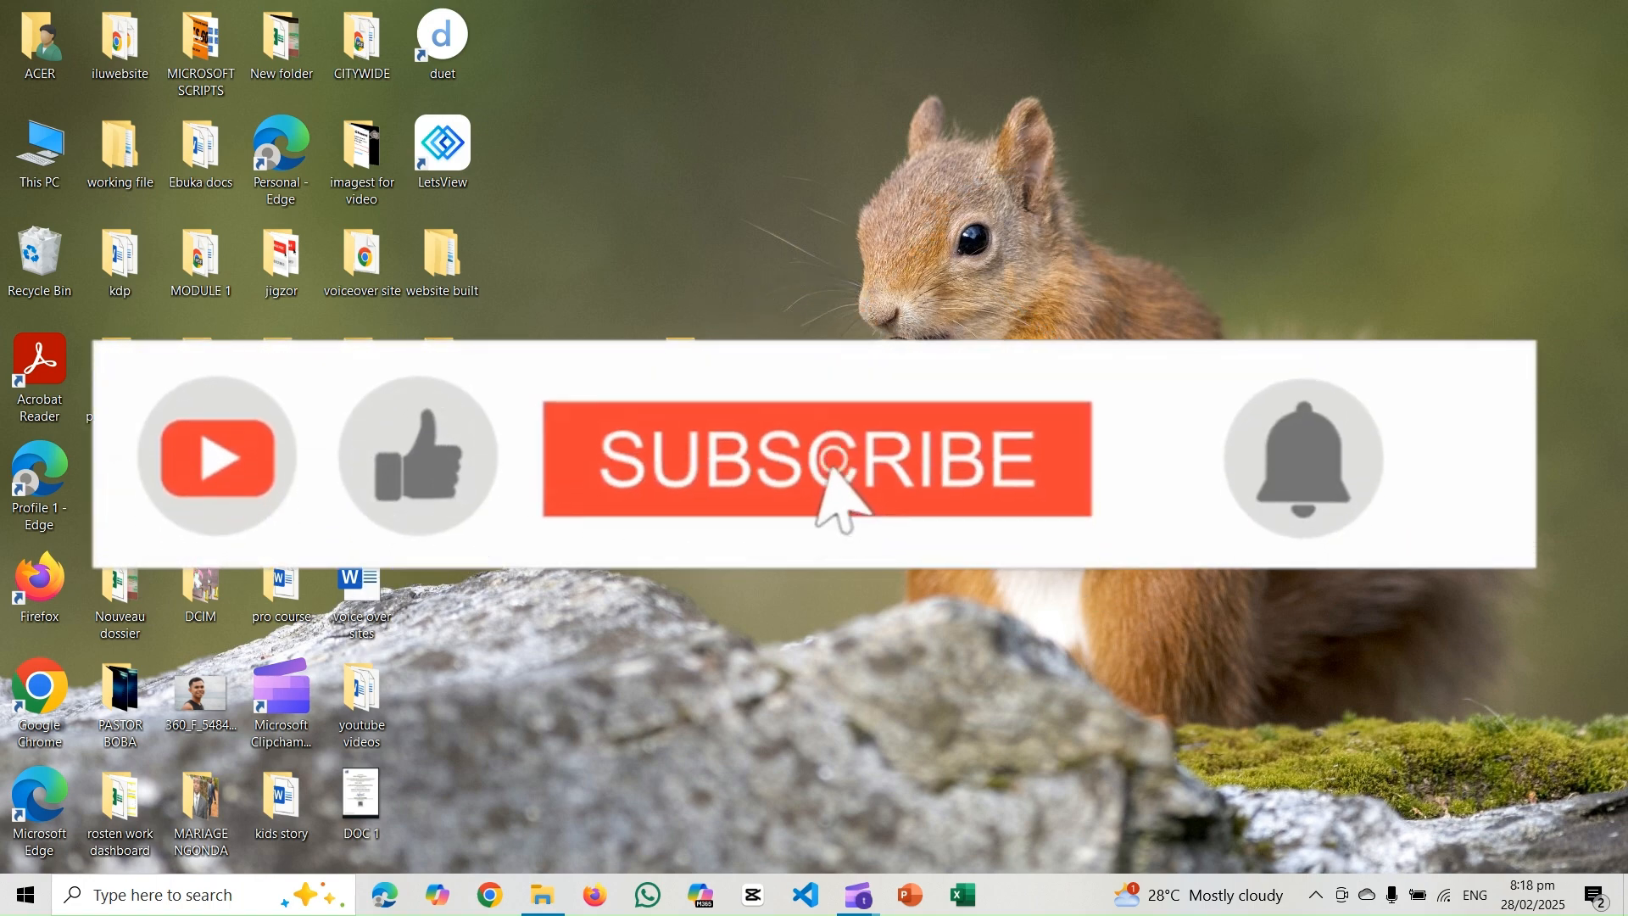
# Step: Start Excel, create a blank workbook, and select column D
pyautogui.click(966, 898)
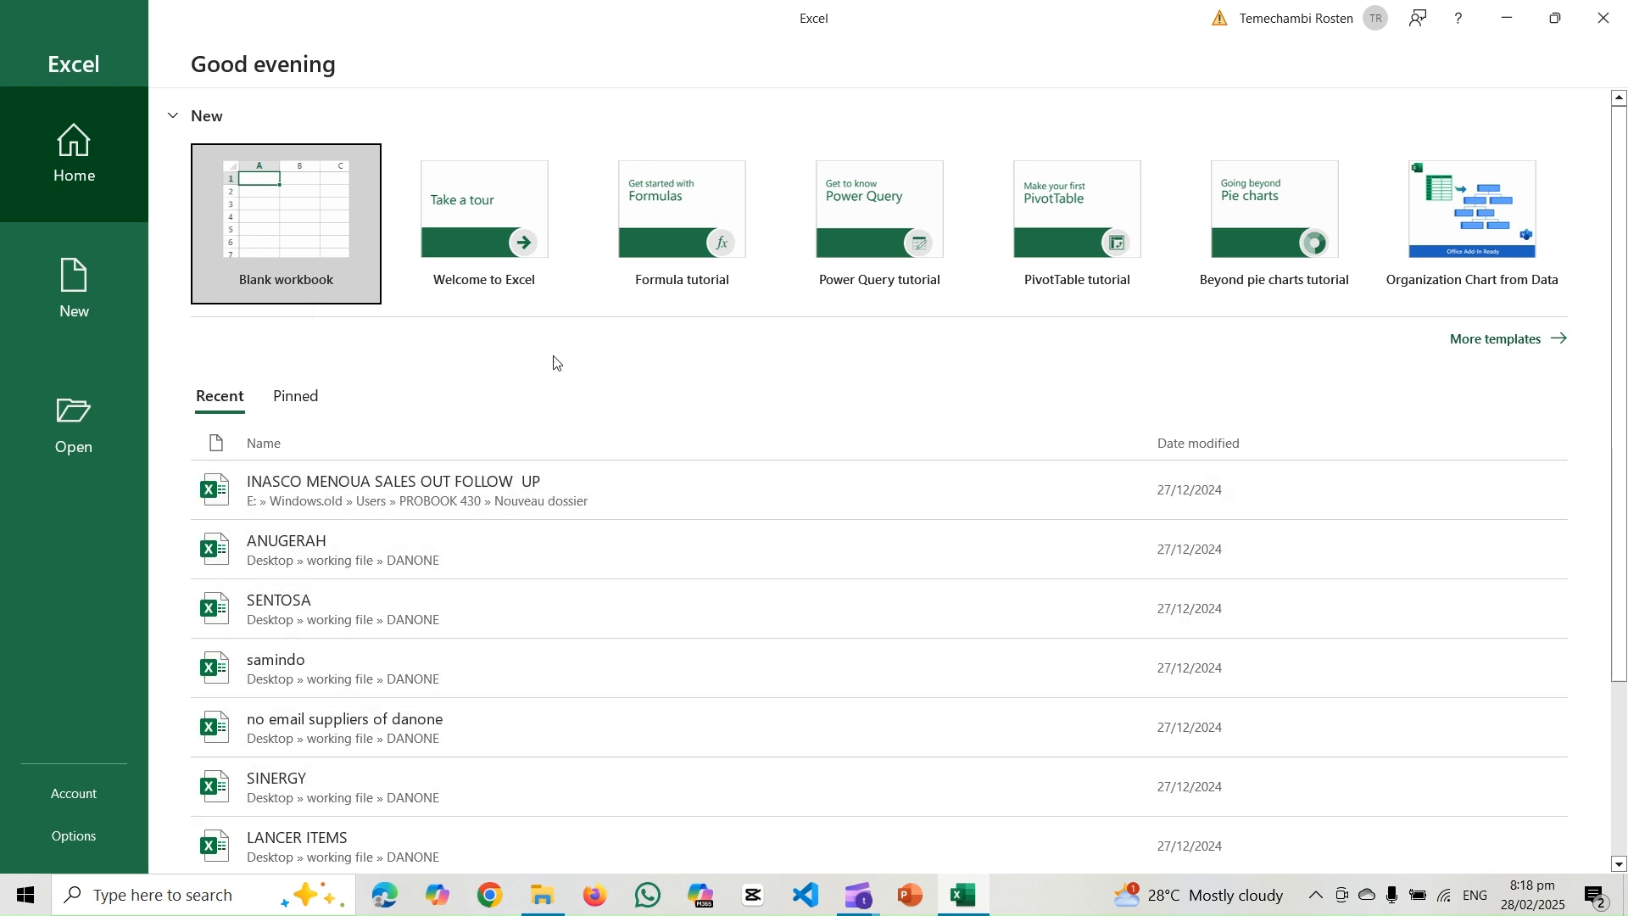
pyautogui.click(271, 218)
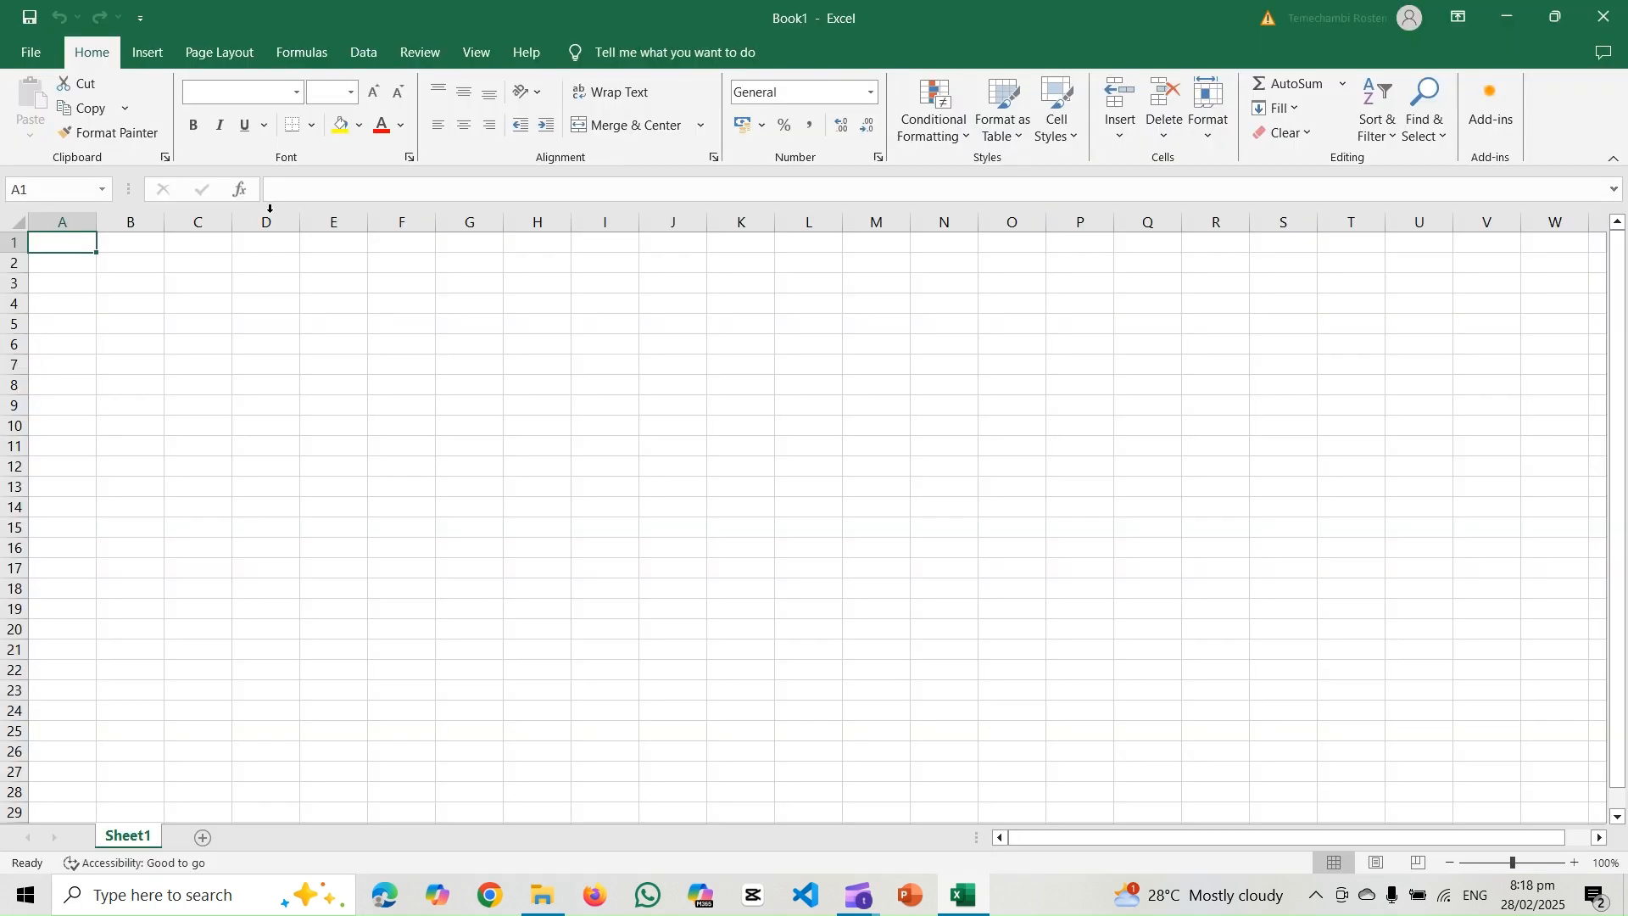
pyautogui.click(270, 214)
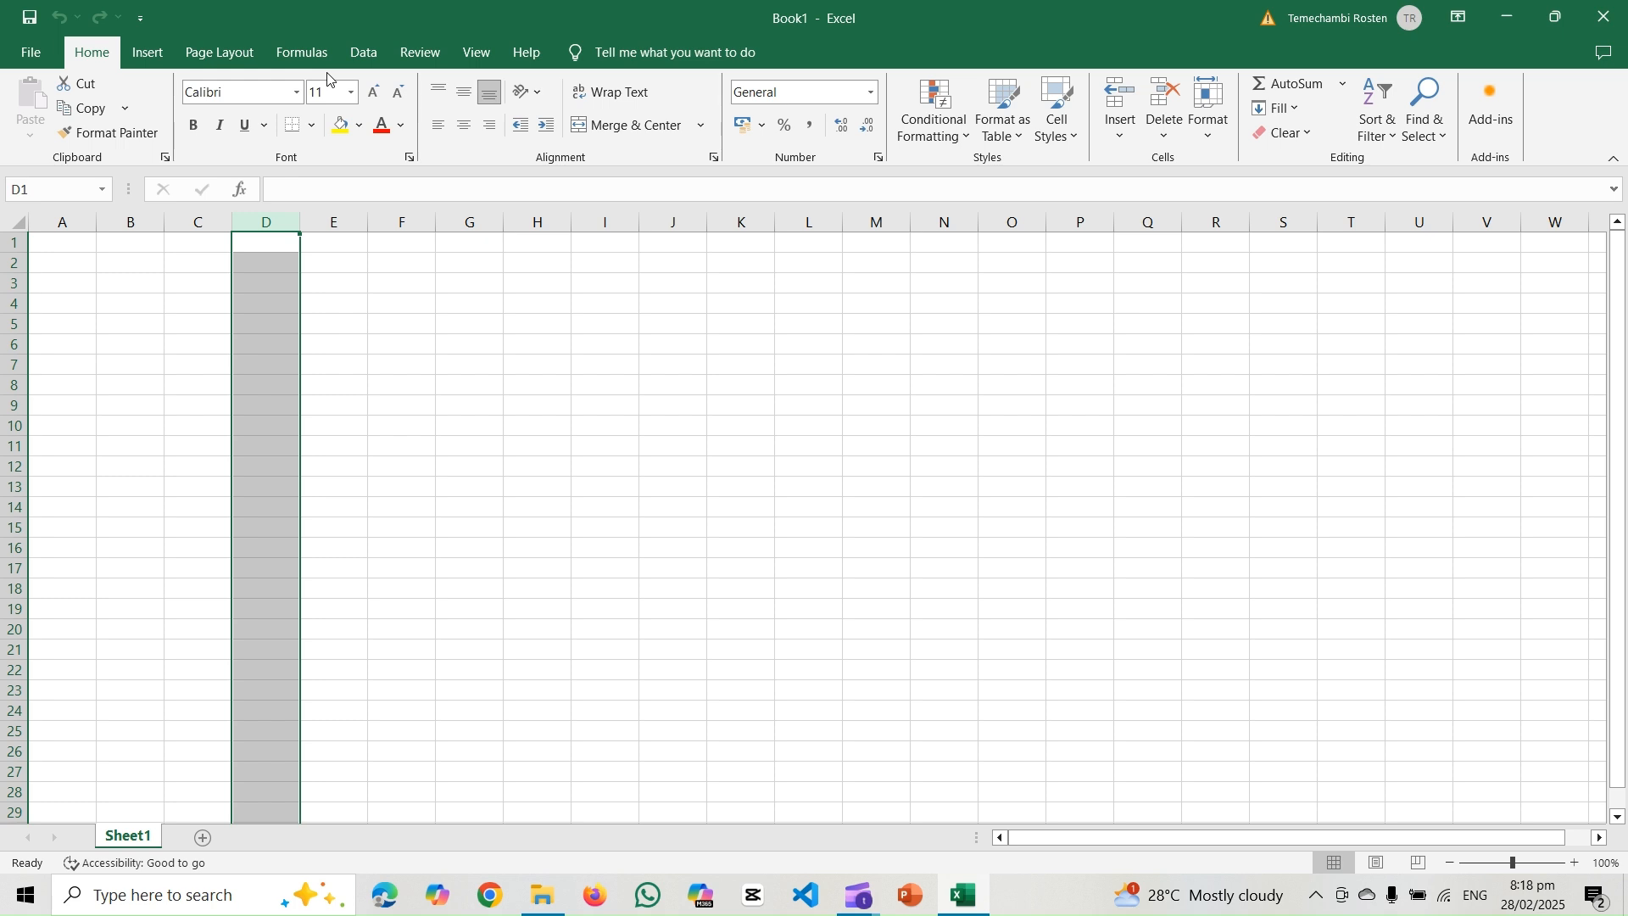
# Step: View the workbook's available save locations, return to the sheet and select cell A1
pyautogui.click(32, 17)
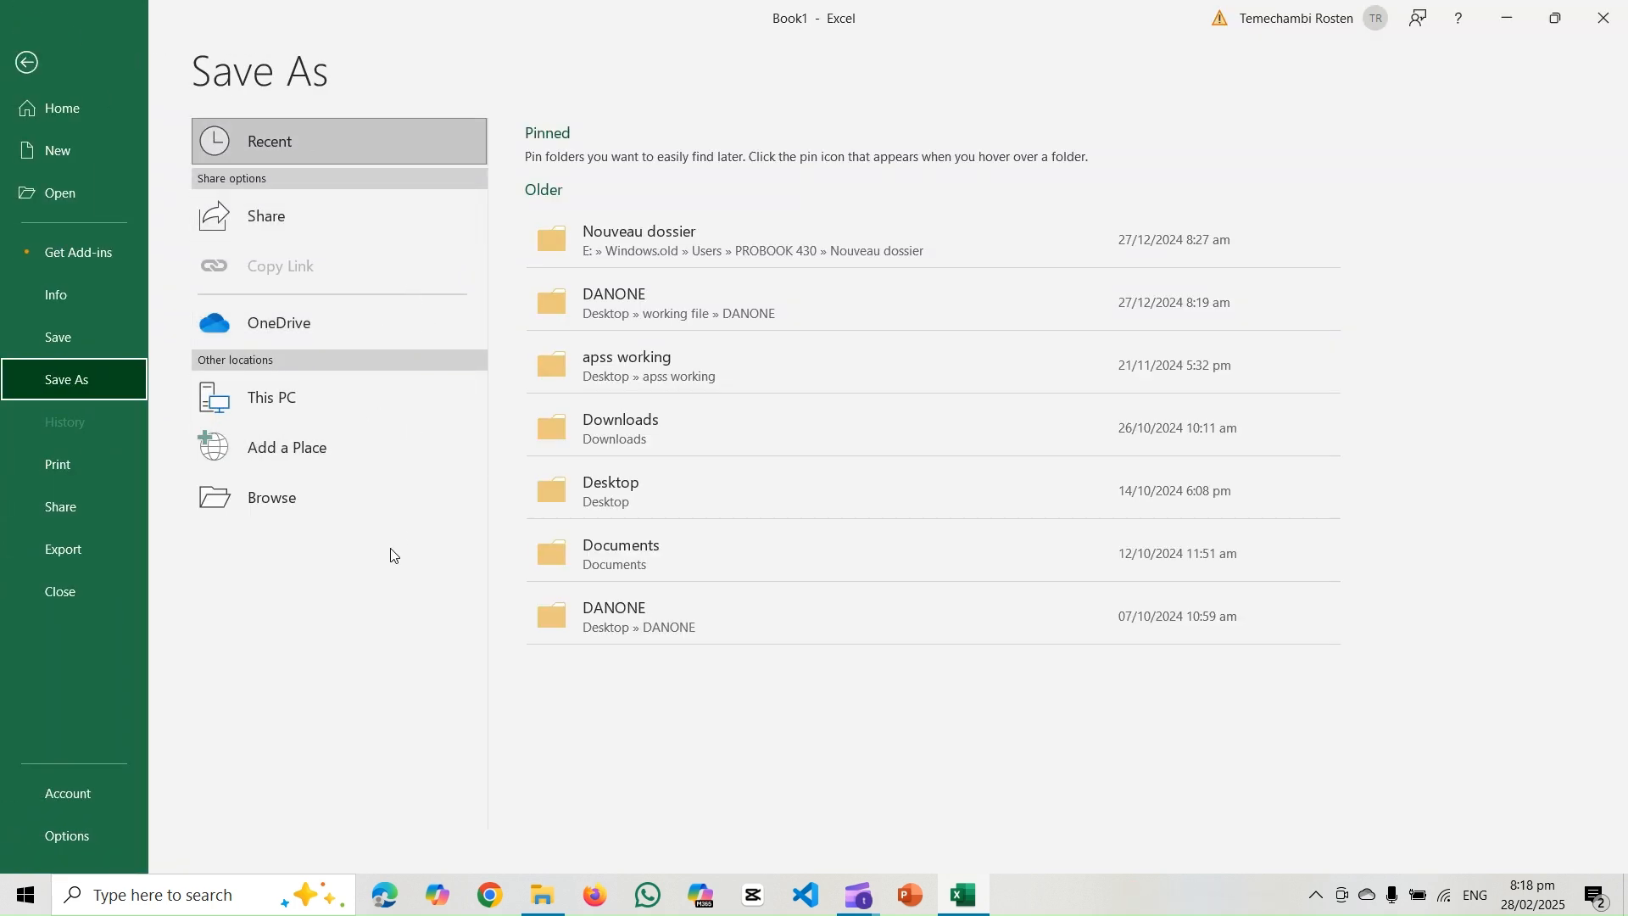
pyautogui.click(27, 62)
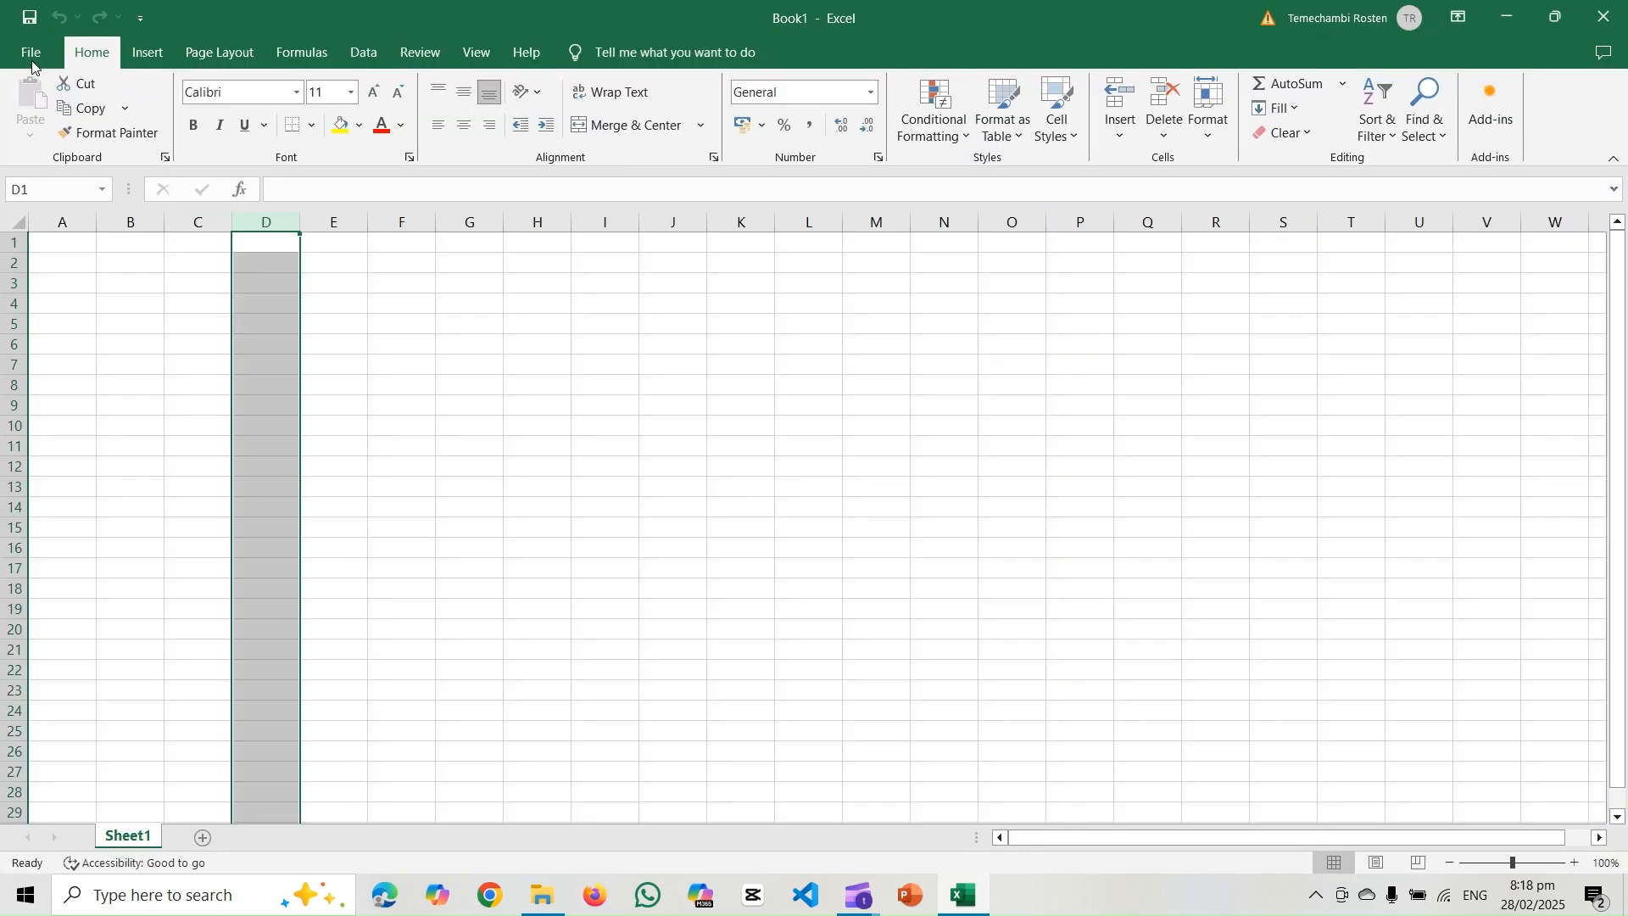
pyautogui.hotkey('ctrl', 's')
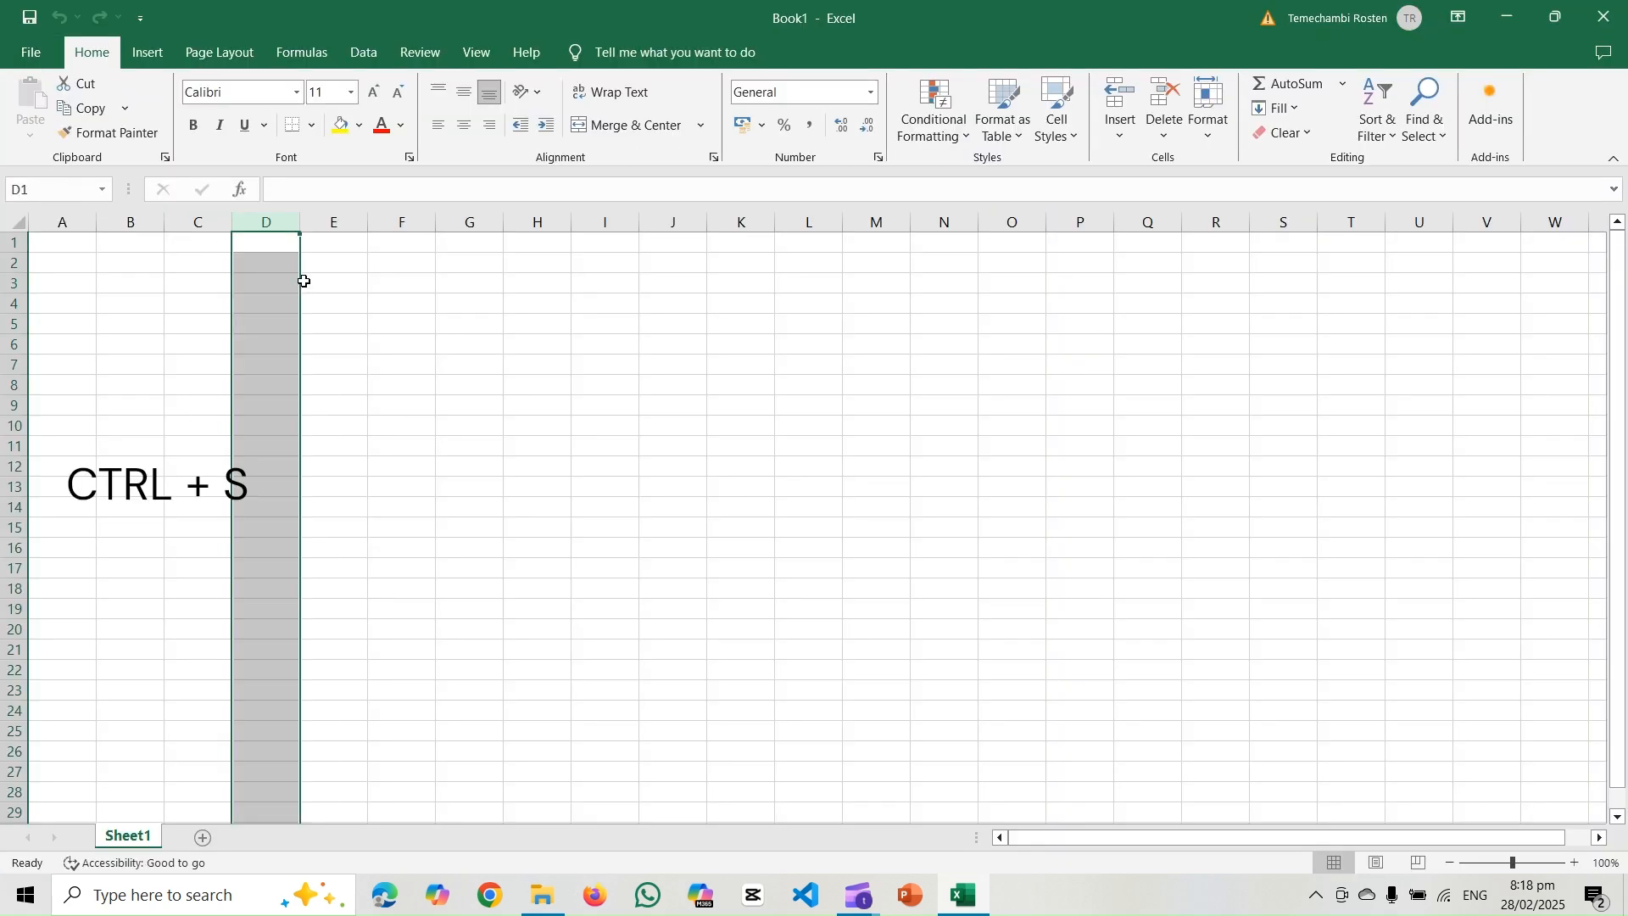
pyautogui.click(139, 301)
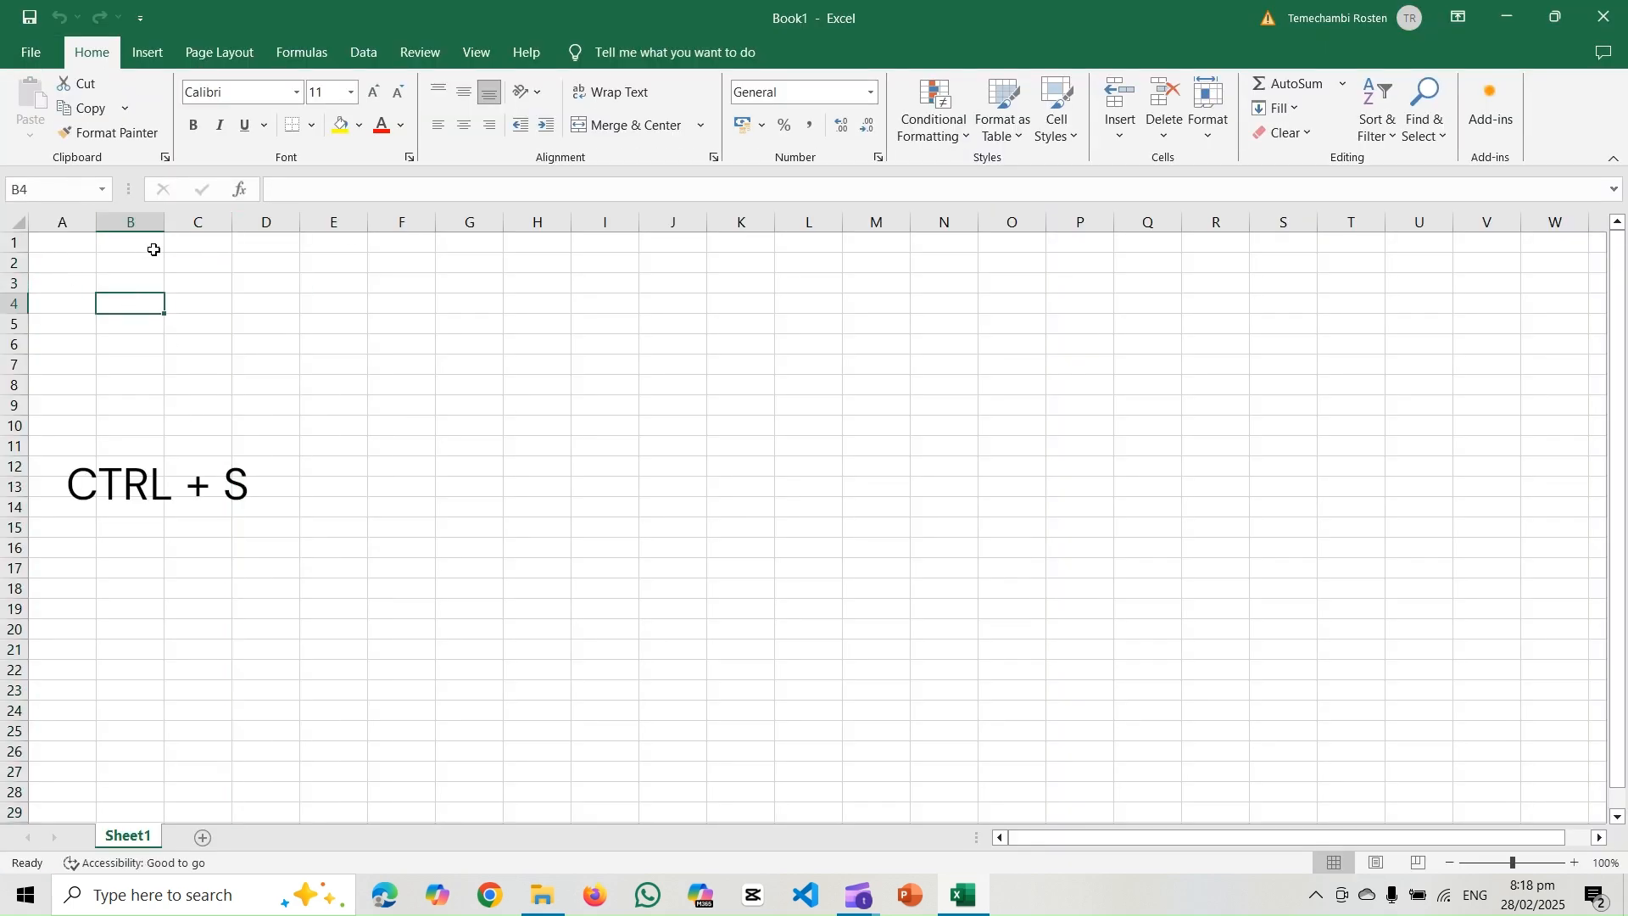
pyautogui.click(71, 244)
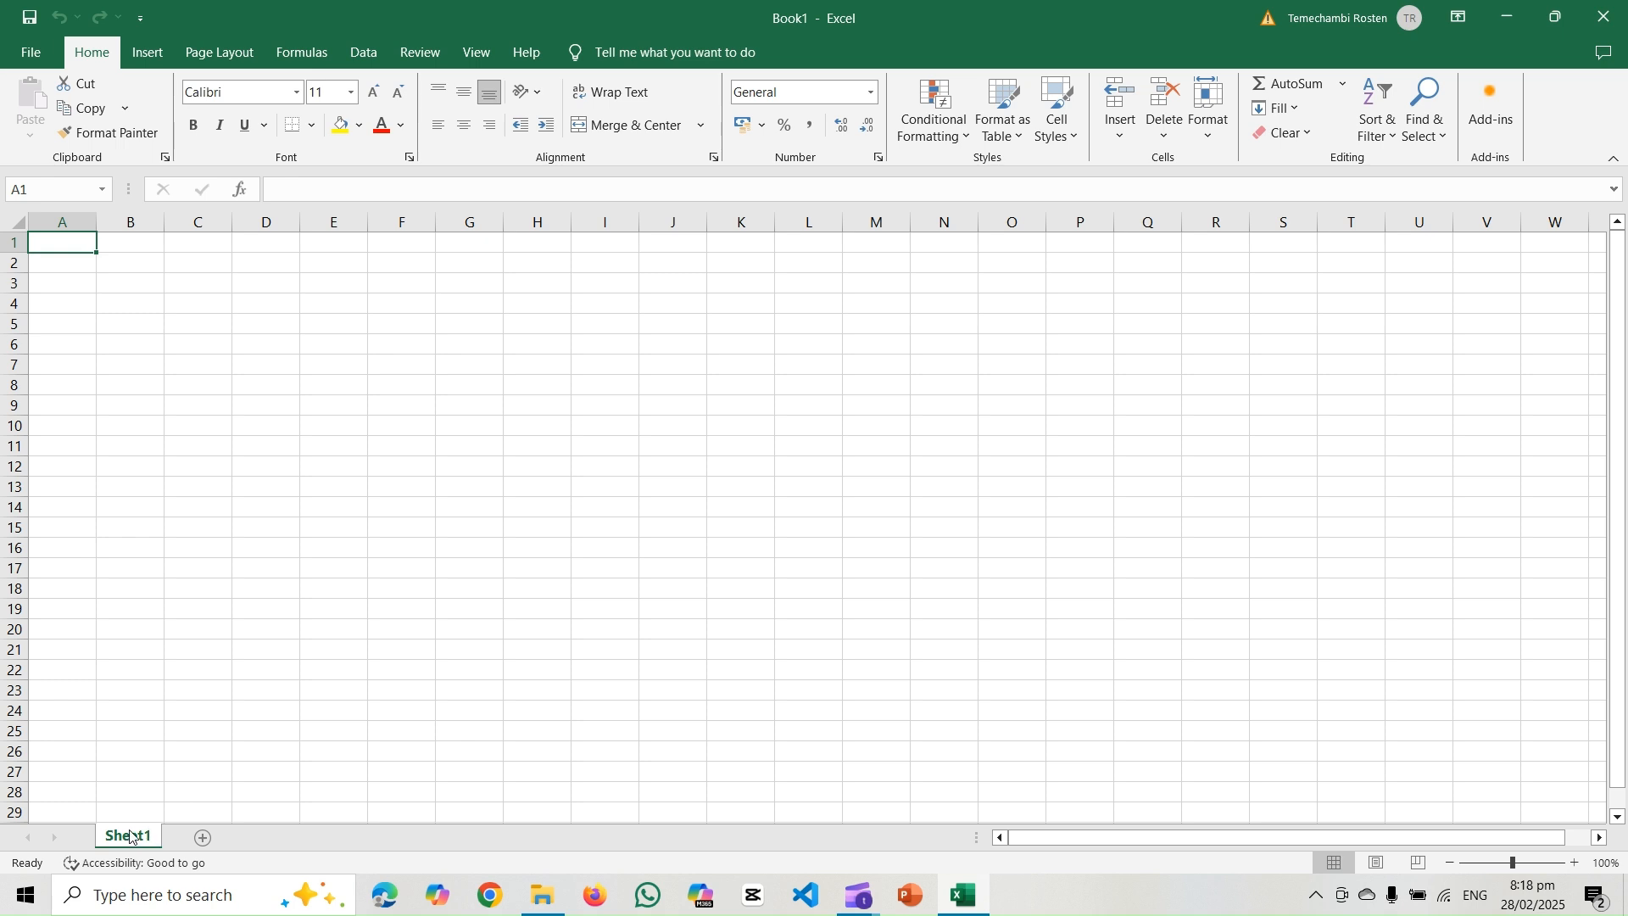
# Step: Add a second worksheet after Sheet1 and rename it GG
pyautogui.click(198, 841)
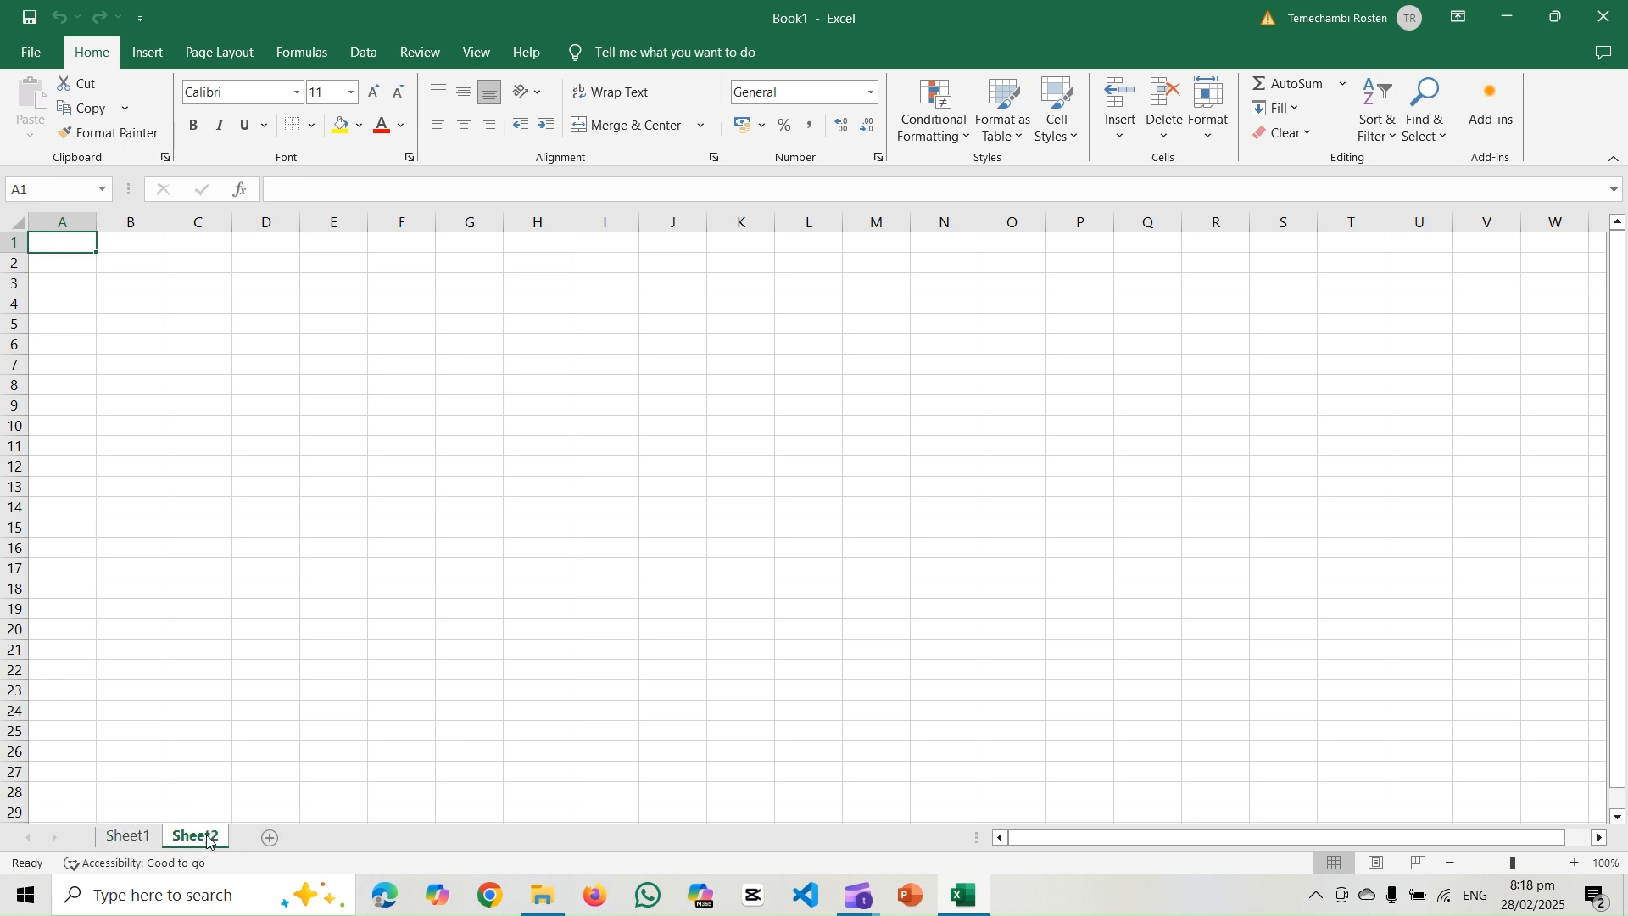
pyautogui.doubleClick(204, 837)
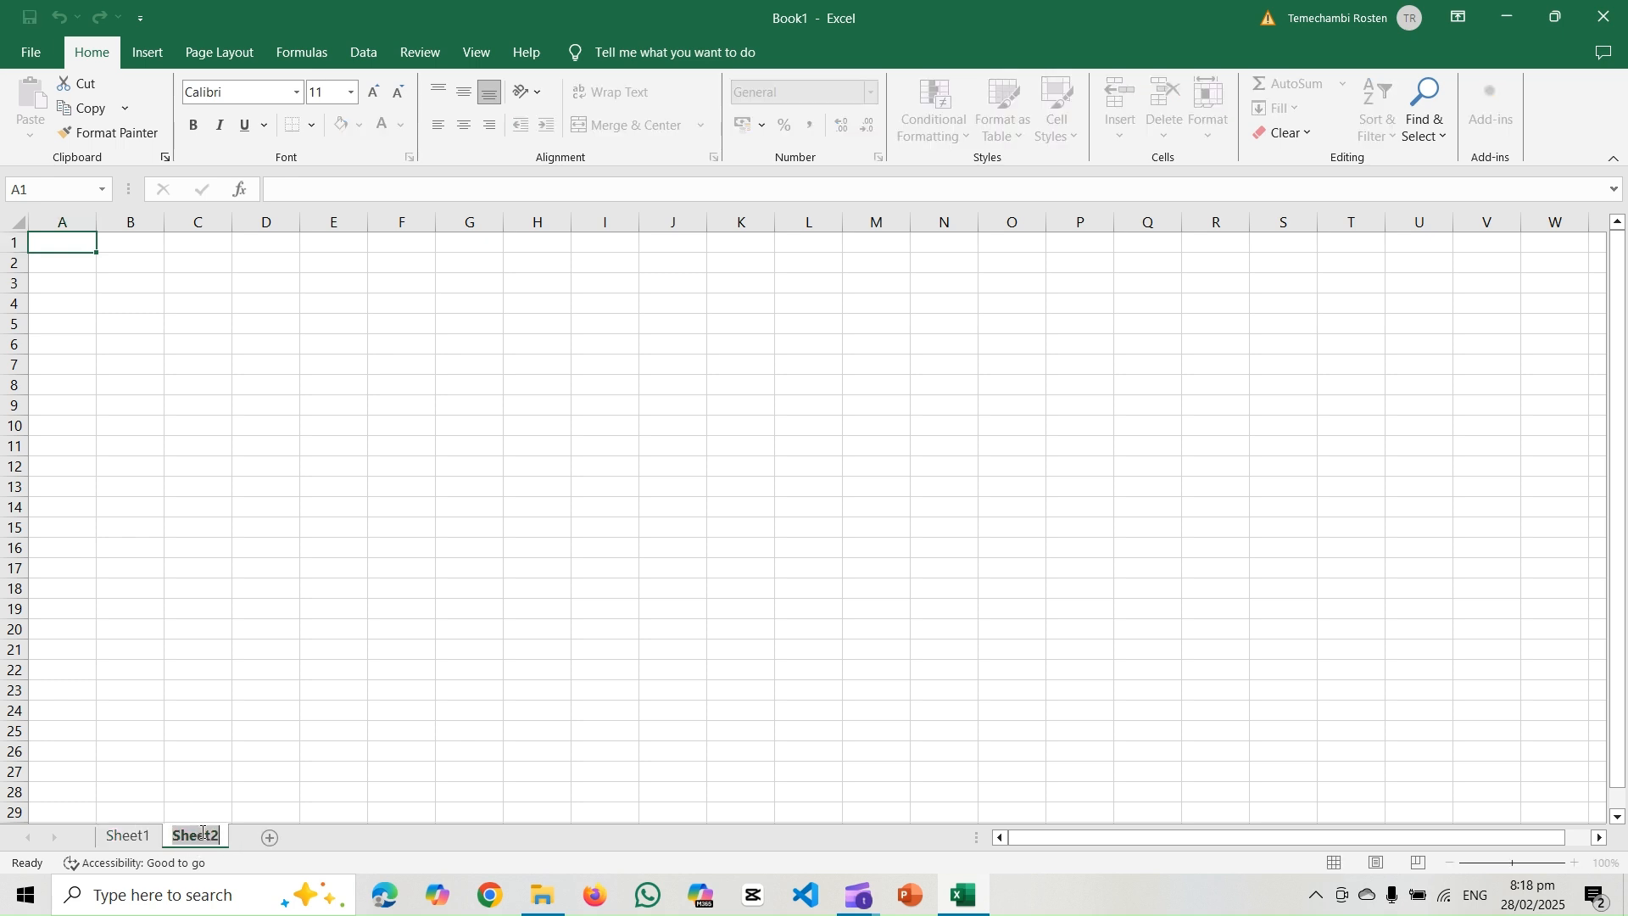
pyautogui.write('GG')
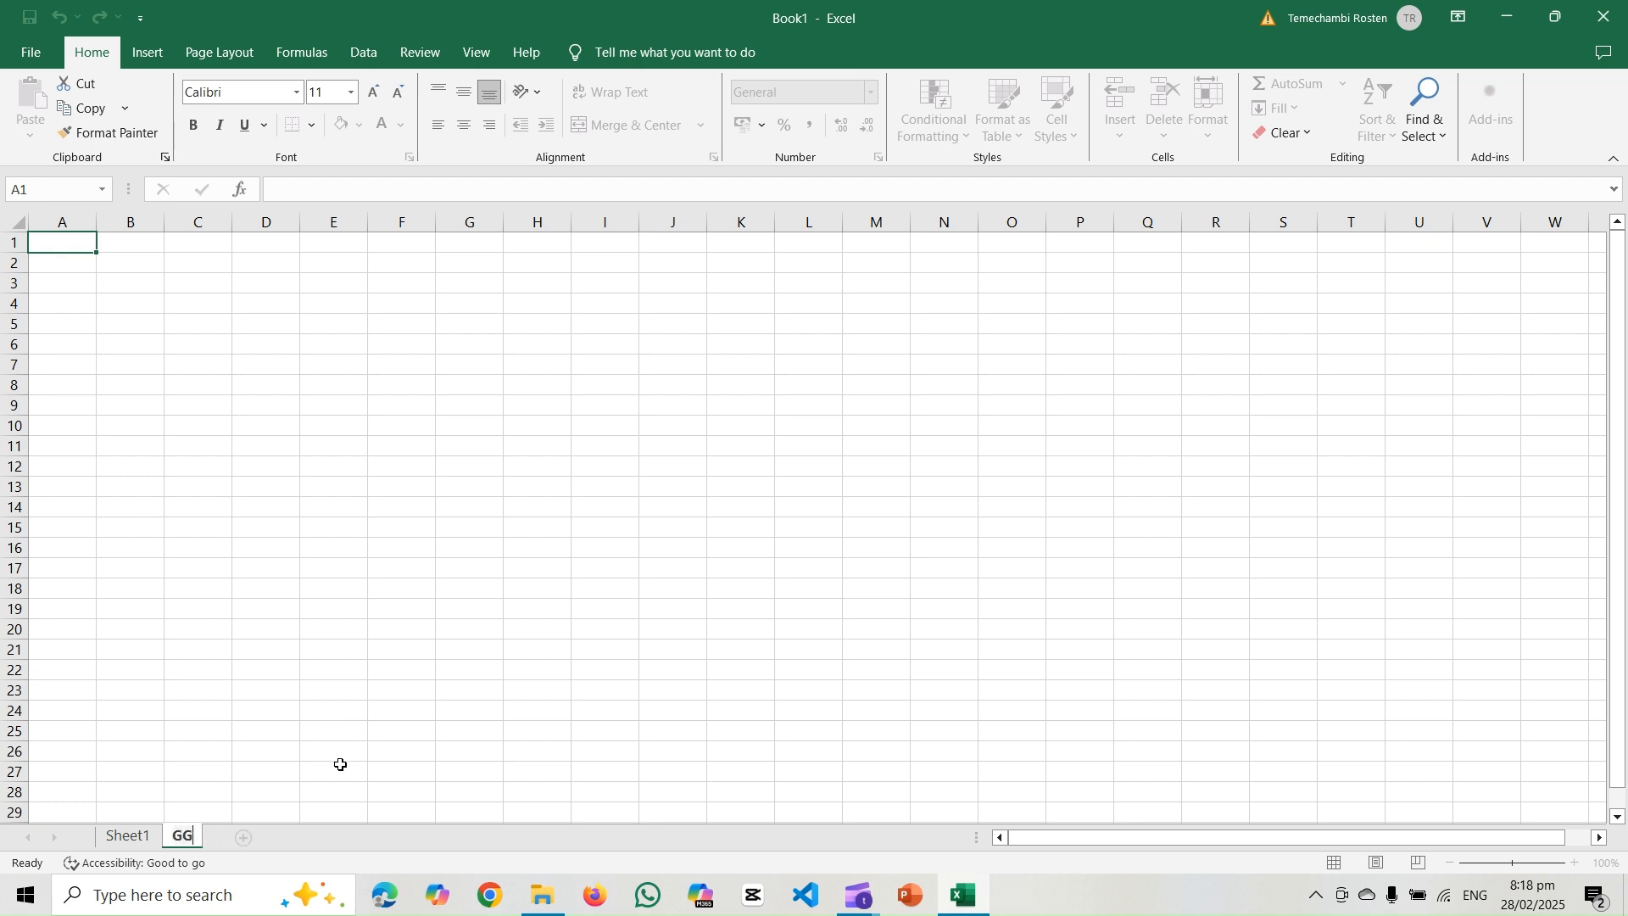
pyautogui.press('Return')
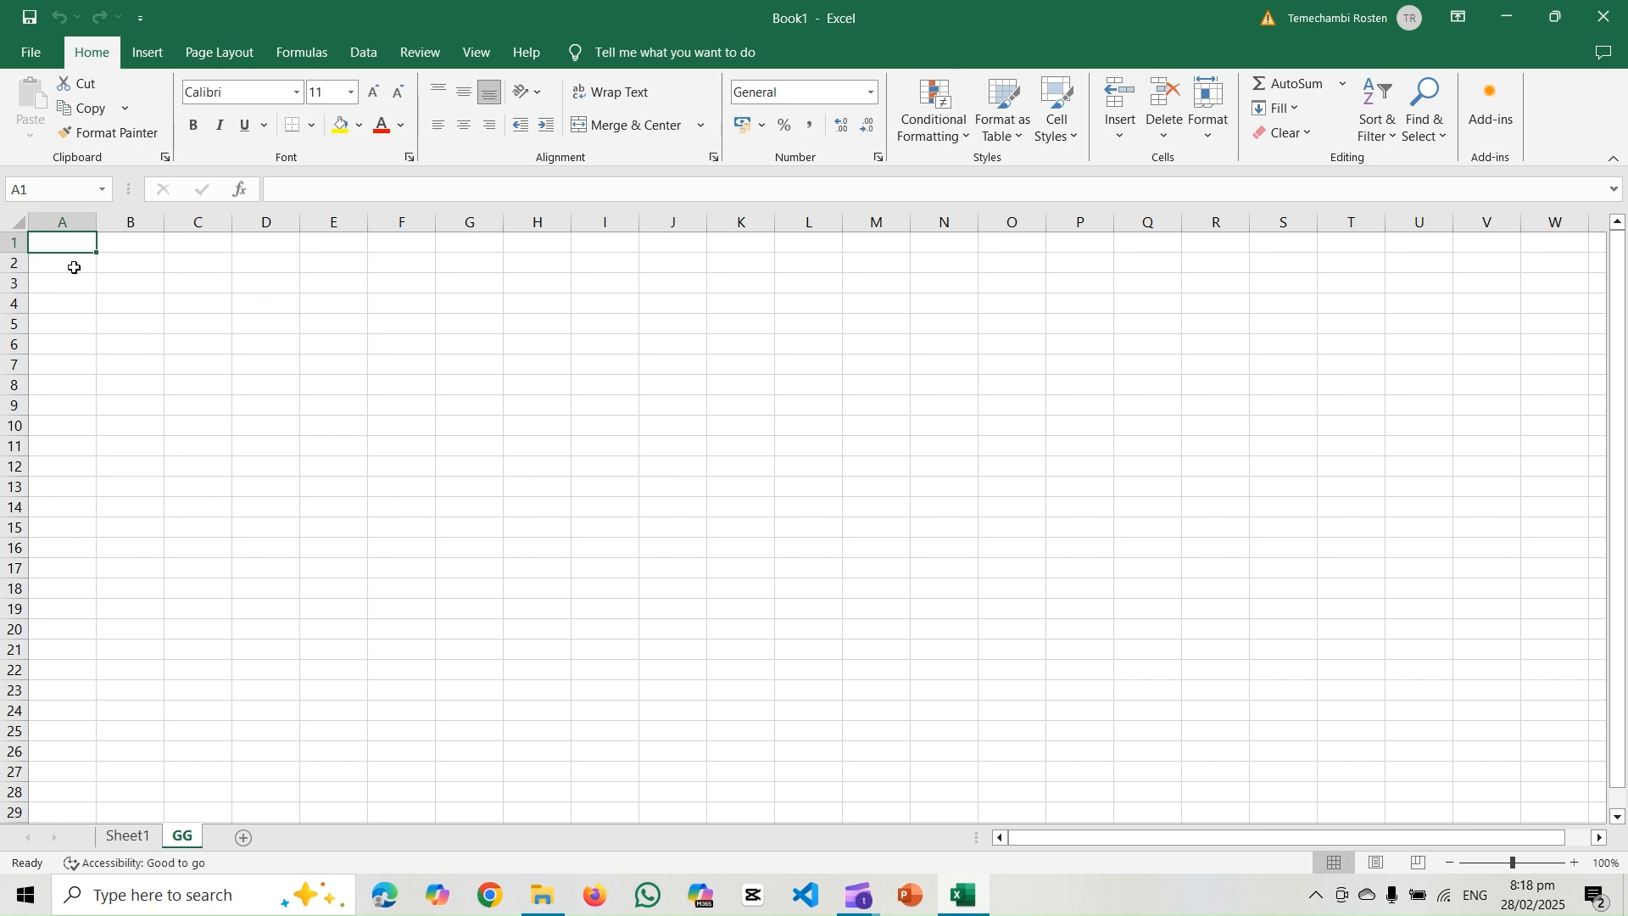
# Step: Enter YYT in cell C4 and JJH in cell D3 of the GG sheet
pyautogui.click(193, 300)
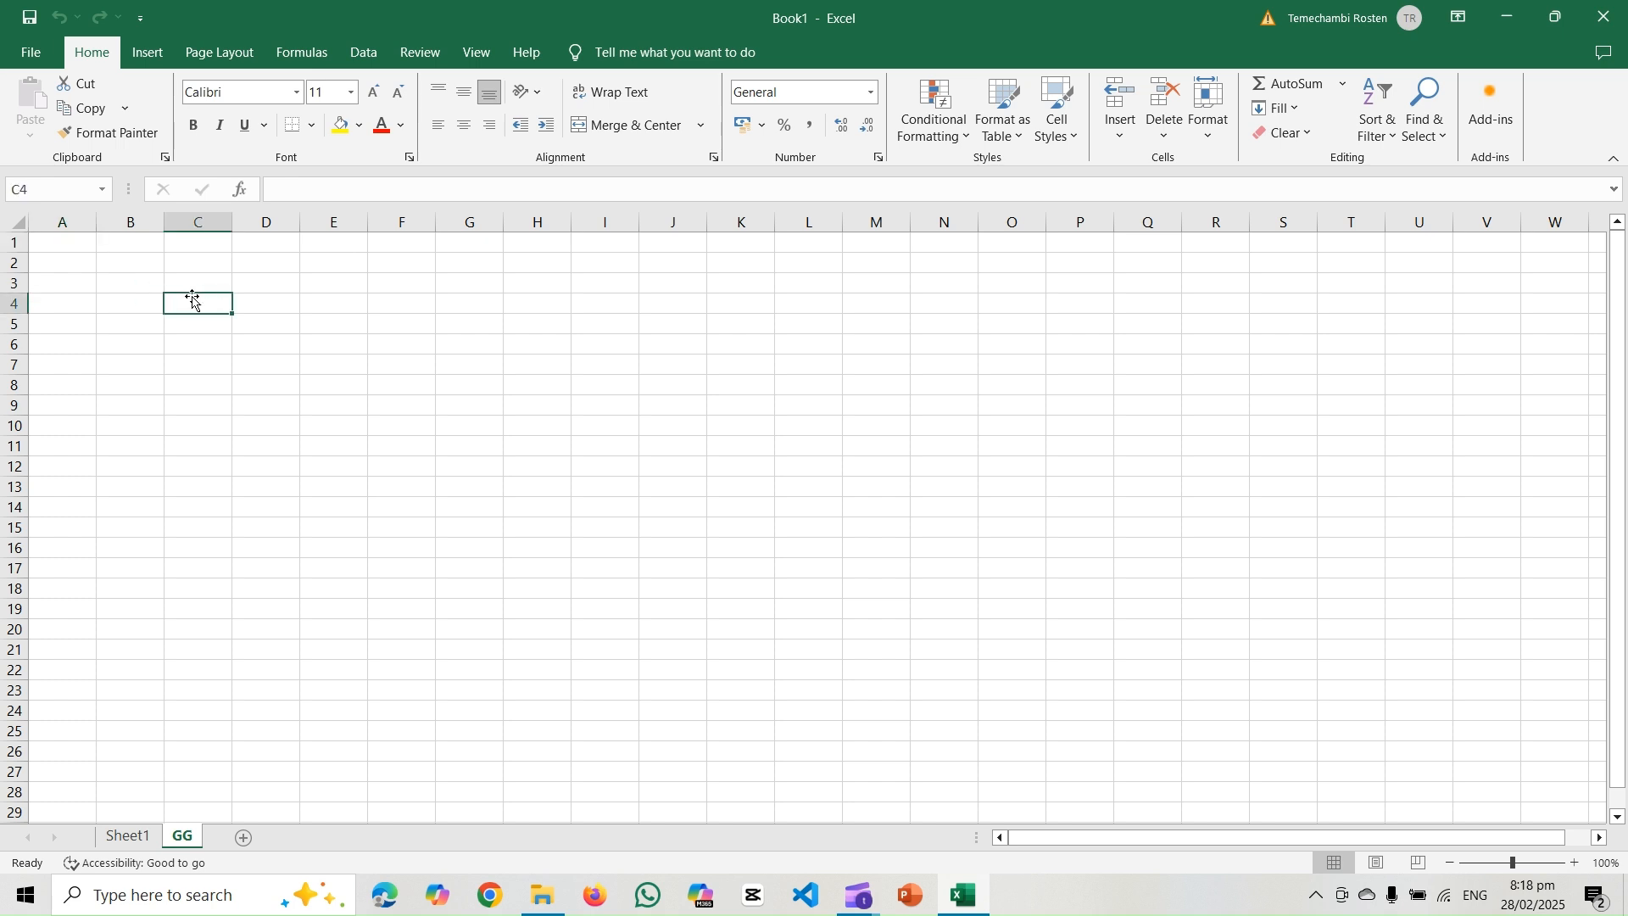
pyautogui.write('YYT')
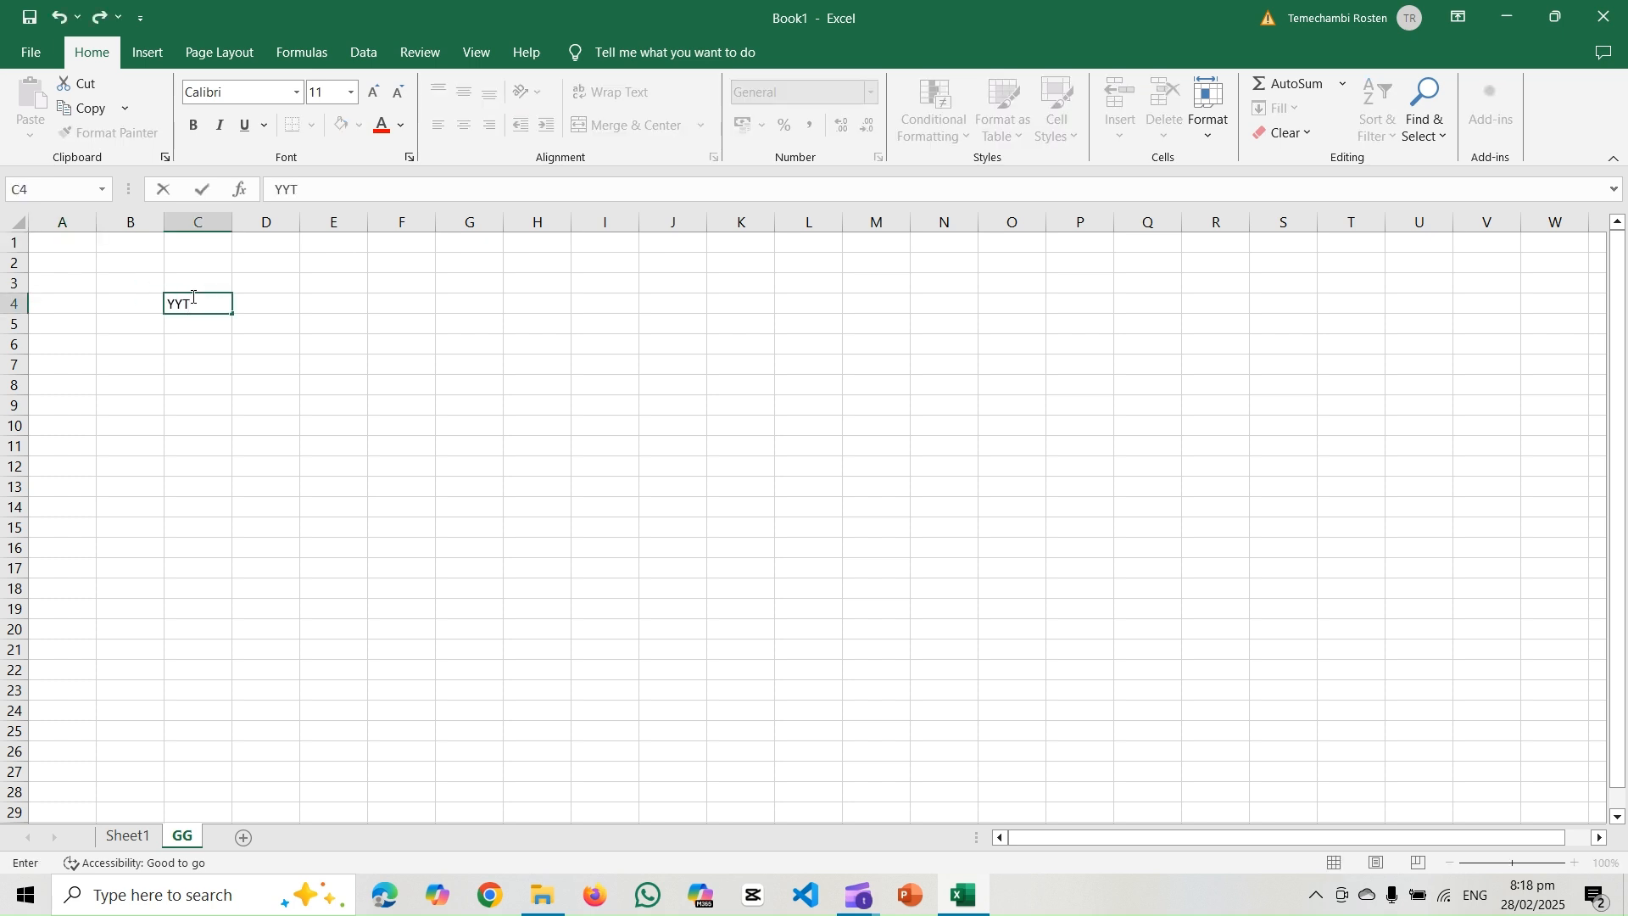
pyautogui.click(283, 283)
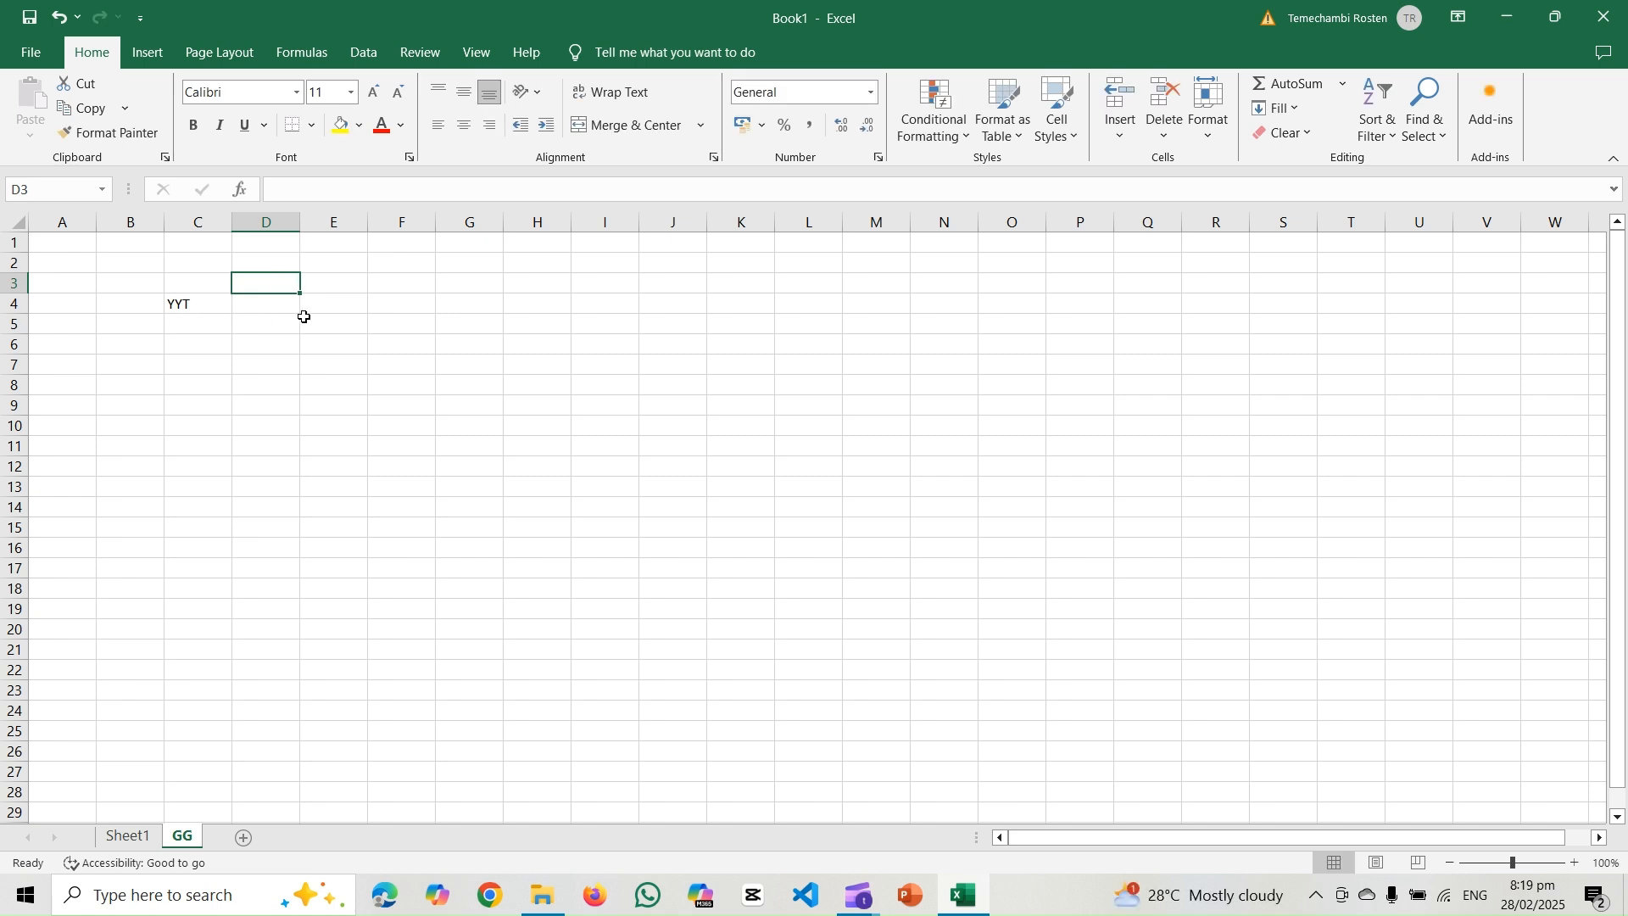
pyautogui.write('JJH')
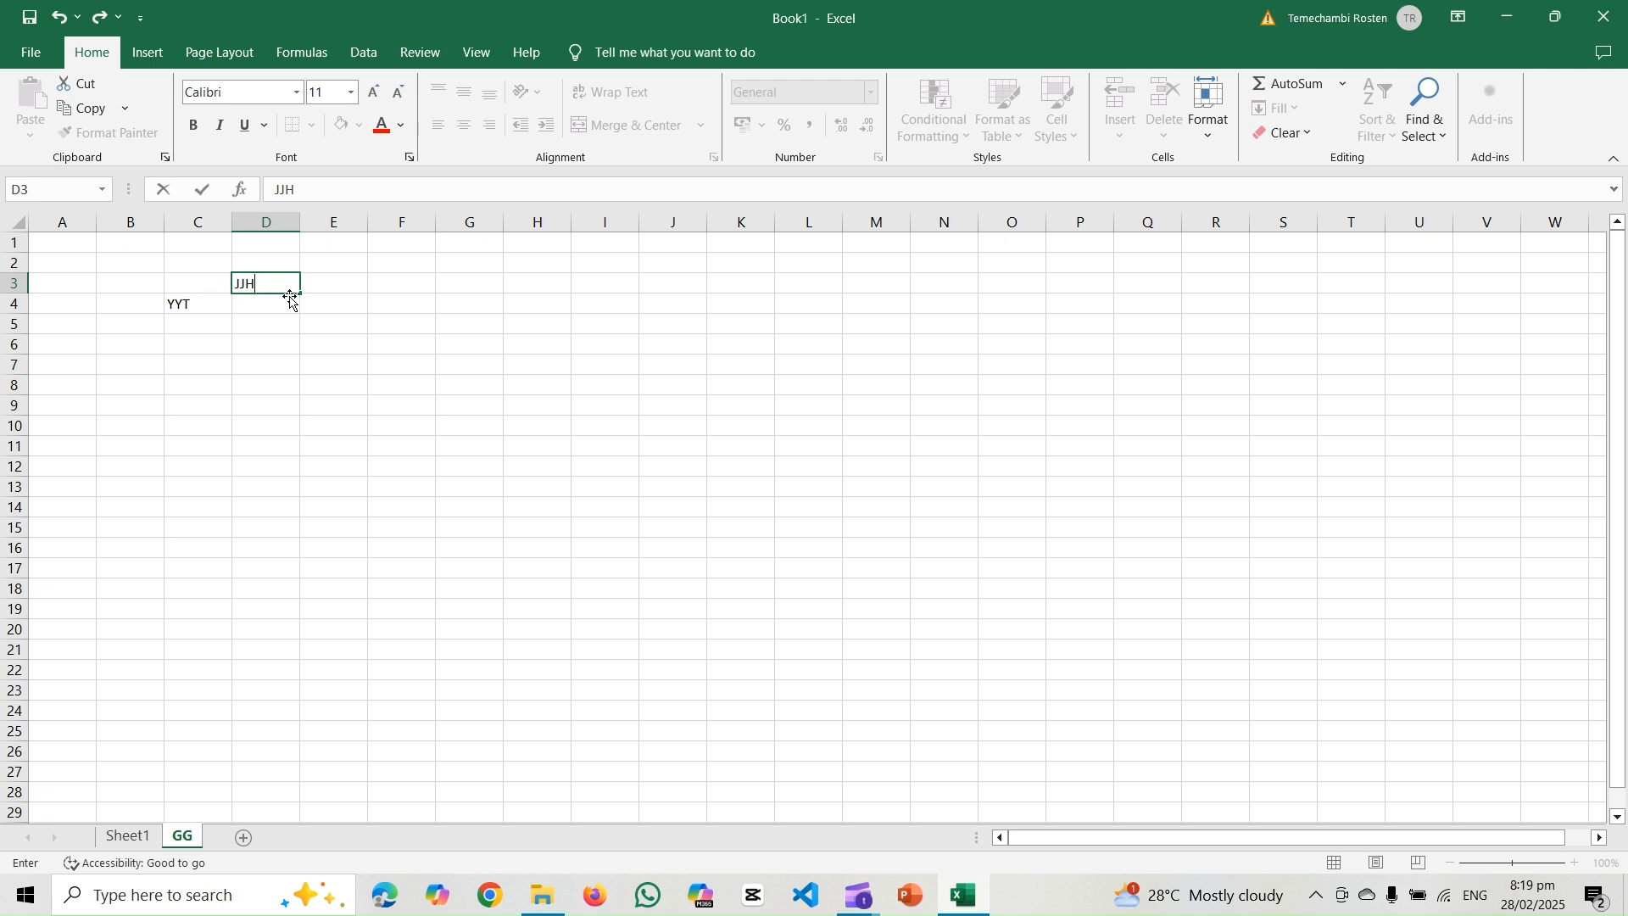
pyautogui.click(331, 364)
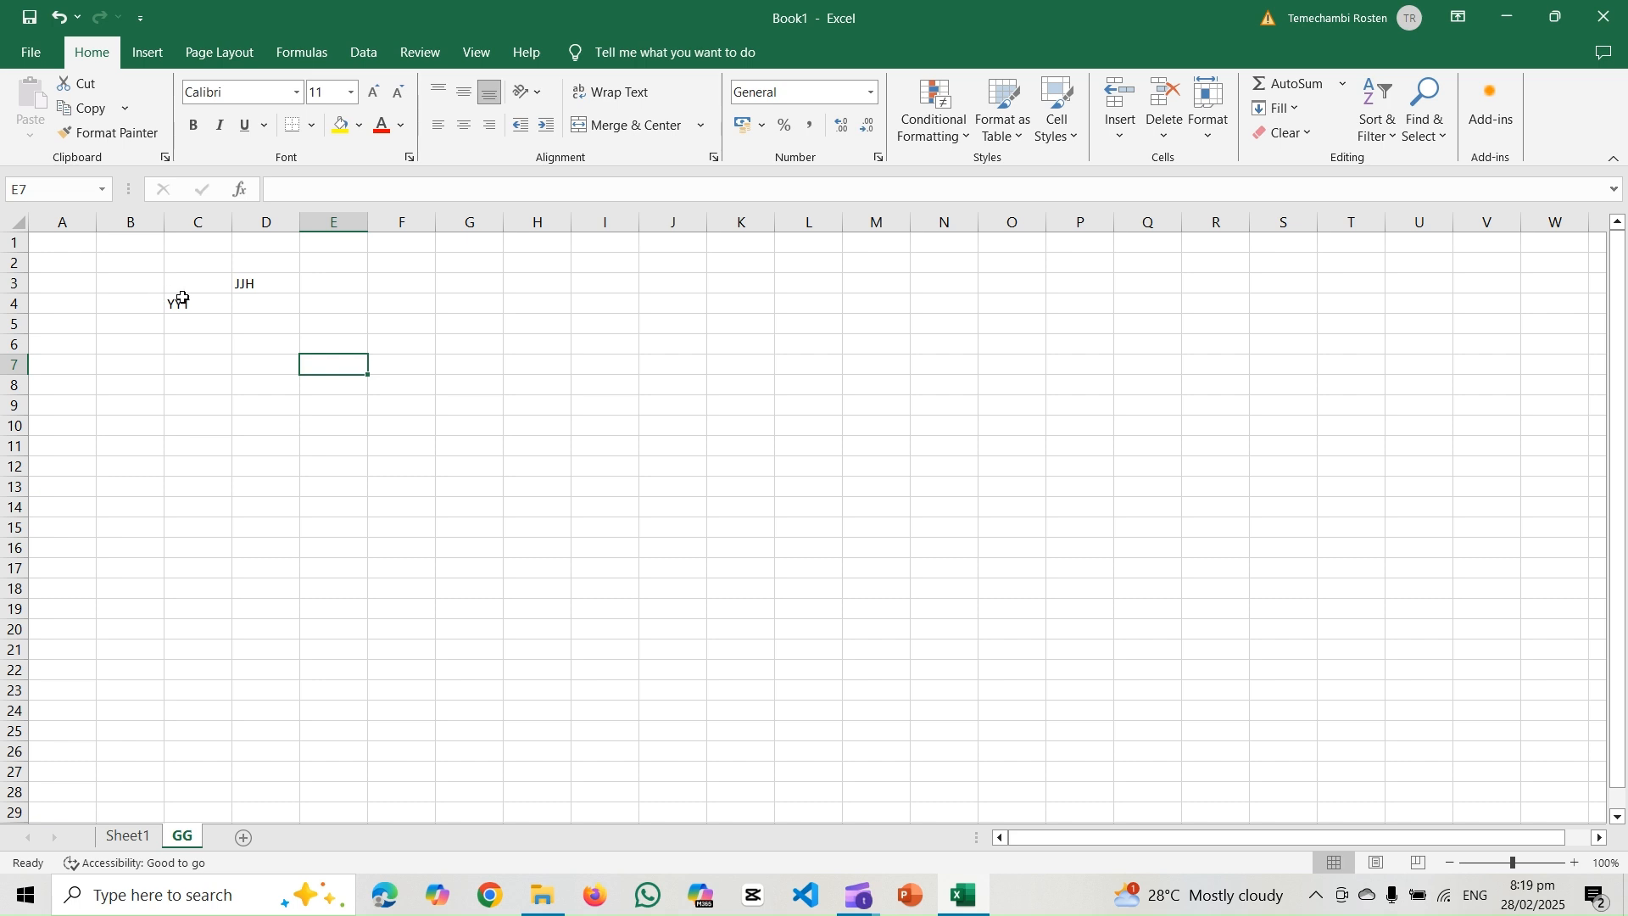
# Step: Enter HFF in cell D4, directly below JJH, and select that cell again
pyautogui.click(240, 303)
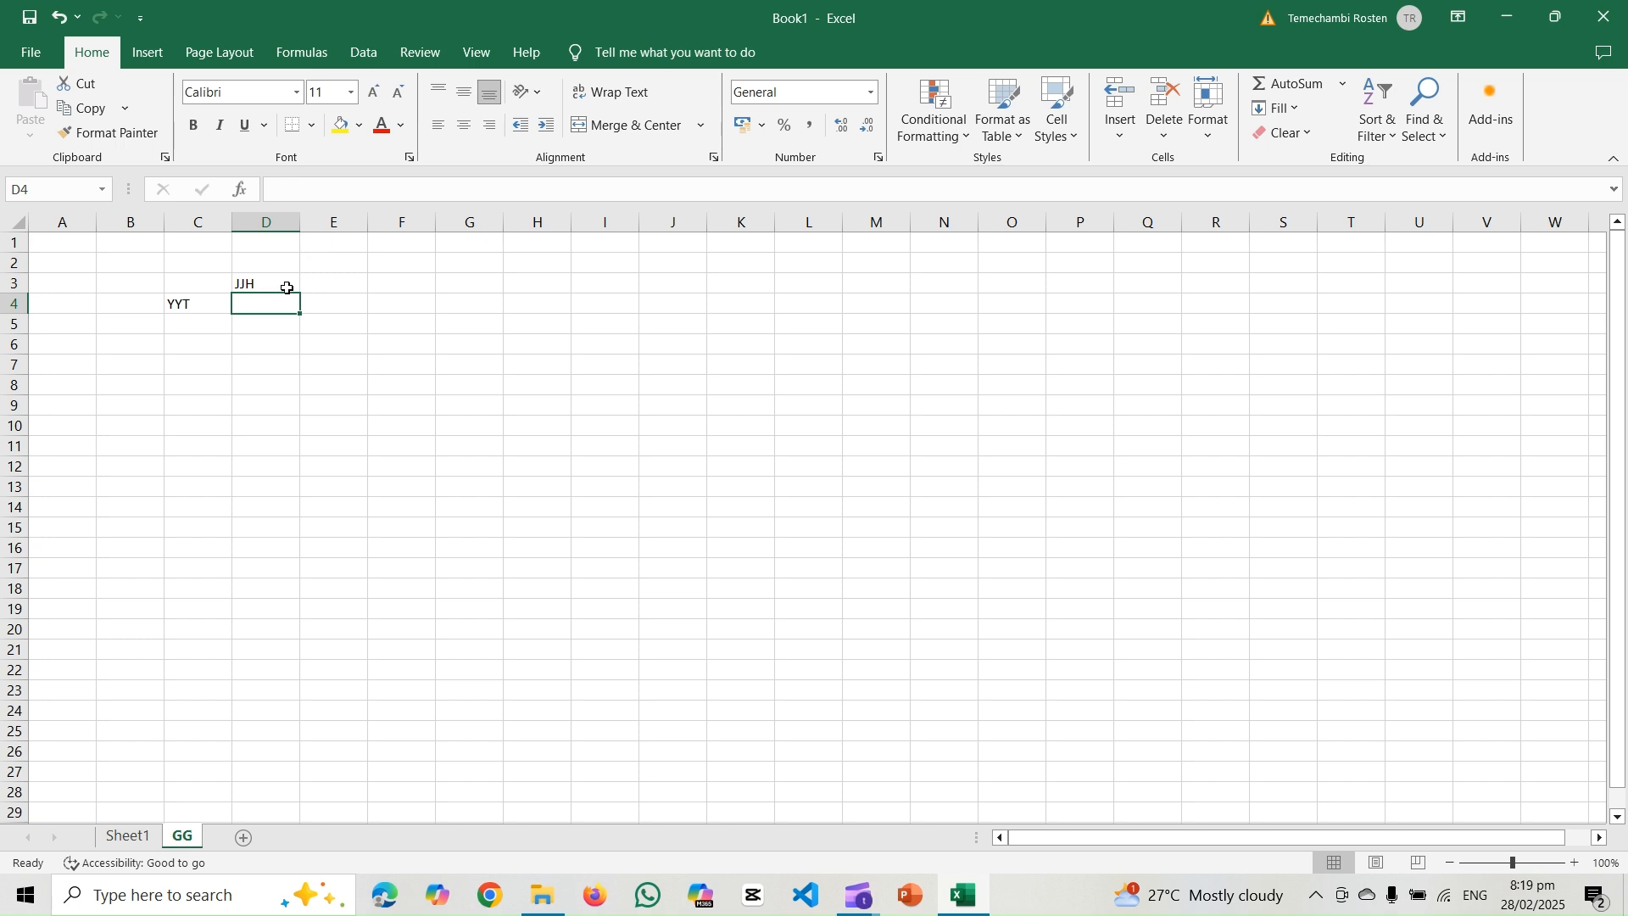
pyautogui.write('HFF')
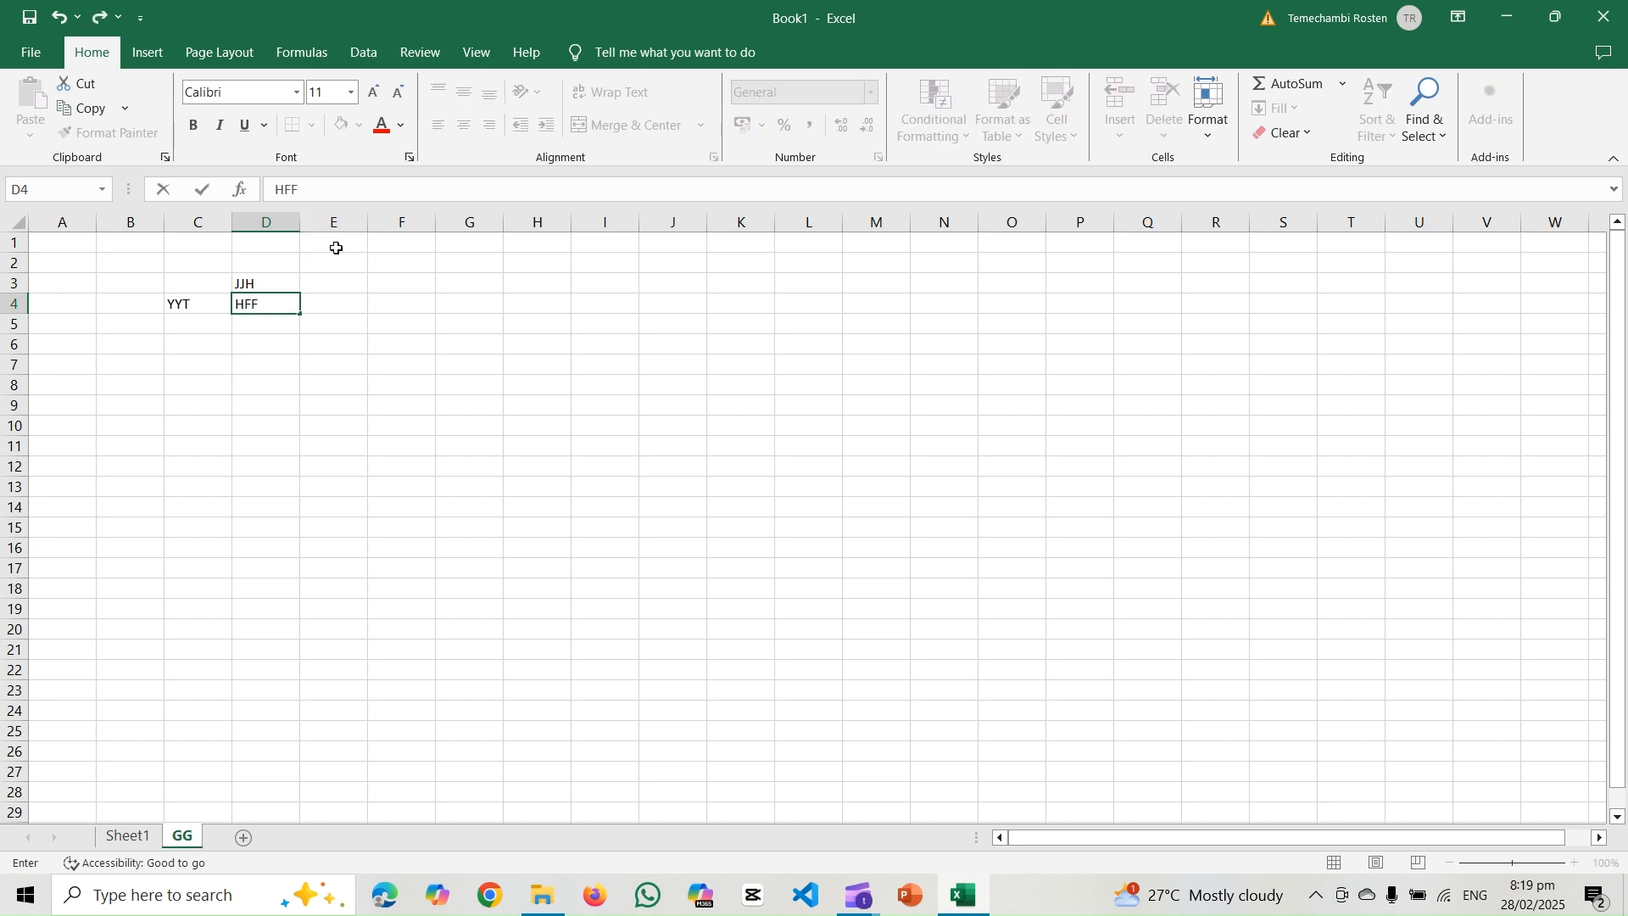
pyautogui.click(378, 268)
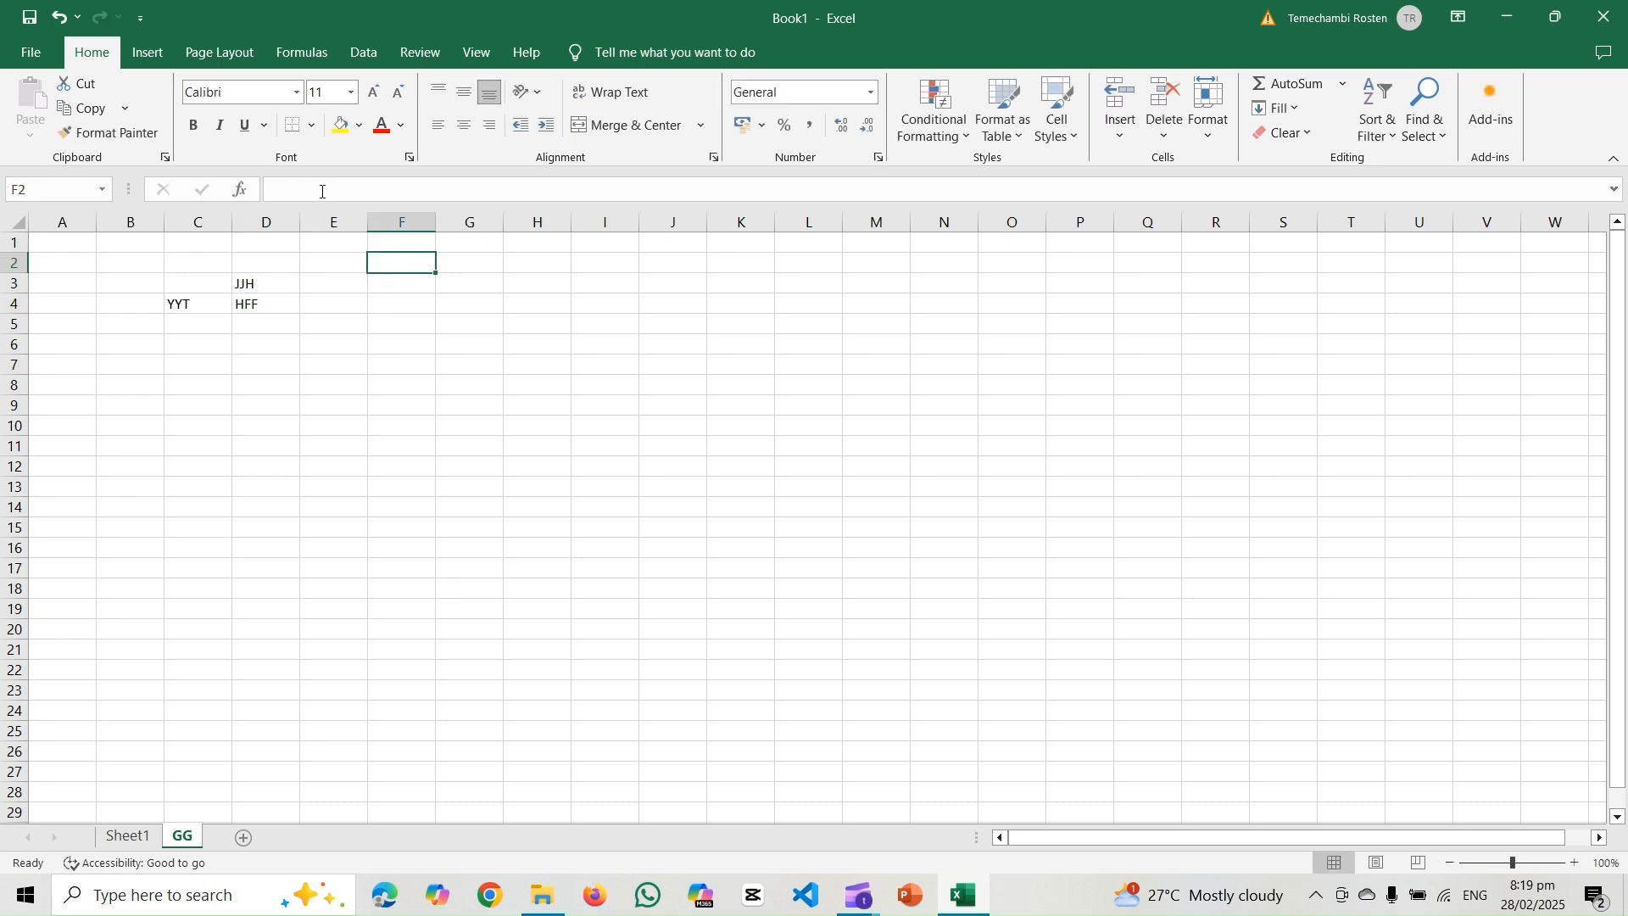
pyautogui.click(351, 308)
pyautogui.click(264, 303)
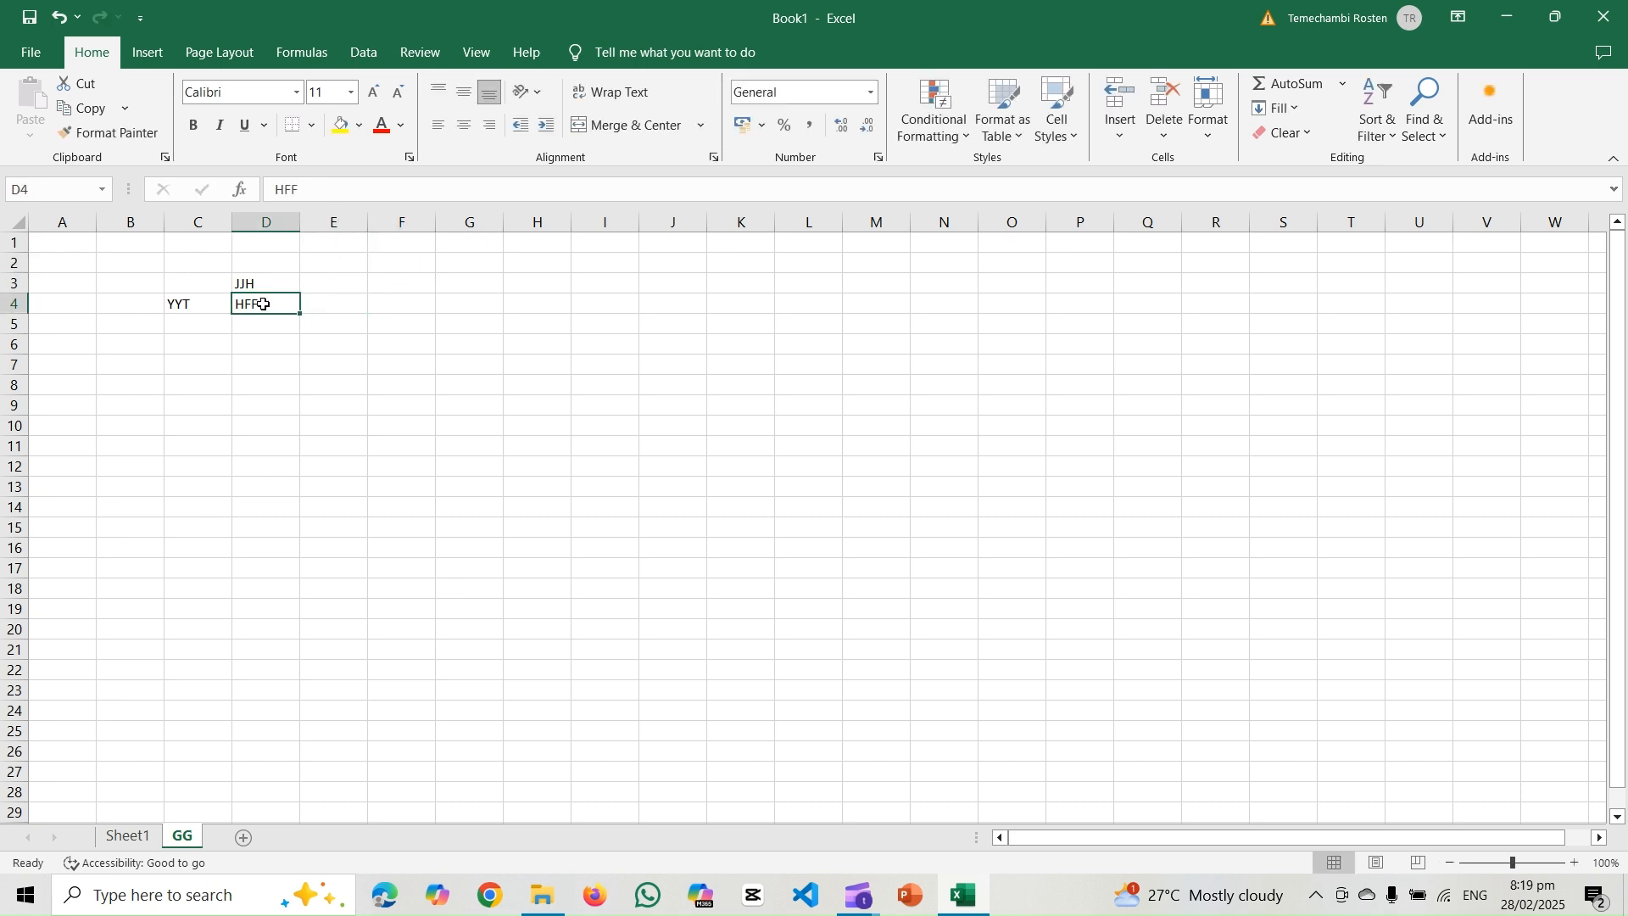
pyautogui.click(423, 306)
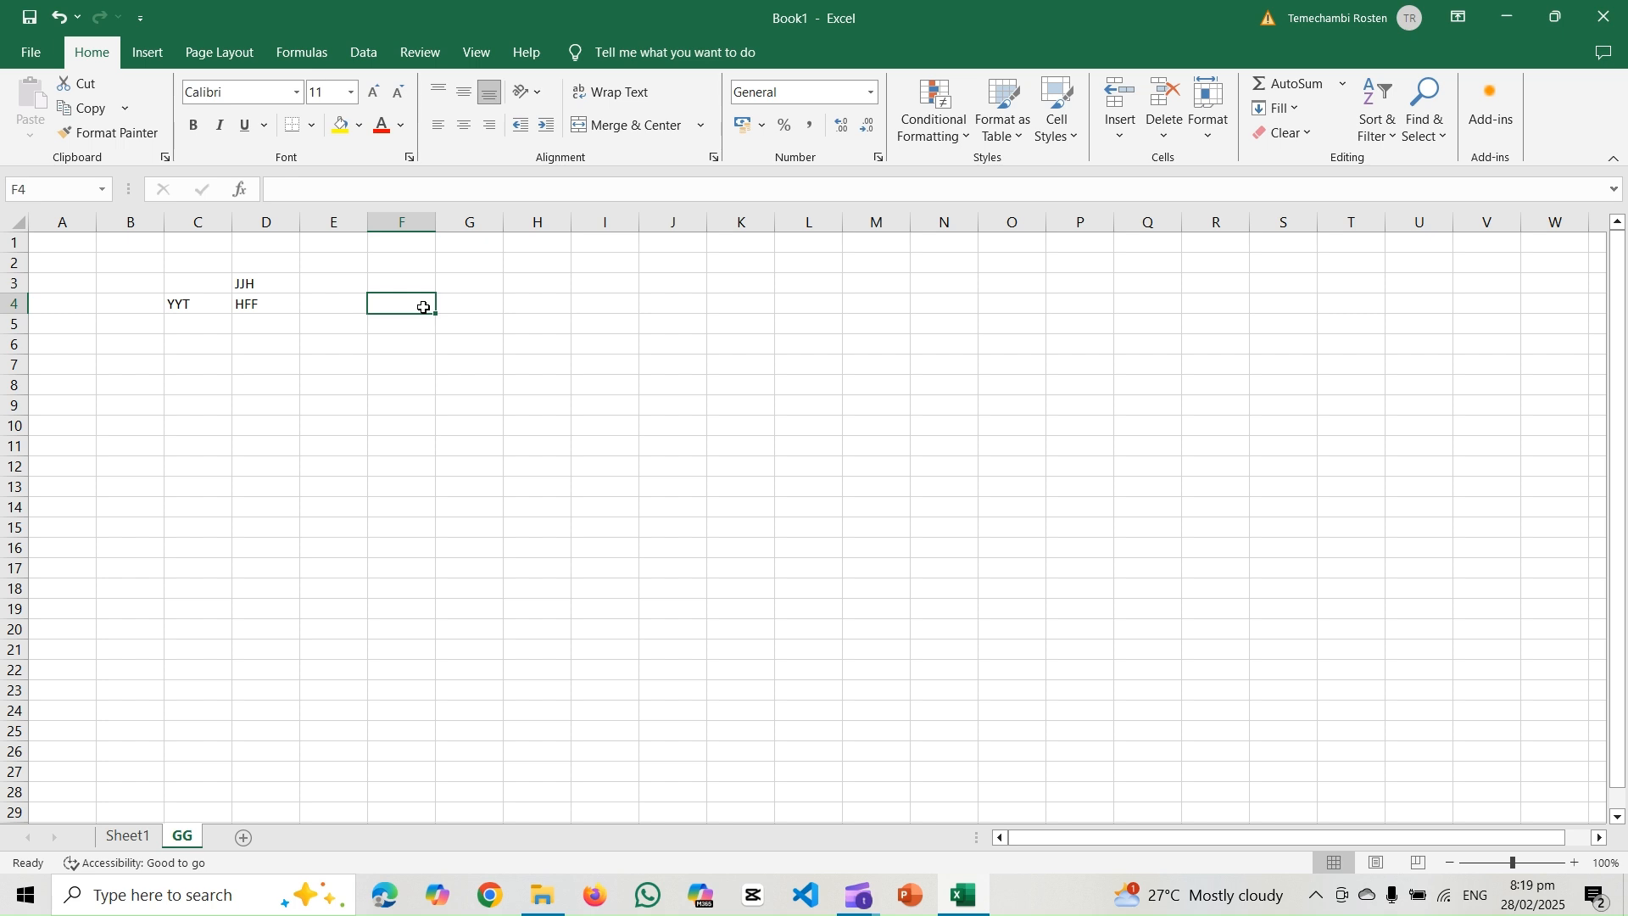
pyautogui.write('=')
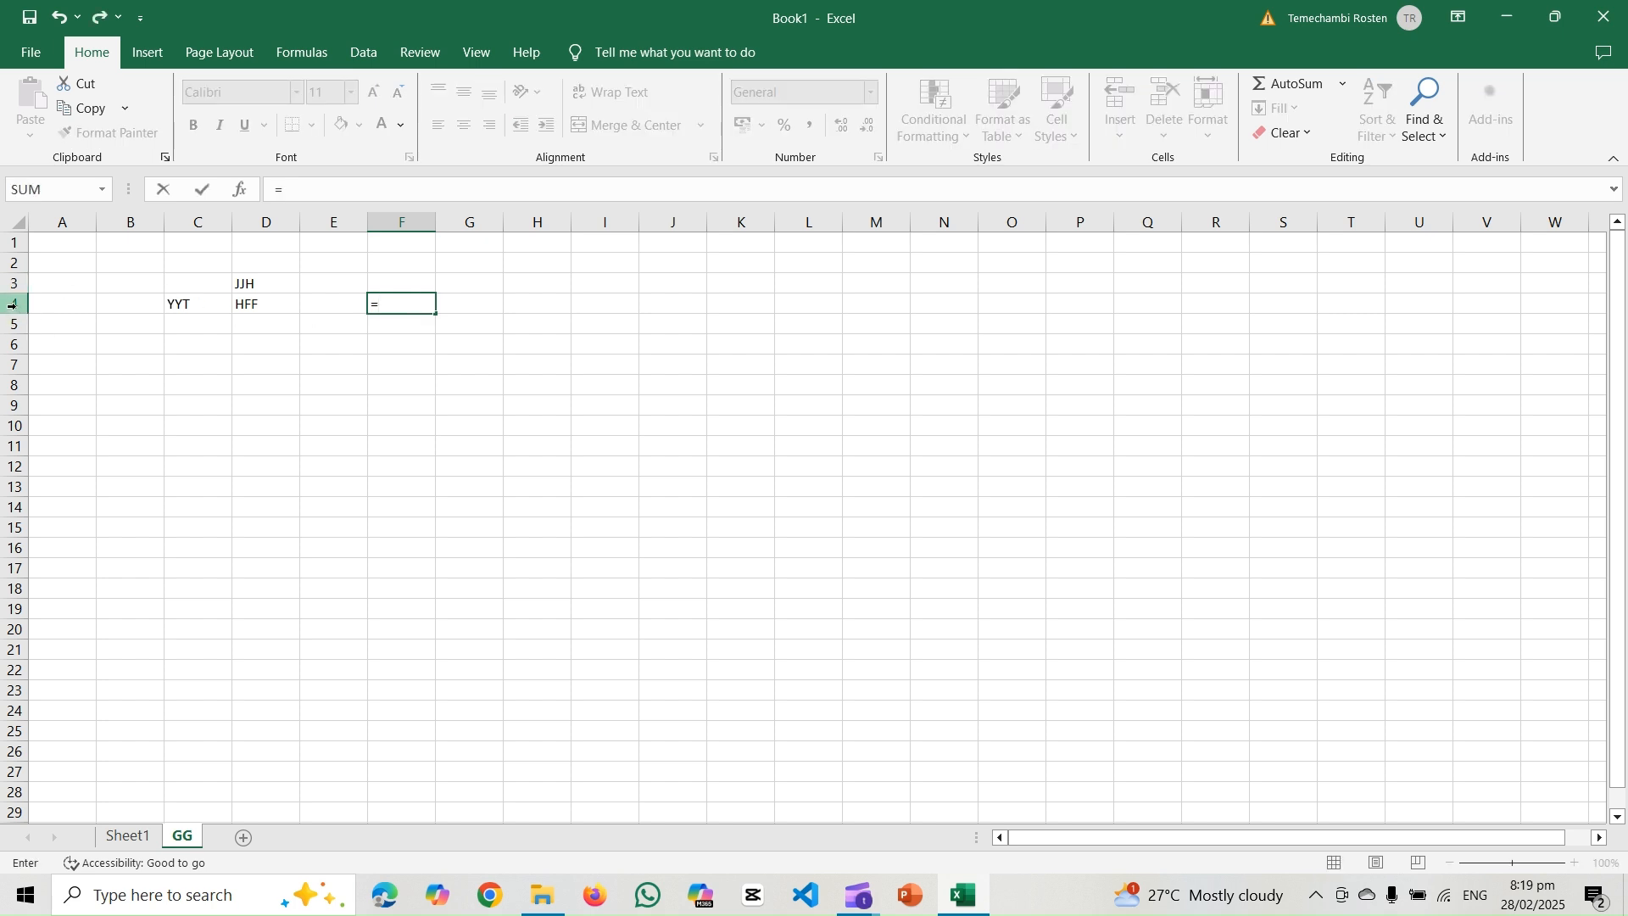
pyautogui.click(9, 303)
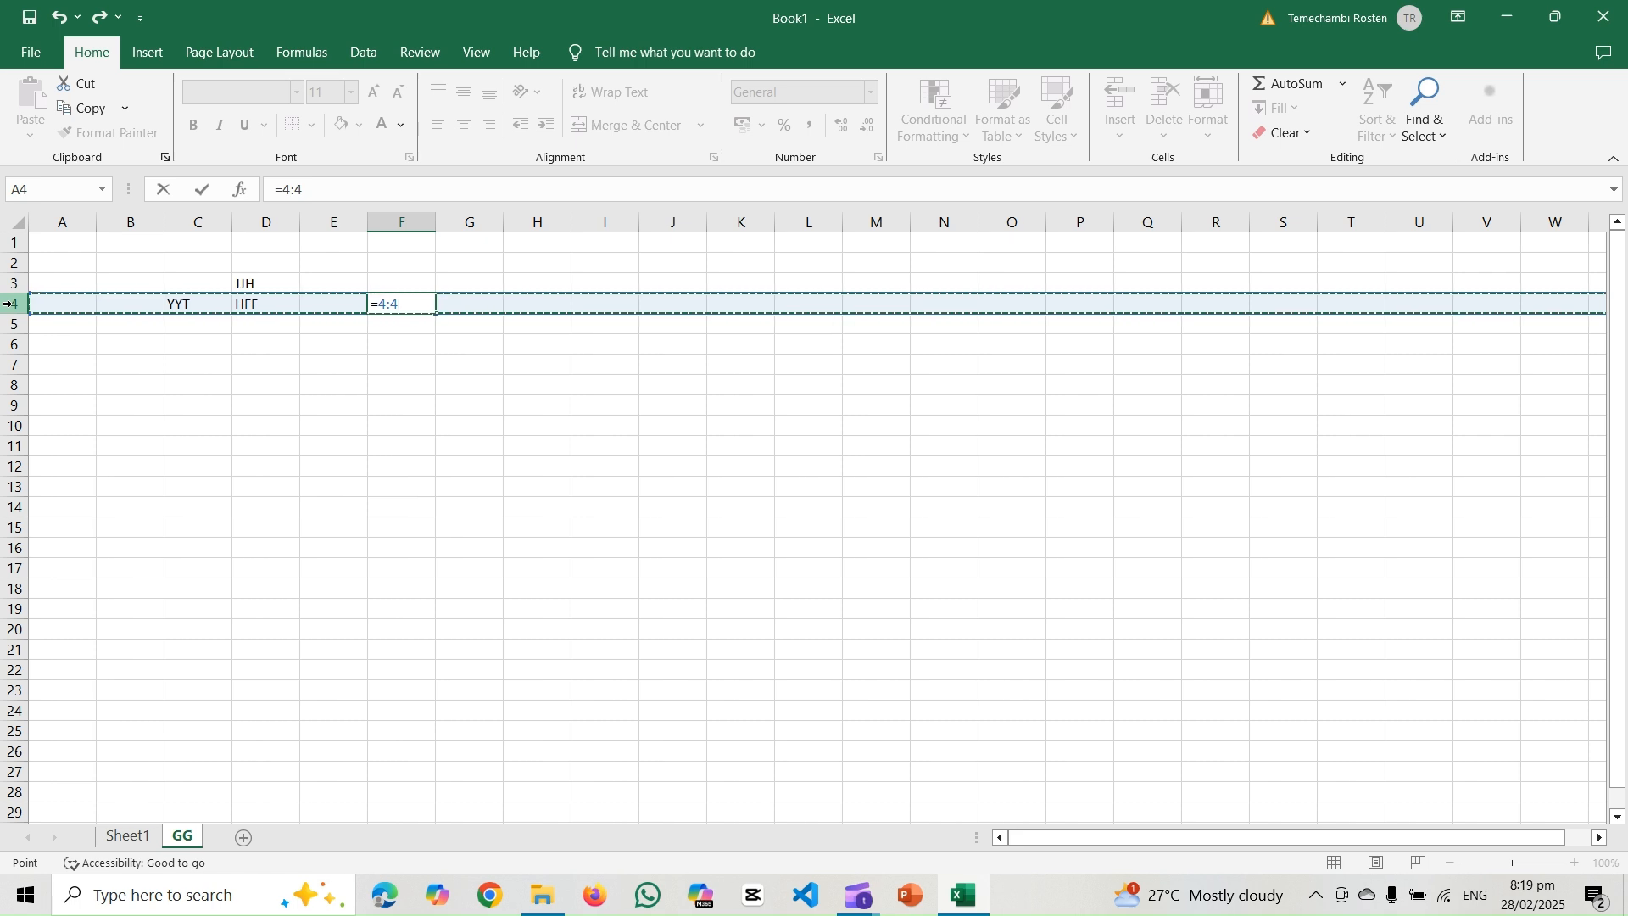
pyautogui.click(415, 323)
pyautogui.click(400, 302)
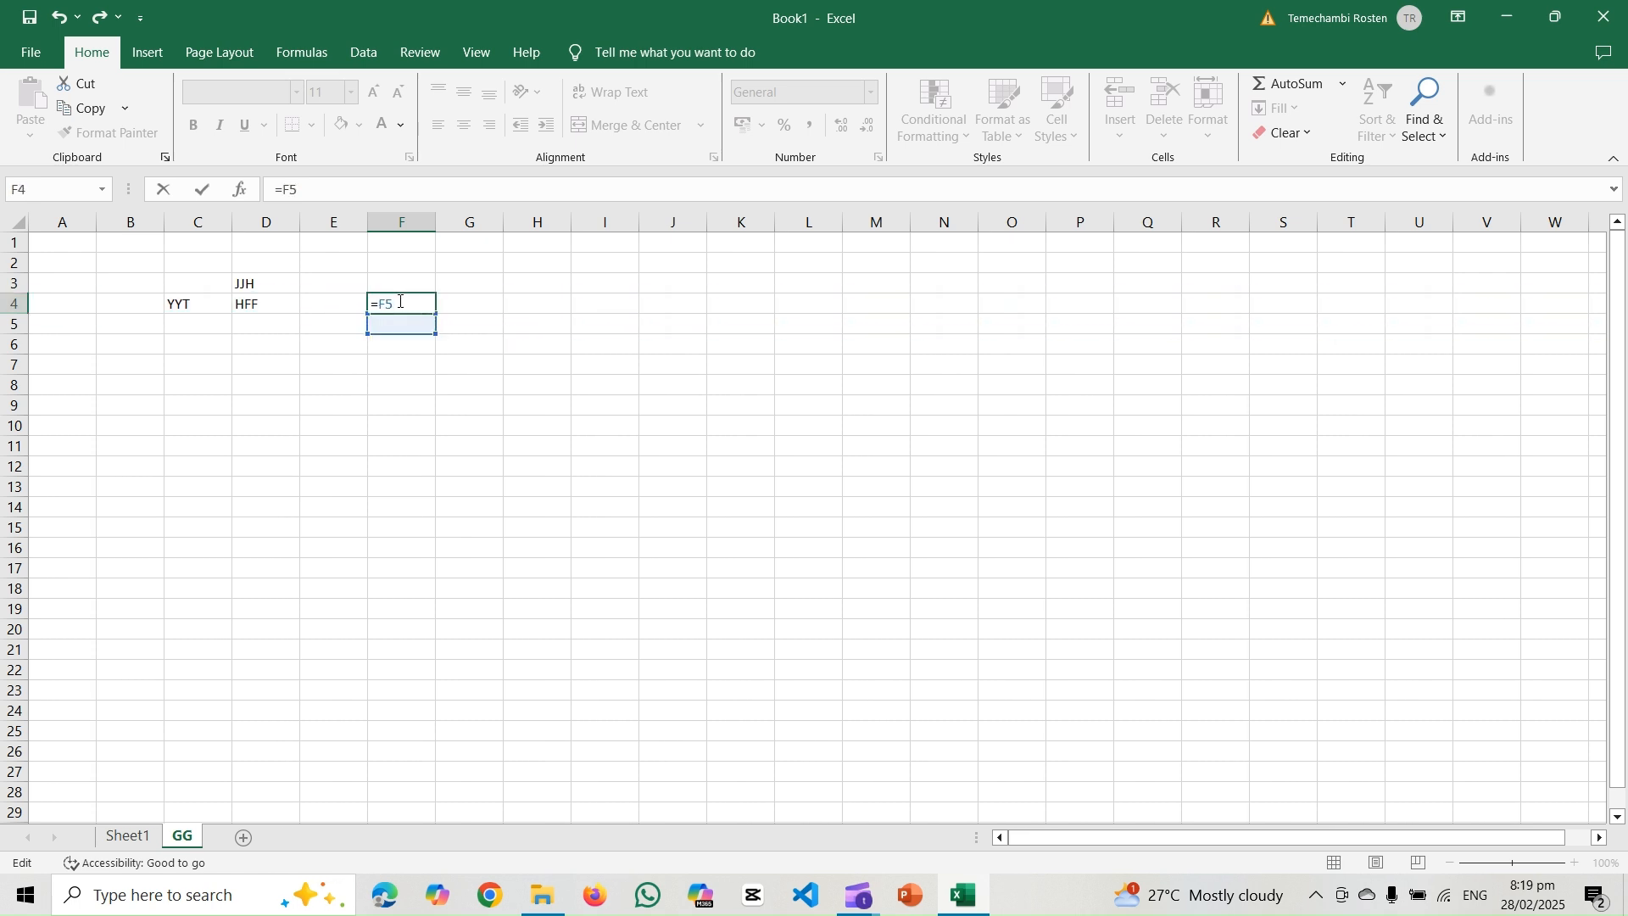
pyautogui.press('BackSpace')
pyautogui.press('BackSpace')
pyautogui.press('BackSpace')
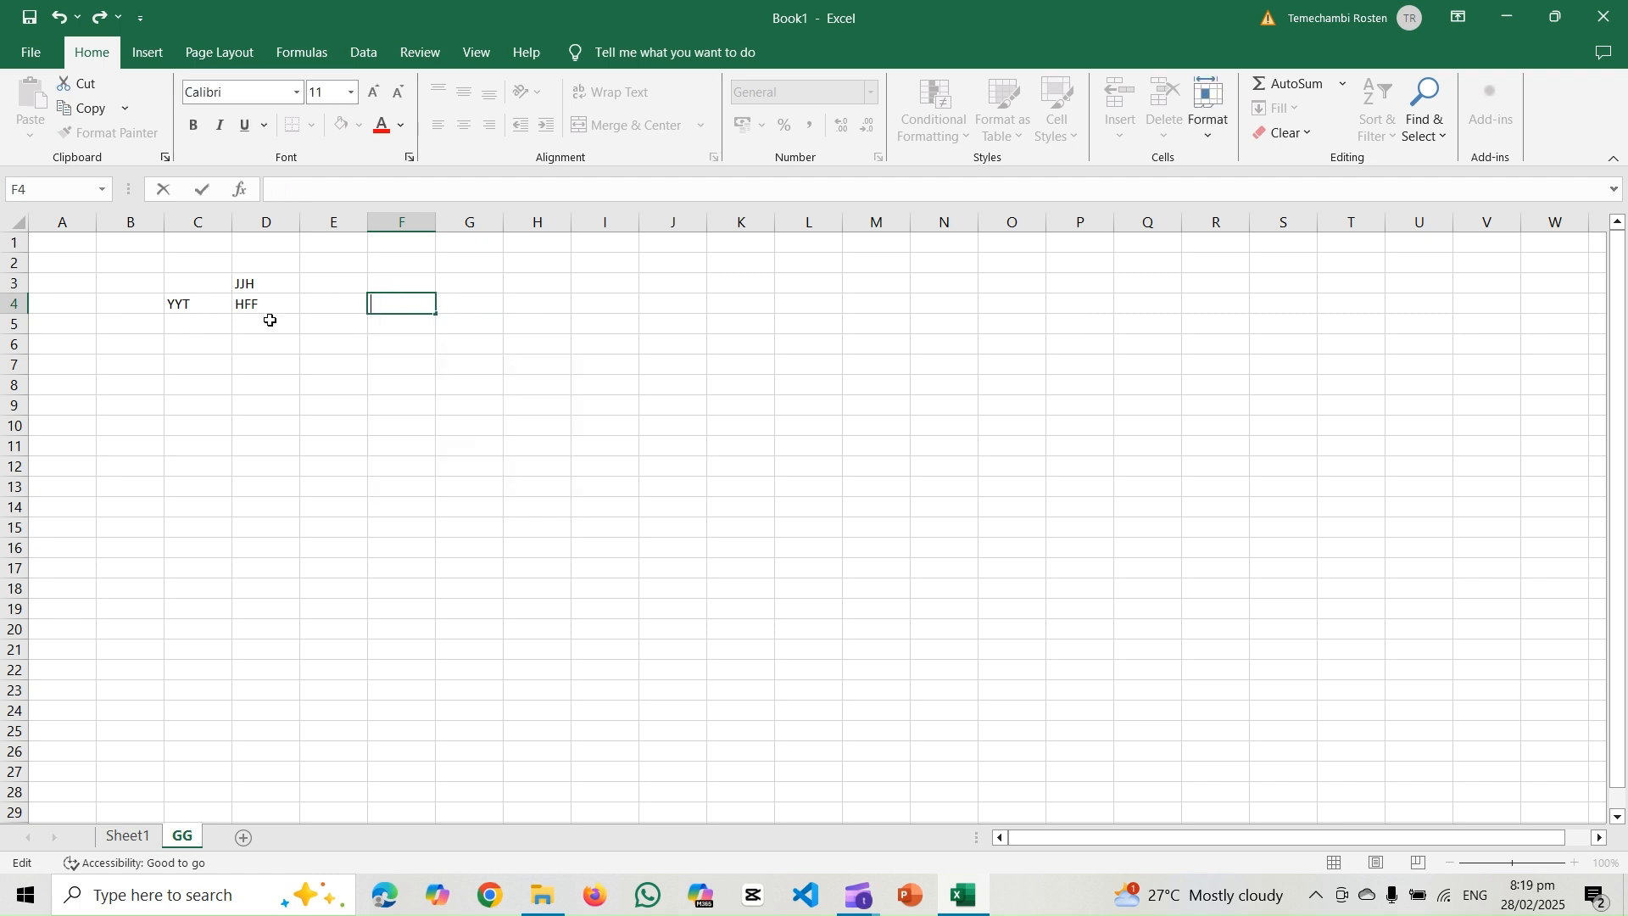
# Step: Try to jump from cell D4 to cell A100 by its cell reference
pyautogui.click(262, 302)
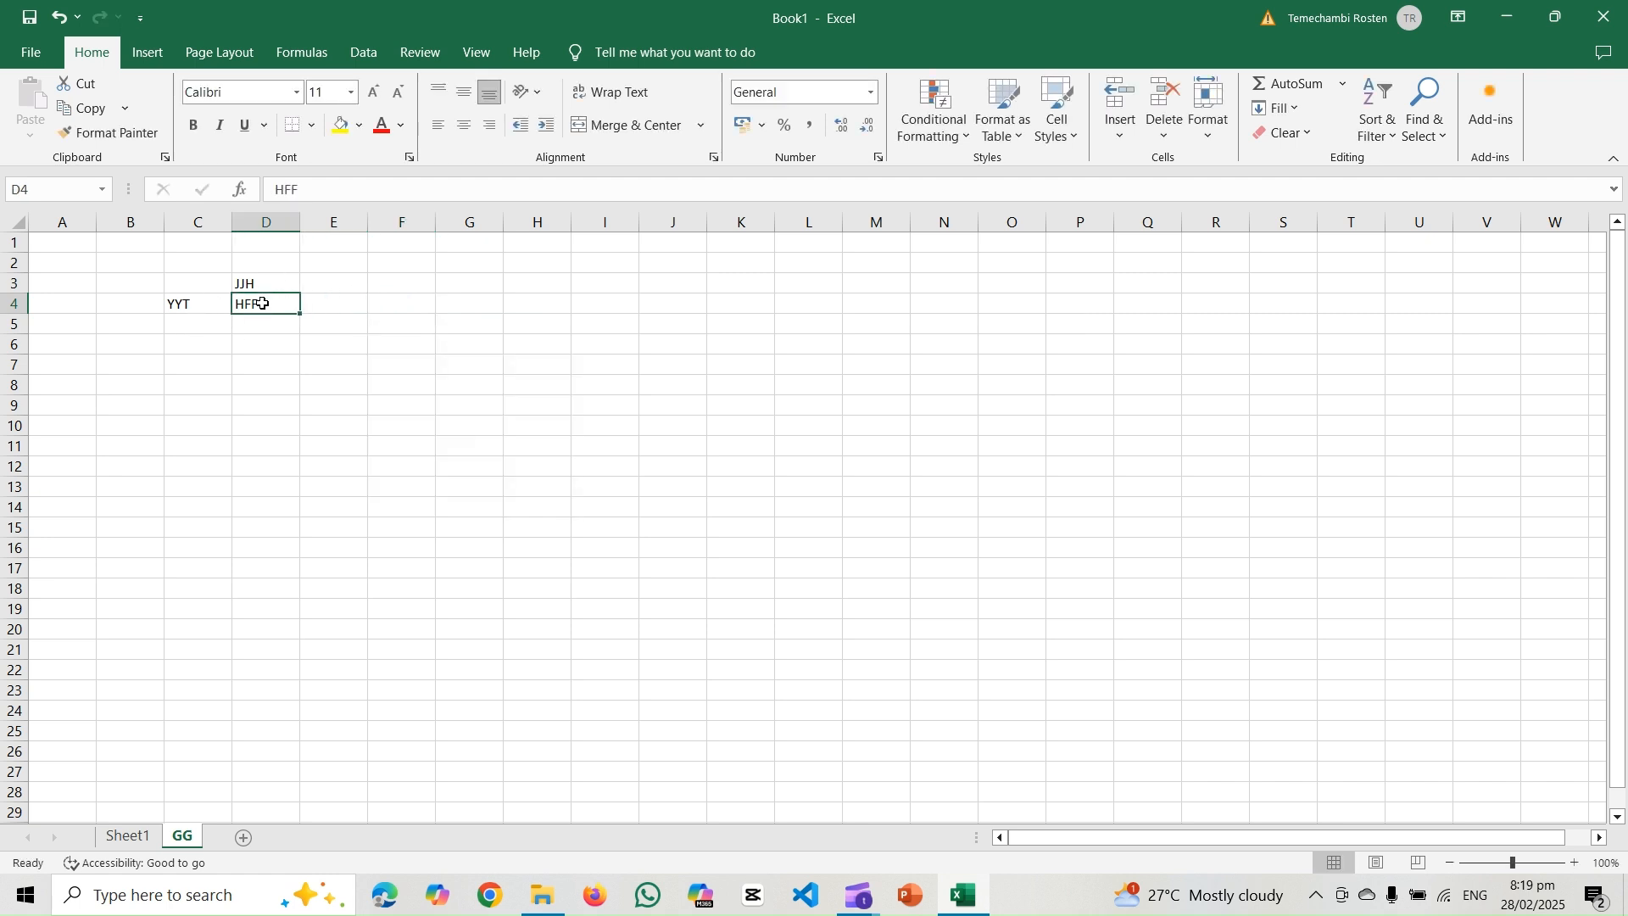
pyautogui.click(39, 183)
pyautogui.click(250, 307)
pyautogui.click(37, 188)
pyautogui.write('1')
pyautogui.write('00')
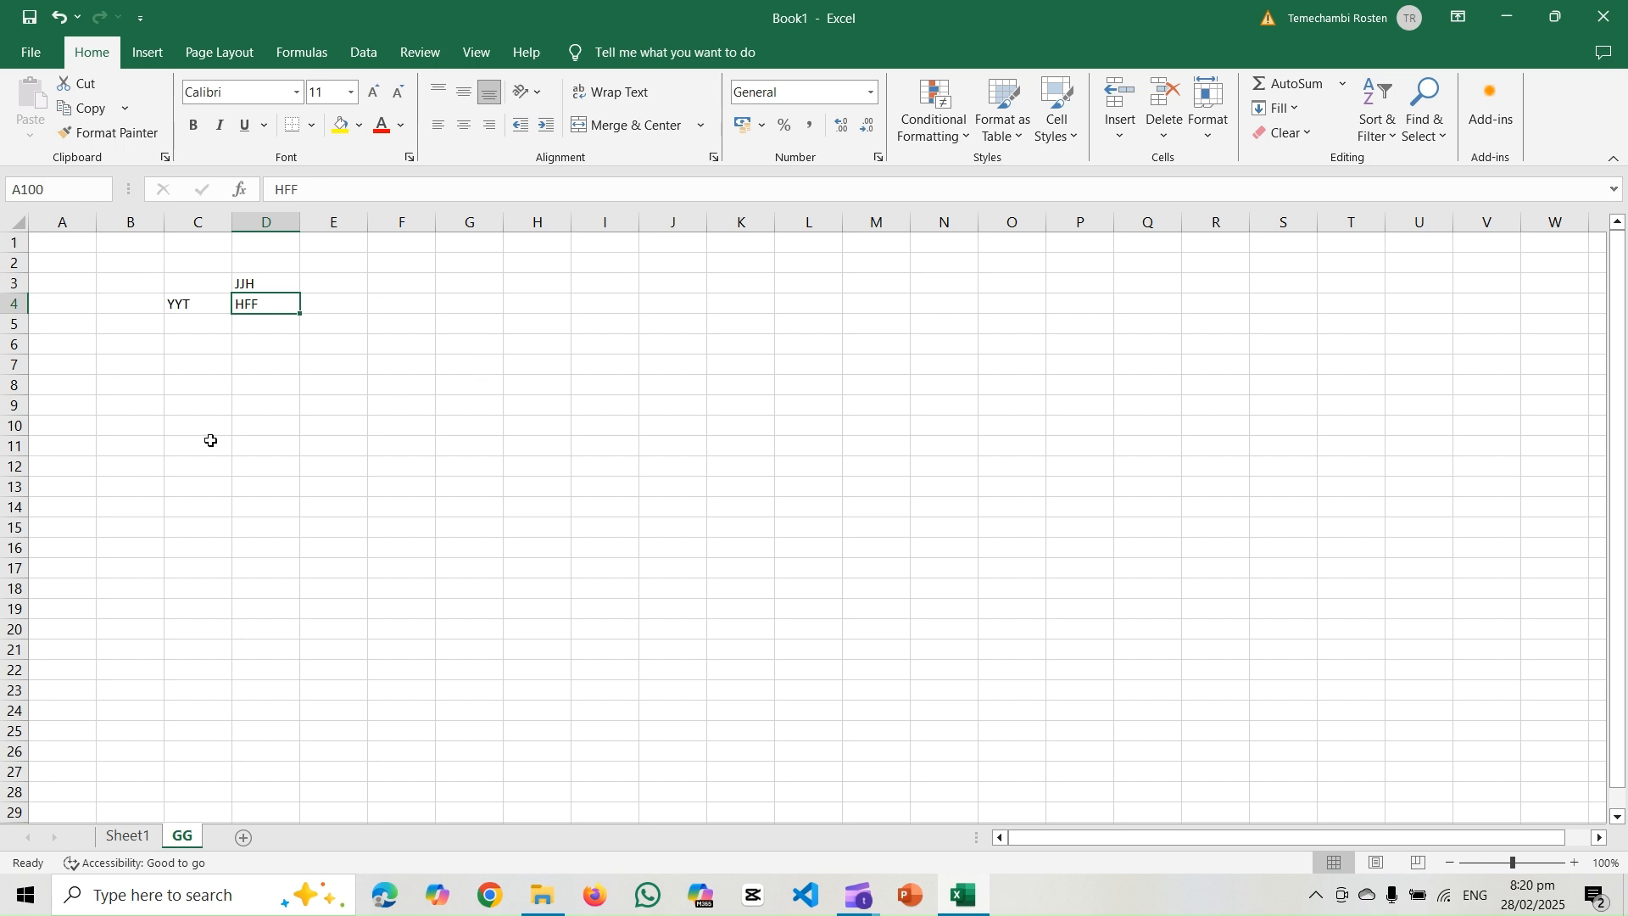
pyautogui.click(432, 424)
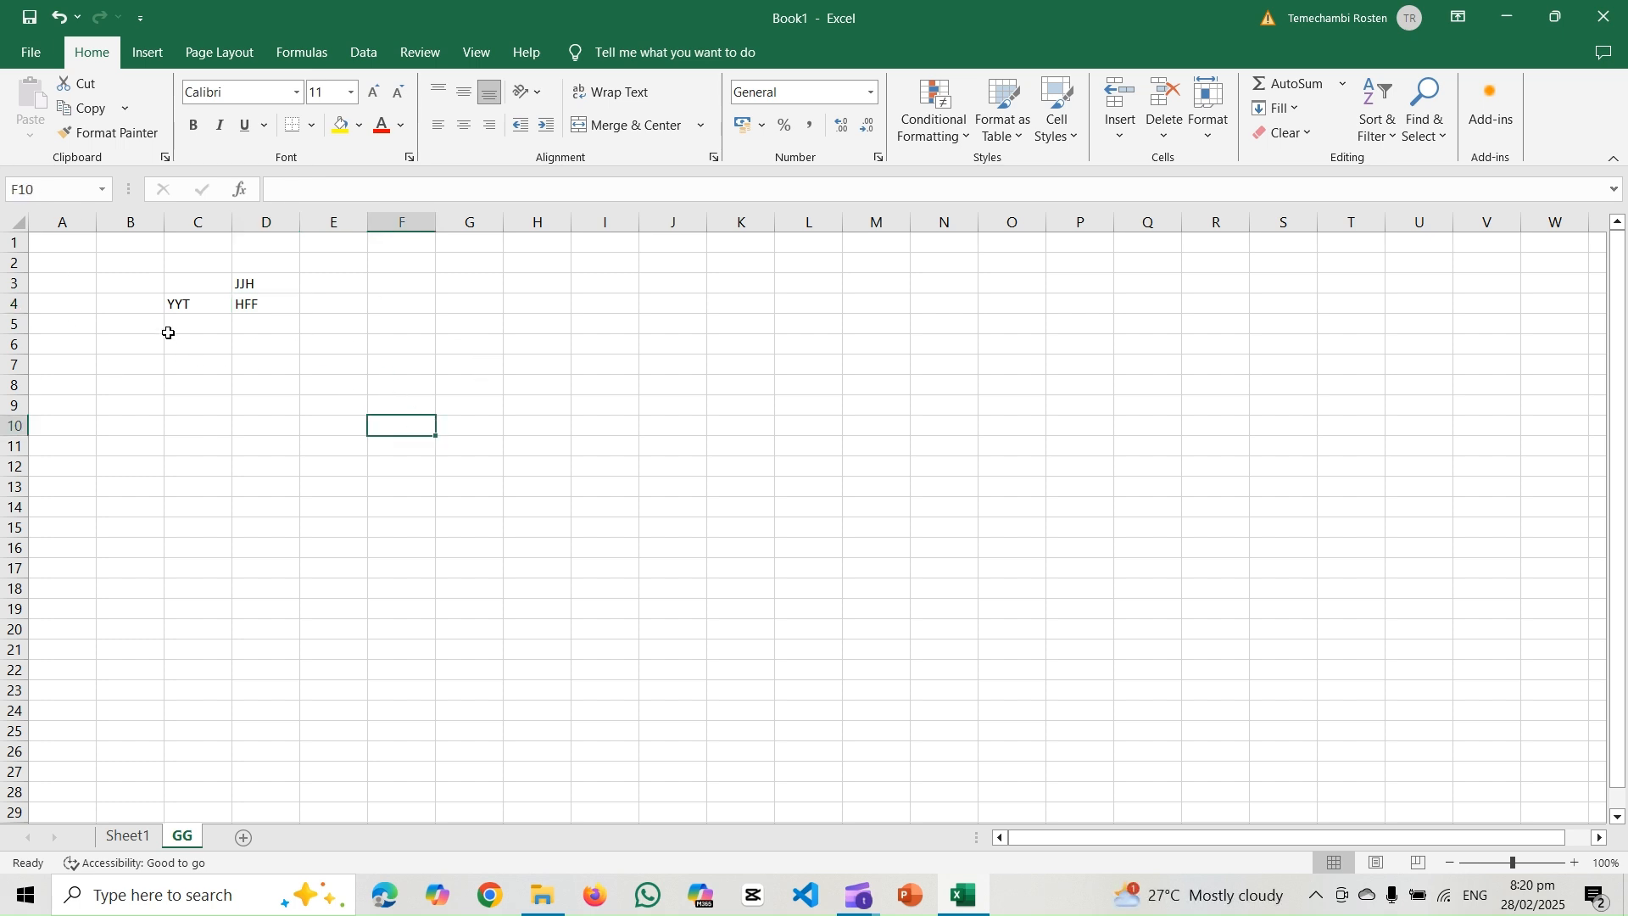
# Step: Select the whole of column B, then deselect it by making cell F8 active
pyautogui.click(115, 282)
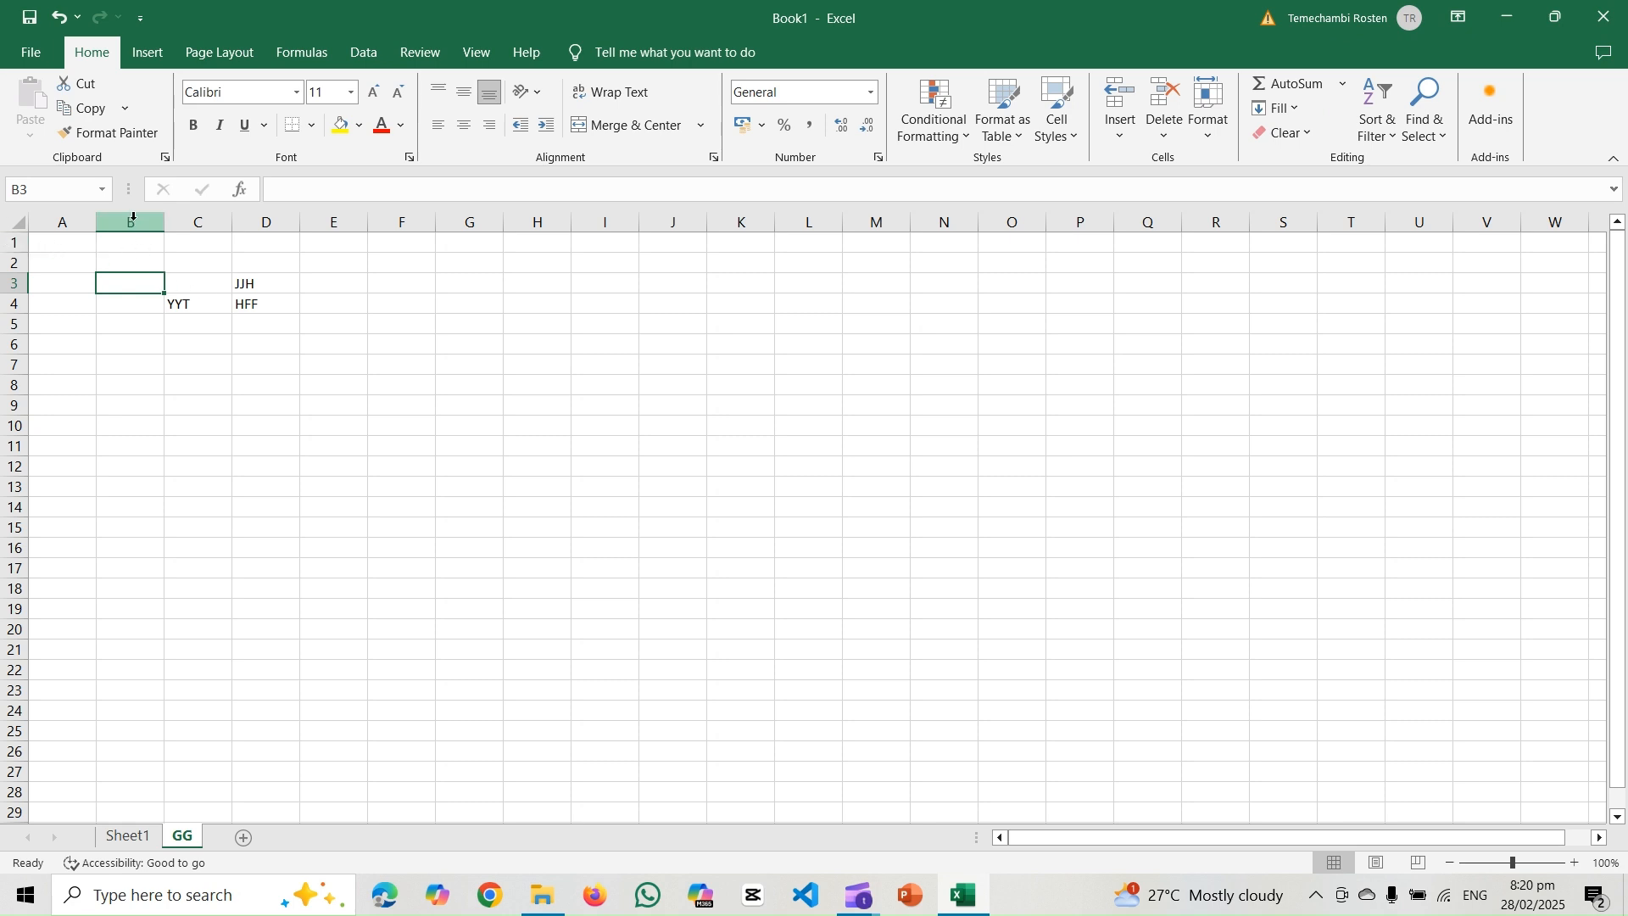
pyautogui.moveTo(131, 222)
pyautogui.mouseDown()
pyautogui.moveTo(330, 253)
pyautogui.moveTo(117, 272)
pyautogui.mouseUp()
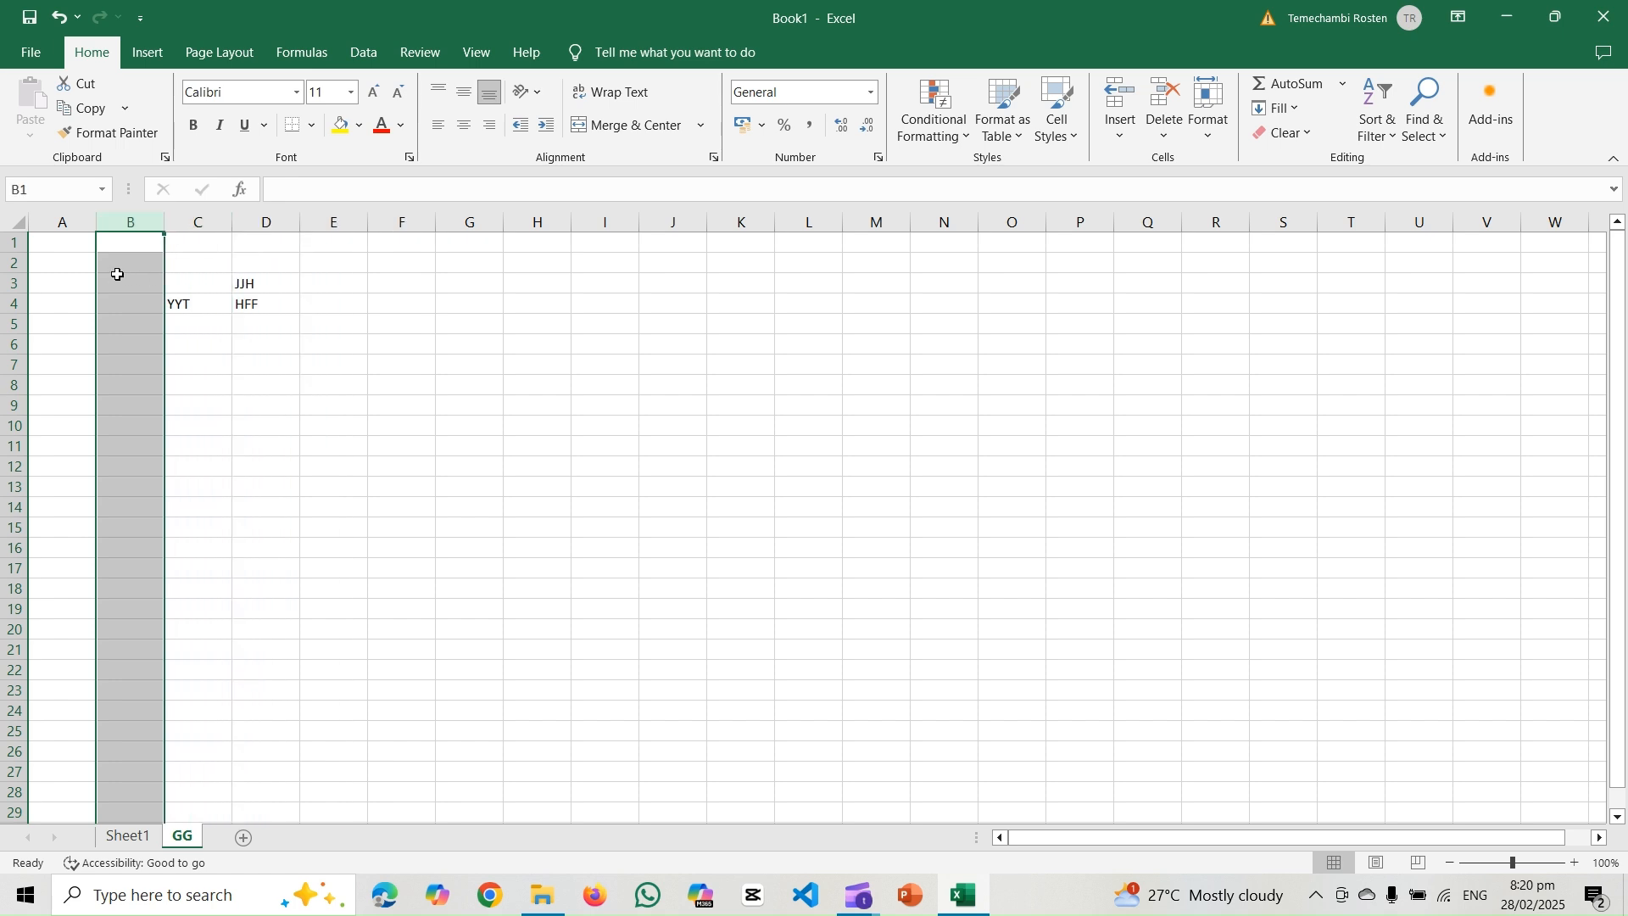
pyautogui.click(416, 390)
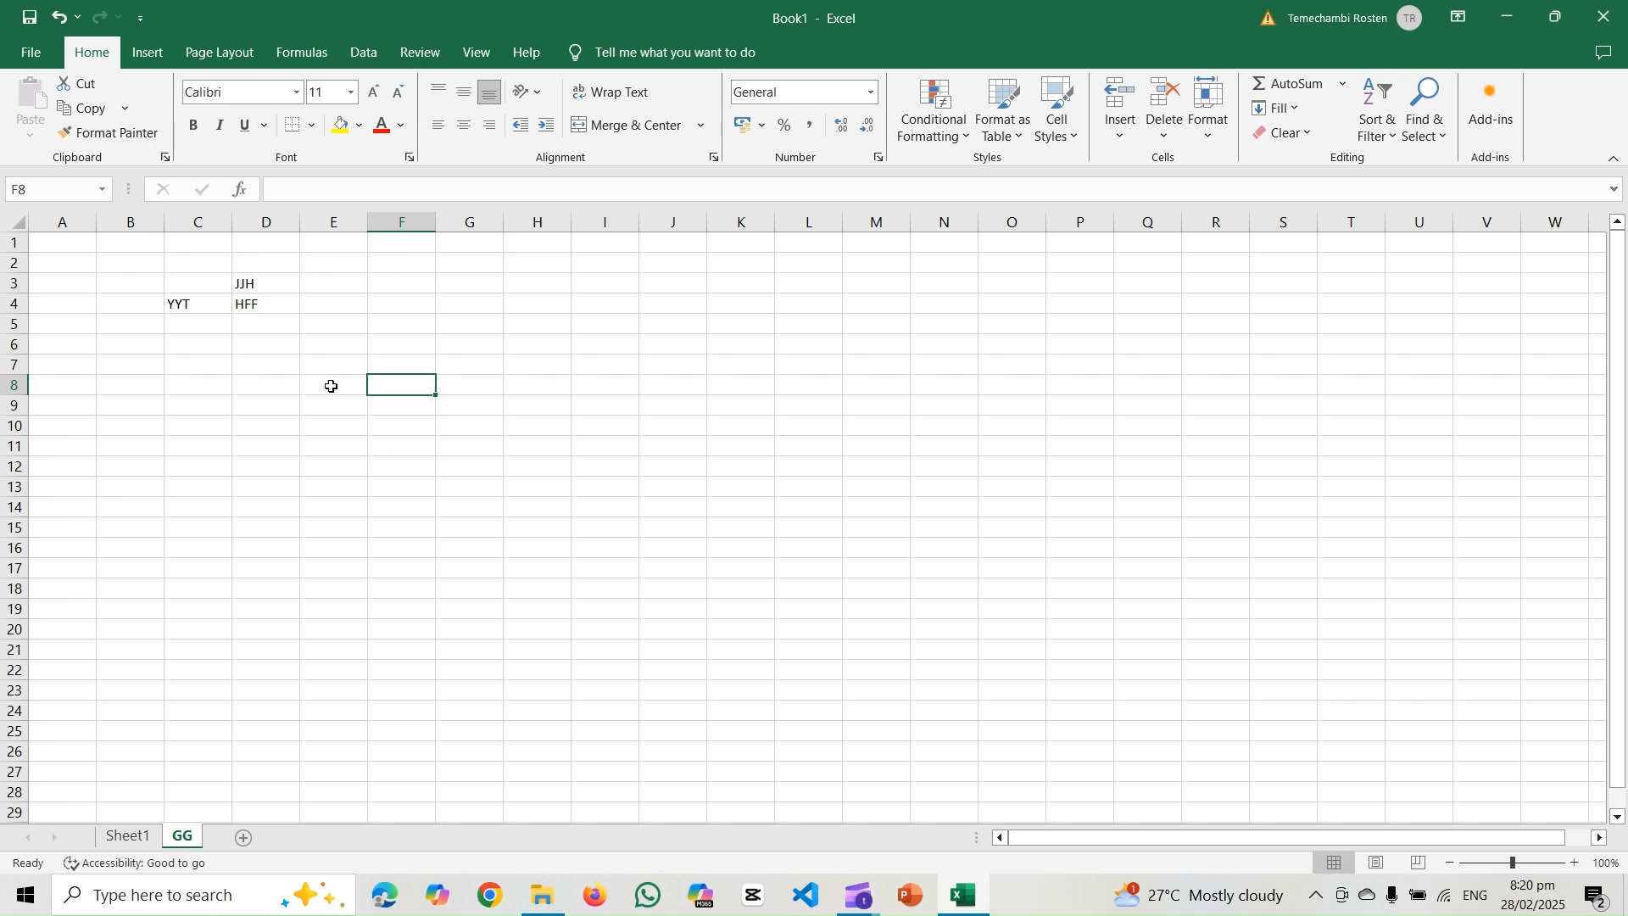
# Step: Select columns F and E together, then deselect them by making cell C8 active
pyautogui.click(400, 221)
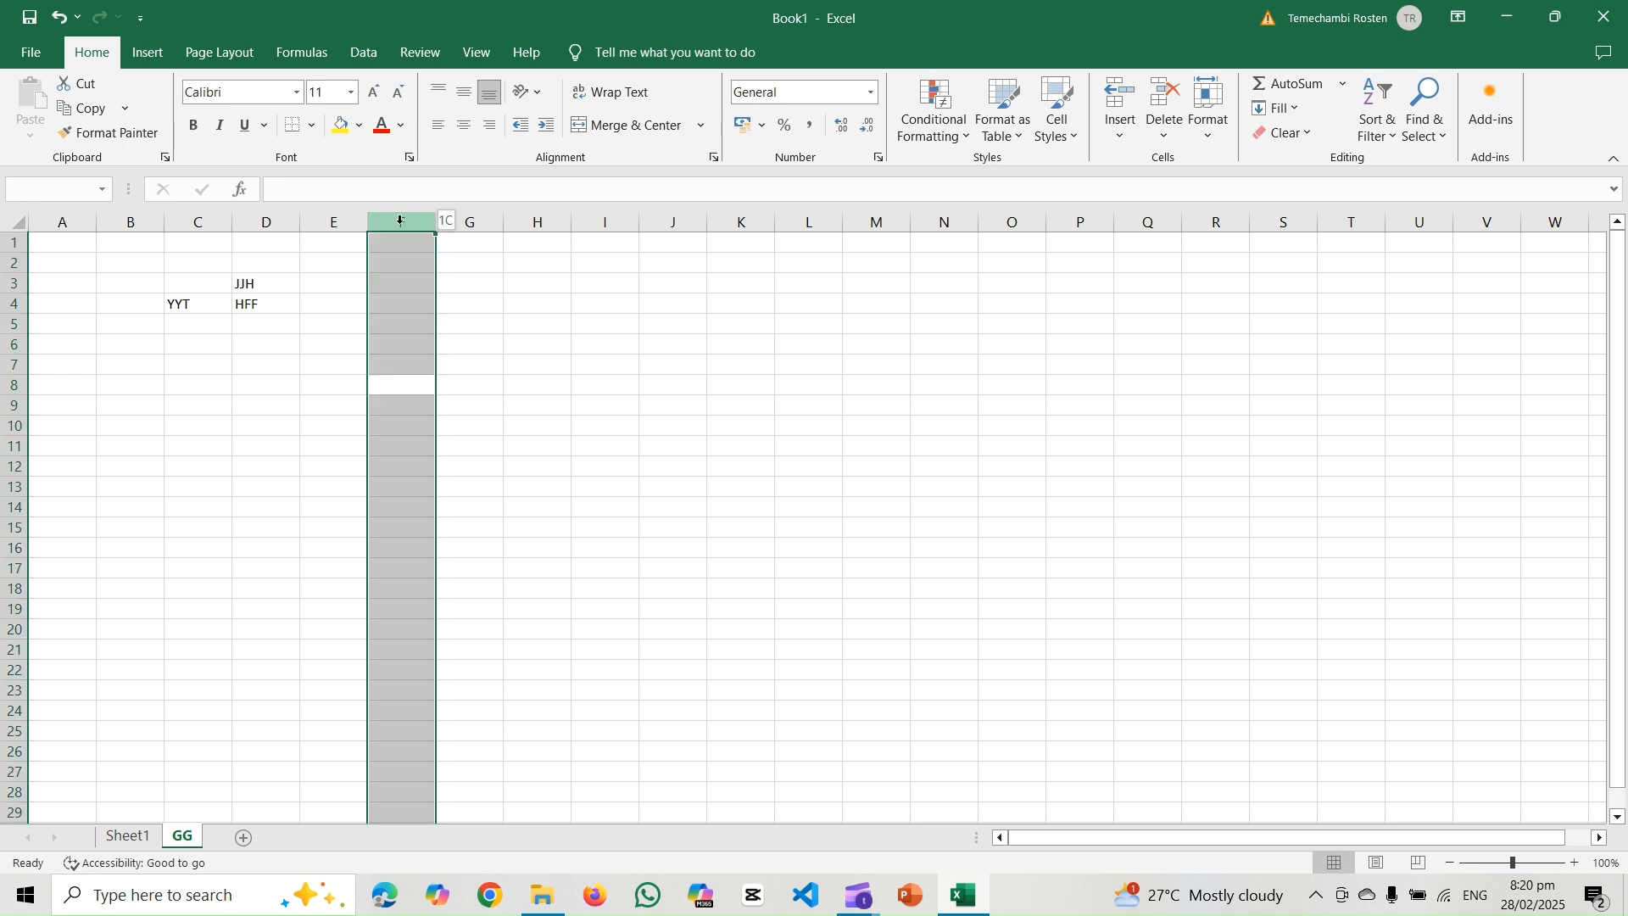
pyautogui.moveTo(400, 220); pyautogui.dragTo(333, 220)
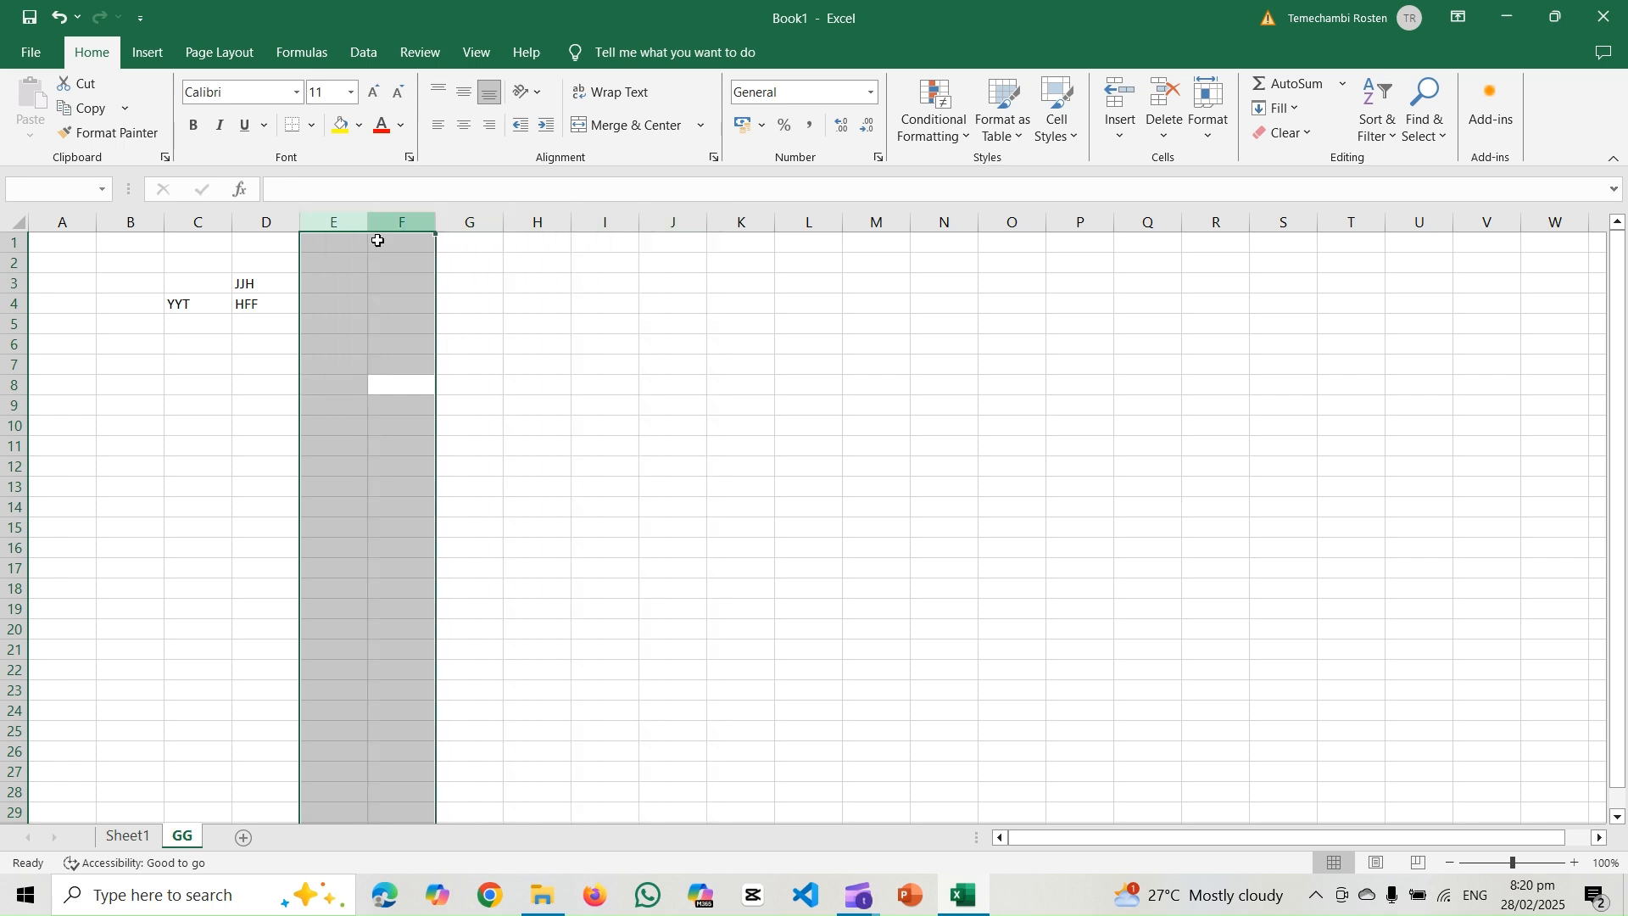
pyautogui.rightClick(387, 277)
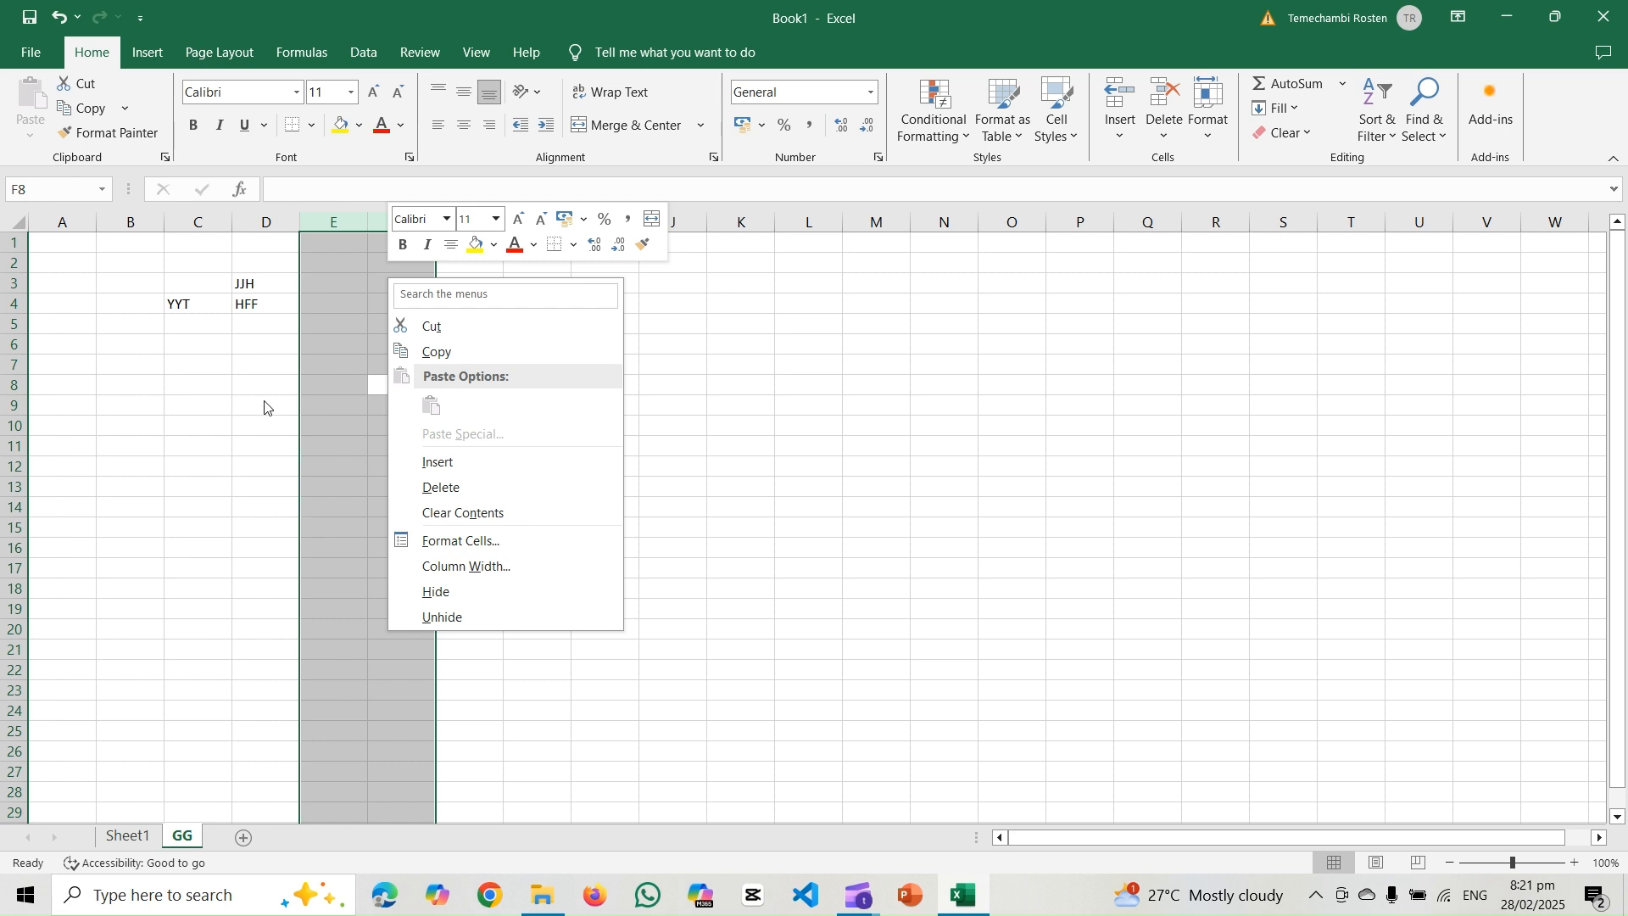
pyautogui.press('Escape')
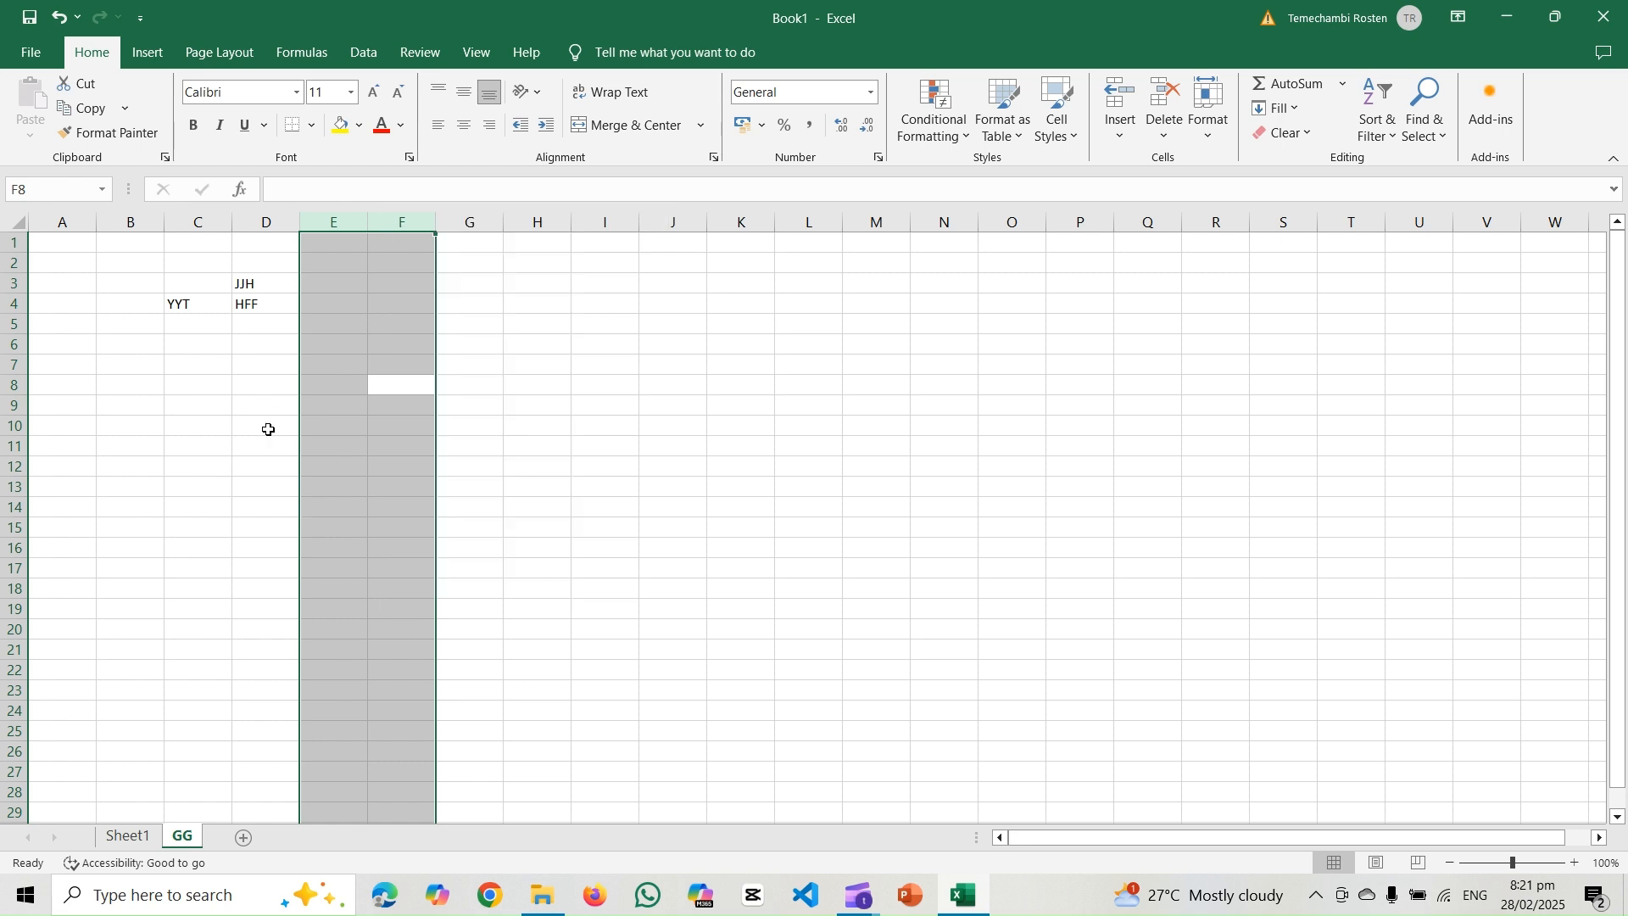
pyautogui.click(204, 379)
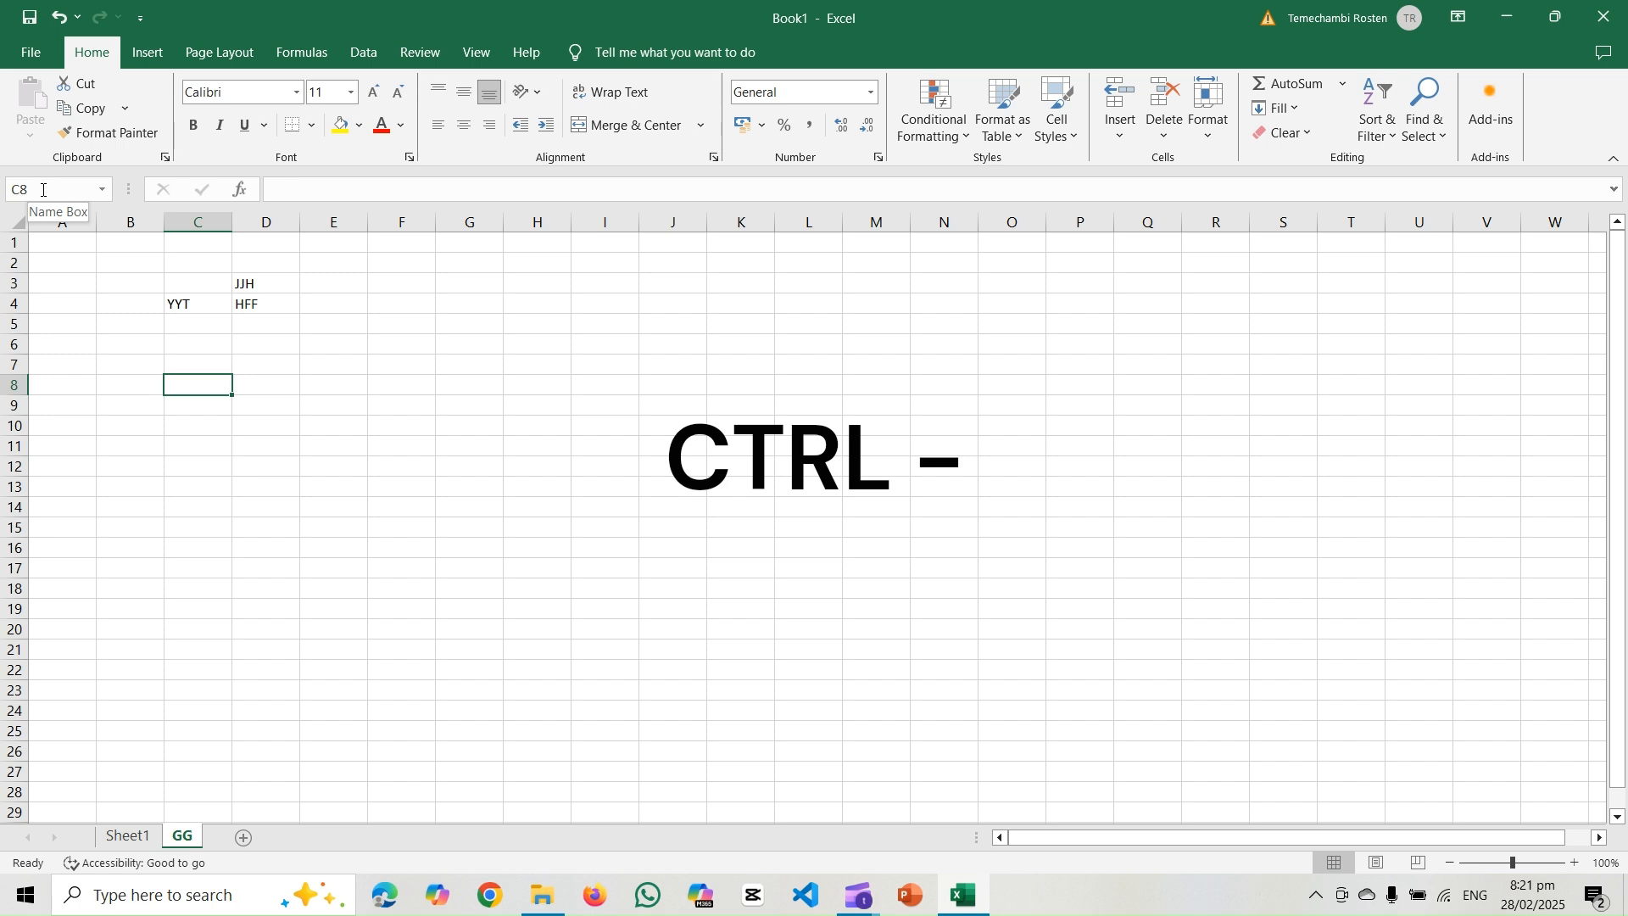
# Step: Jump to the sheet's last row and across to its last column, return to cell A1, and make cell F20 active
pyautogui.hotkey('ctrl', 'Down')
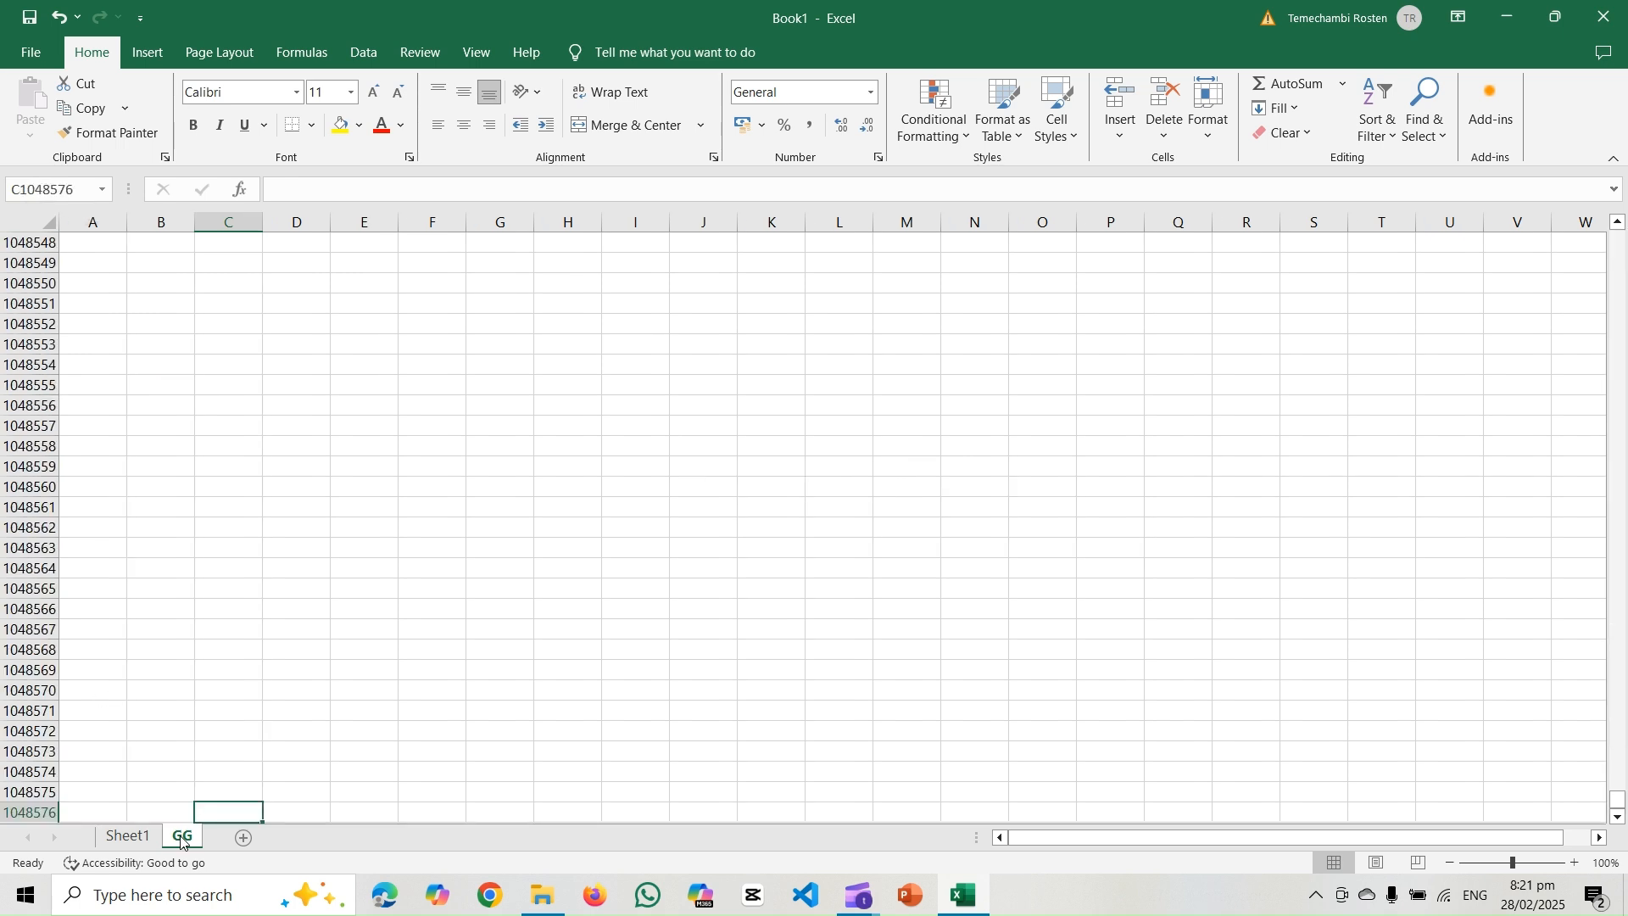
pyautogui.click(67, 813)
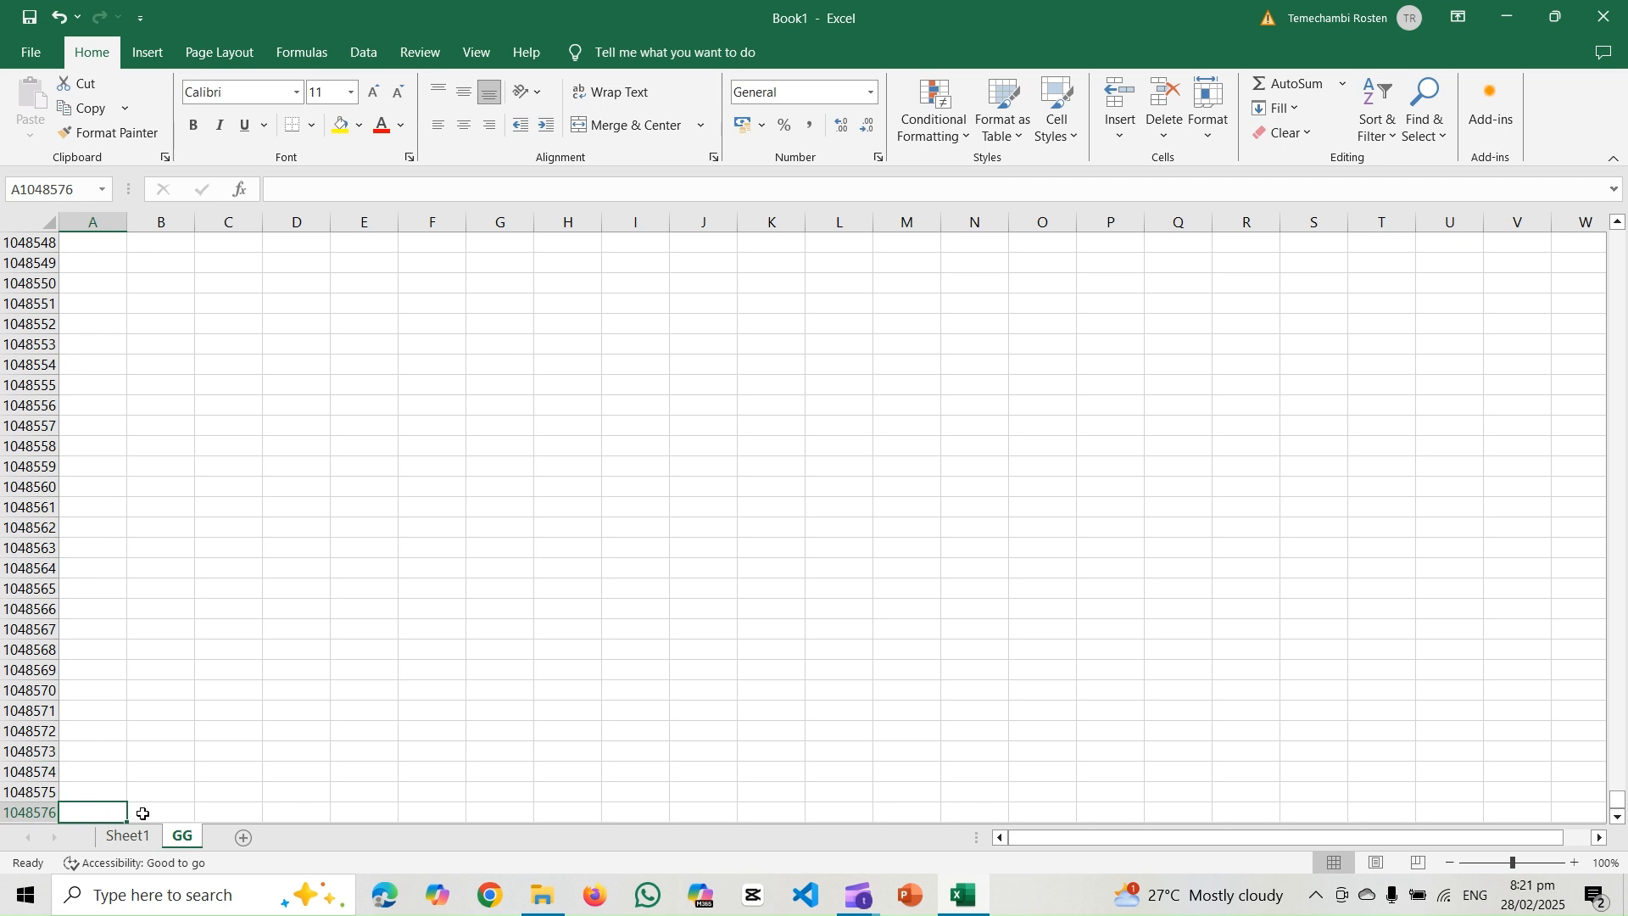
pyautogui.hotkey('ctrl', 'Right')
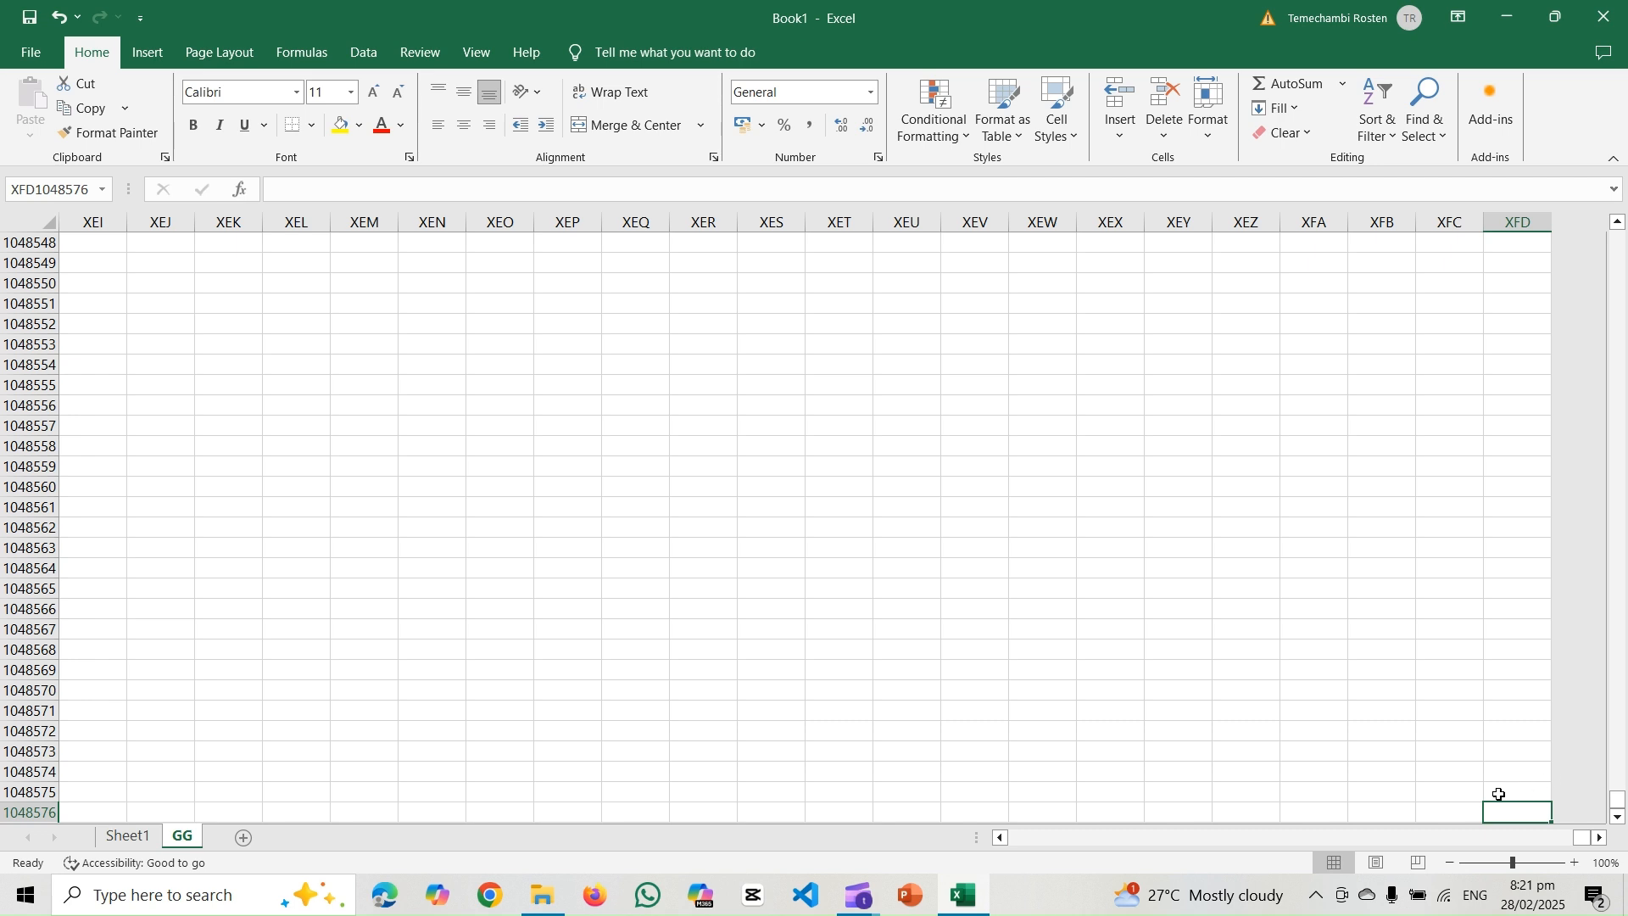
pyautogui.hotkey('ctrl', 'Left')
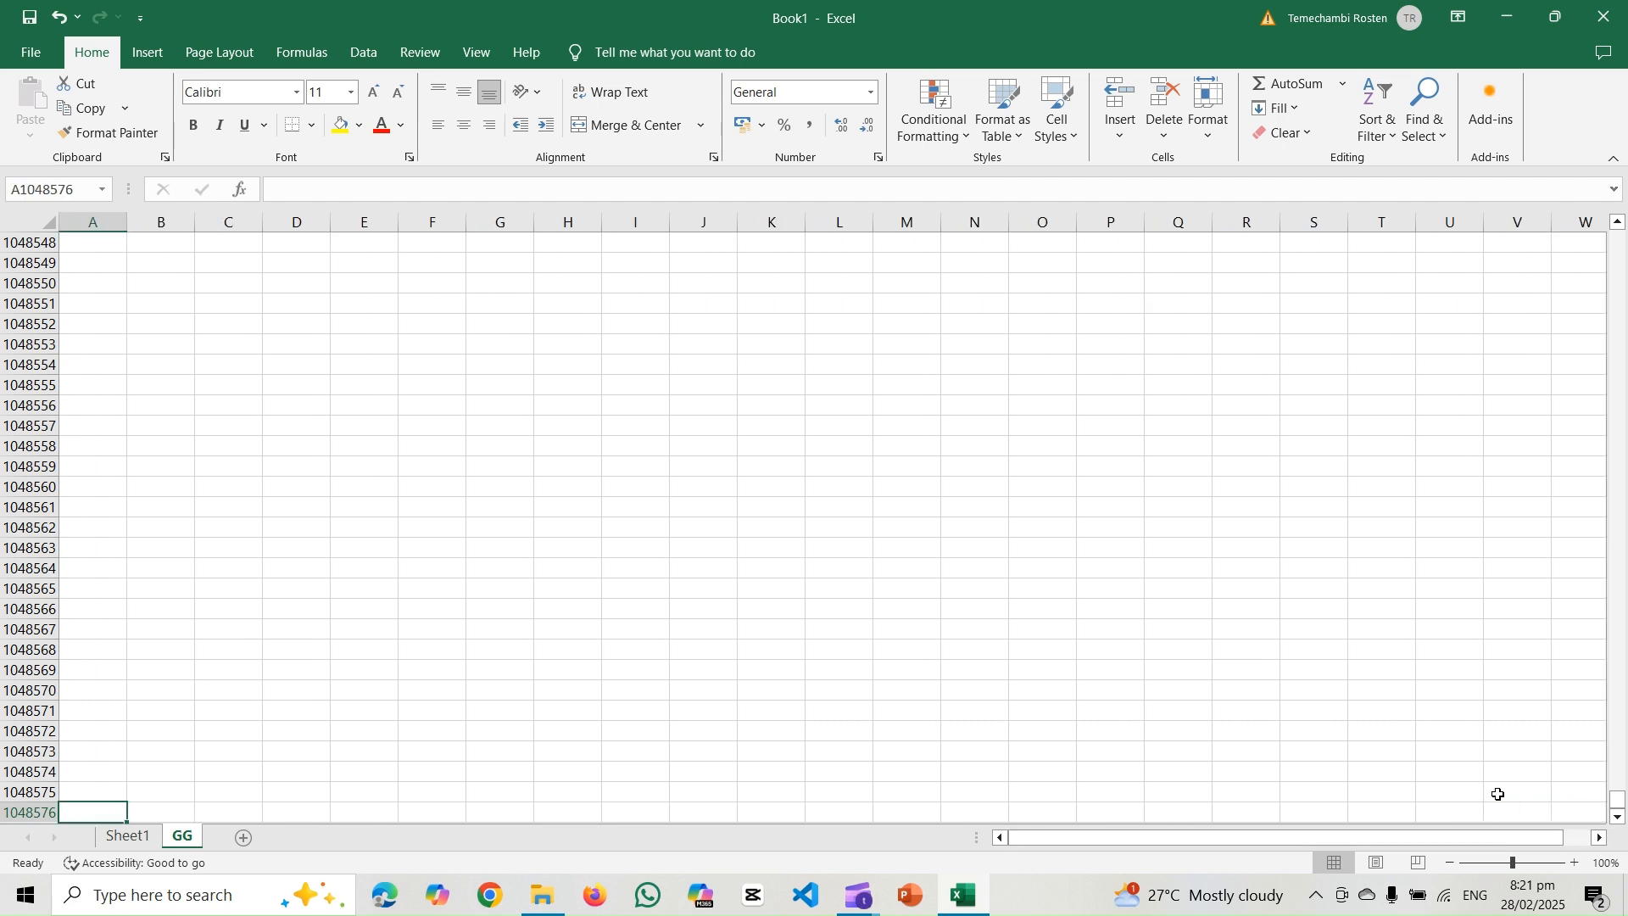
pyautogui.hotkey('ctrl', 'Up')
pyautogui.moveTo(1231, 900)
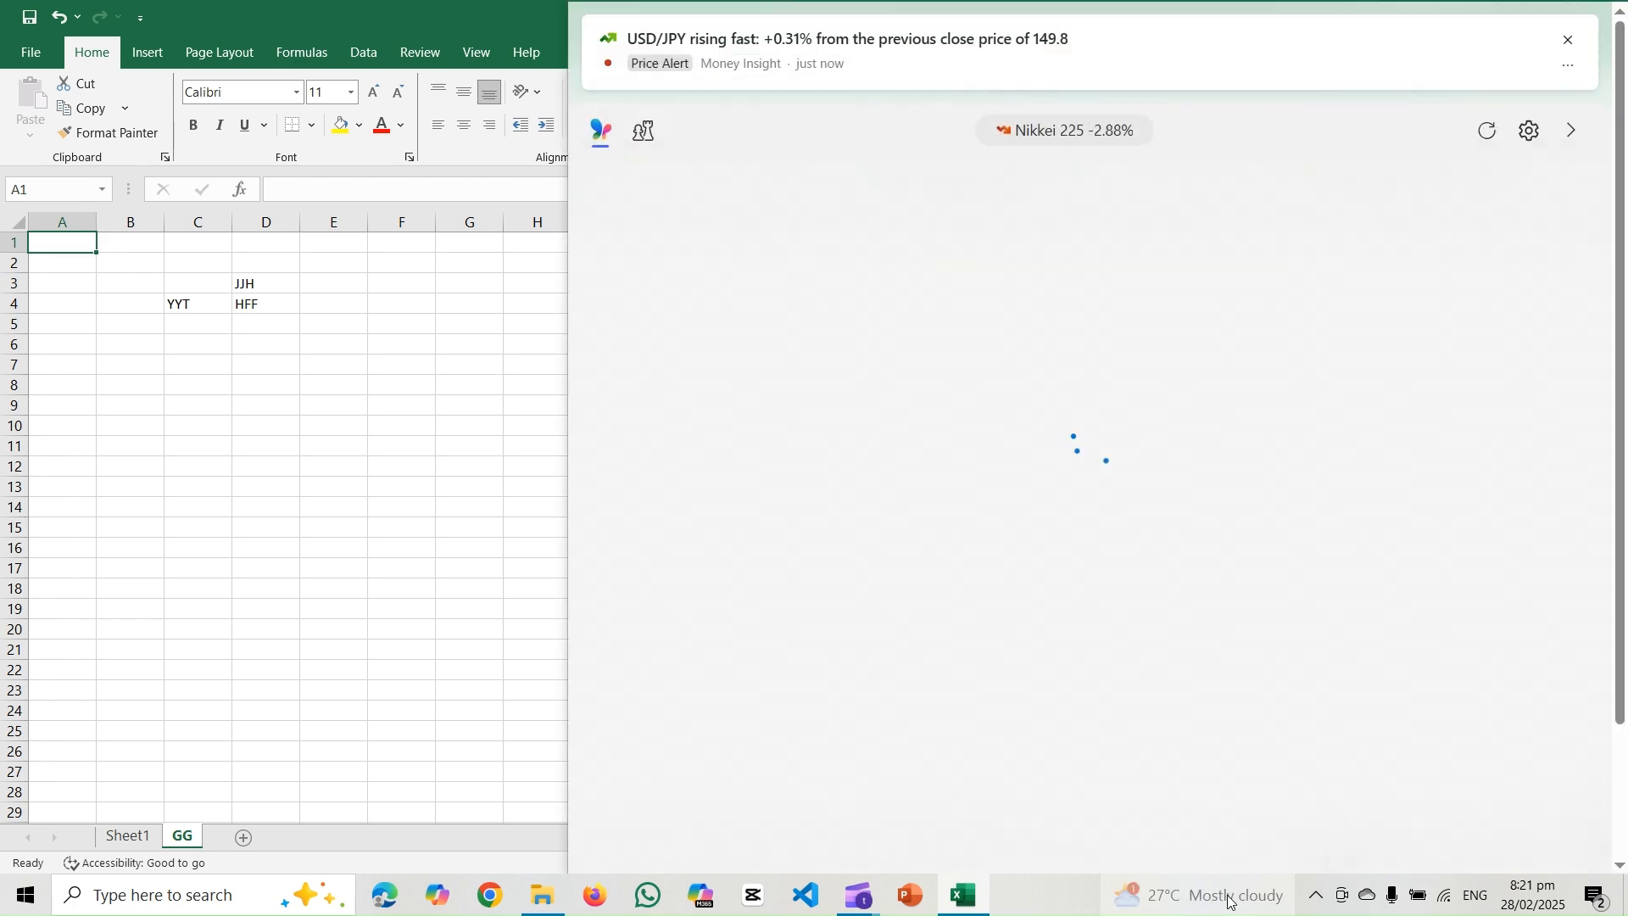
pyautogui.click(372, 623)
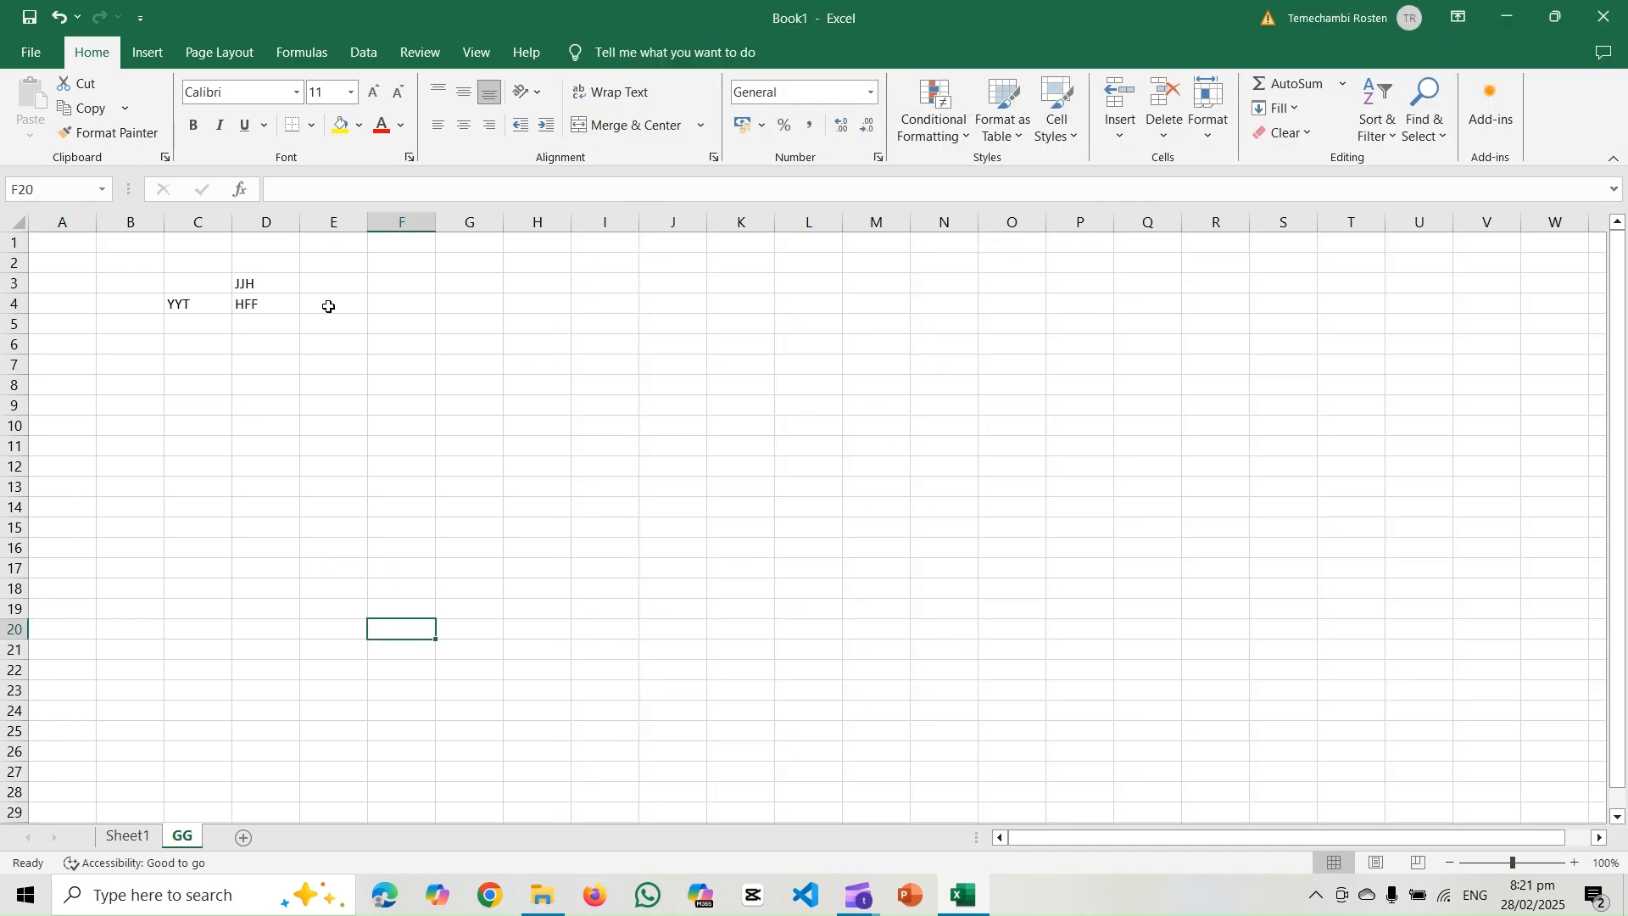
# Step: Select the cell range C3:G10, then select the smaller range from I9 back to H7
pyautogui.moveTo(170, 281); pyautogui.dragTo(482, 425)
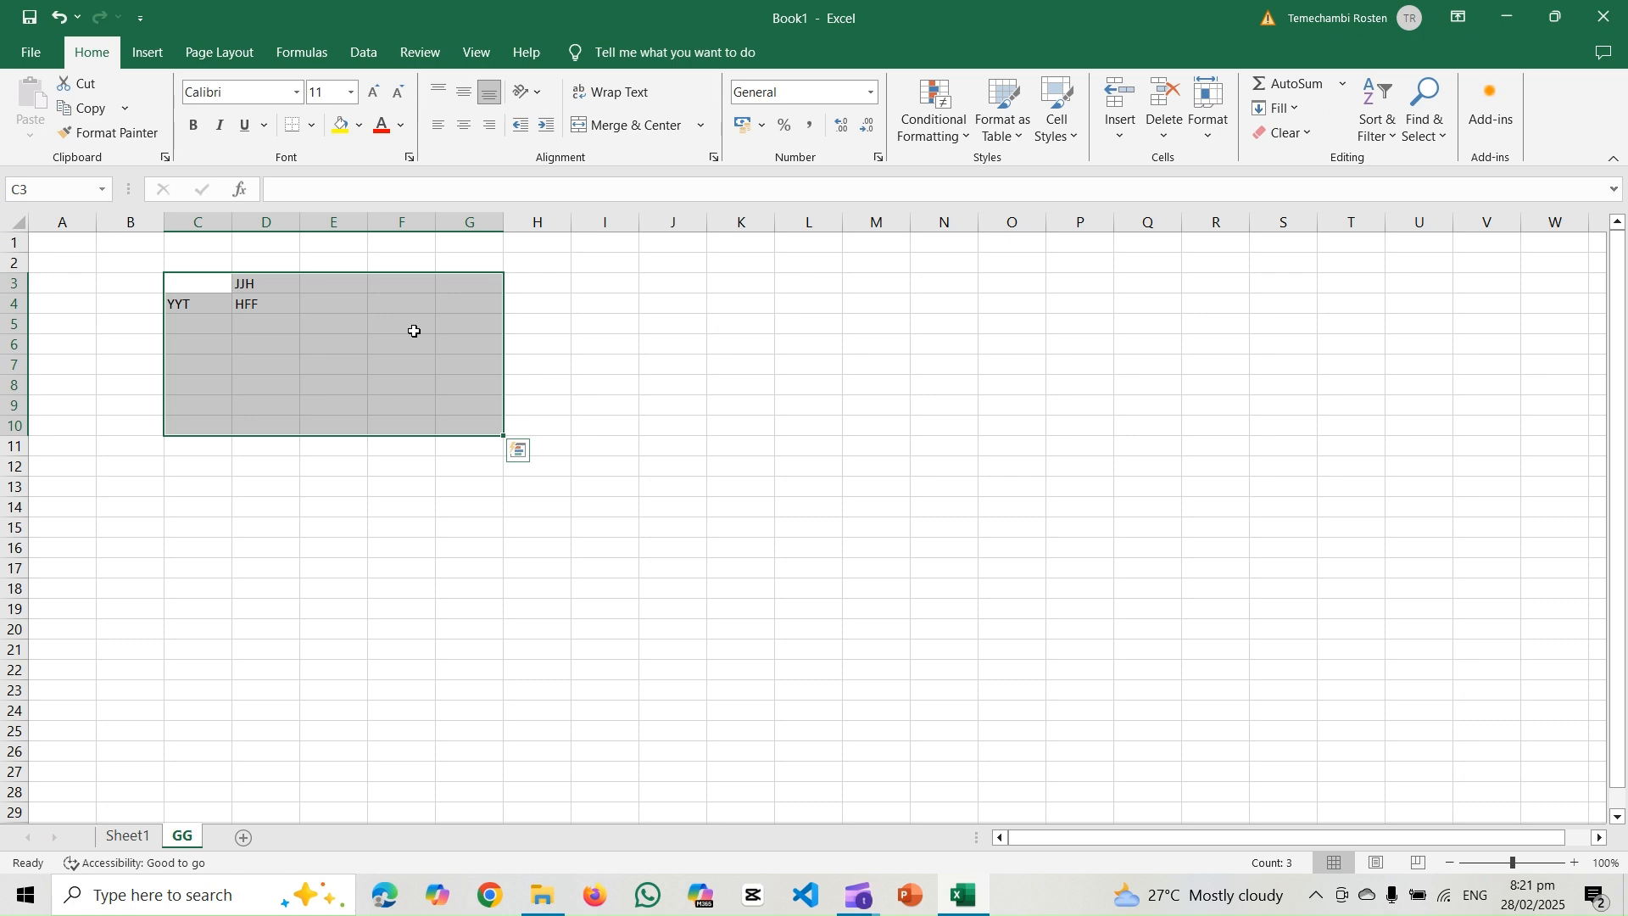
pyautogui.moveTo(625, 403); pyautogui.dragTo(540, 373)
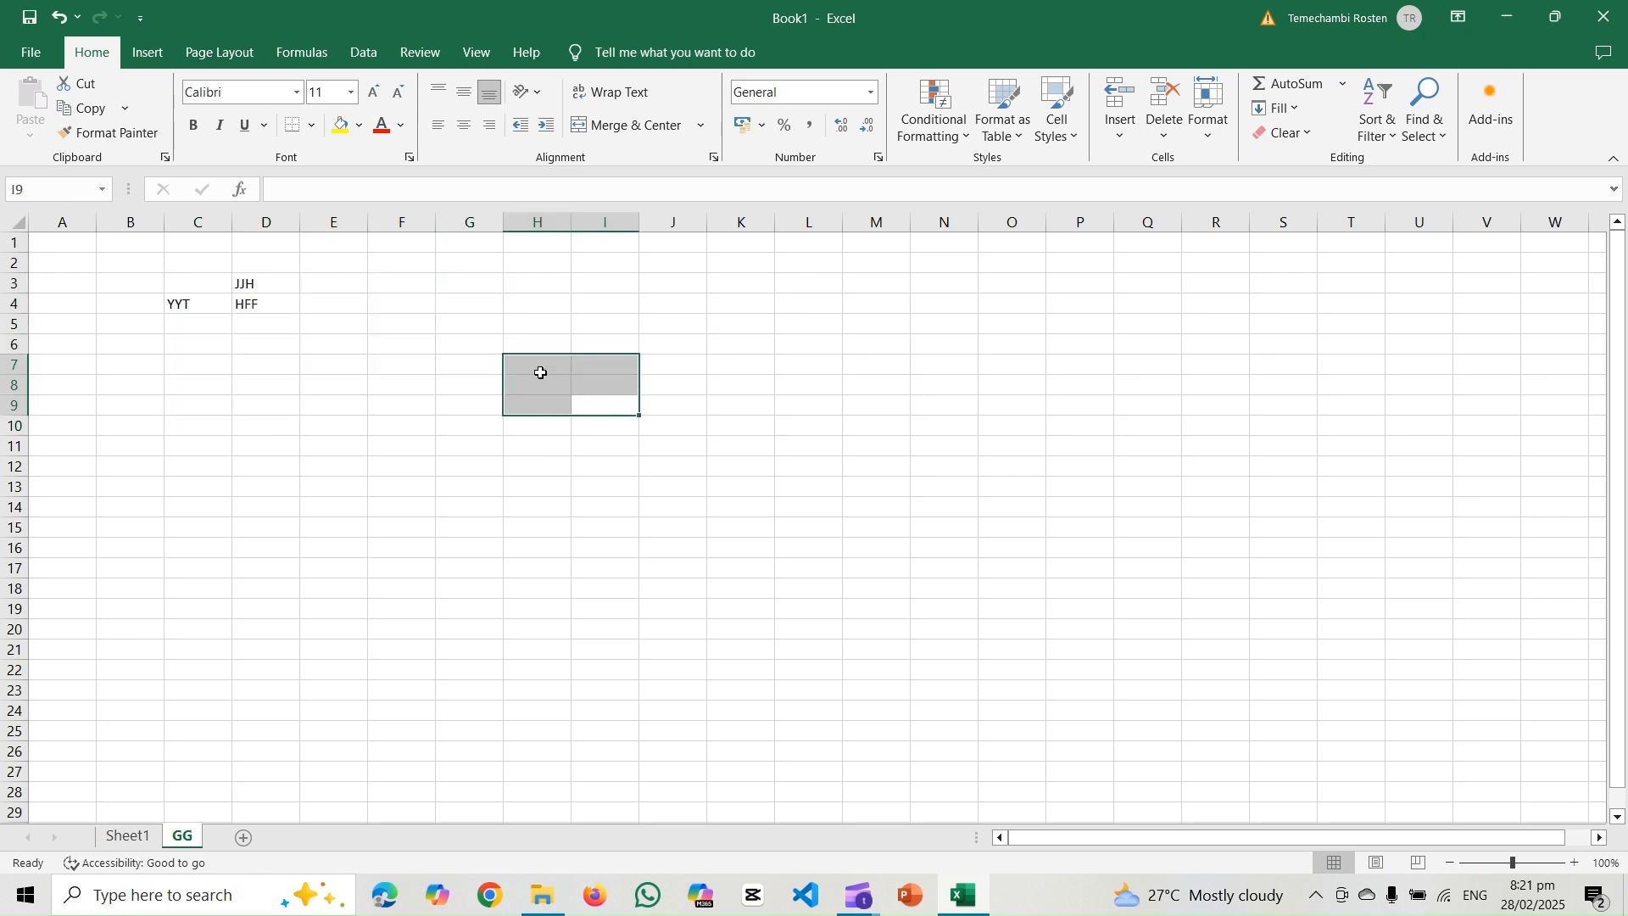
# Step: Starting at cell H7, extend the selection cell by cell to K12, then deselect it by making cell E9 active
pyautogui.click(540, 373)
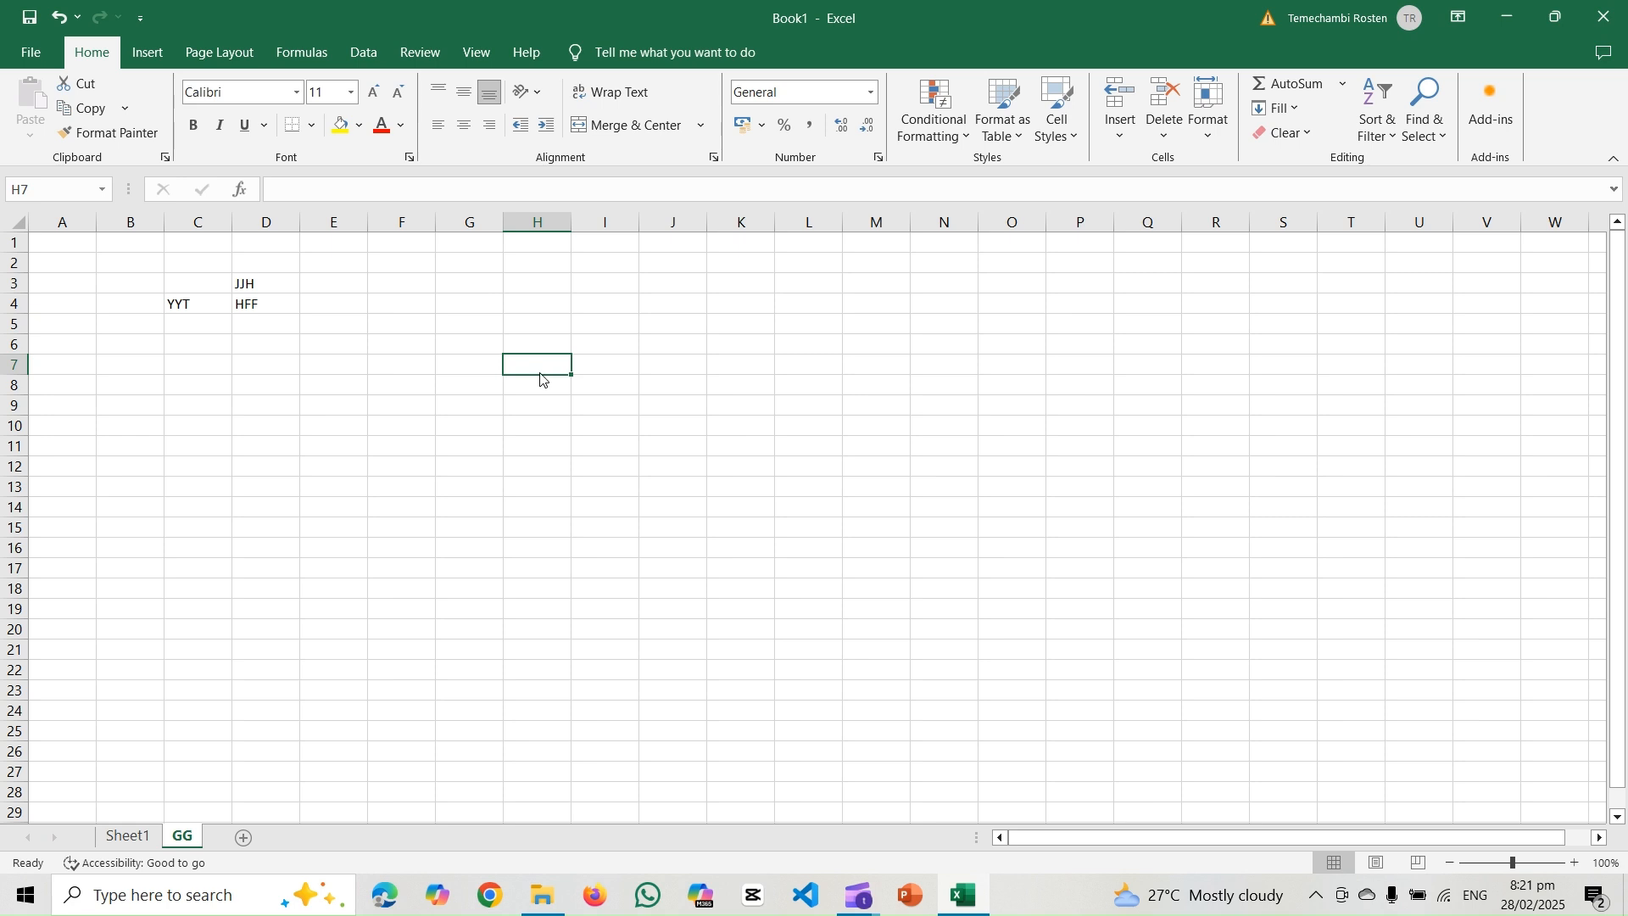
pyautogui.hotkey('shift', 'Right')
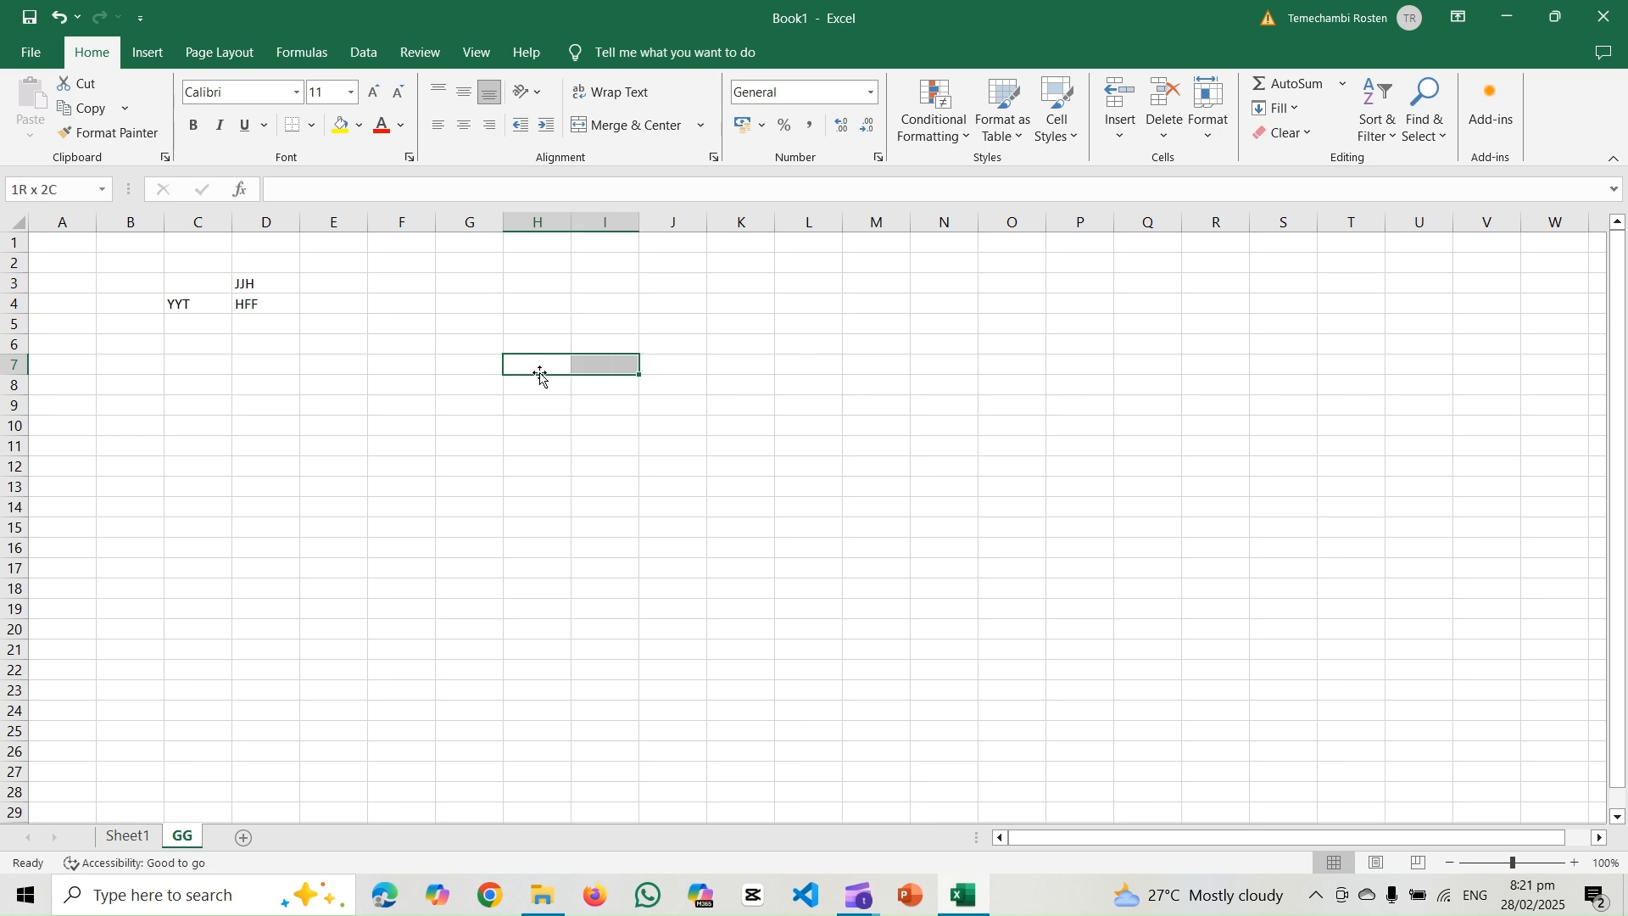
pyautogui.hotkey('shift', 'Down')
pyautogui.hotkey('shift', 'Down')
pyautogui.hotkey('shift', 'Down')
pyautogui.hotkey('shift', 'Down')
pyautogui.hotkey('shift', 'Right')
pyautogui.hotkey('shift', 'Right')
pyautogui.hotkey('shift', 'Down')
pyautogui.hotkey('shift', 'Down')
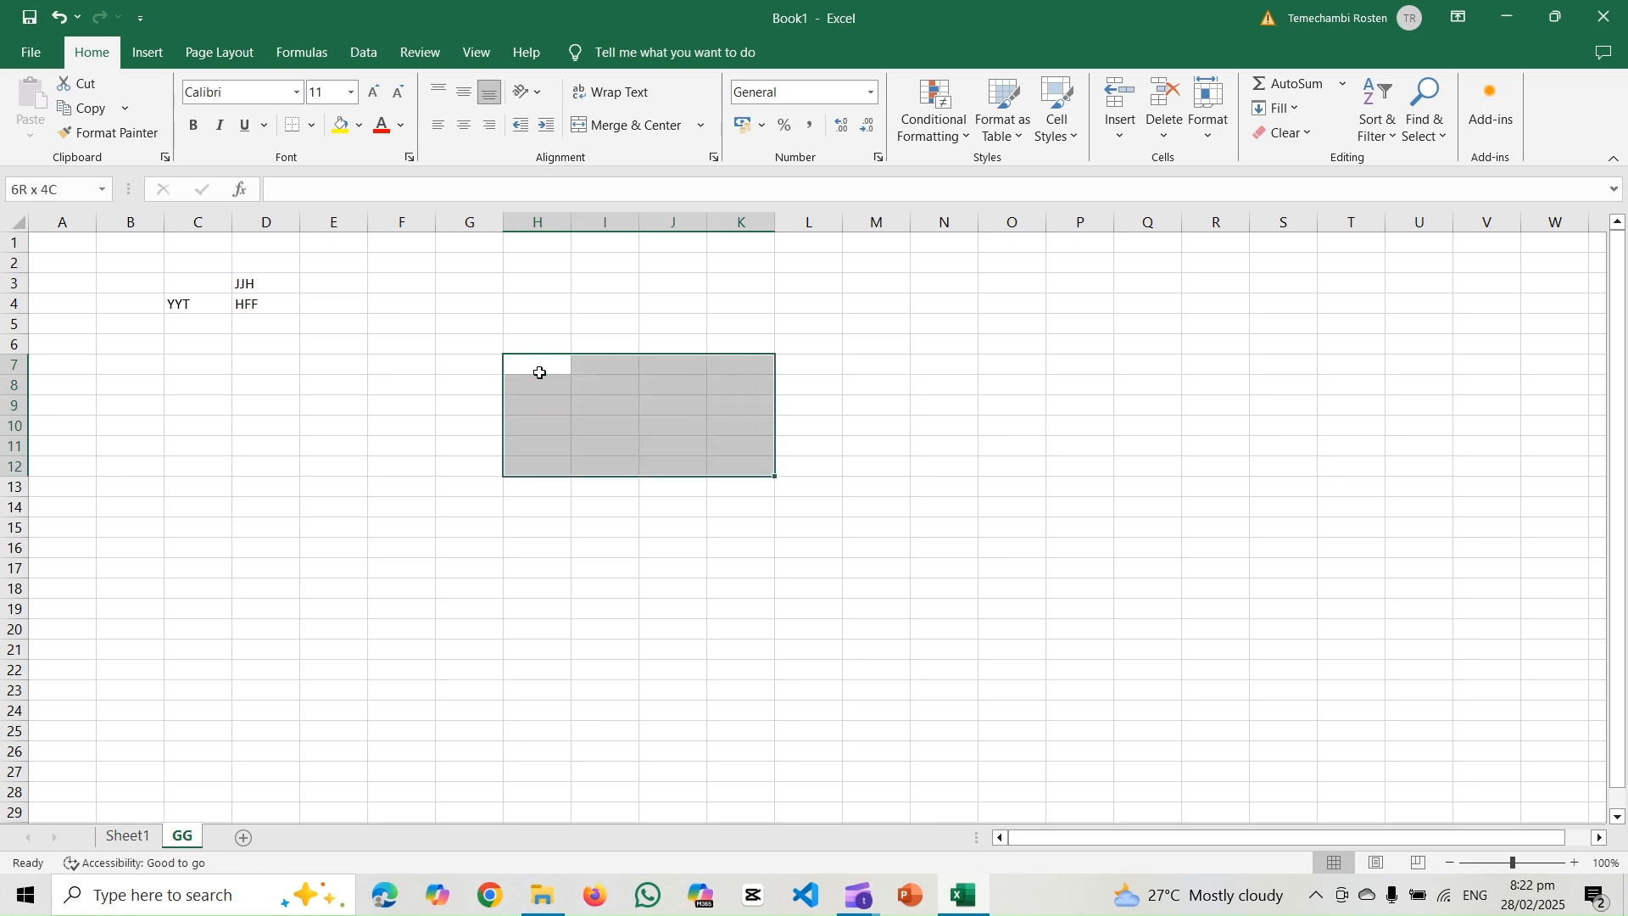
pyautogui.click(304, 399)
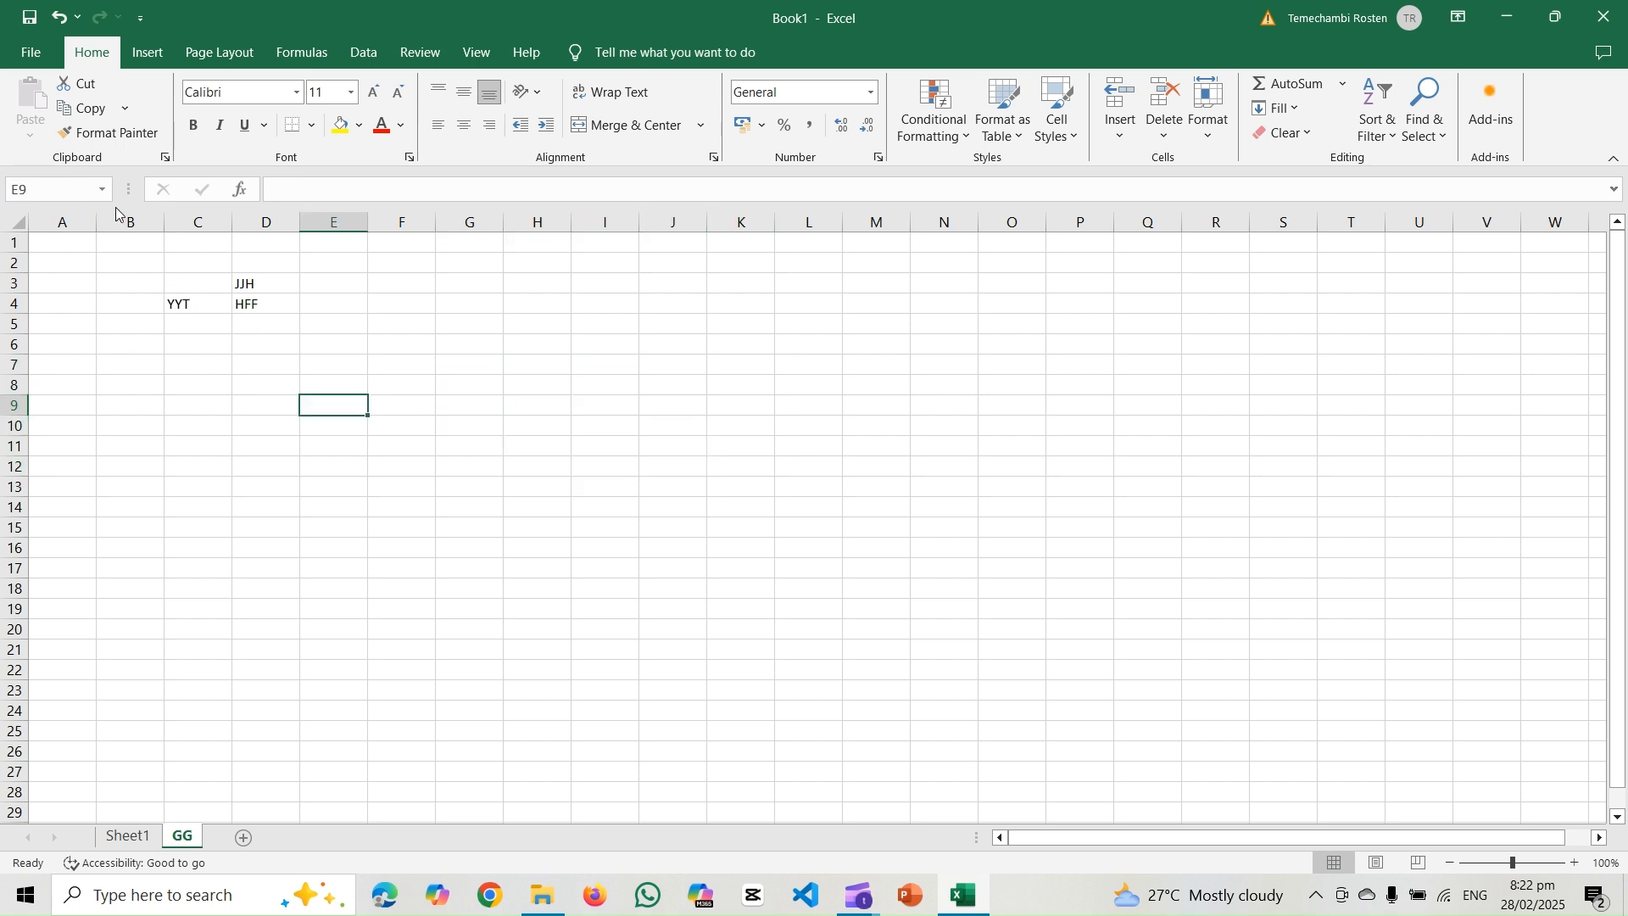
# Step: Select the range D7:F11, then D4:F7 starting from the HFF cell, and finally the whole of row 7
pyautogui.moveTo(247, 357); pyautogui.dragTo(410, 450)
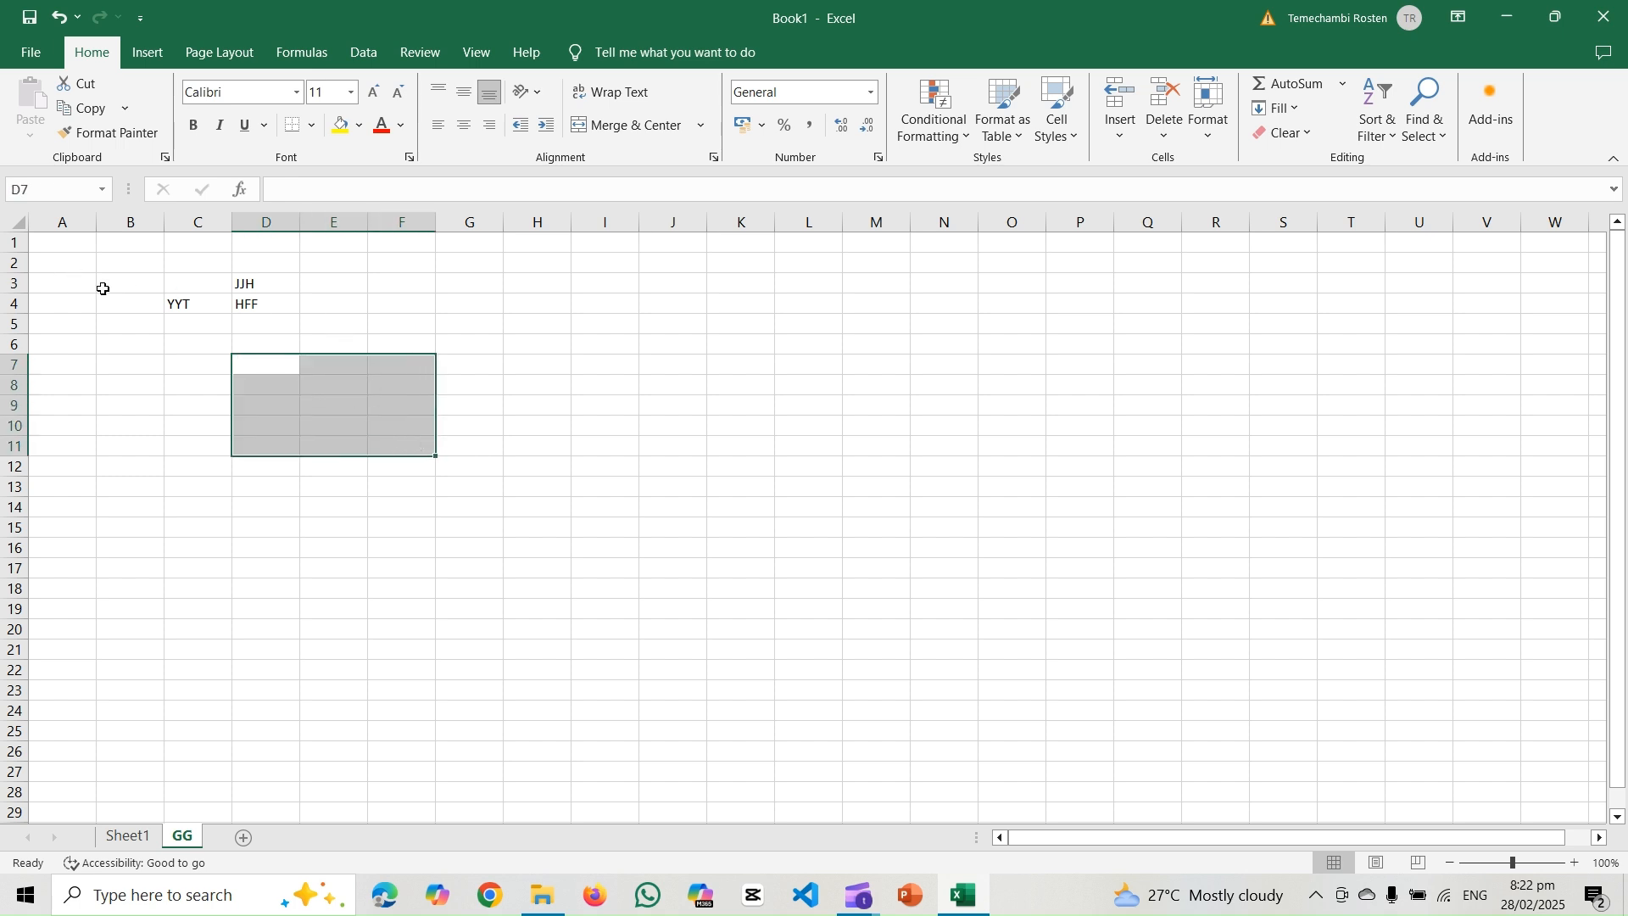
pyautogui.click(247, 305)
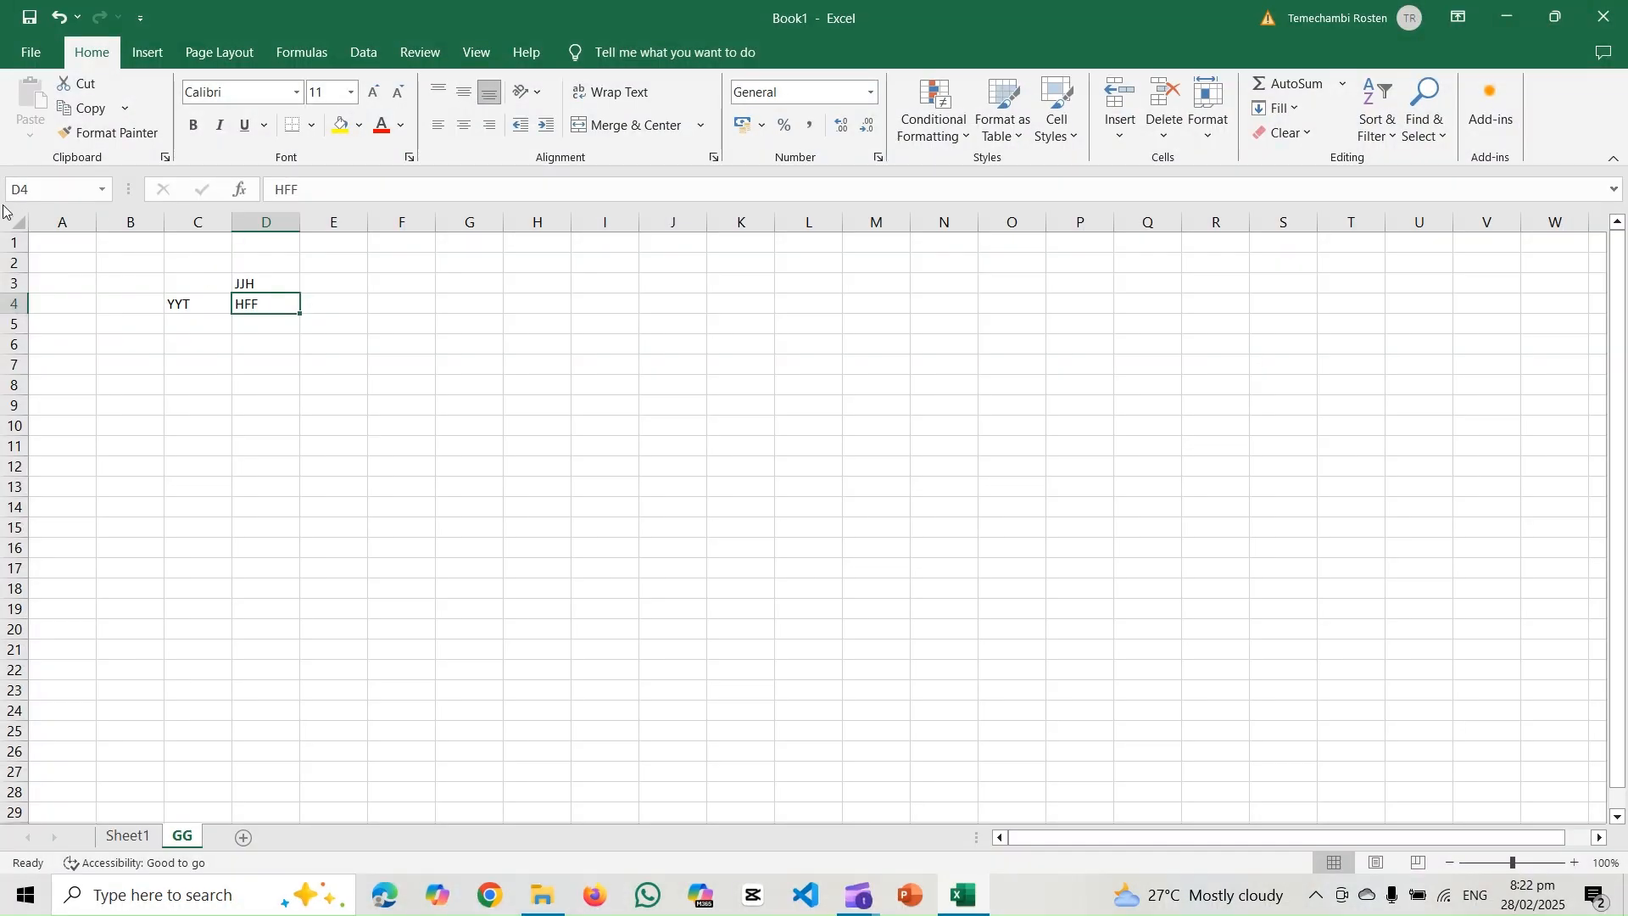
pyautogui.moveTo(254, 303); pyautogui.dragTo(381, 362)
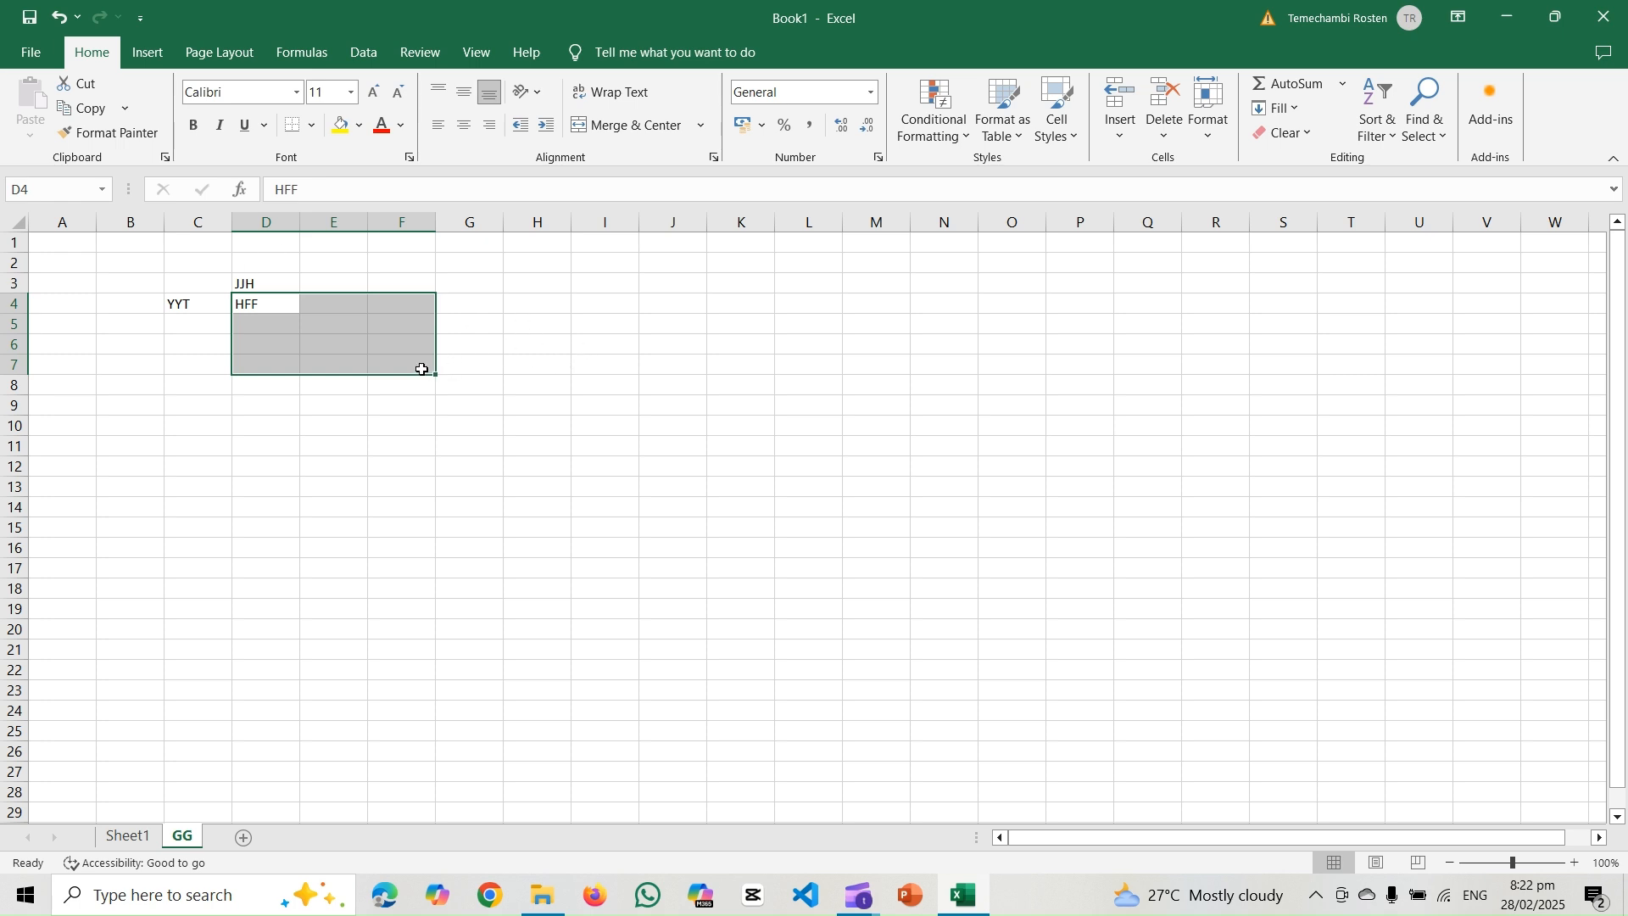
pyautogui.click(4, 366)
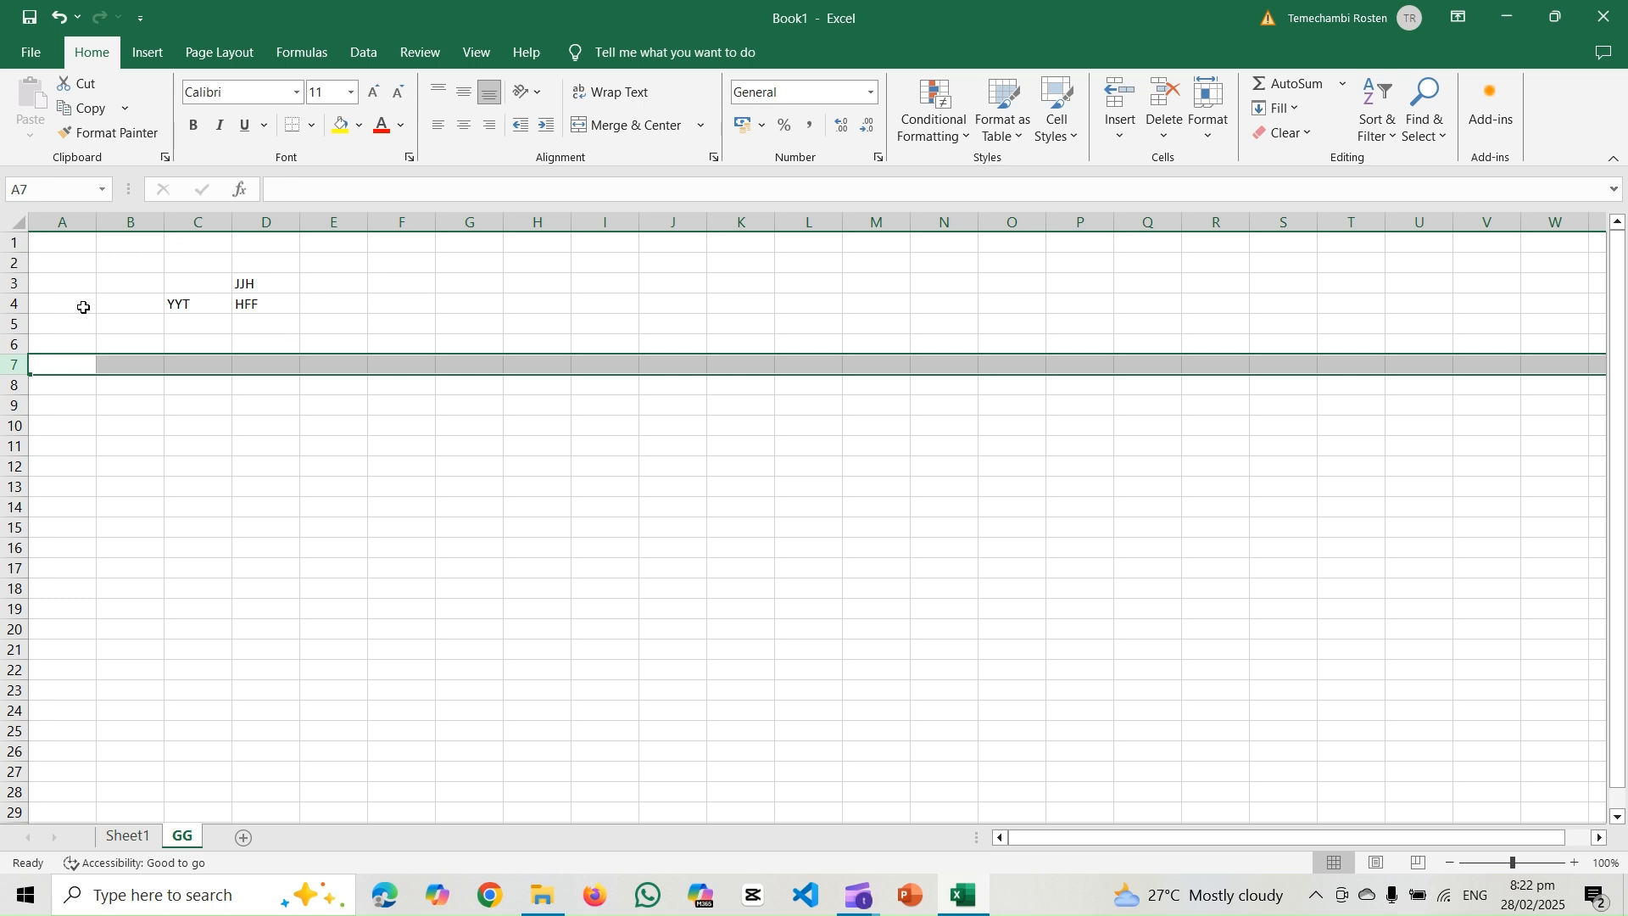
# Step: Move the YYT entry from cell C4 down to C10, then move it back to C4
pyautogui.click(185, 306)
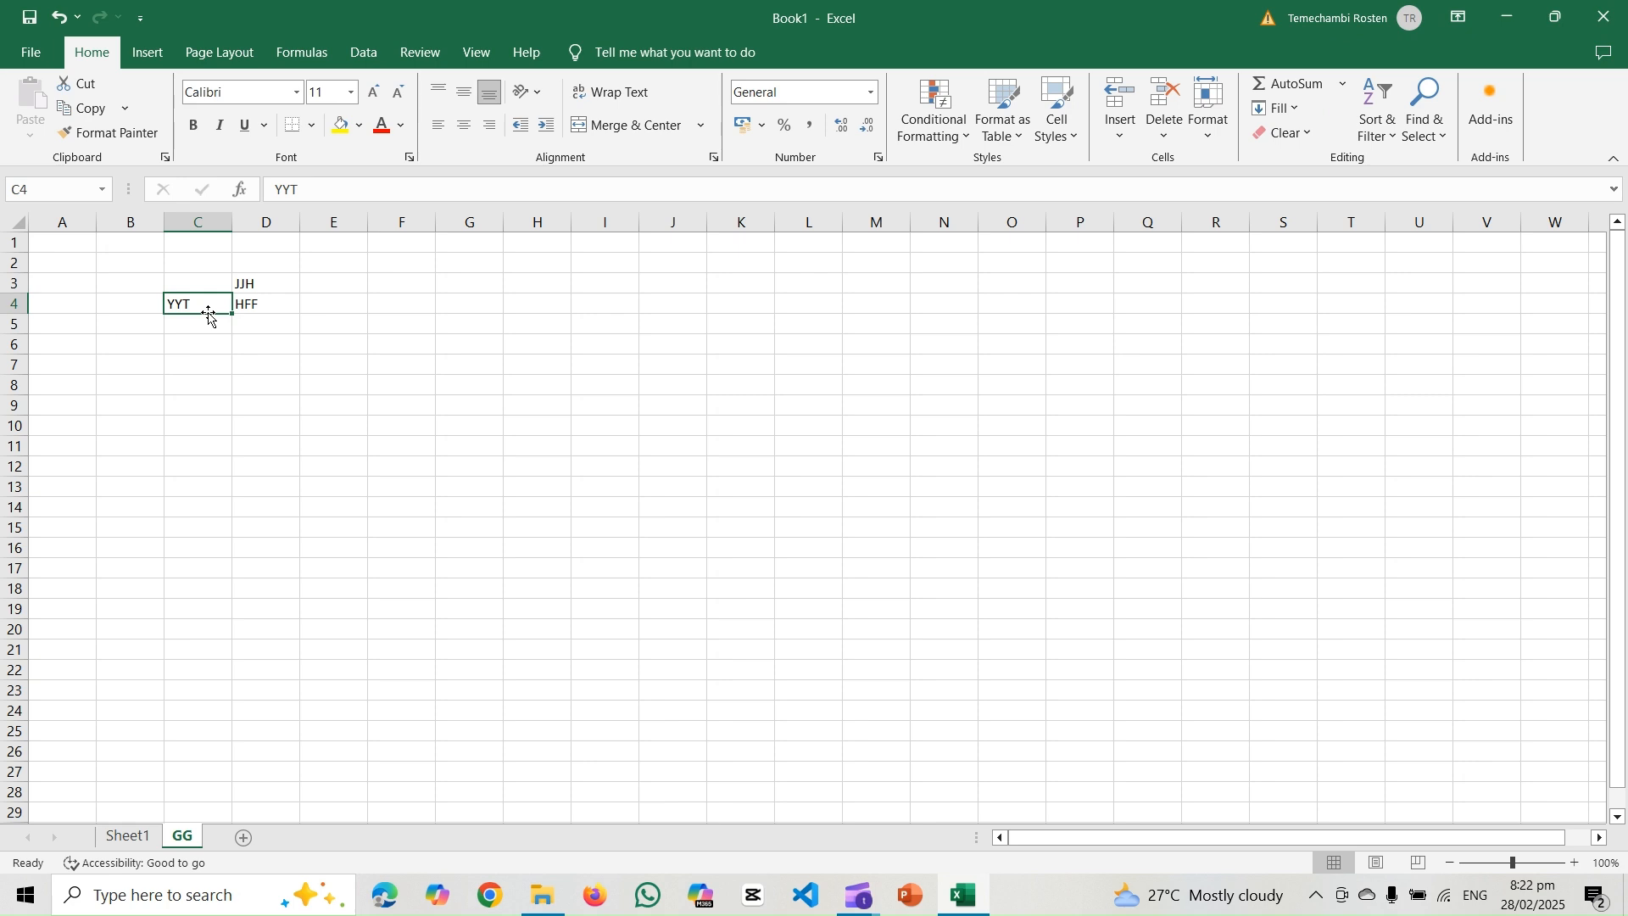
pyautogui.moveTo(210, 316); pyautogui.dragTo(230, 428)
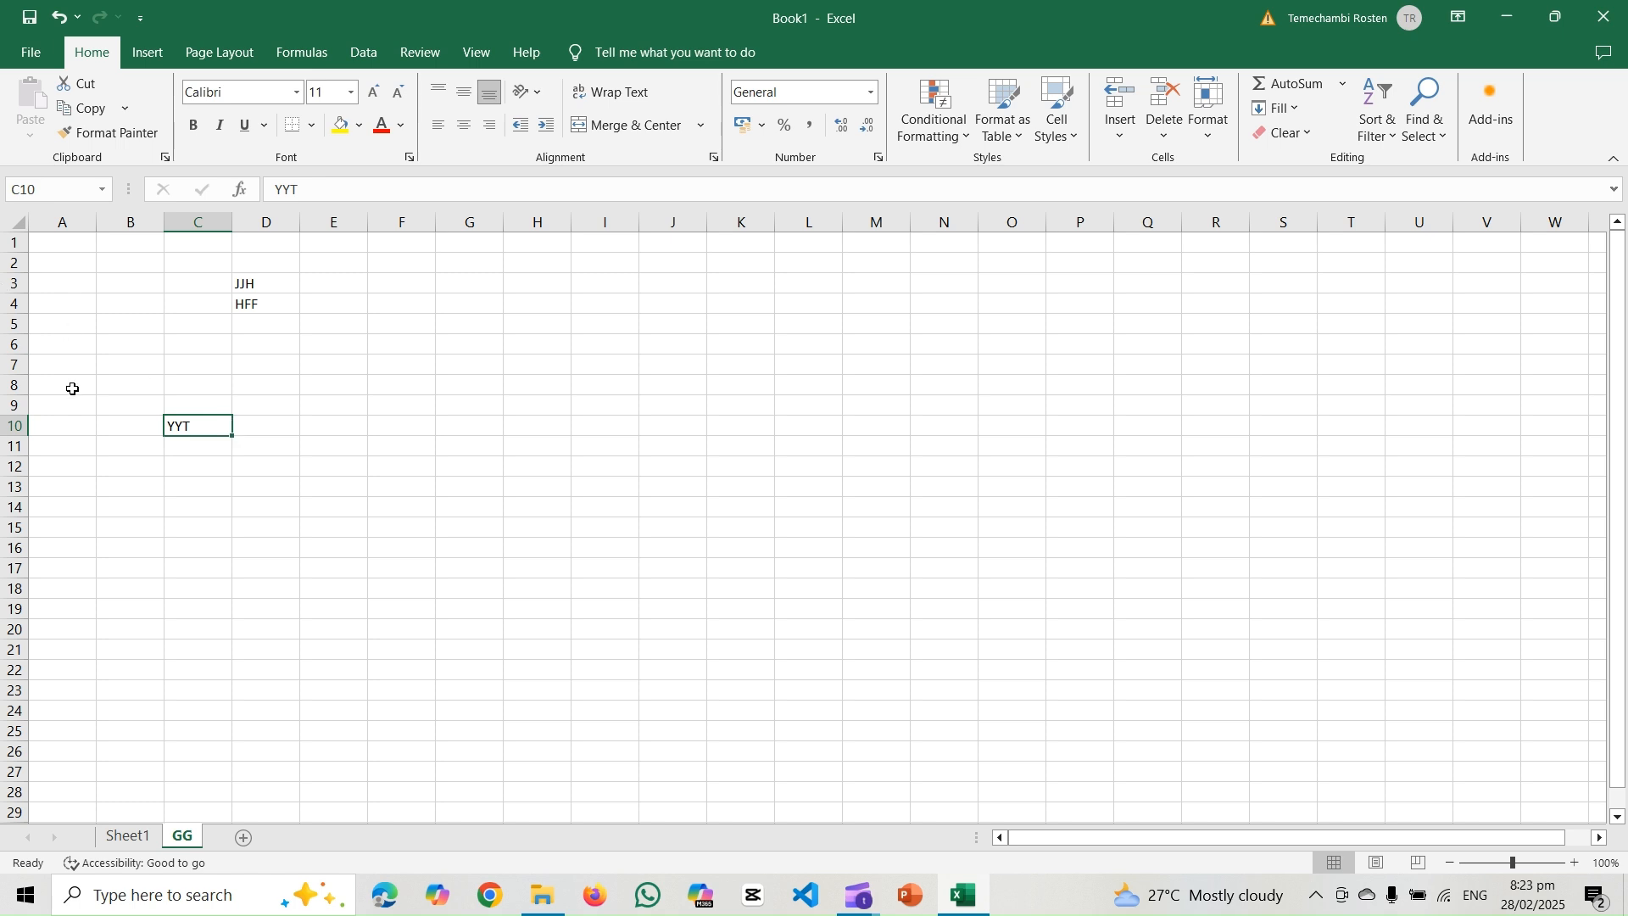
pyautogui.moveTo(187, 416); pyautogui.dragTo(183, 297)
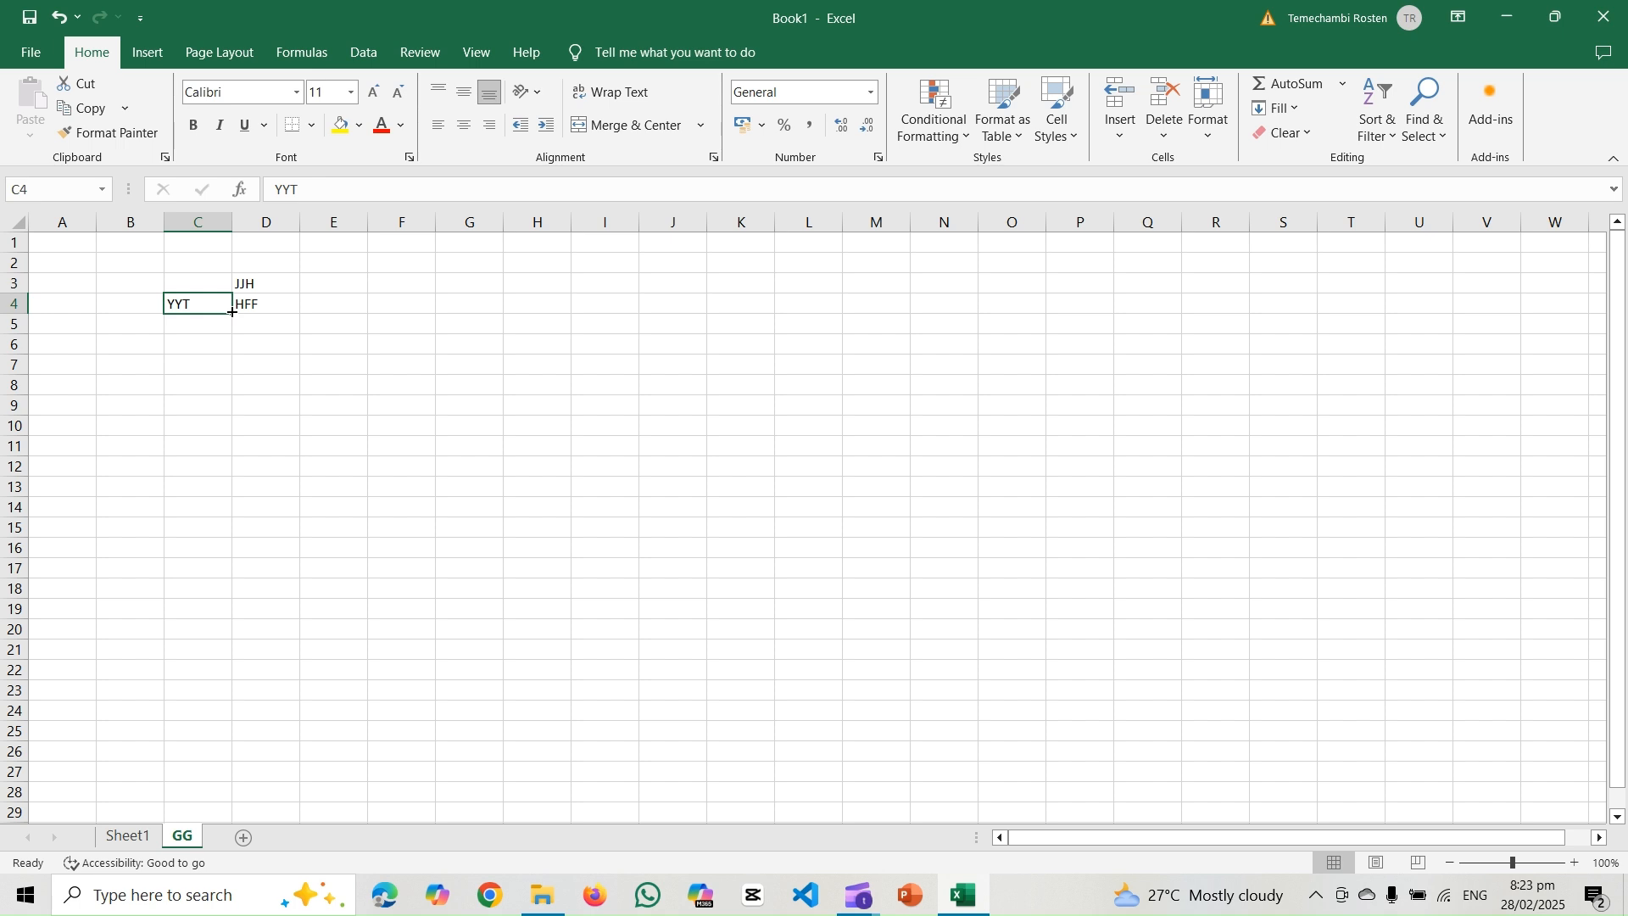
# Step: Fill YYT from C4 down to C6 and HFF from D4 down to D6
pyautogui.moveTo(232, 312); pyautogui.dragTo(226, 356)
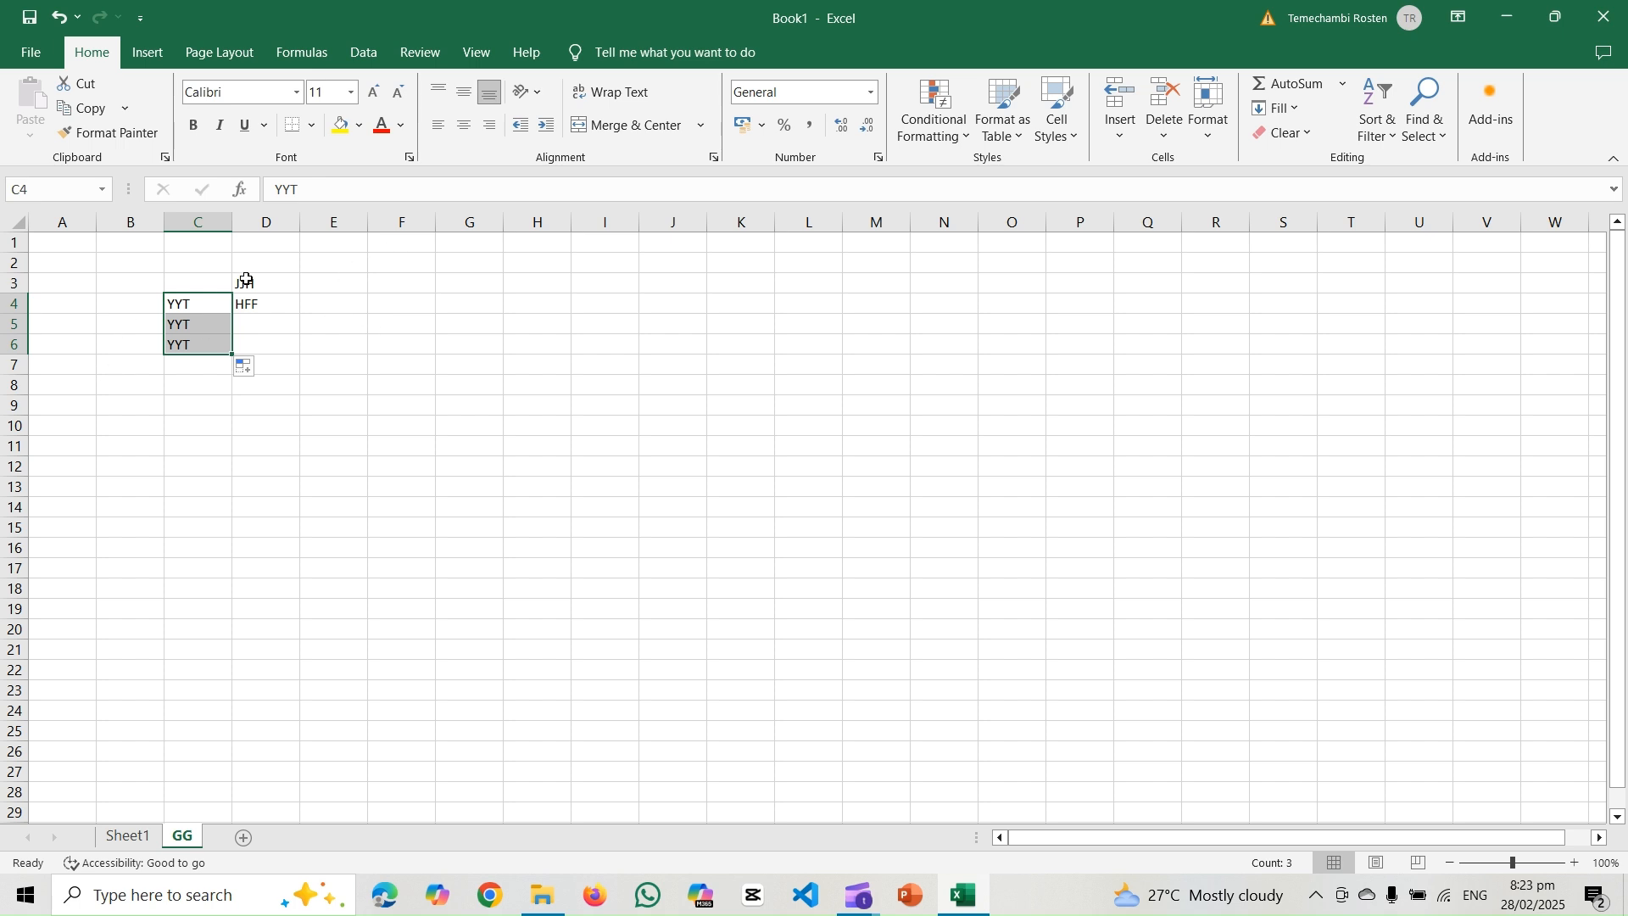
pyautogui.click(260, 309)
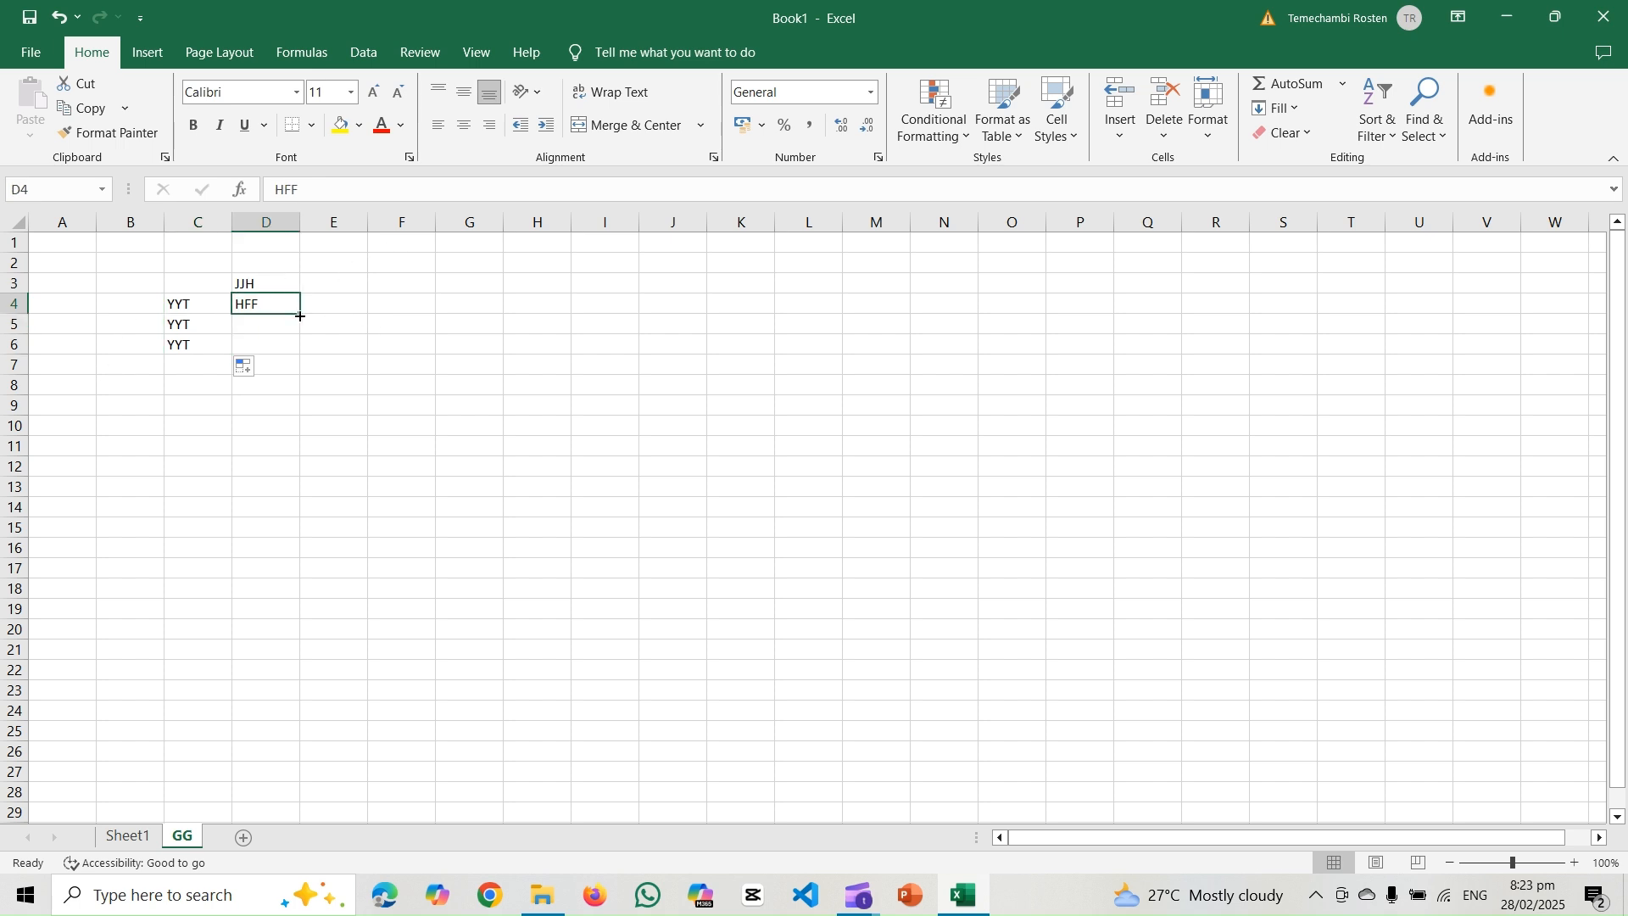
pyautogui.moveTo(300, 316); pyautogui.dragTo(293, 360)
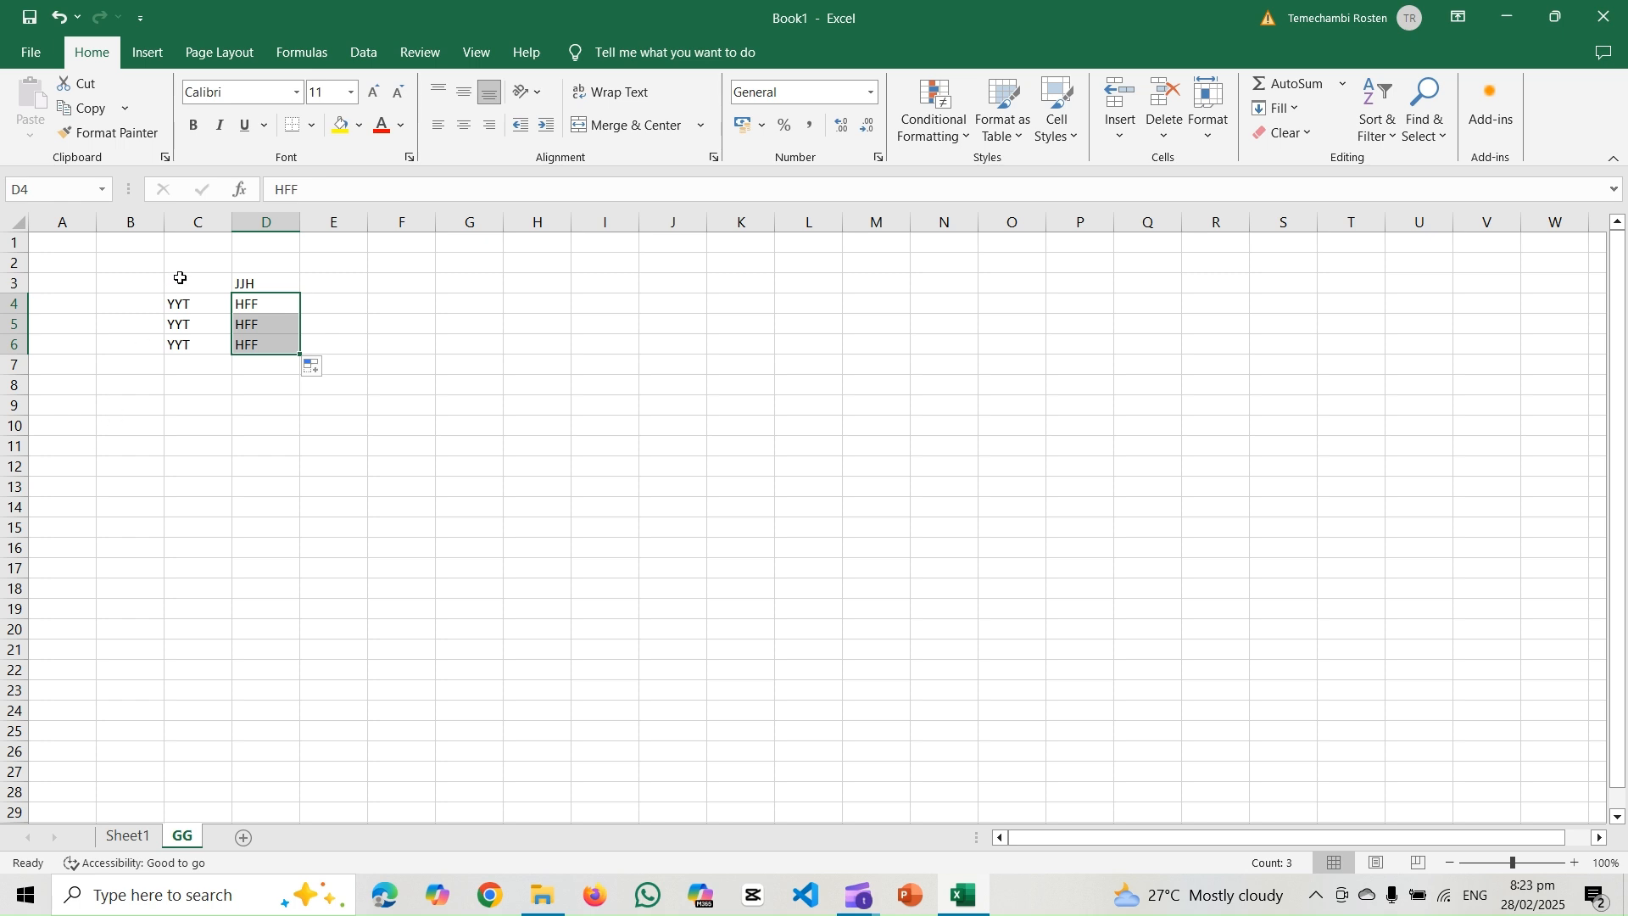
# Step: Enter HHDHGEGUGJHJVGKJVGFBJSNVJTUVEW in cell C9 and inspect cells D9, C10, C9 and E9 to see which one holds the text
pyautogui.click(180, 404)
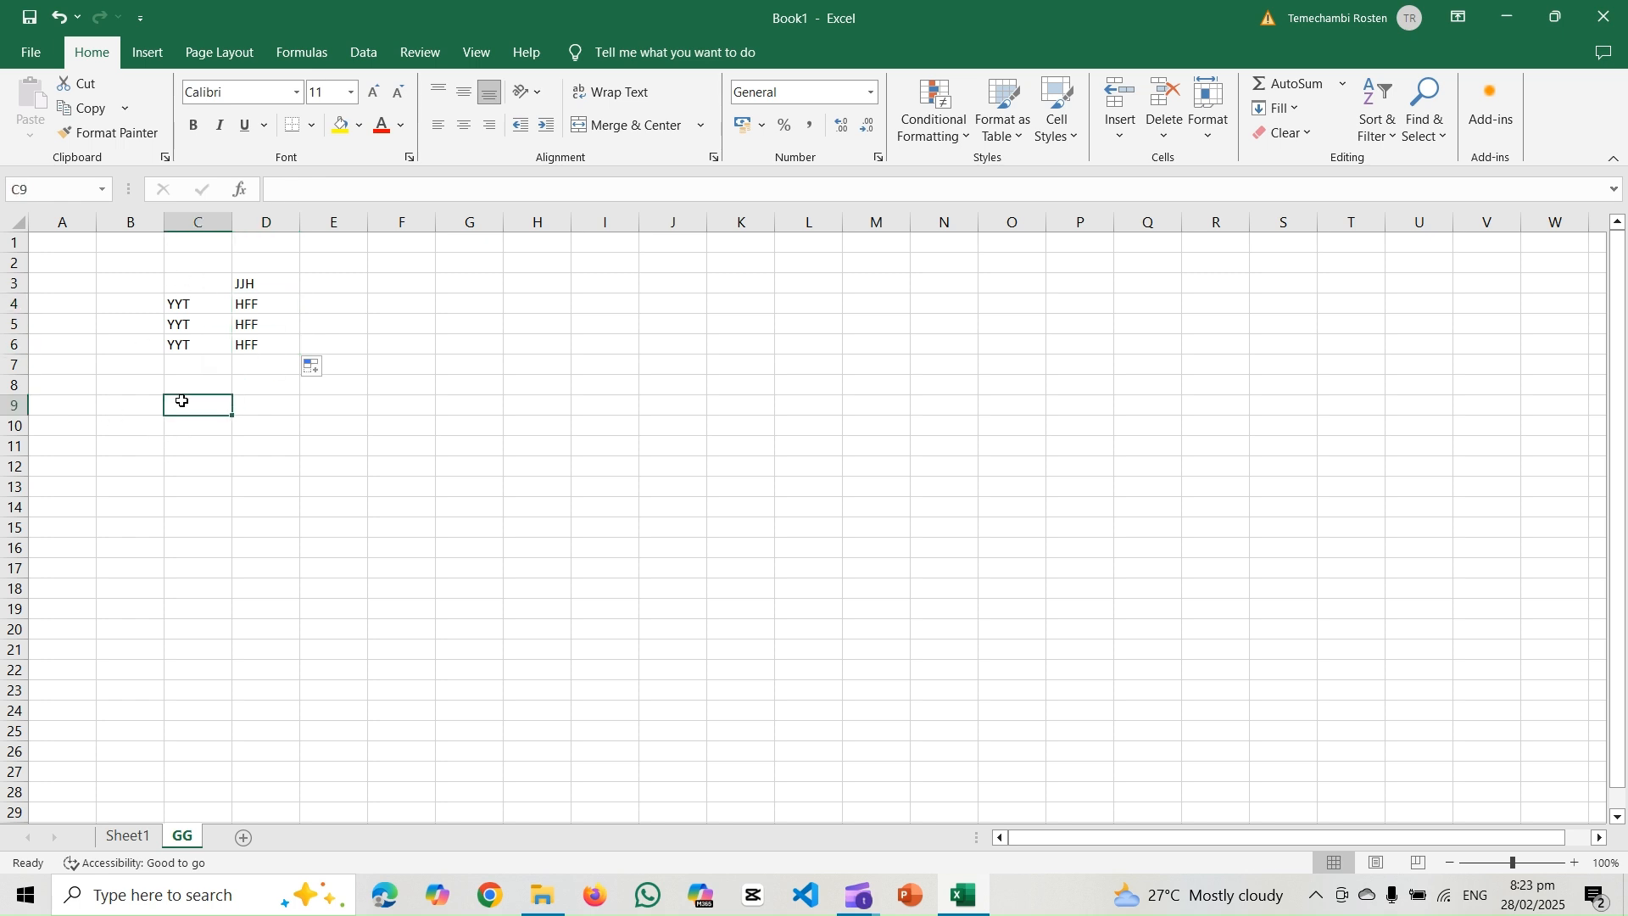
pyautogui.write('HHDHGEGUGJHJVGKJVGFBJSNVJTUVEW')
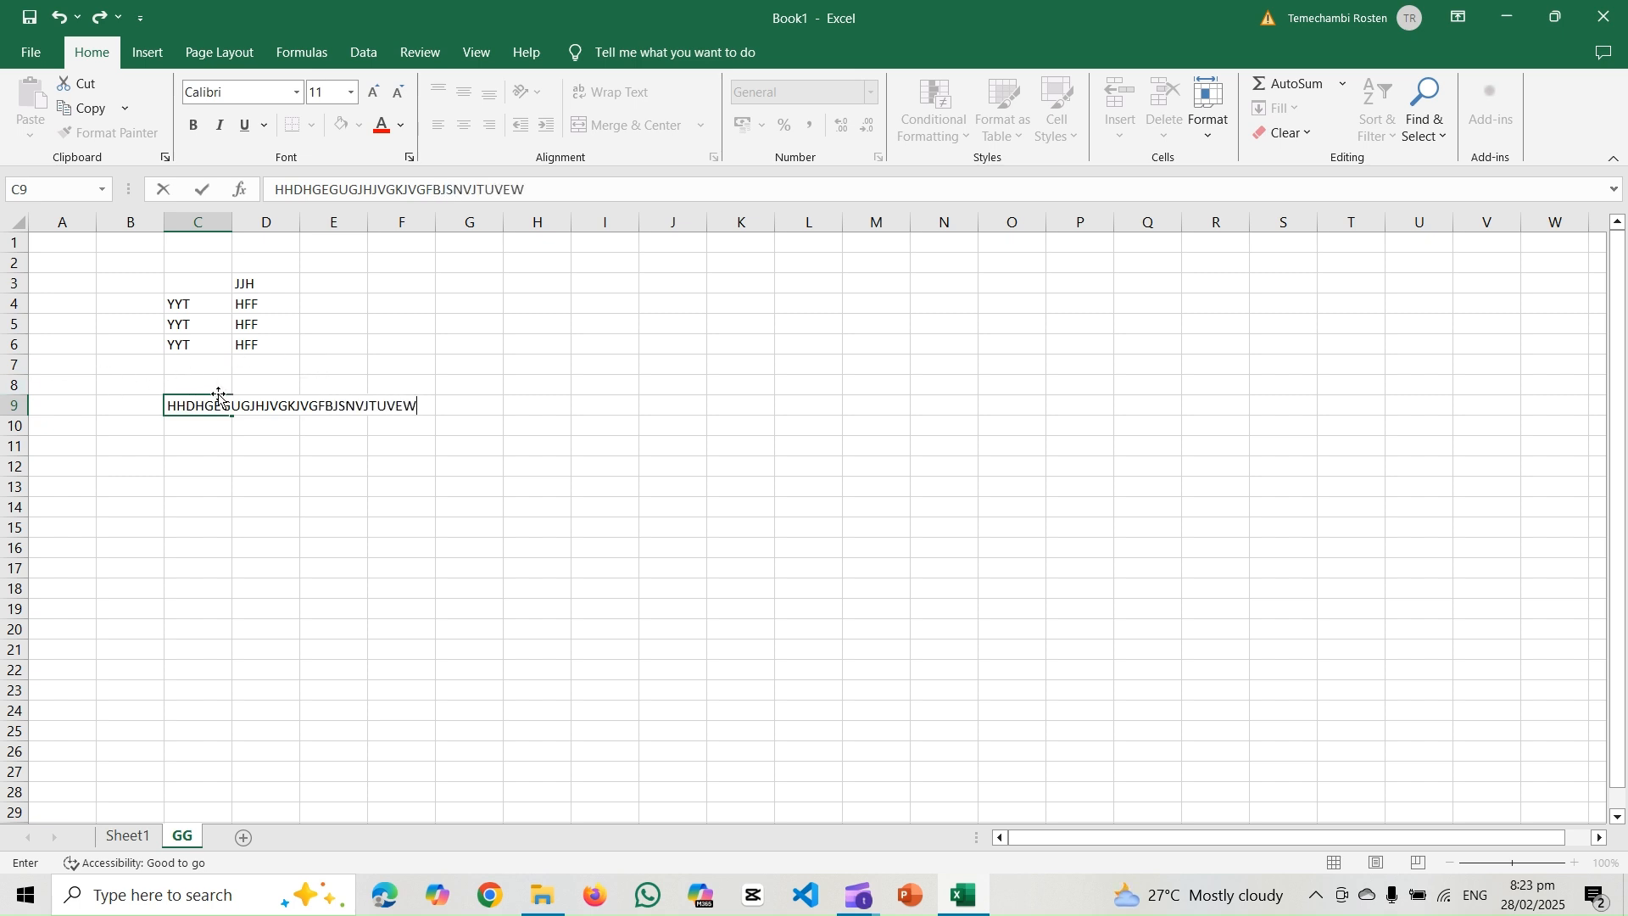
pyautogui.click(287, 392)
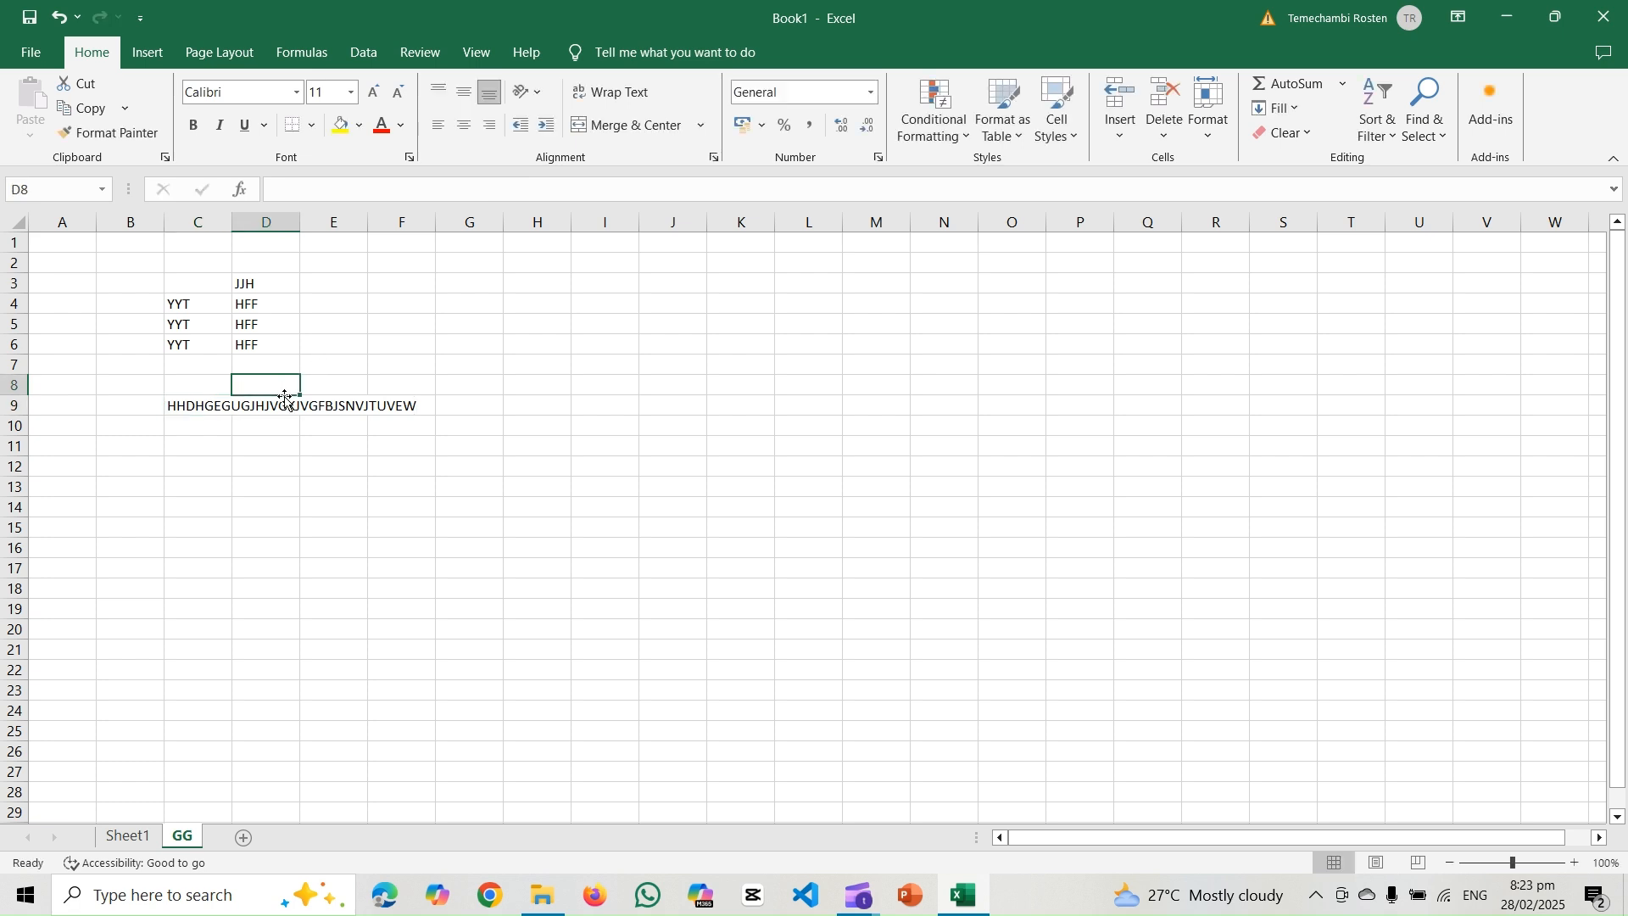
pyautogui.click(280, 409)
pyautogui.click(189, 419)
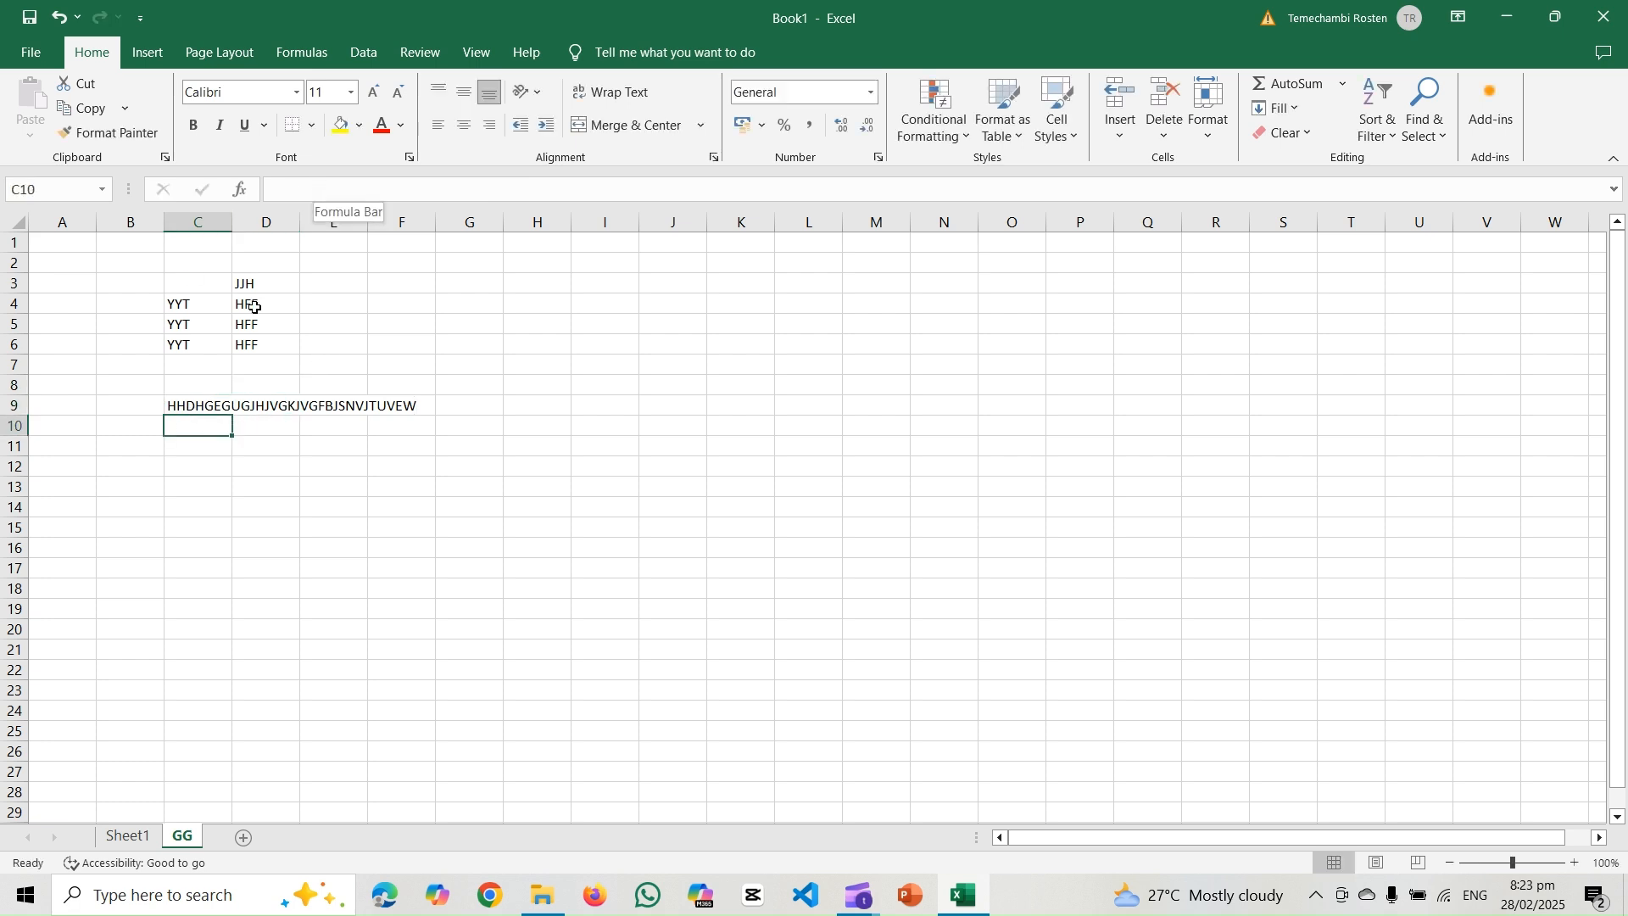
pyautogui.click(194, 405)
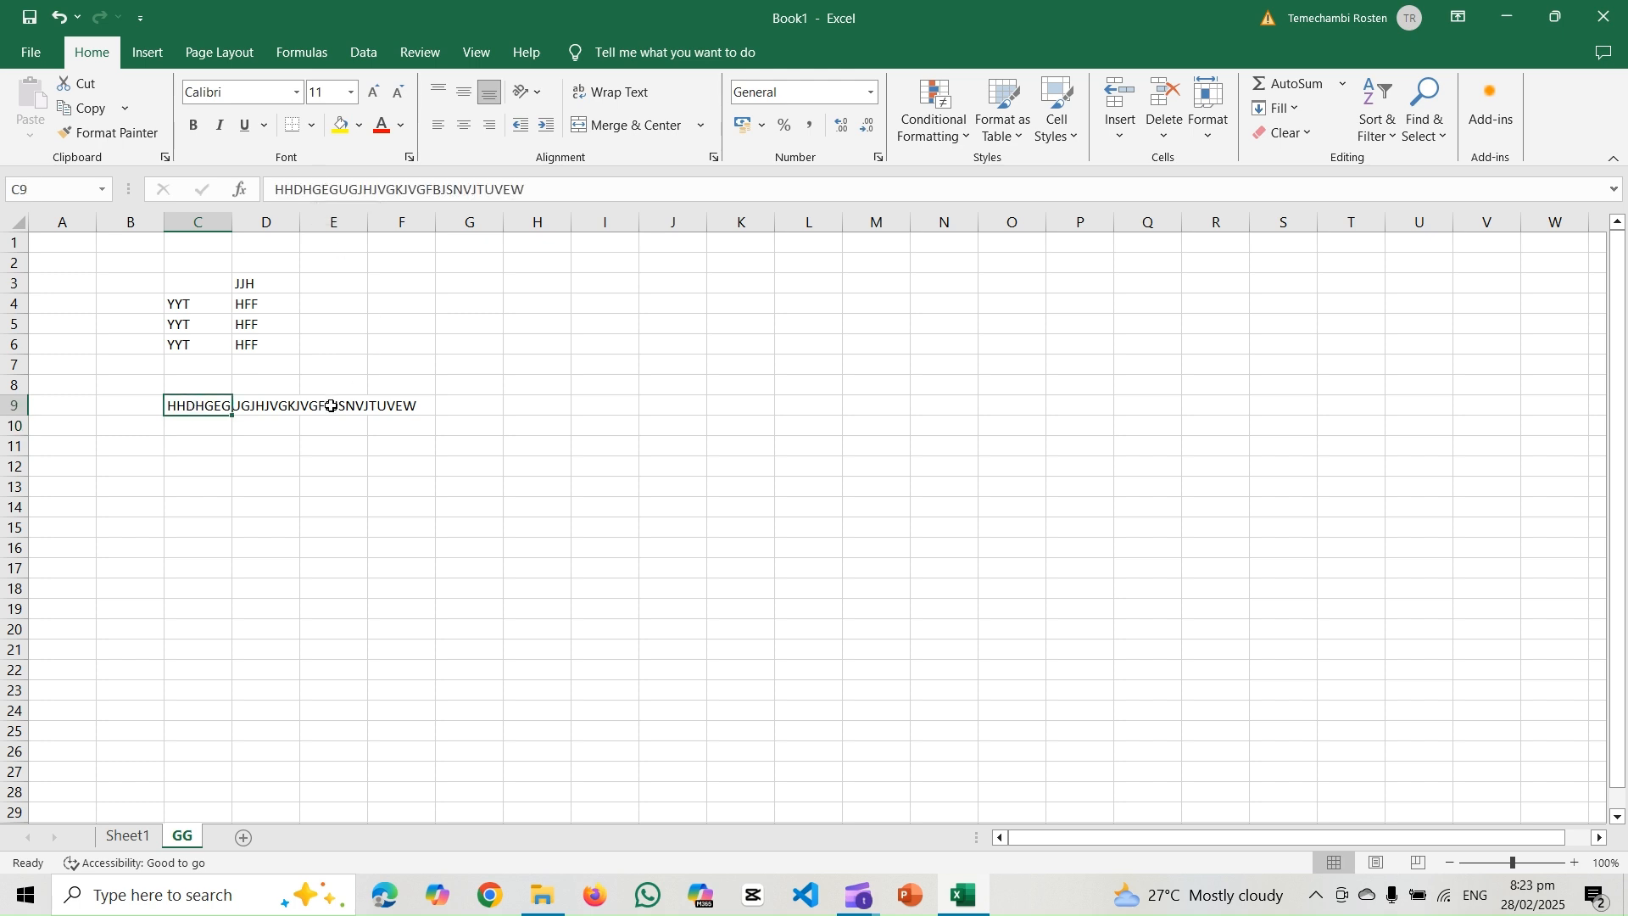
pyautogui.click(331, 406)
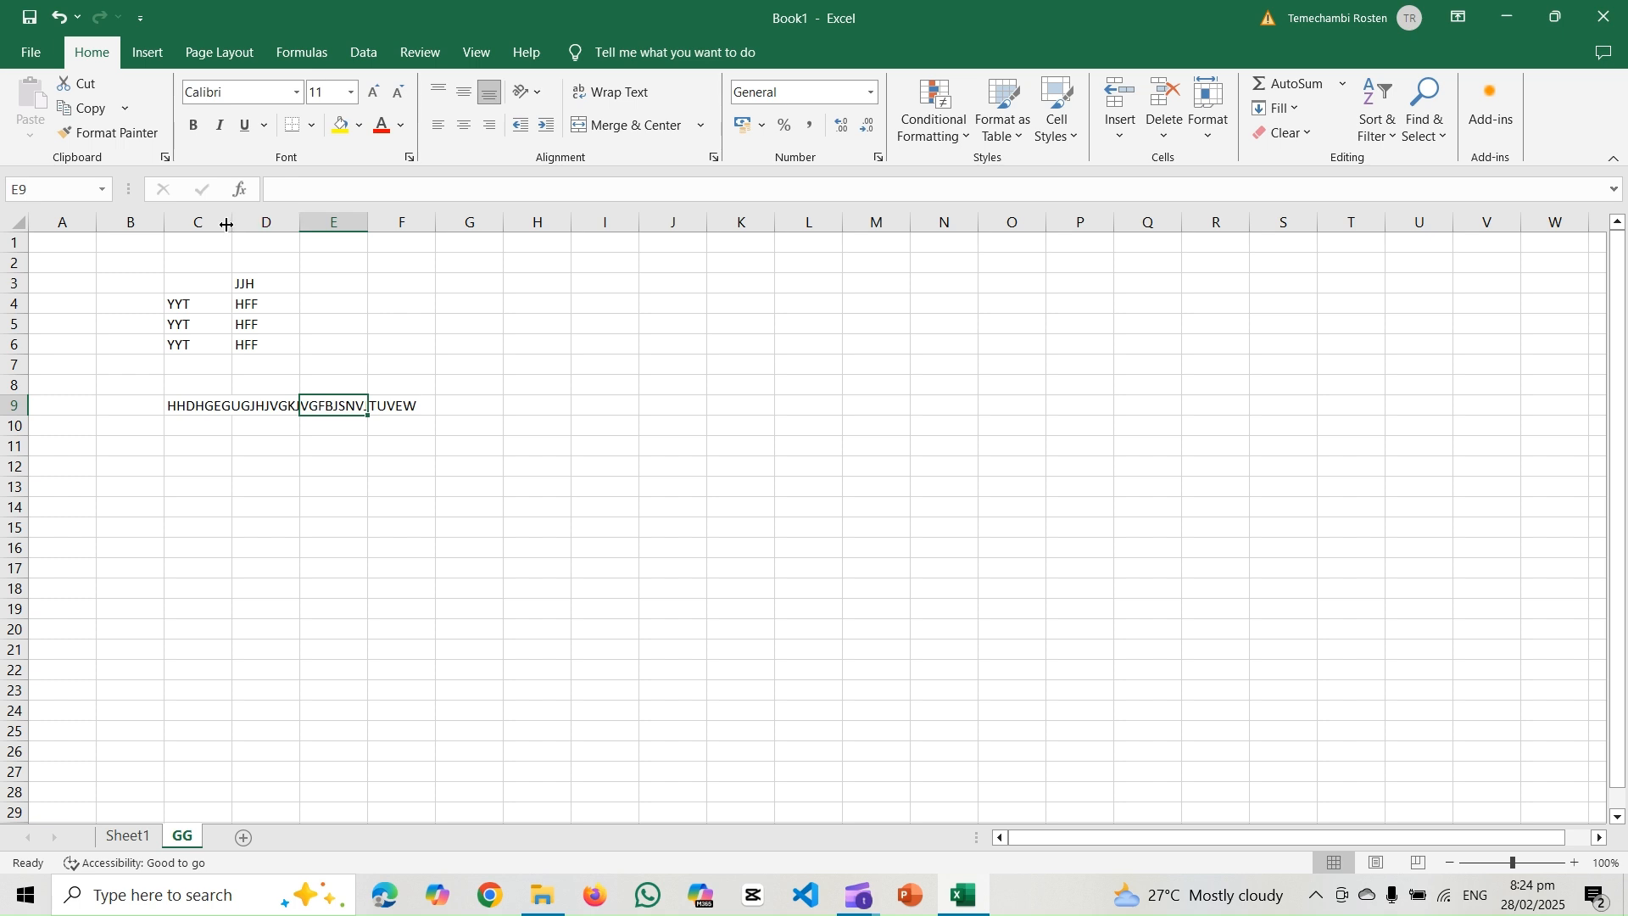
# Step: Widen column C to roughly three times its original width and make row 9 slightly taller
pyautogui.moveTo(232, 222); pyautogui.dragTo(394, 244)
pyautogui.click(395, 248)
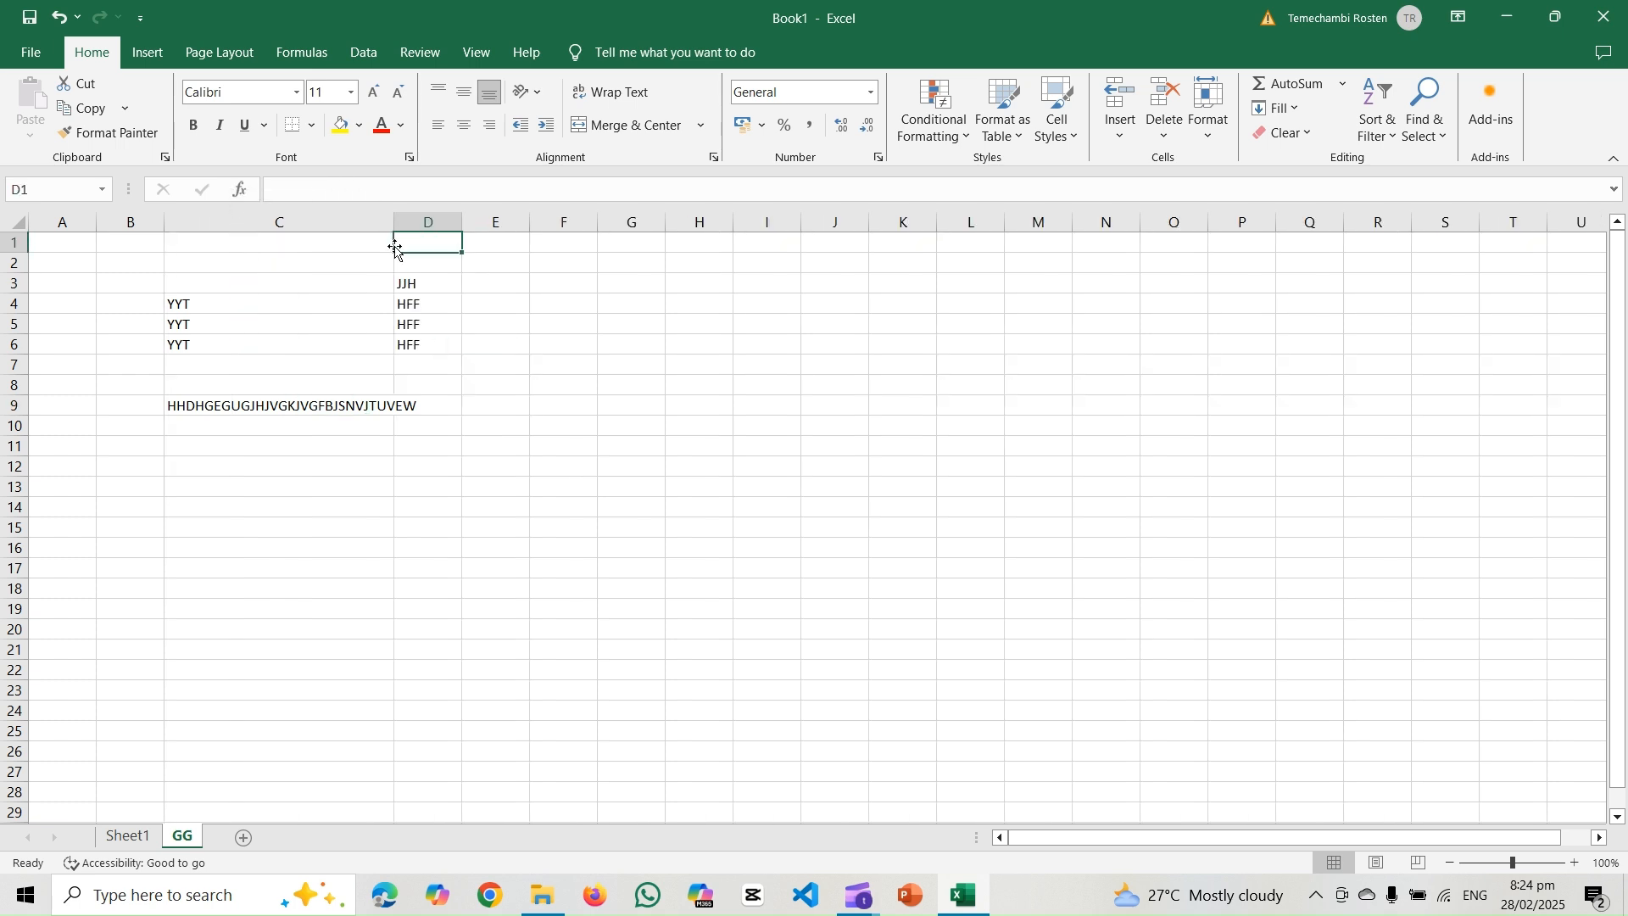
pyautogui.doubleClick(222, 406)
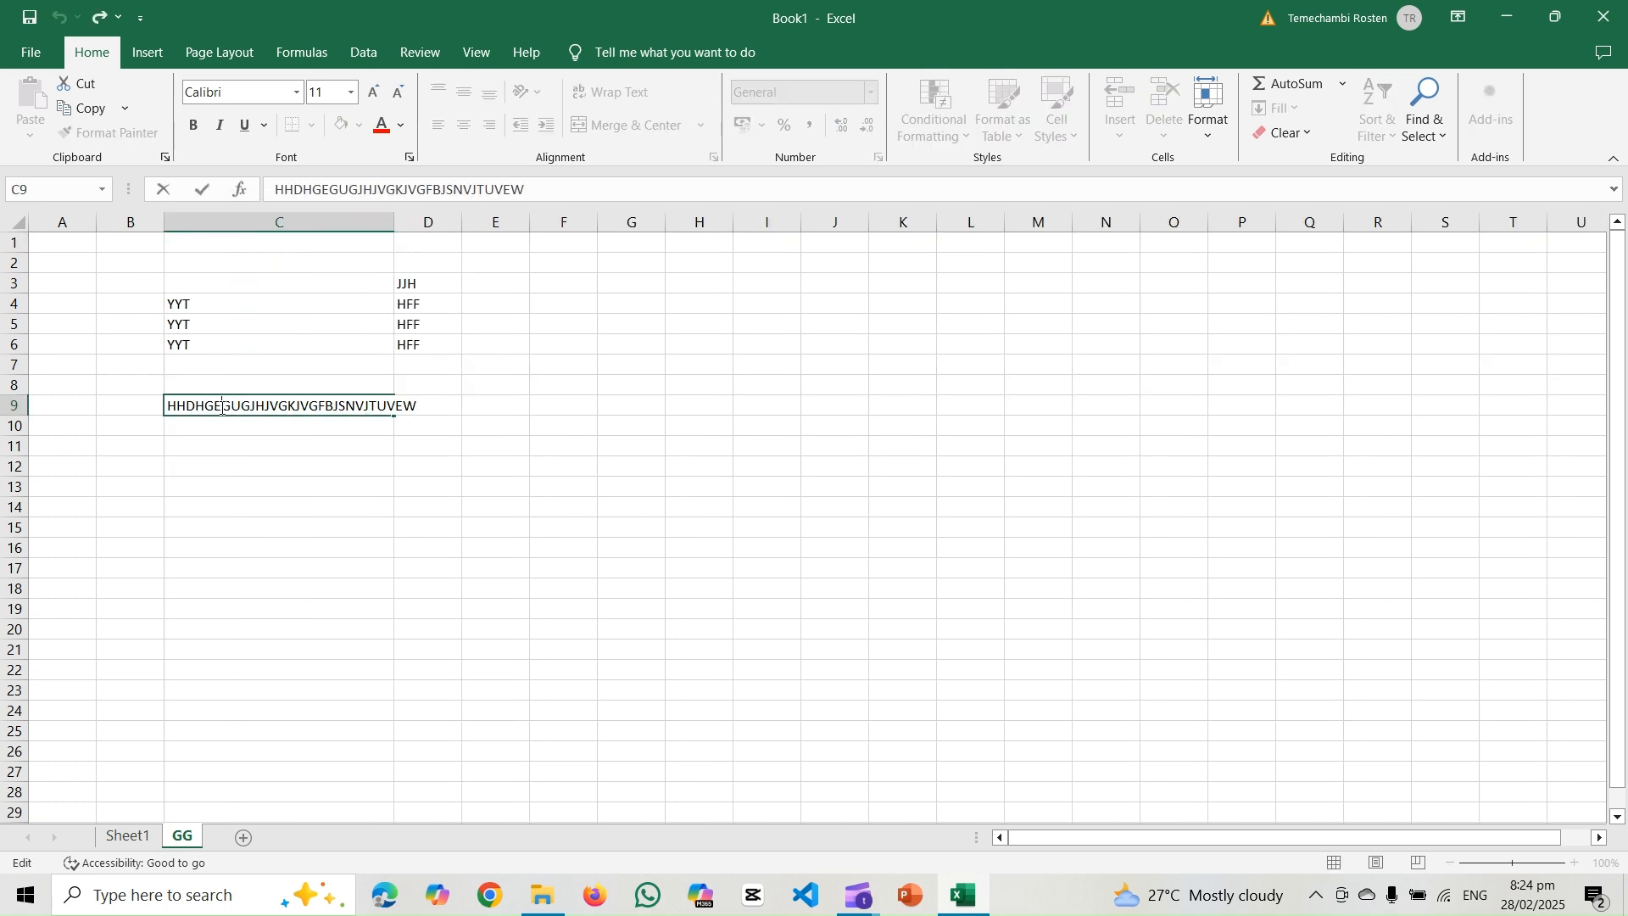
pyautogui.click(261, 216)
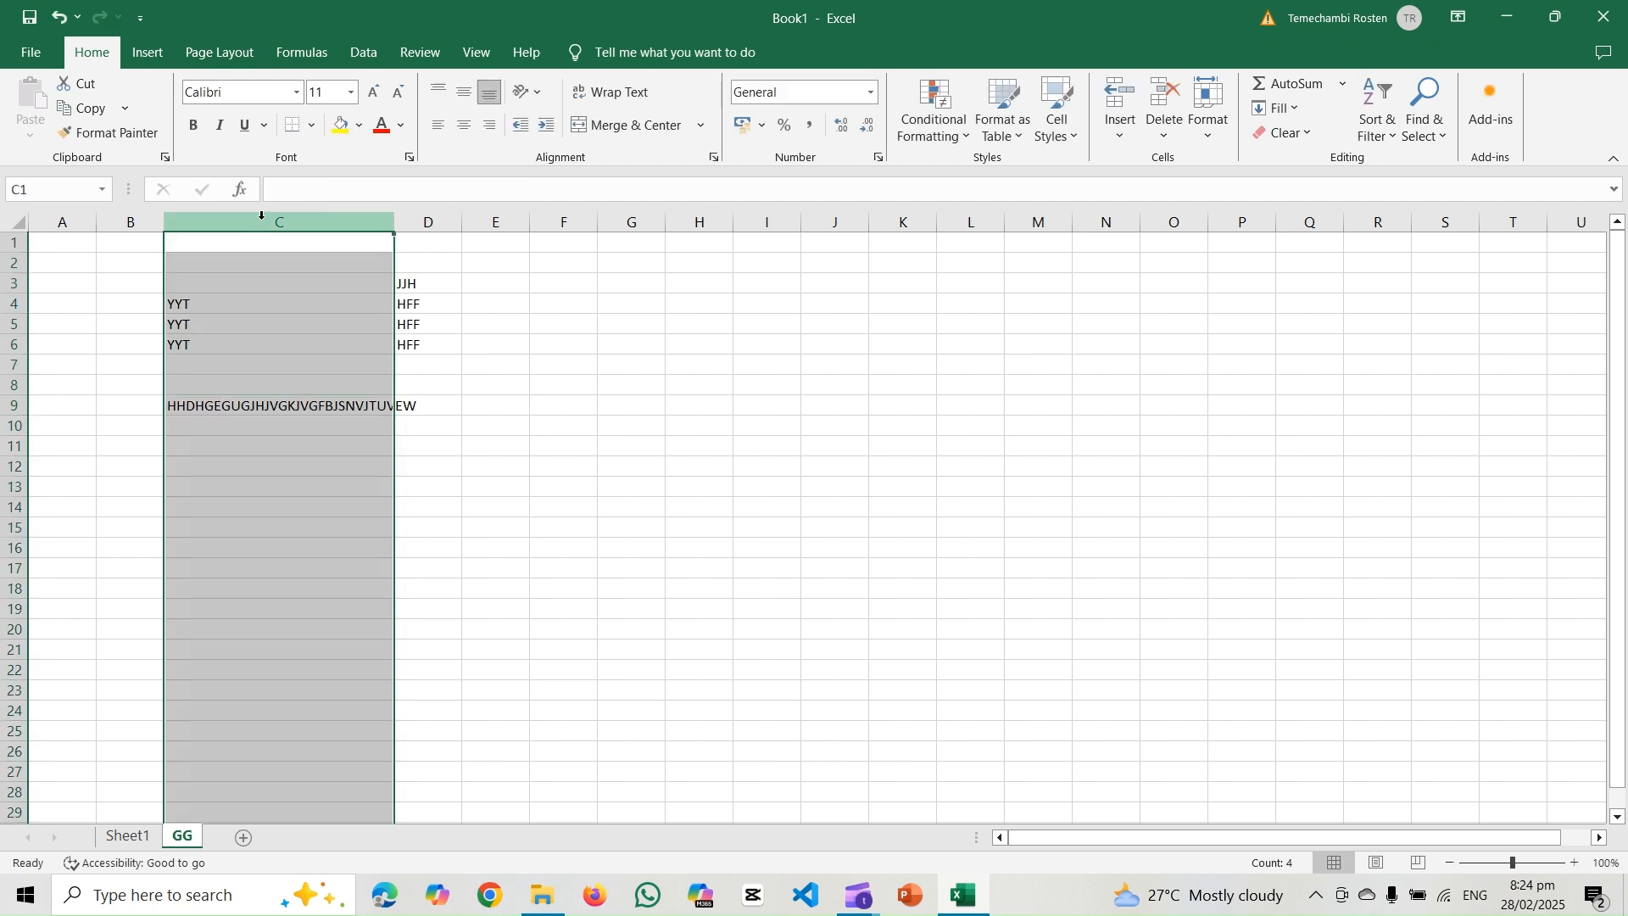
pyautogui.click(499, 392)
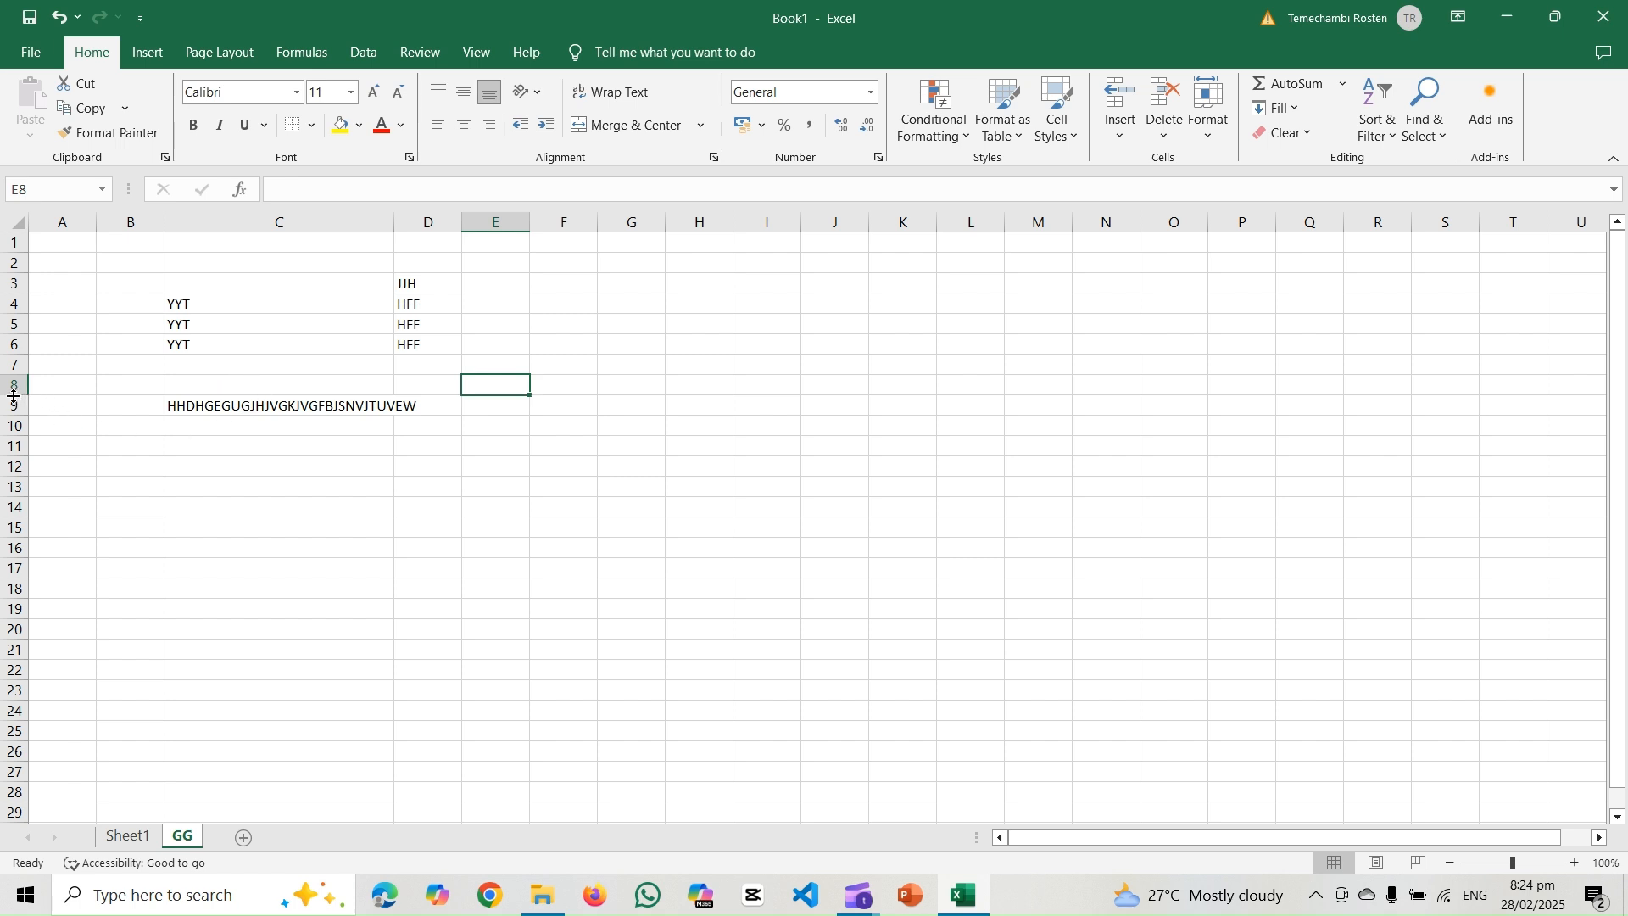
pyautogui.moveTo(14, 417)
pyautogui.mouseDown()
pyautogui.moveTo(10, 454)
pyautogui.moveTo(7, 422)
pyautogui.mouseUp()
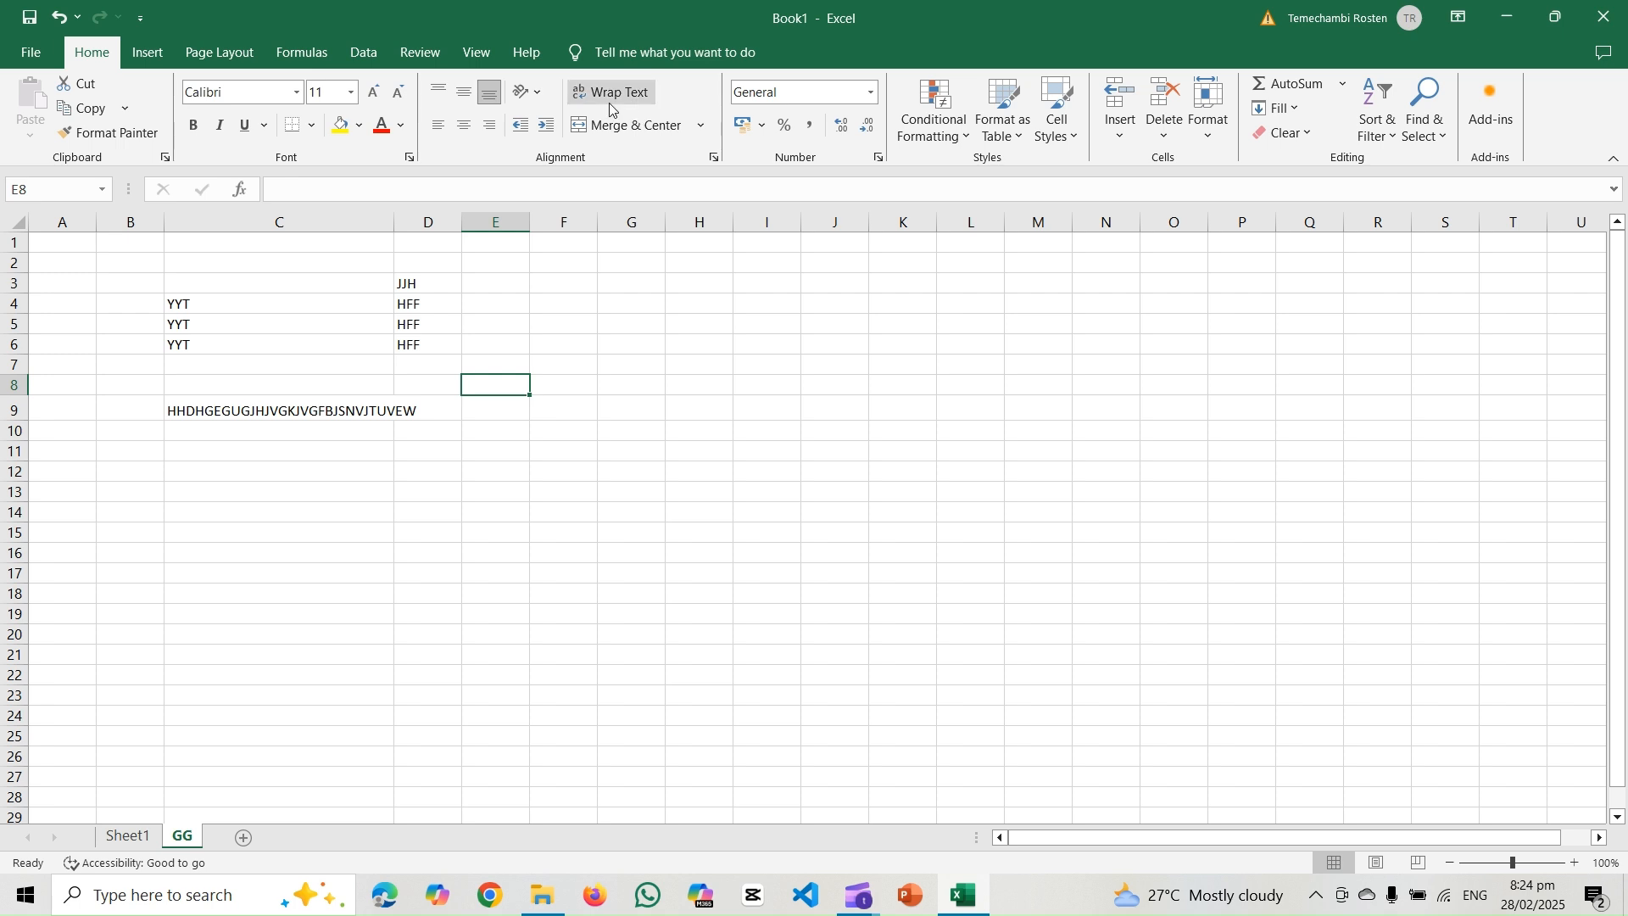
# Step: Wrap the text in cell C9 and fill the wrapped entry down into C10
pyautogui.click(246, 413)
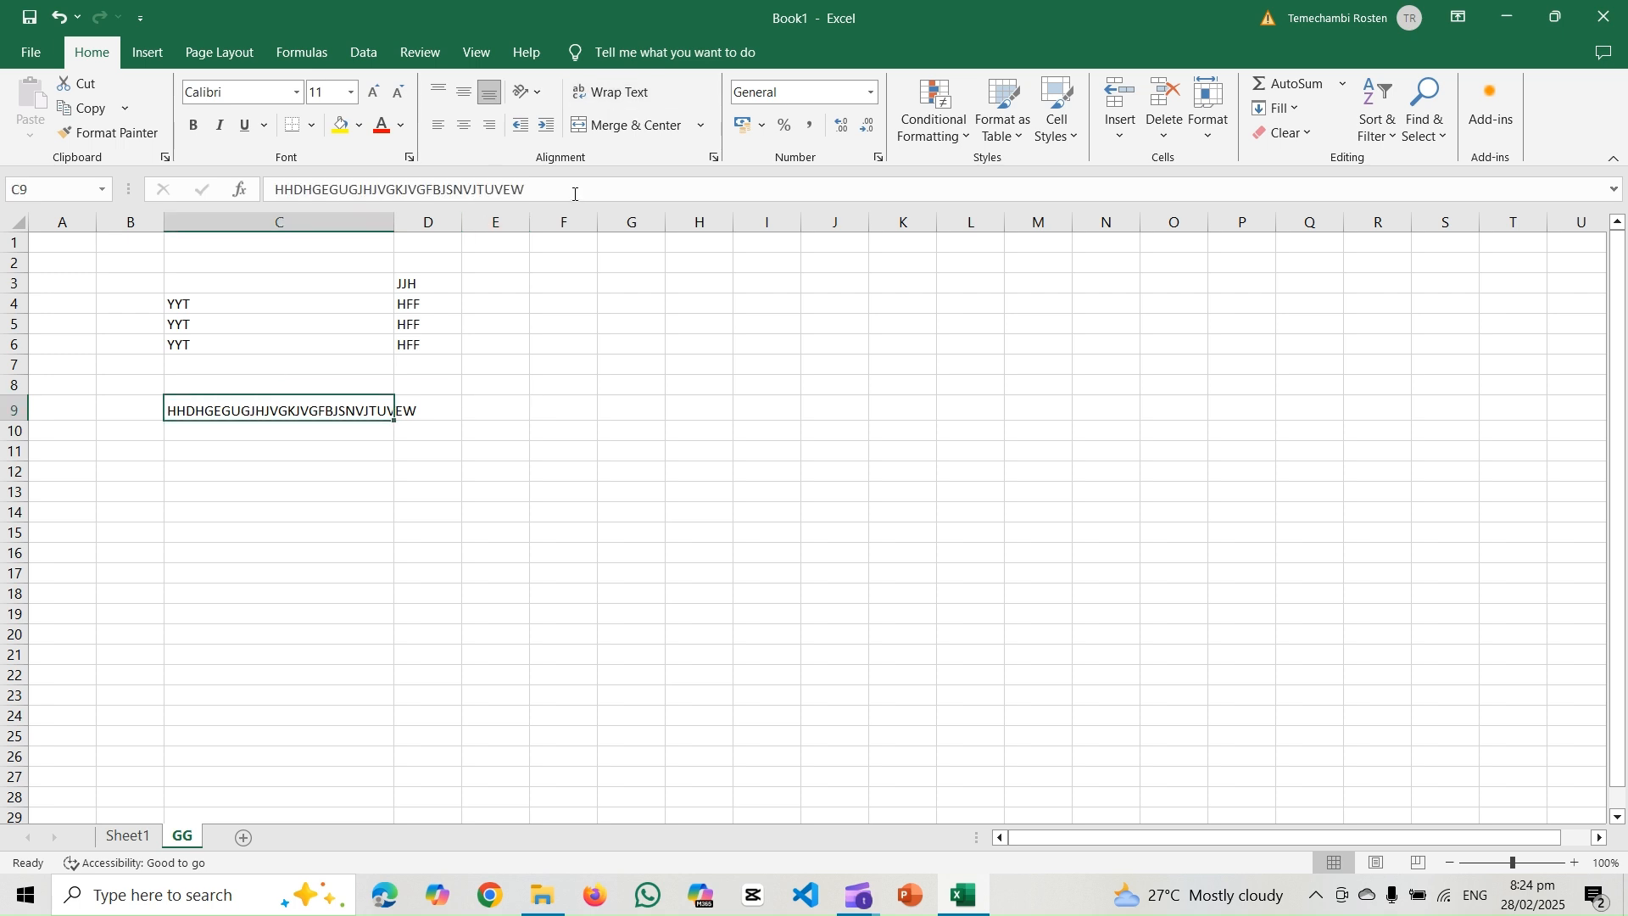
pyautogui.click(618, 91)
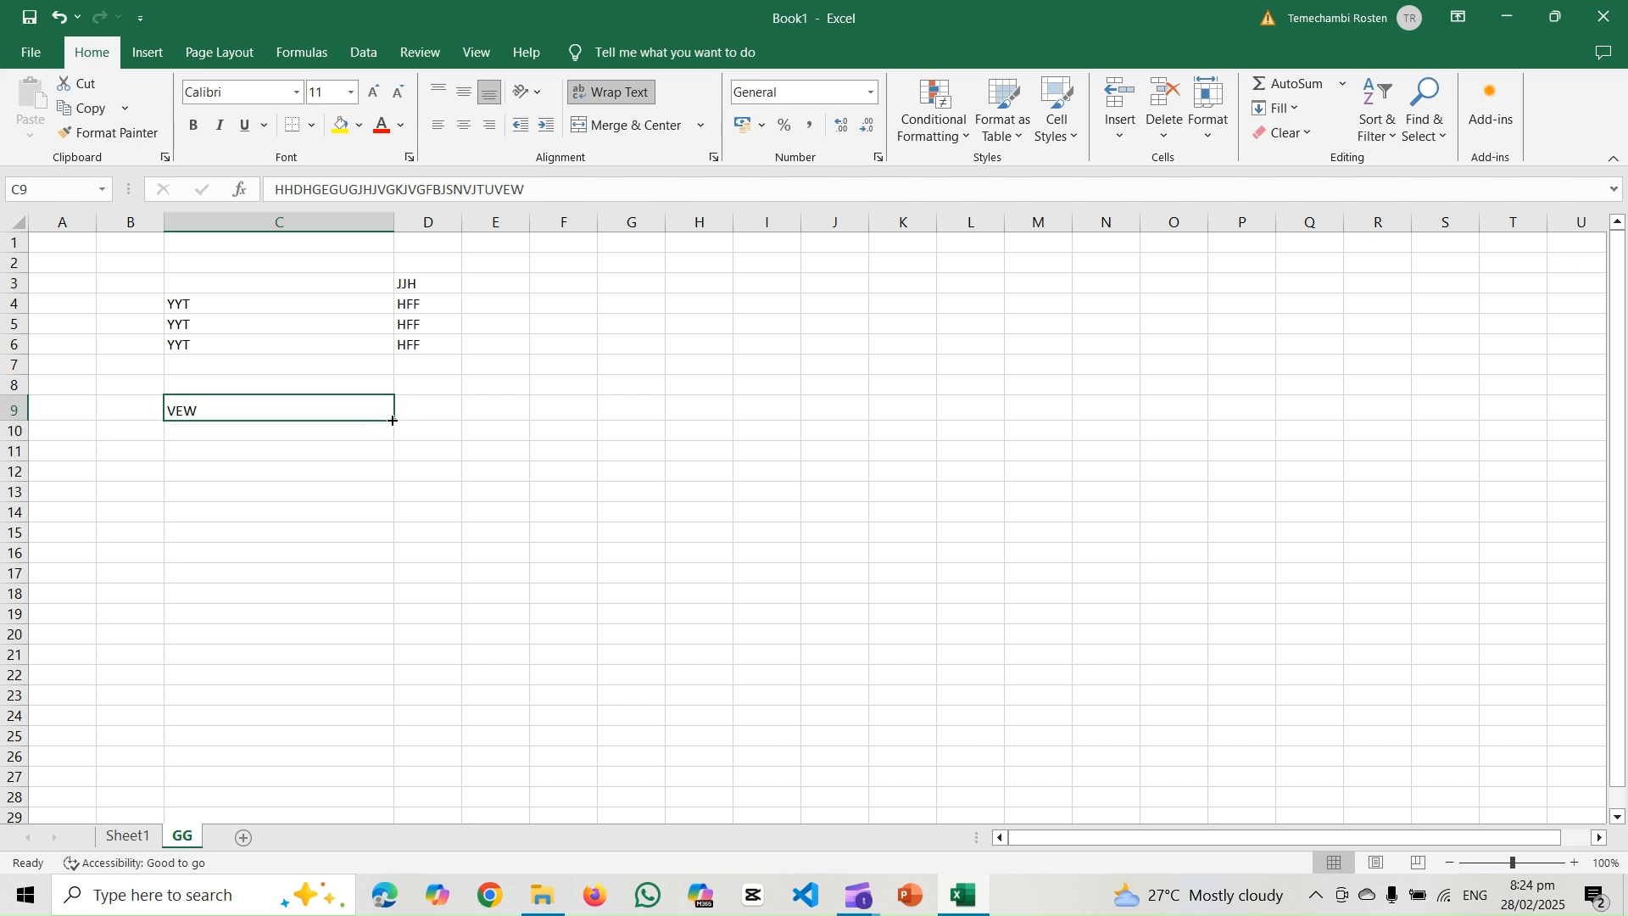
pyautogui.moveTo(391, 420); pyautogui.dragTo(398, 457)
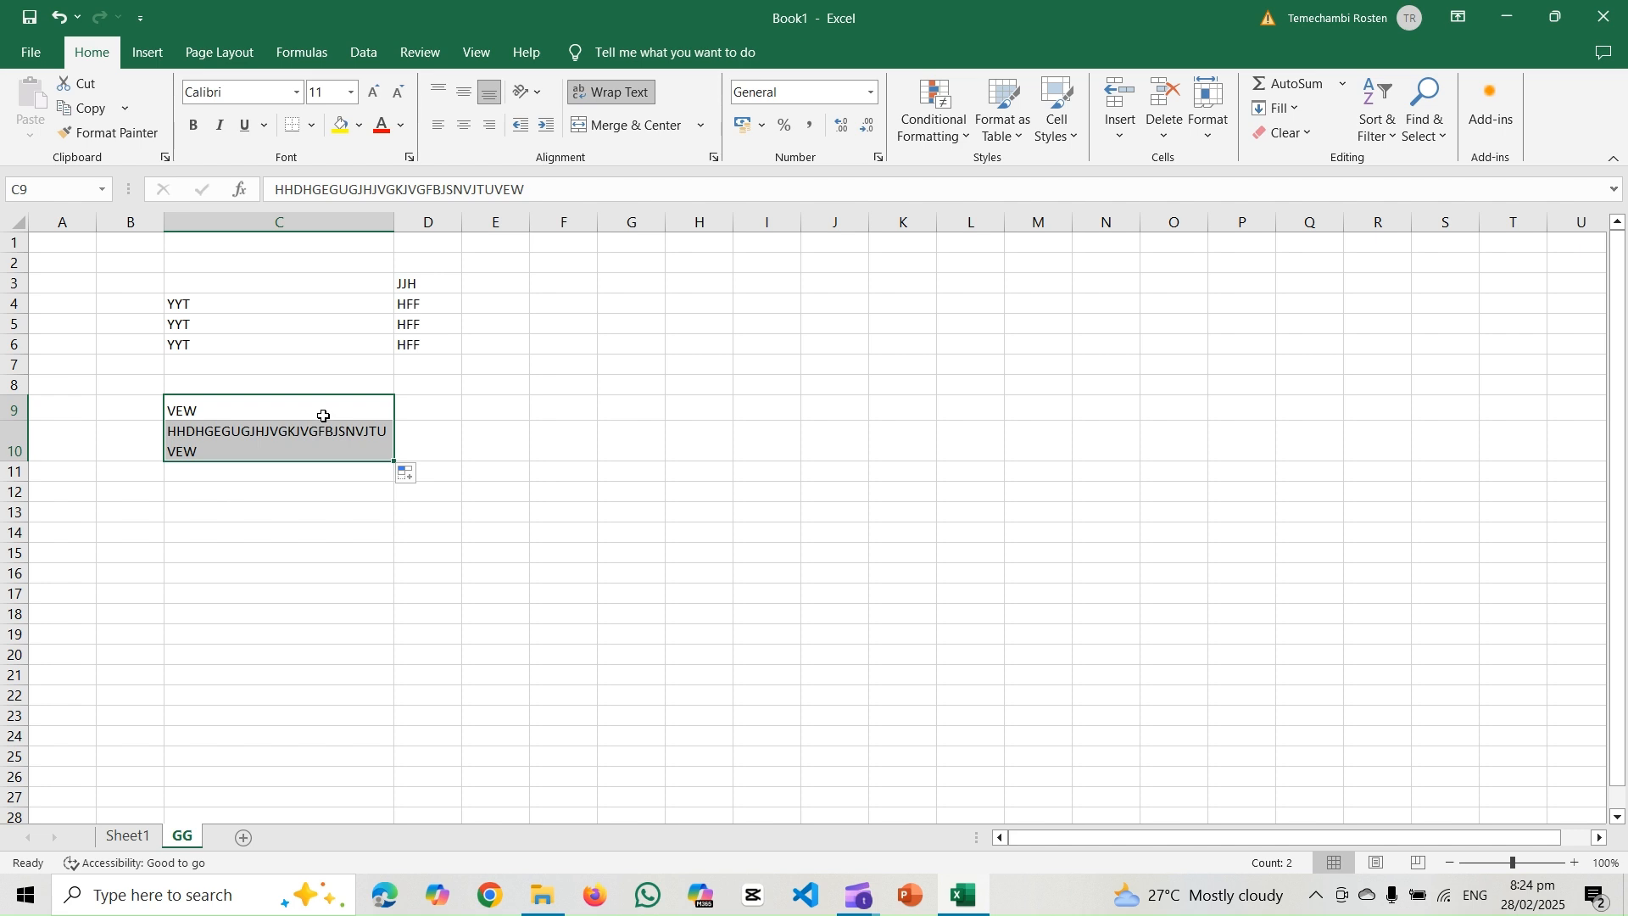
# Step: Turn off text wrapping for C9:C10 and clear the copied entry from C10
pyautogui.click(630, 93)
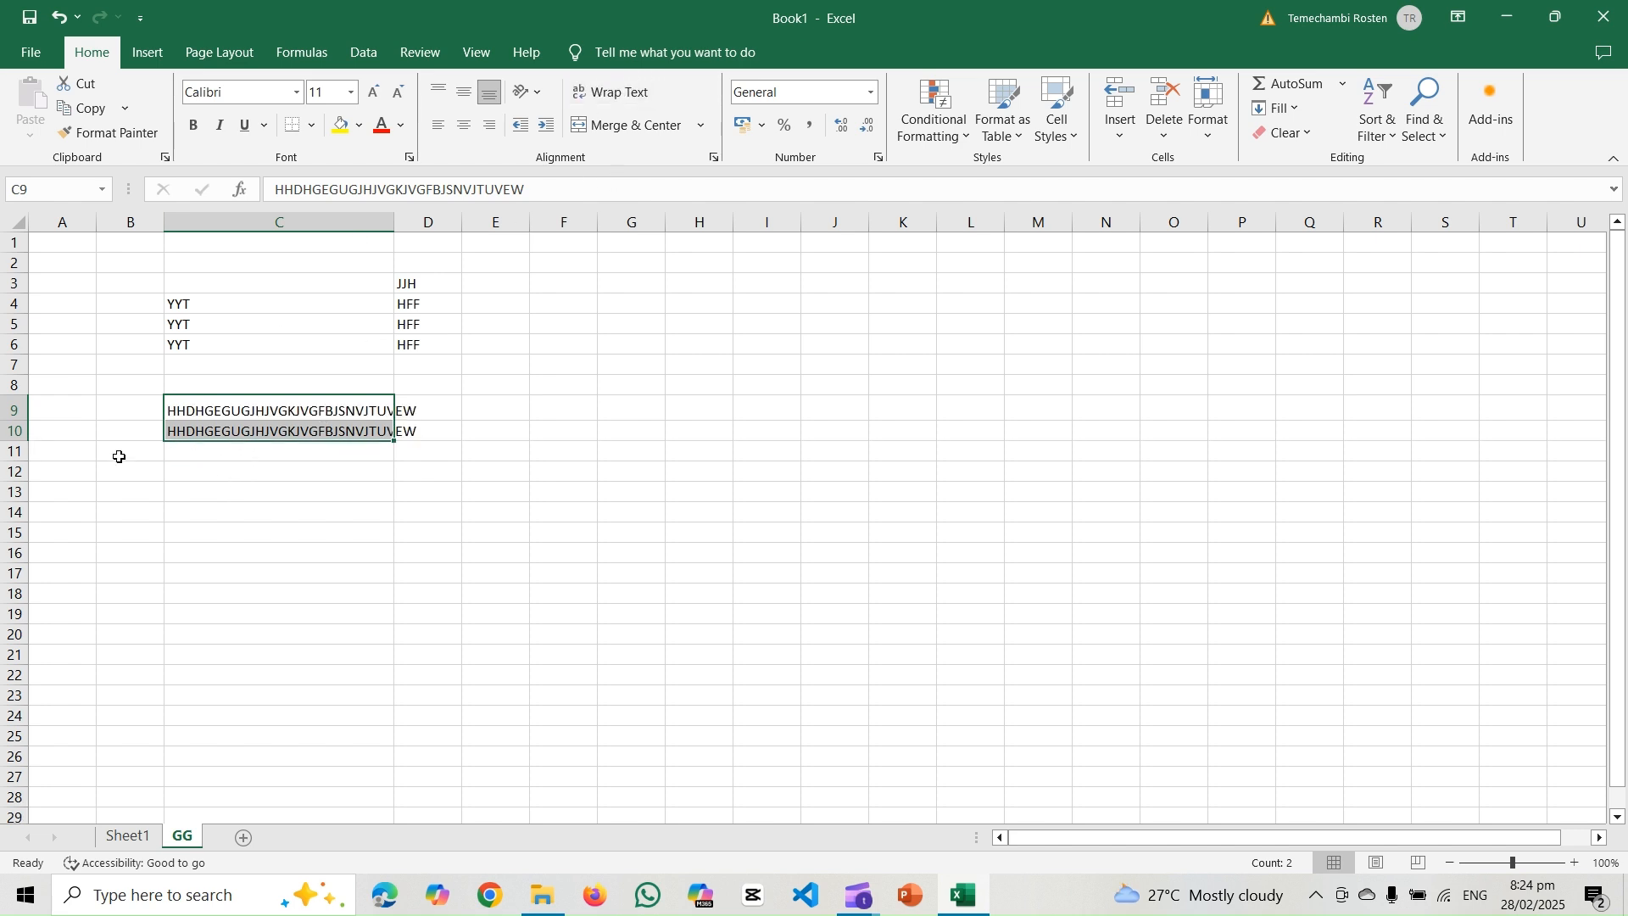
pyautogui.click(183, 467)
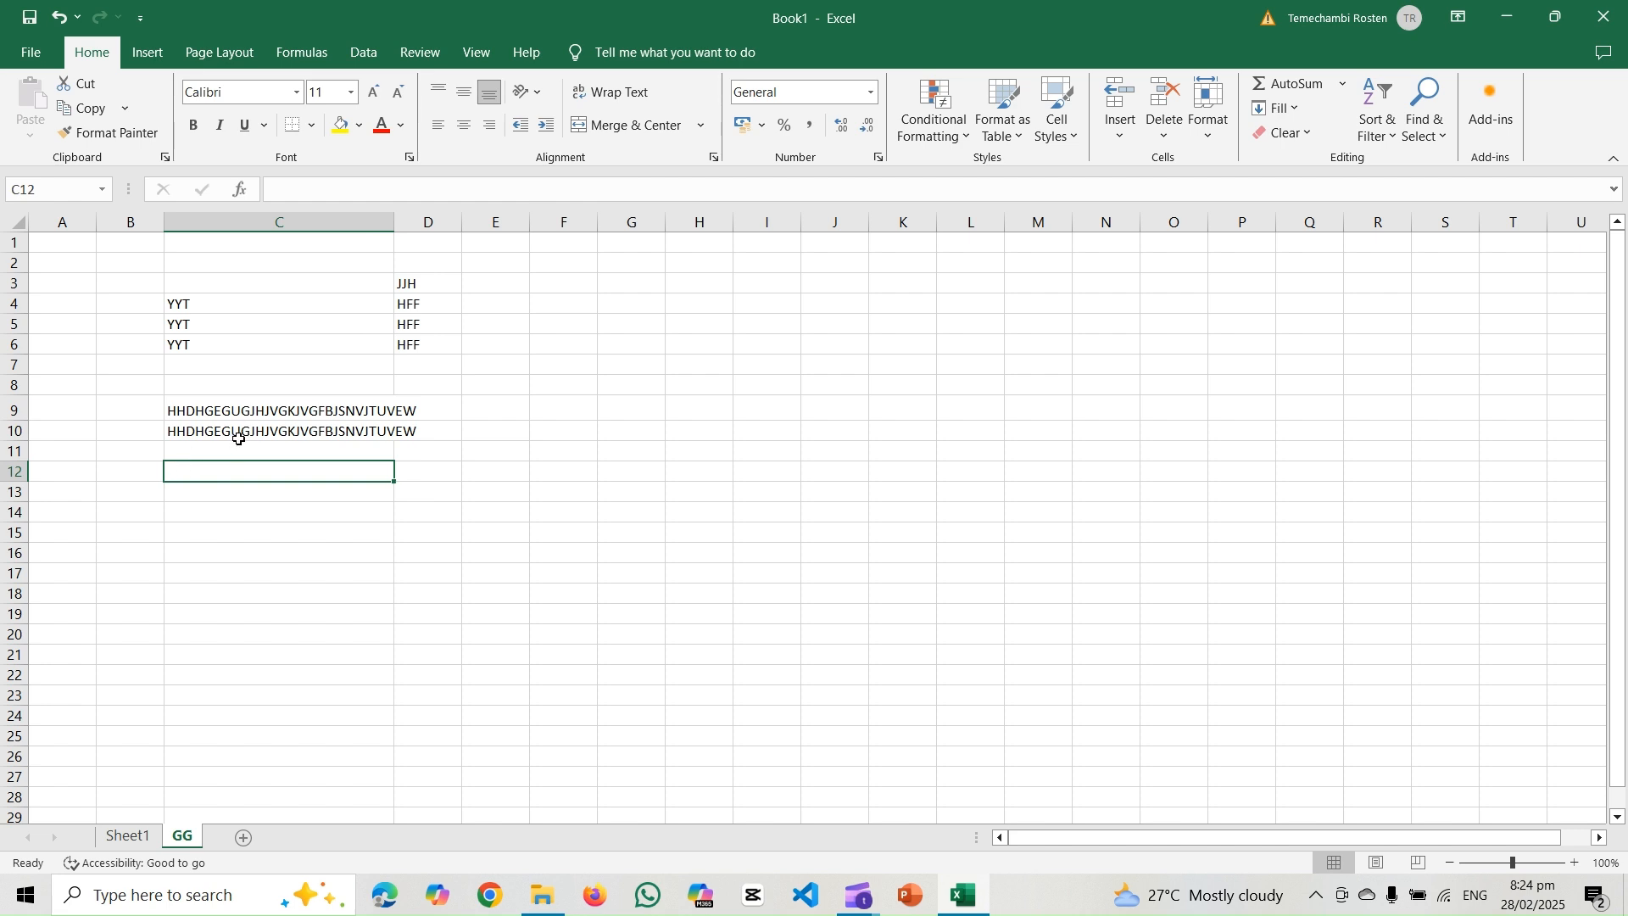
pyautogui.click(238, 438)
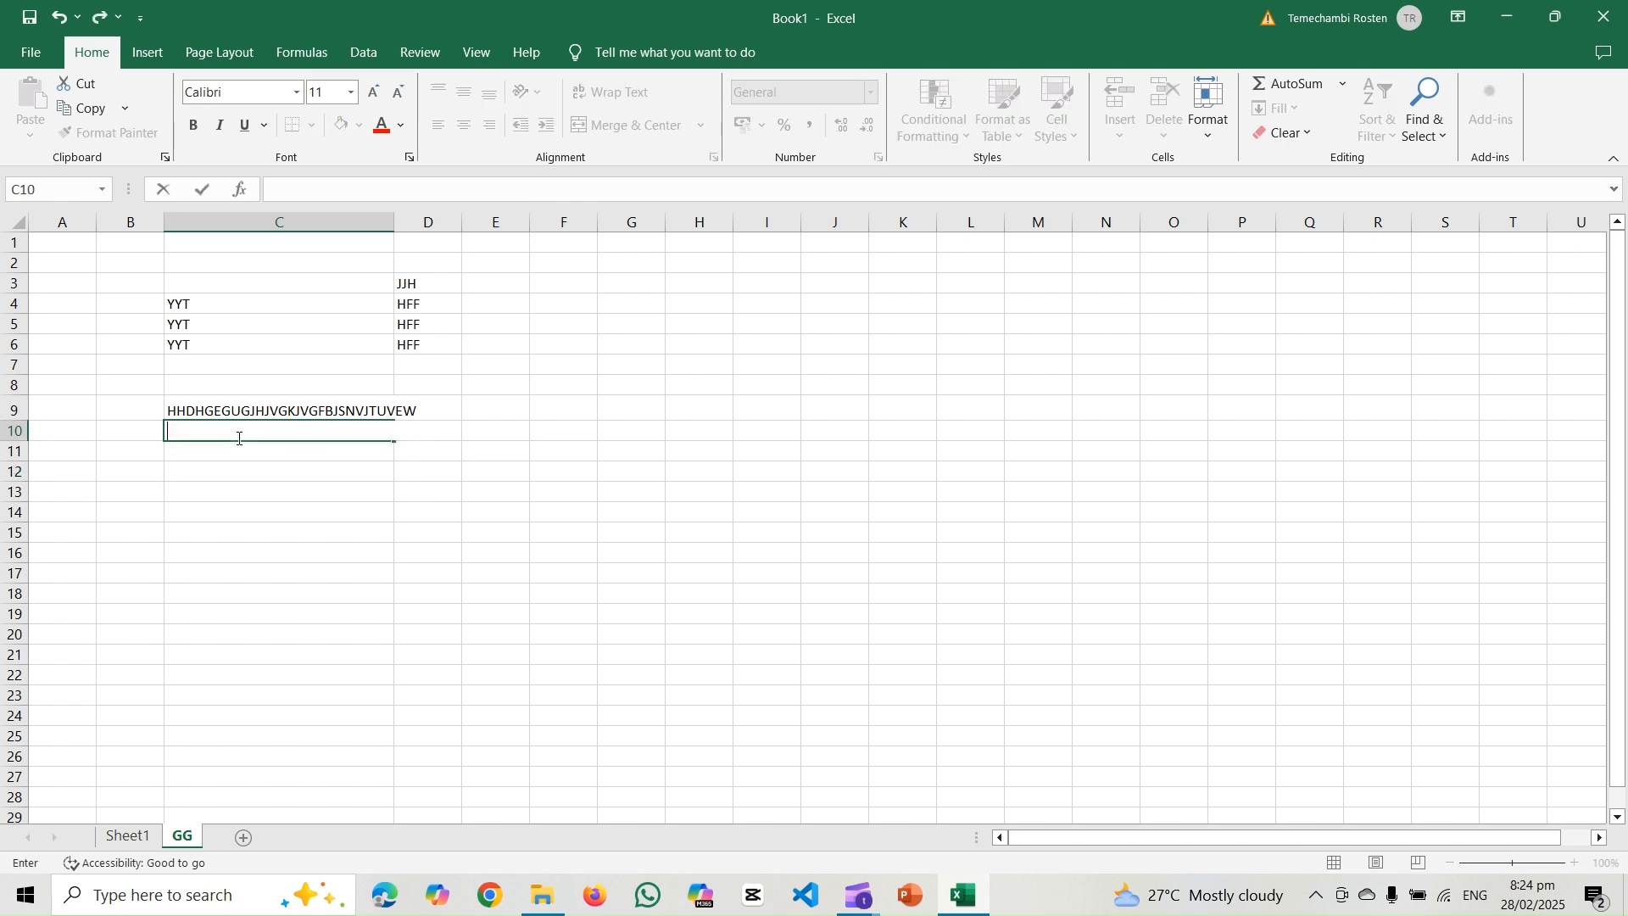
pyautogui.click(296, 409)
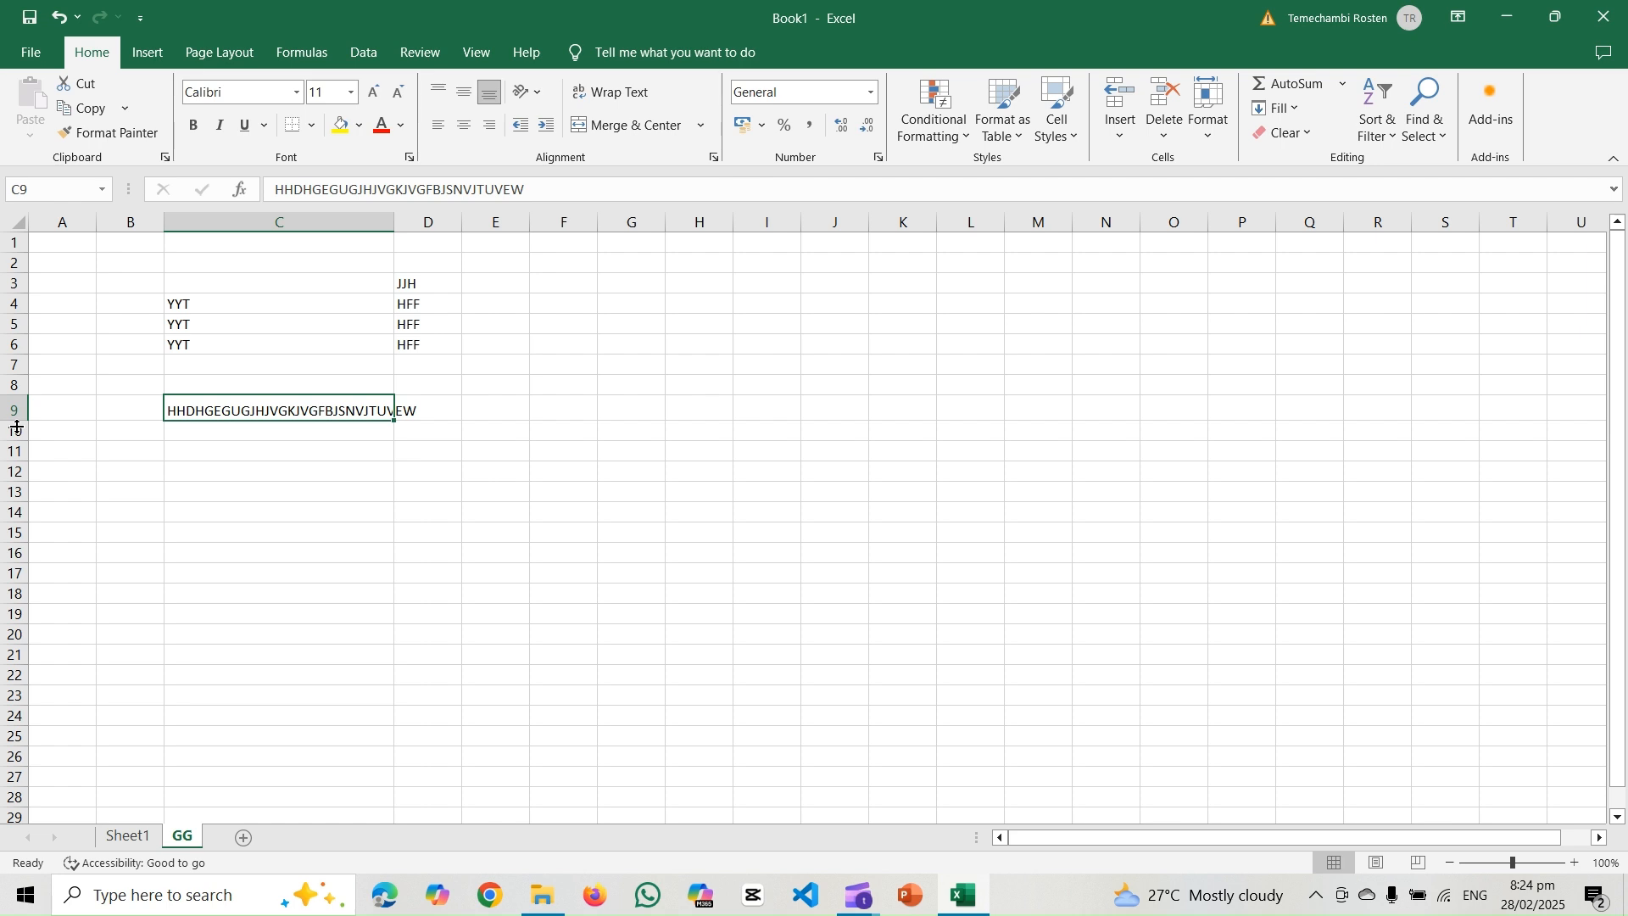
# Step: Look through the commands available for cell C9 and for the whole of column C without choosing any
pyautogui.rightClick(240, 407)
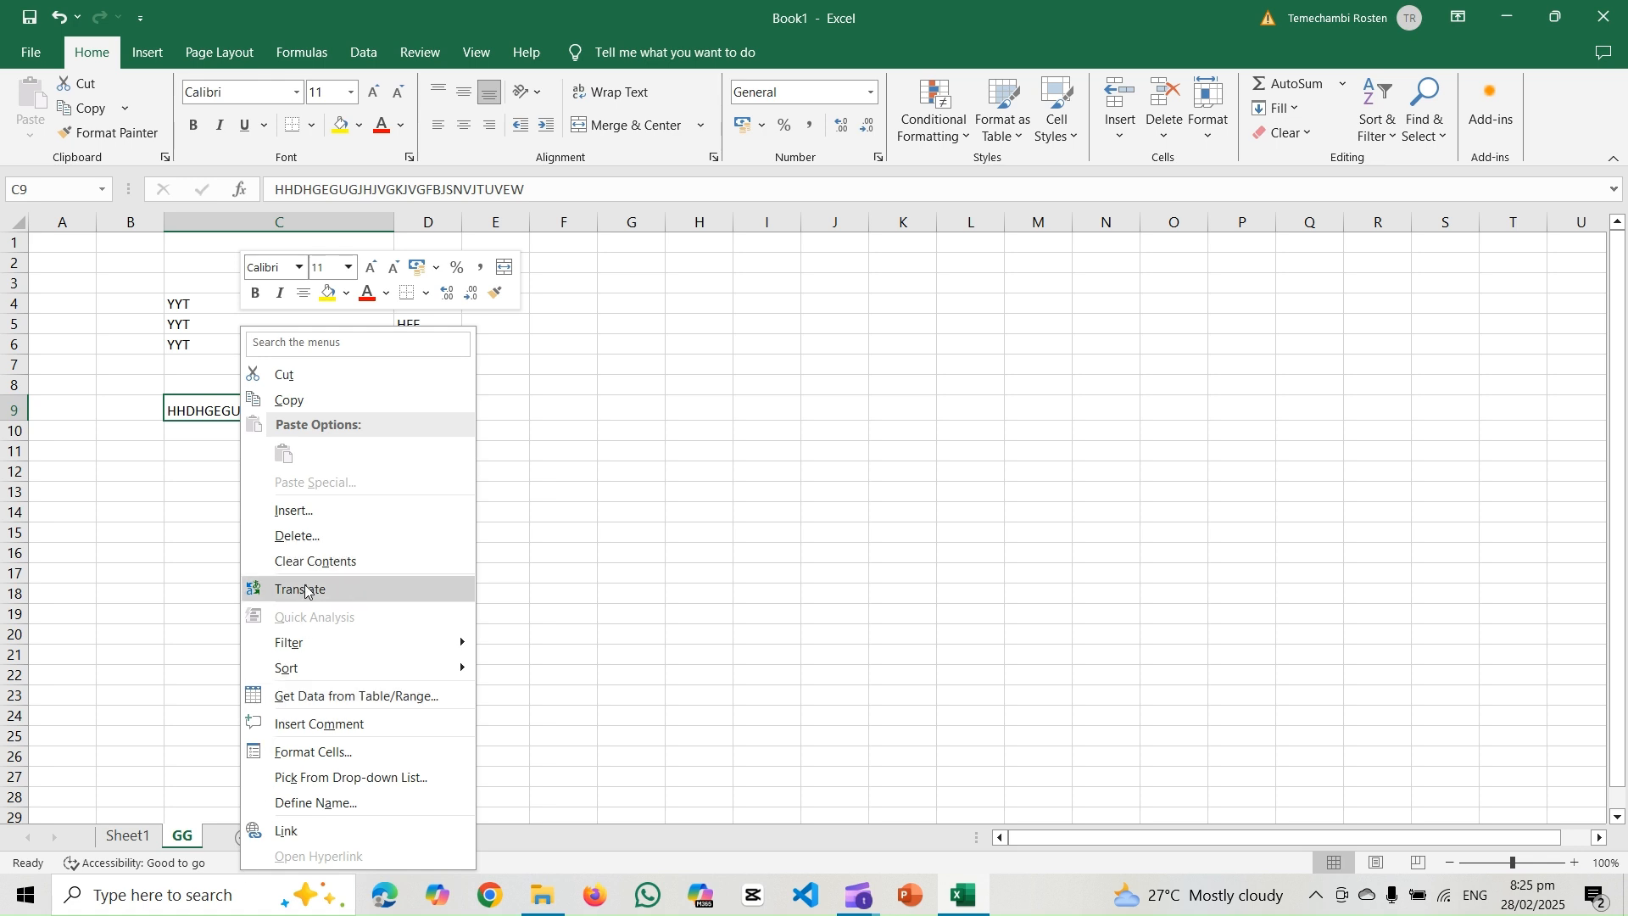
pyautogui.press('Escape')
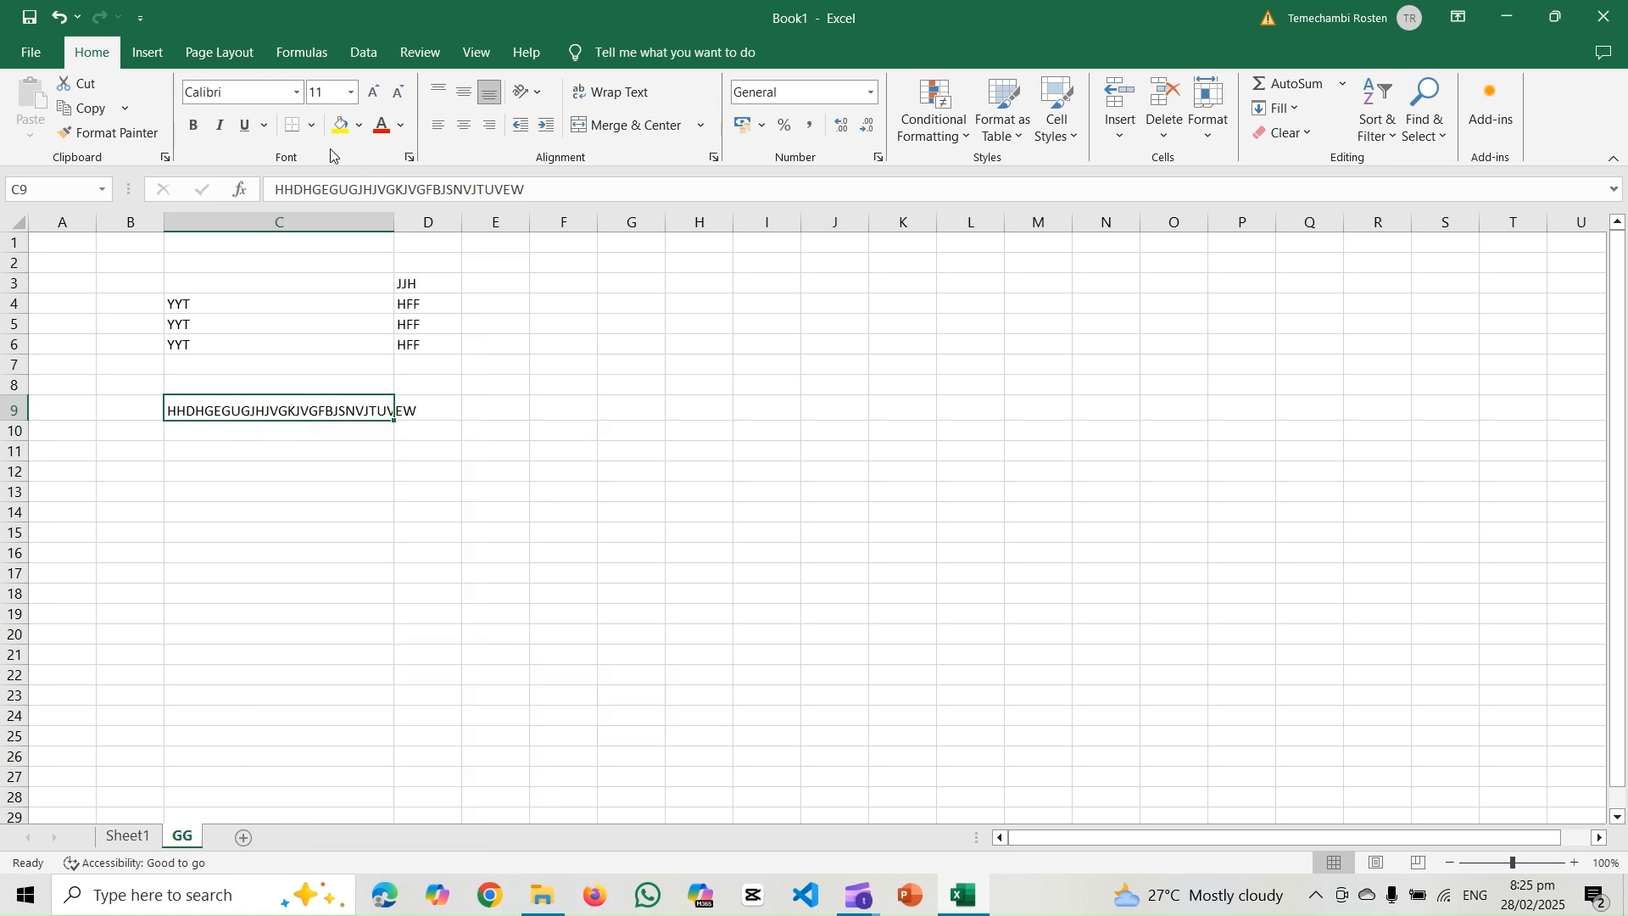
pyautogui.click(312, 220)
pyautogui.rightClick(311, 210)
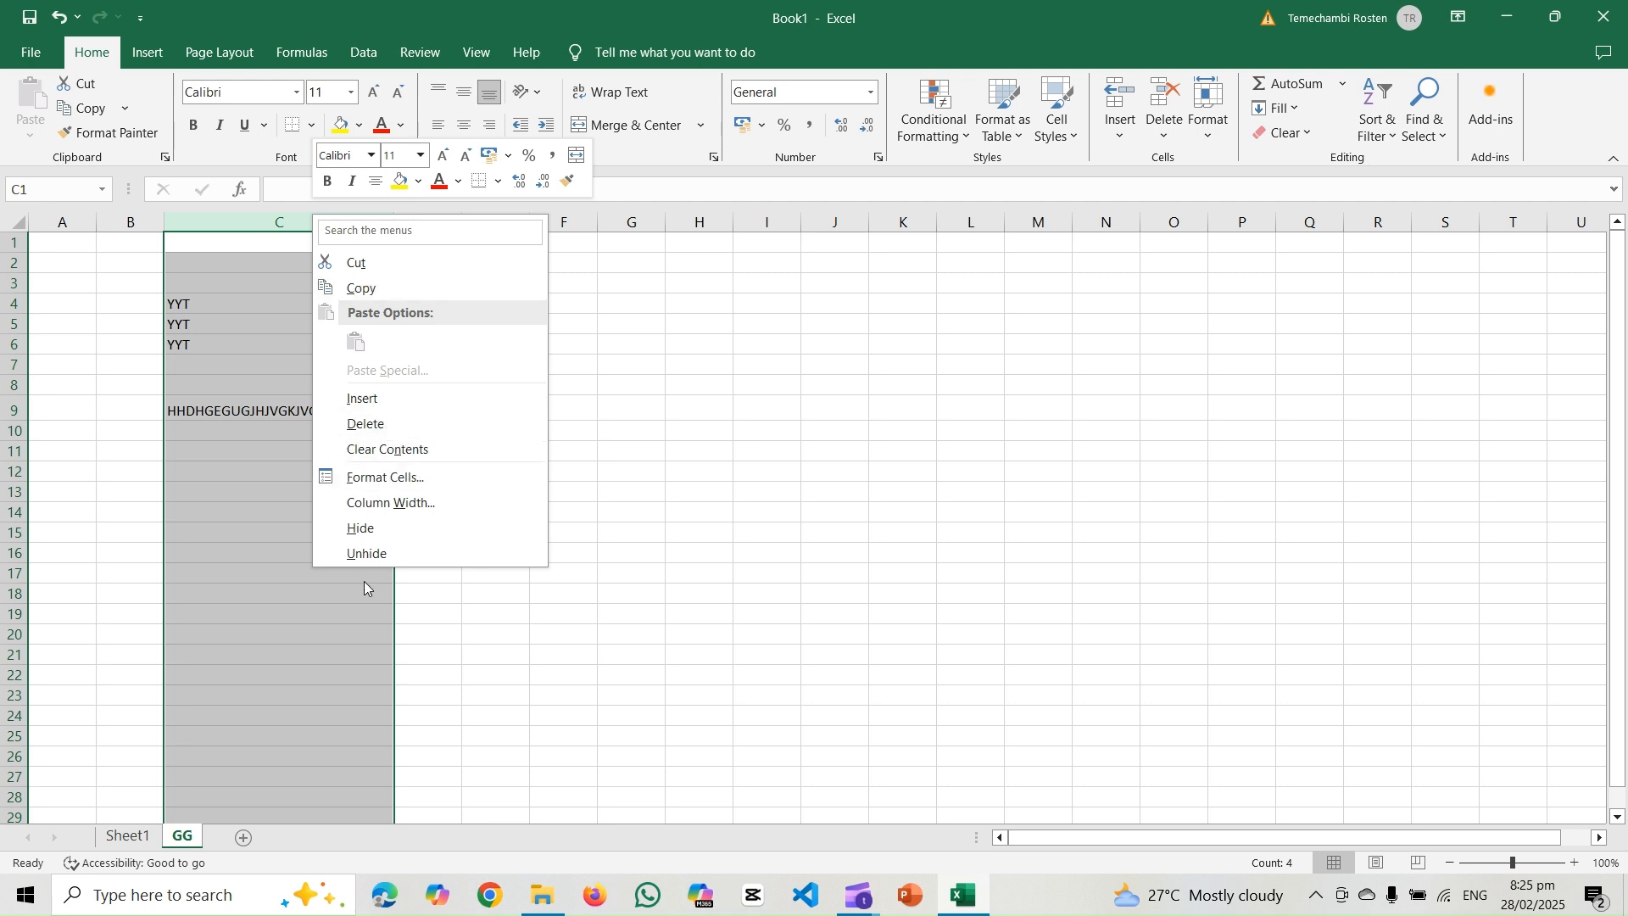
pyautogui.press('Escape')
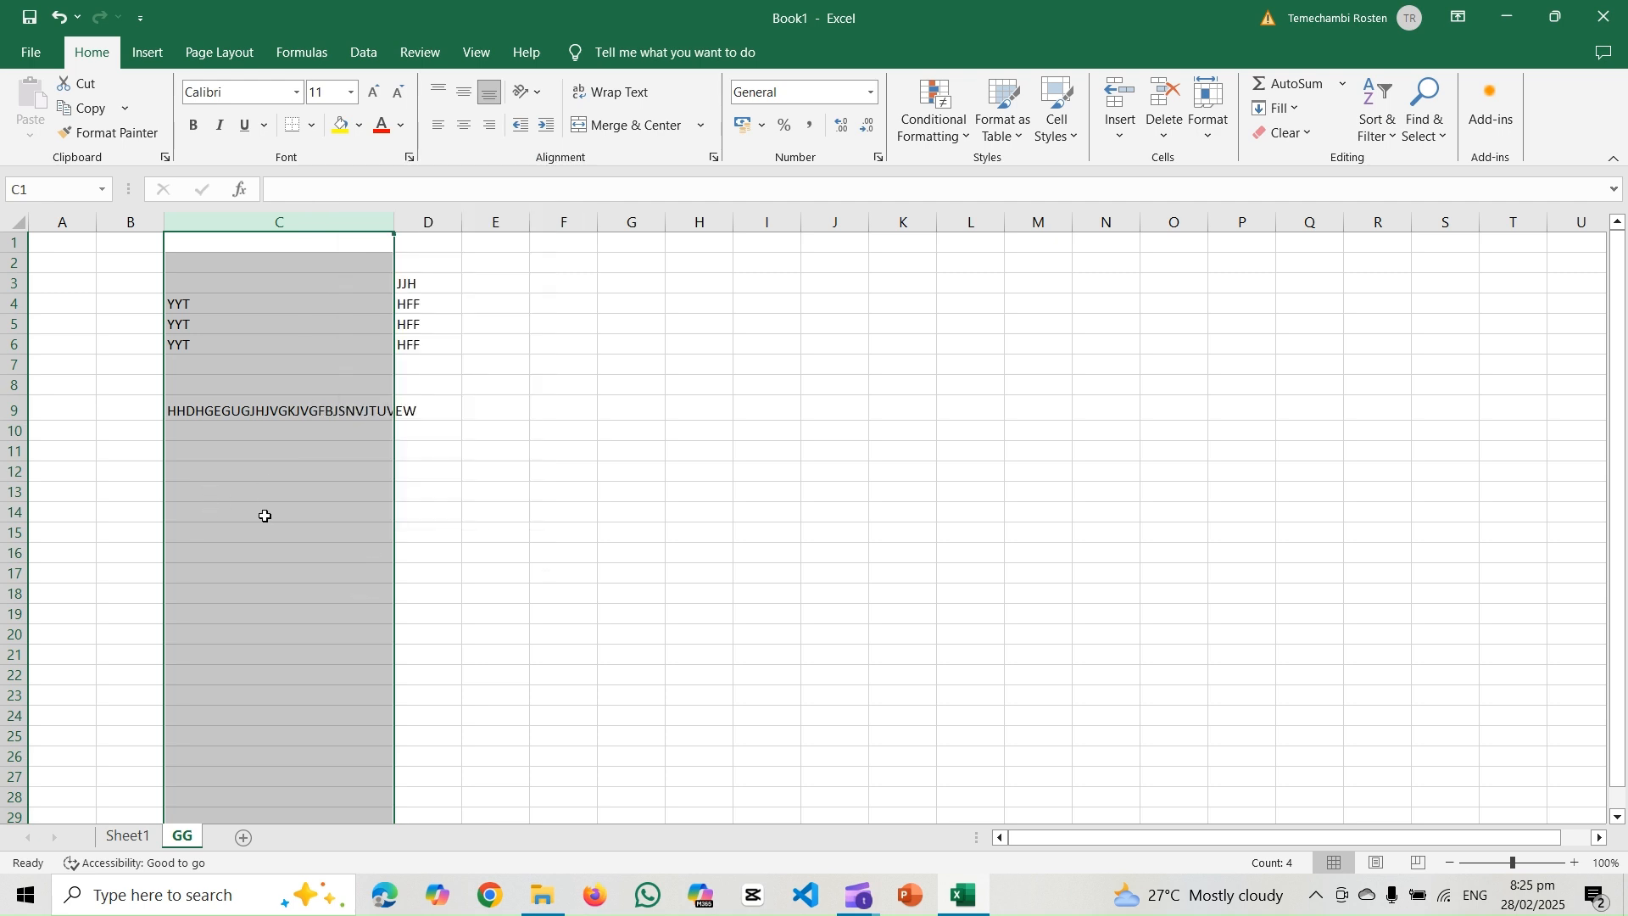
pyautogui.click(575, 494)
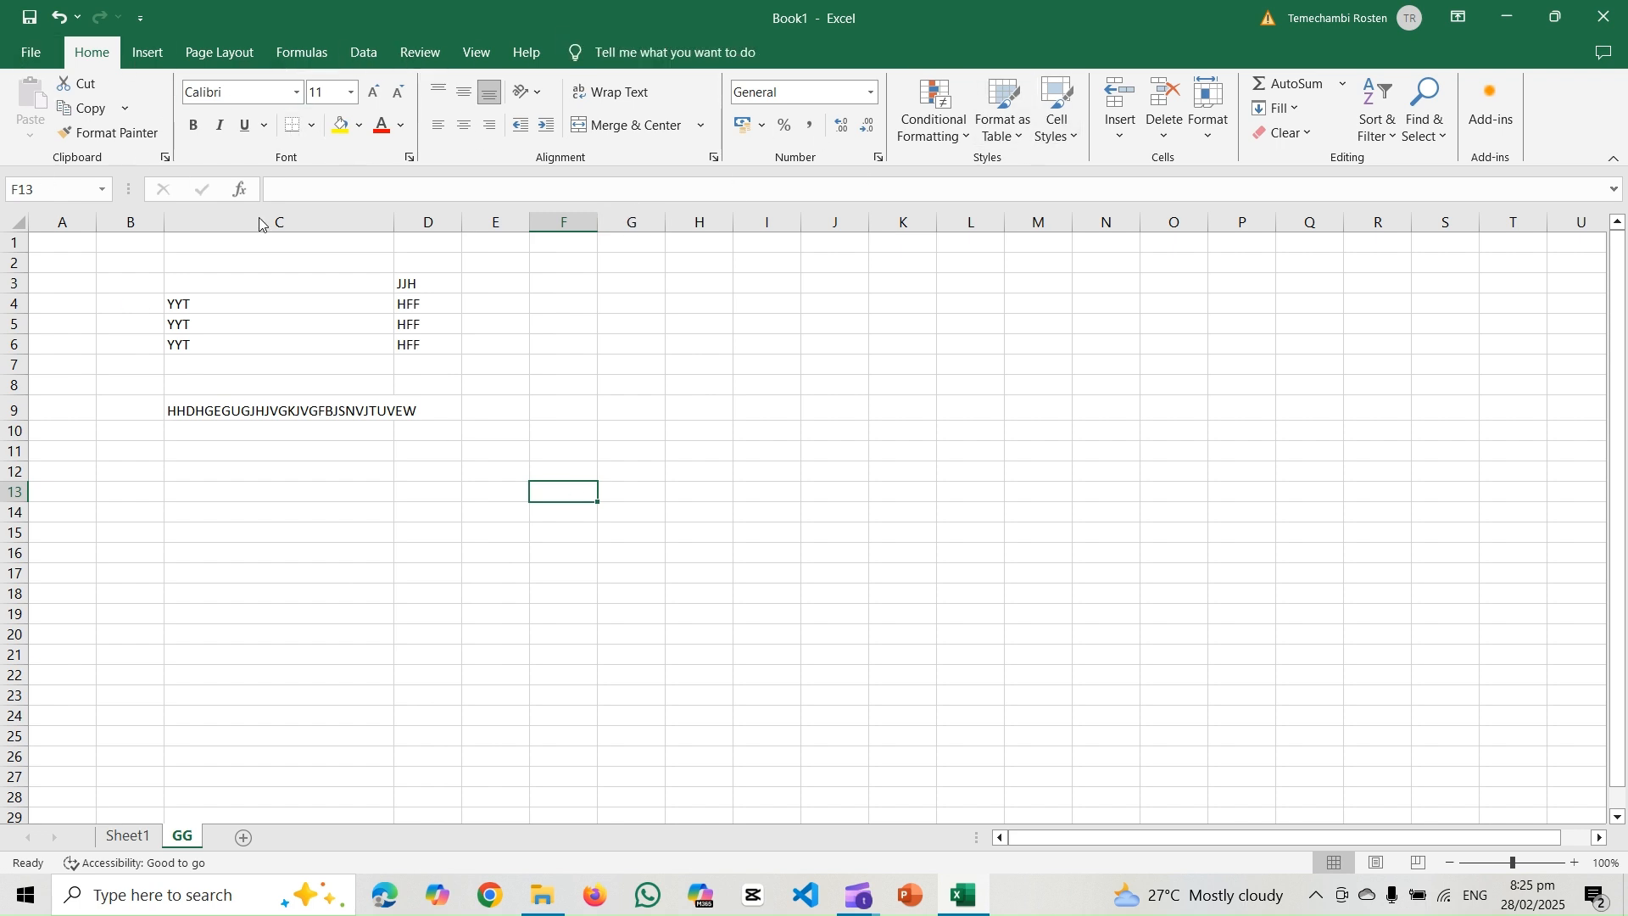
# Step: Look over the command groups for home, insert, page layout, data and review
pyautogui.click(216, 52)
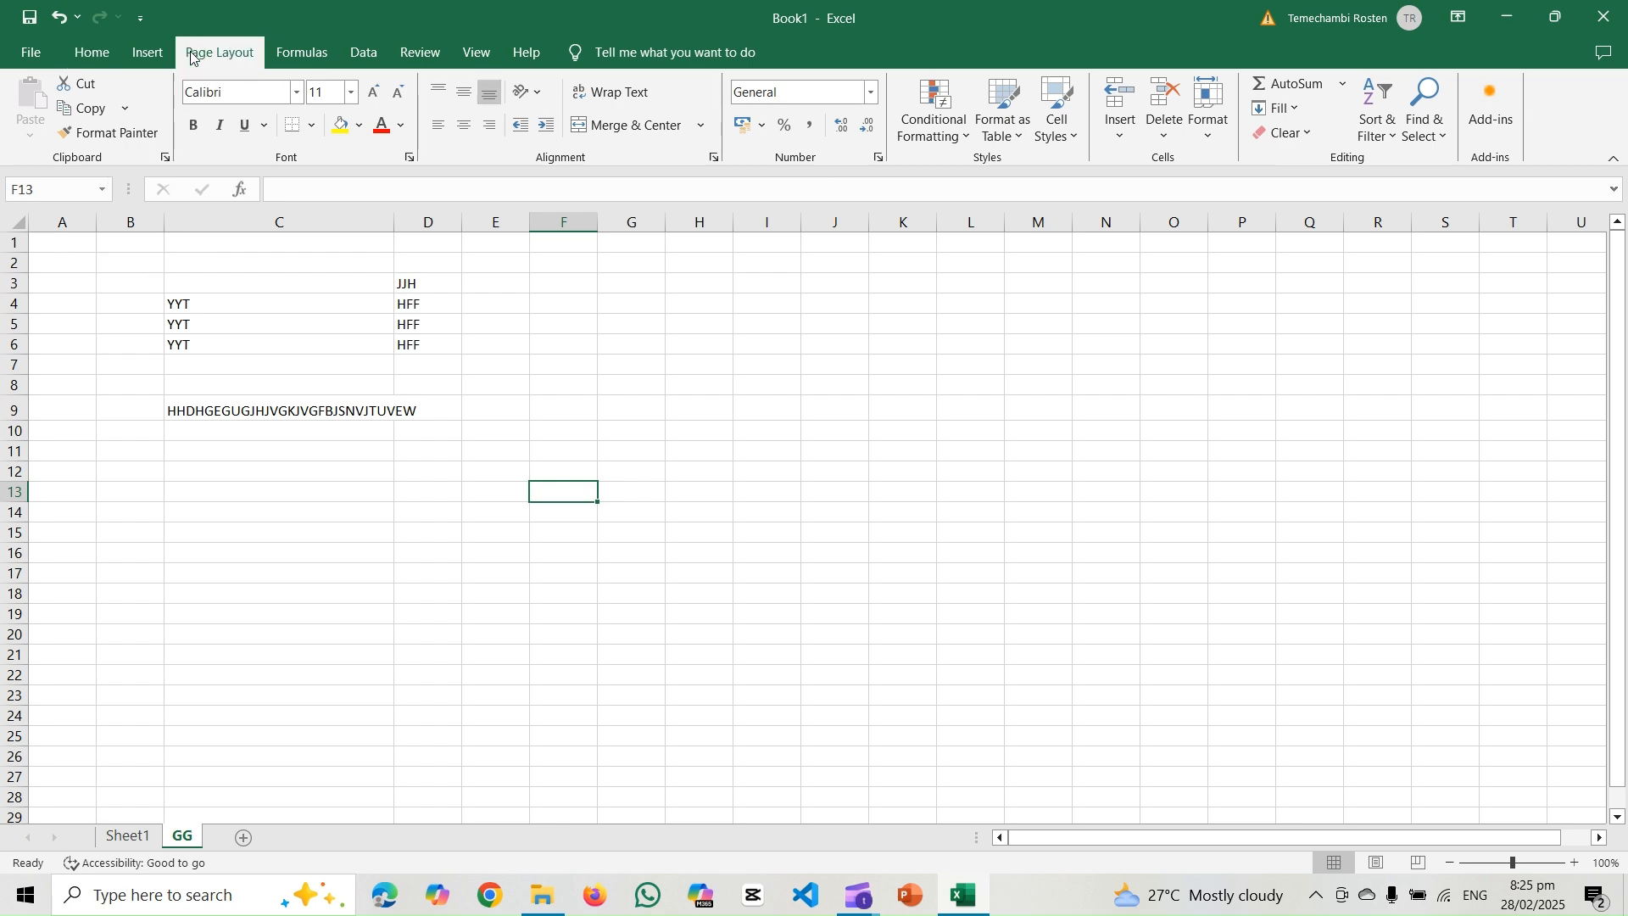
pyautogui.click(146, 56)
pyautogui.click(363, 54)
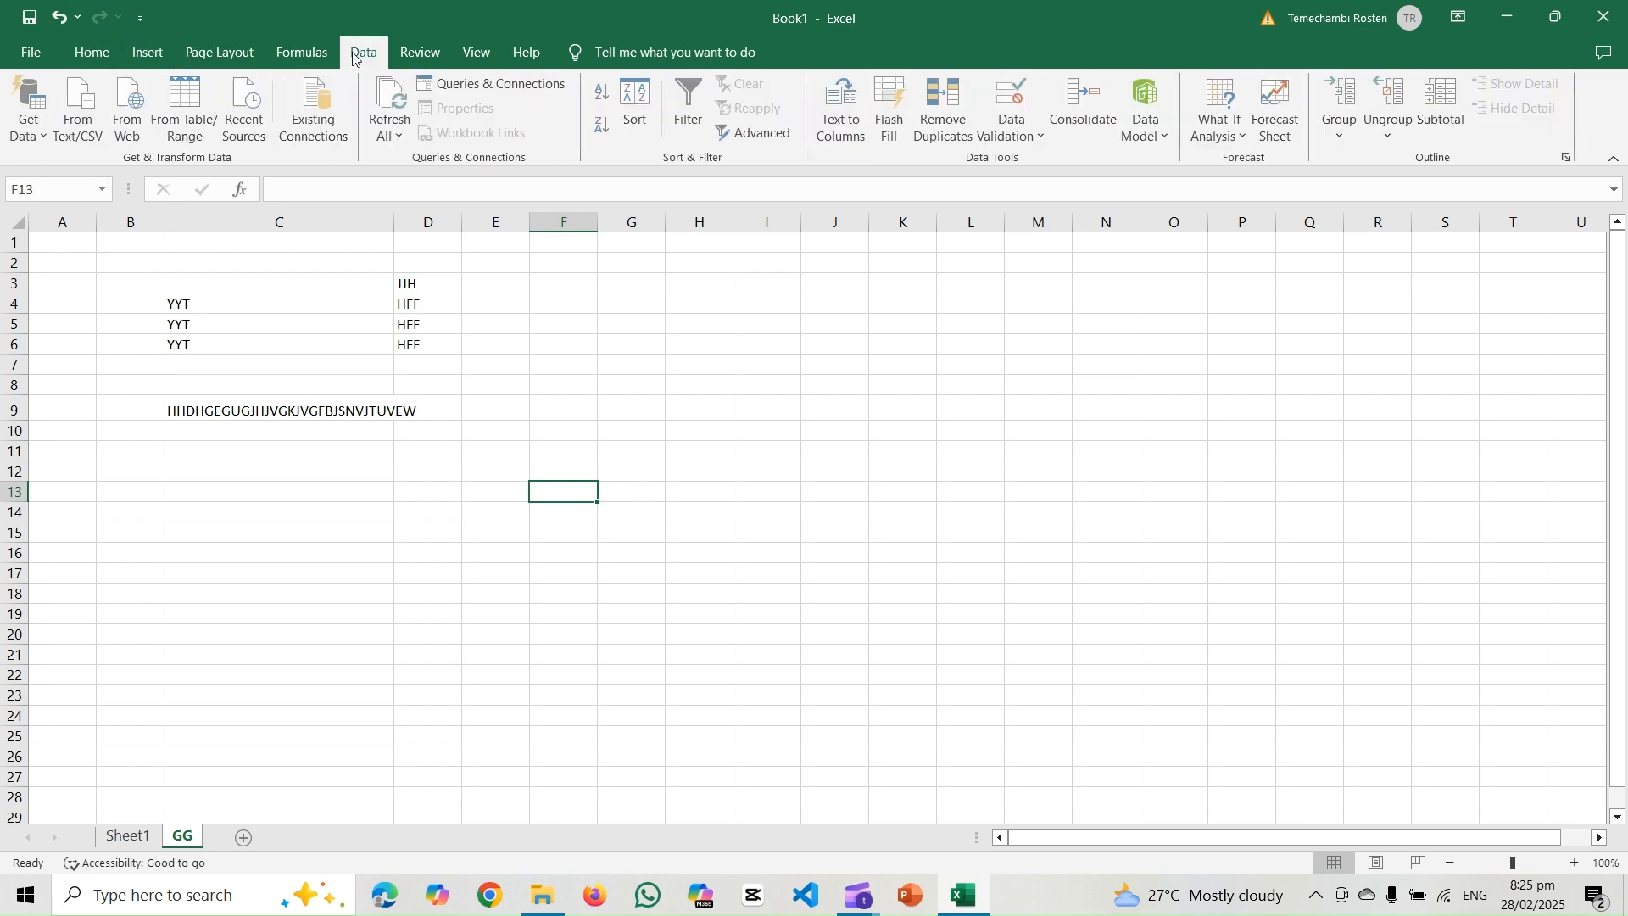
pyautogui.click(434, 56)
pyautogui.click(92, 53)
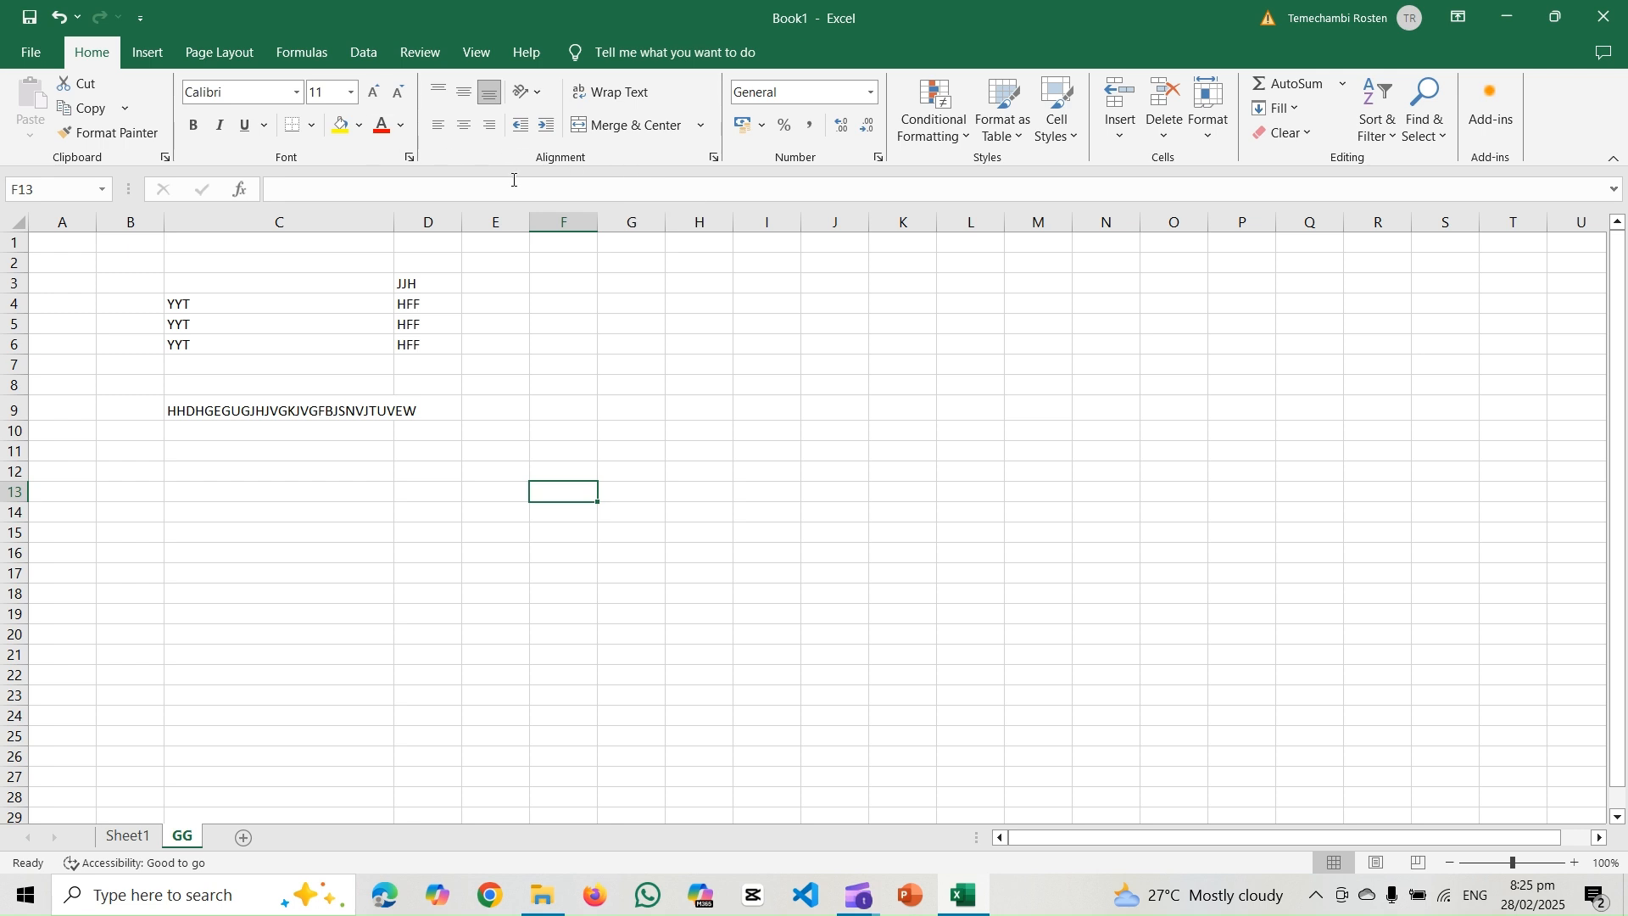
pyautogui.click(147, 52)
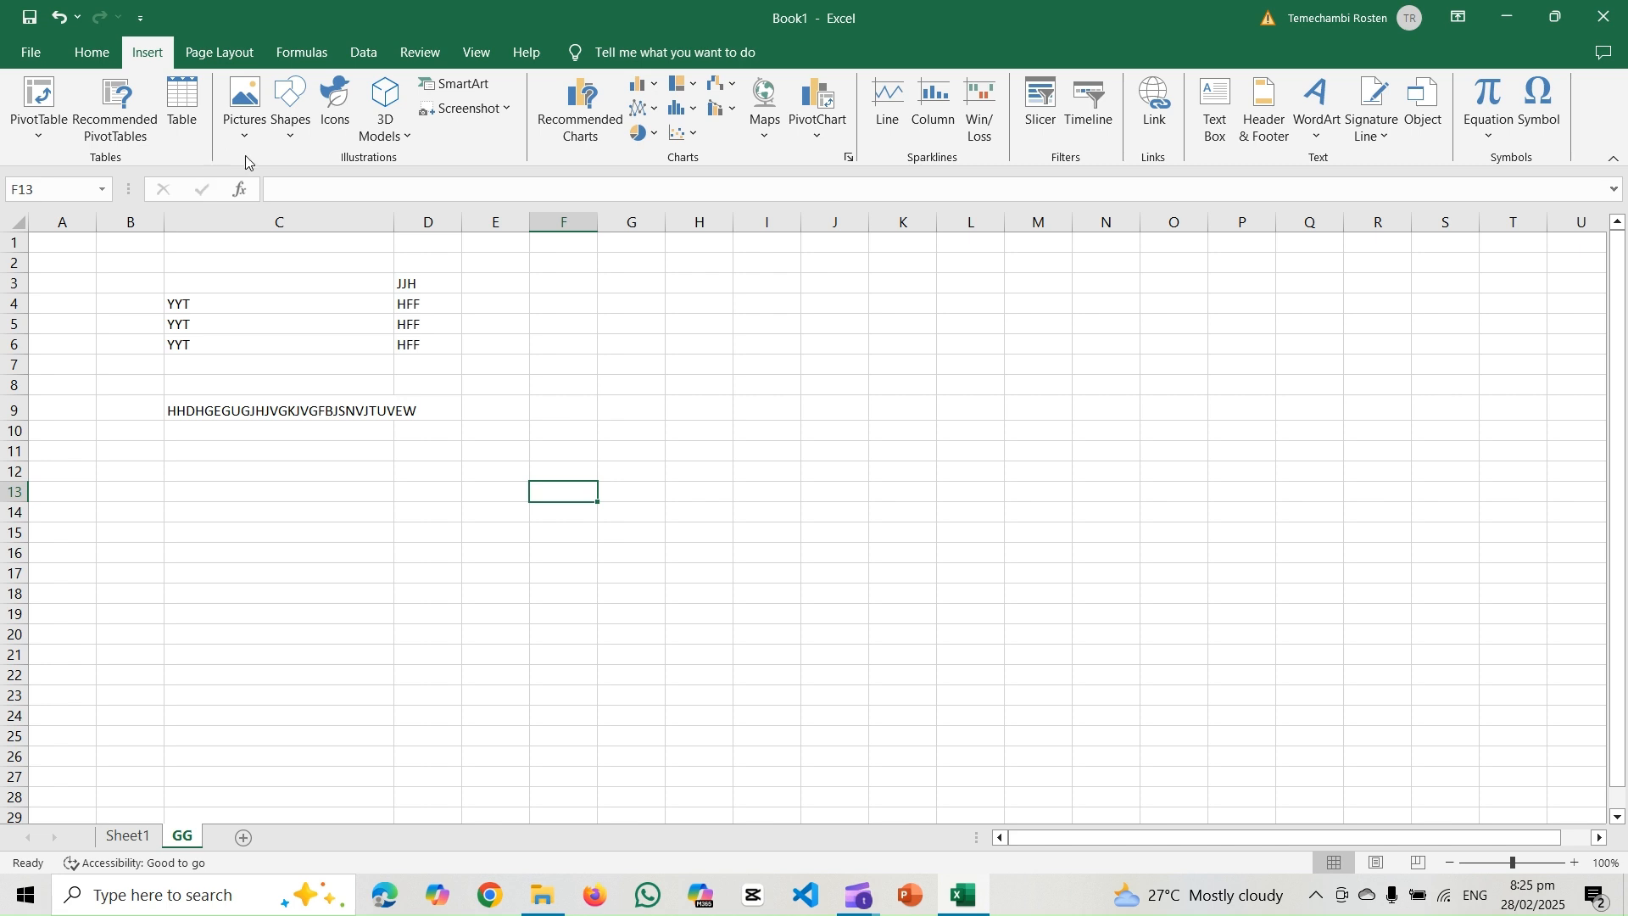
pyautogui.click(213, 52)
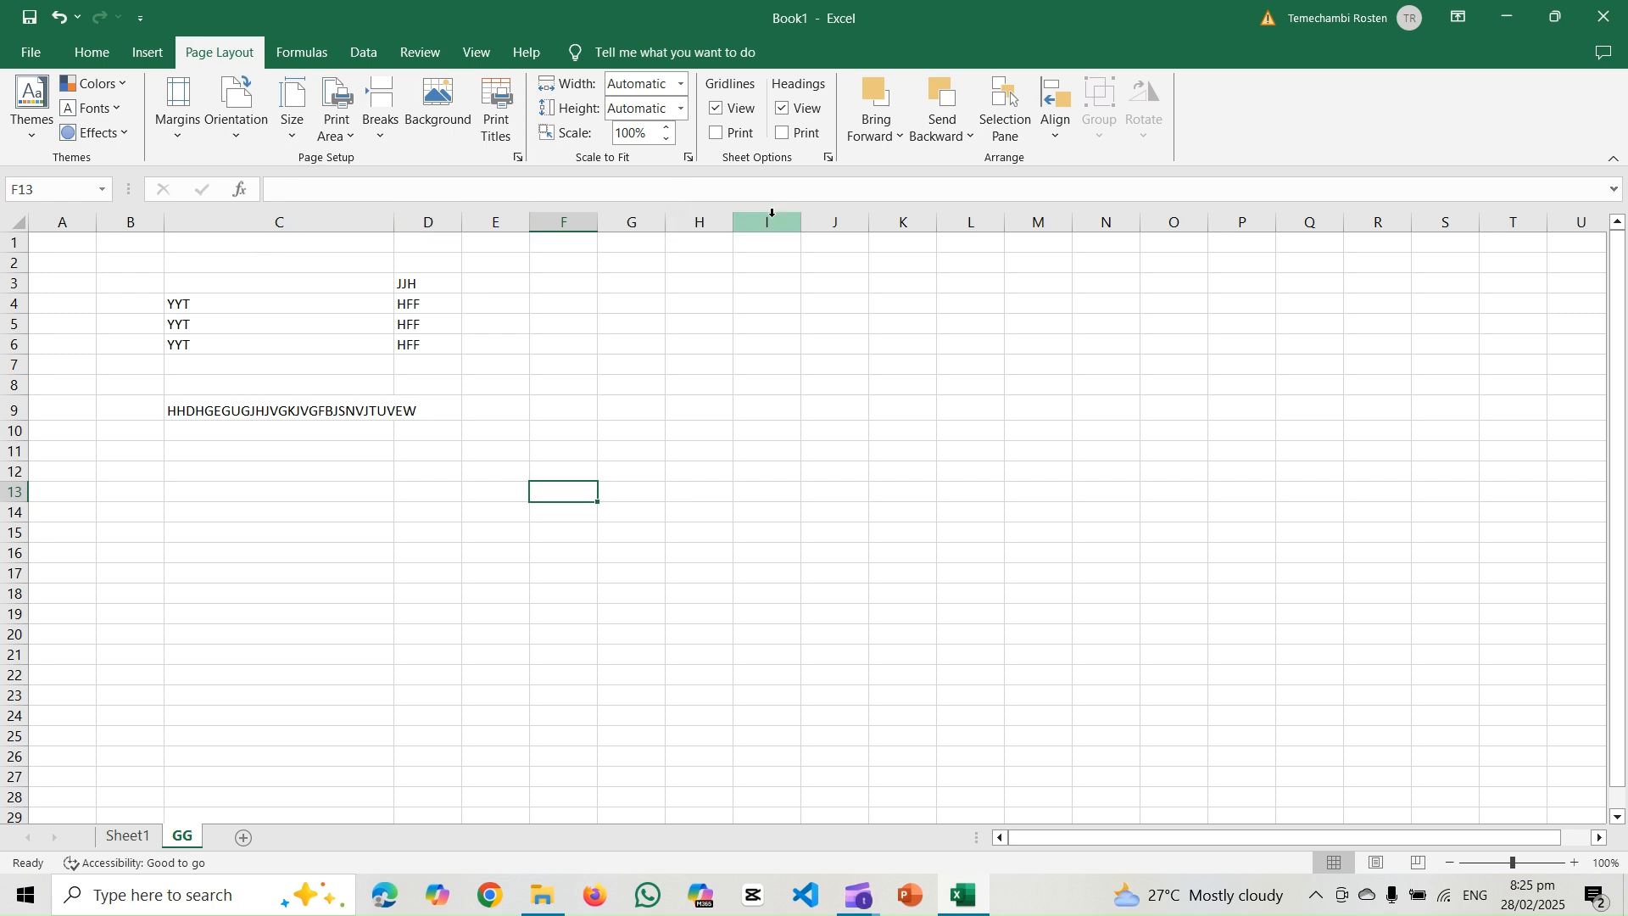
# Step: Hide the GG sheet's gridlines and show them again, and view the page setup options without changing any
pyautogui.click(716, 110)
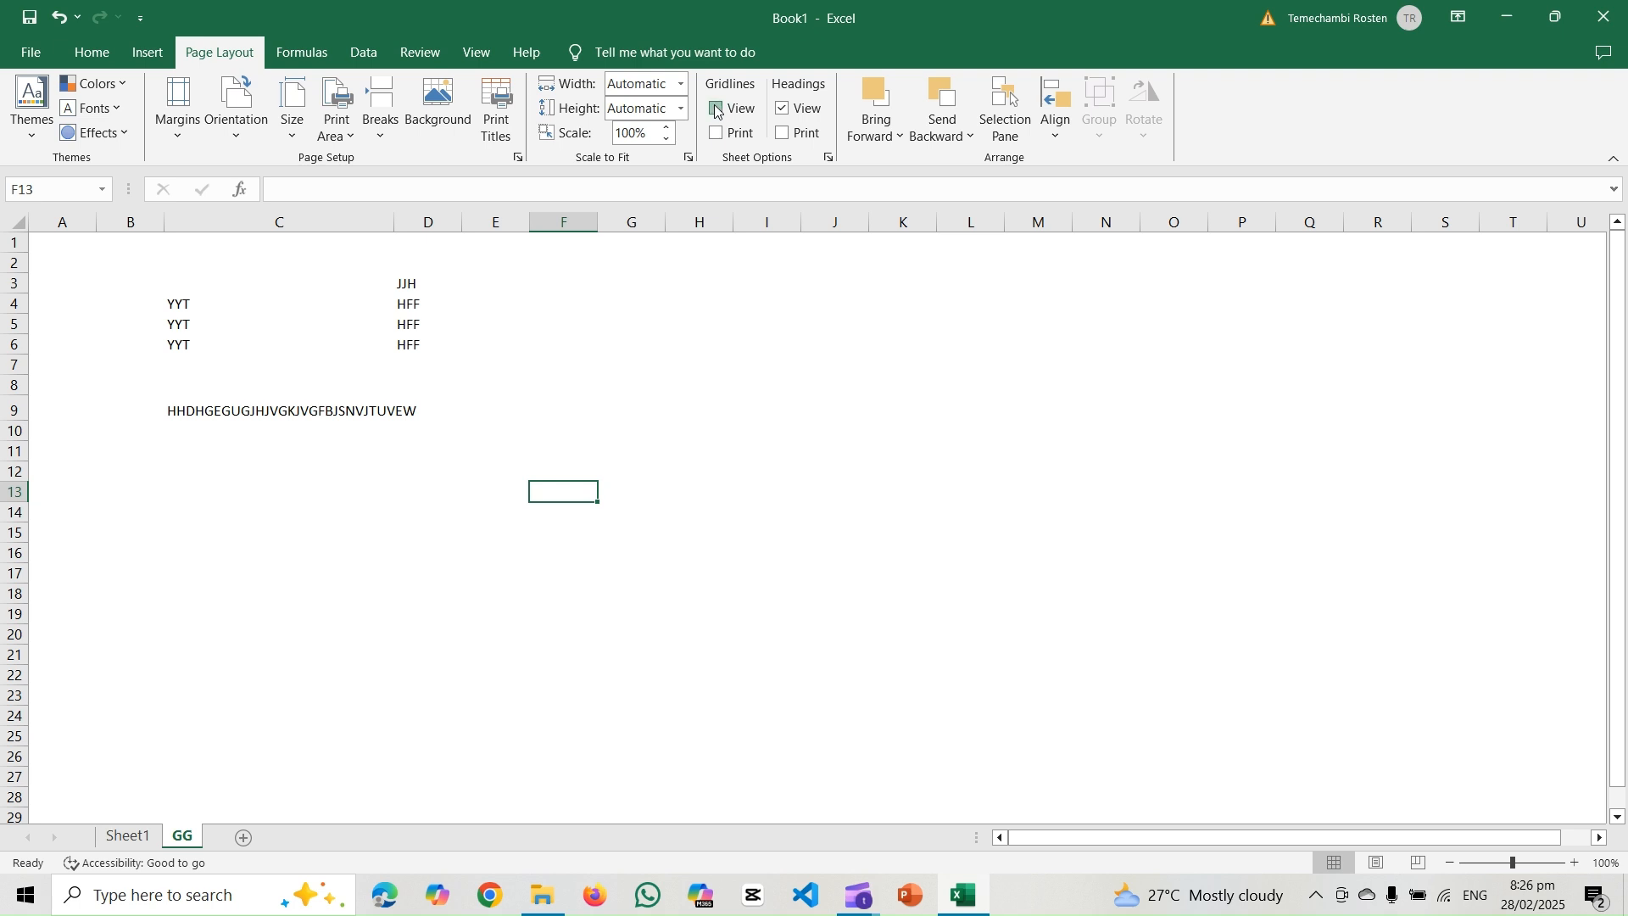
pyautogui.click(717, 111)
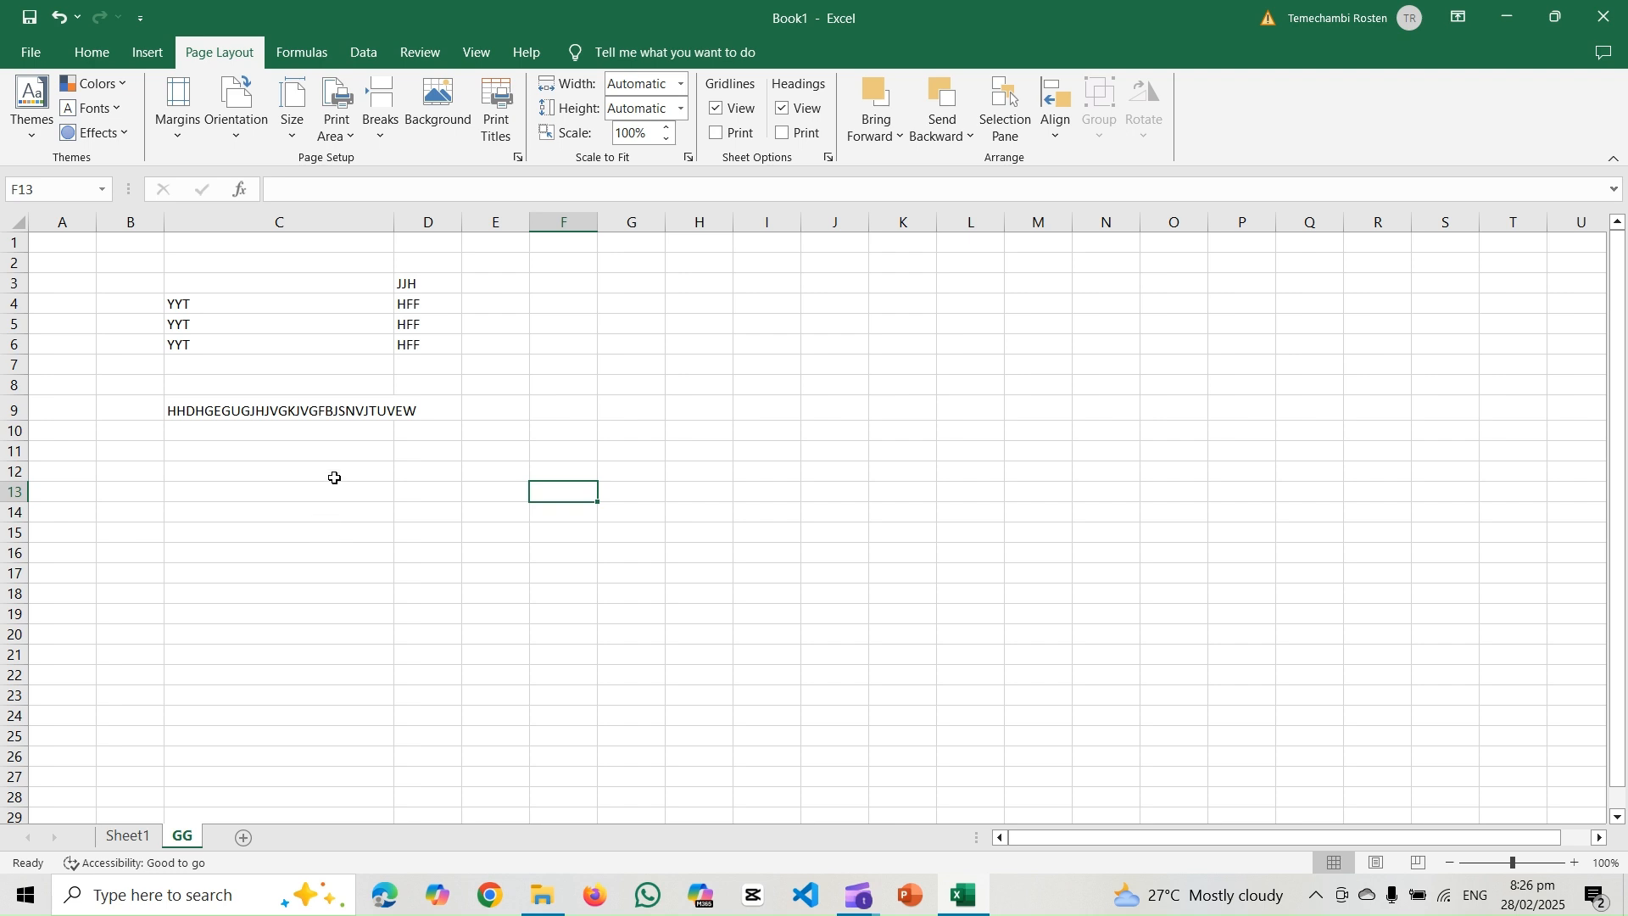
pyautogui.click(690, 158)
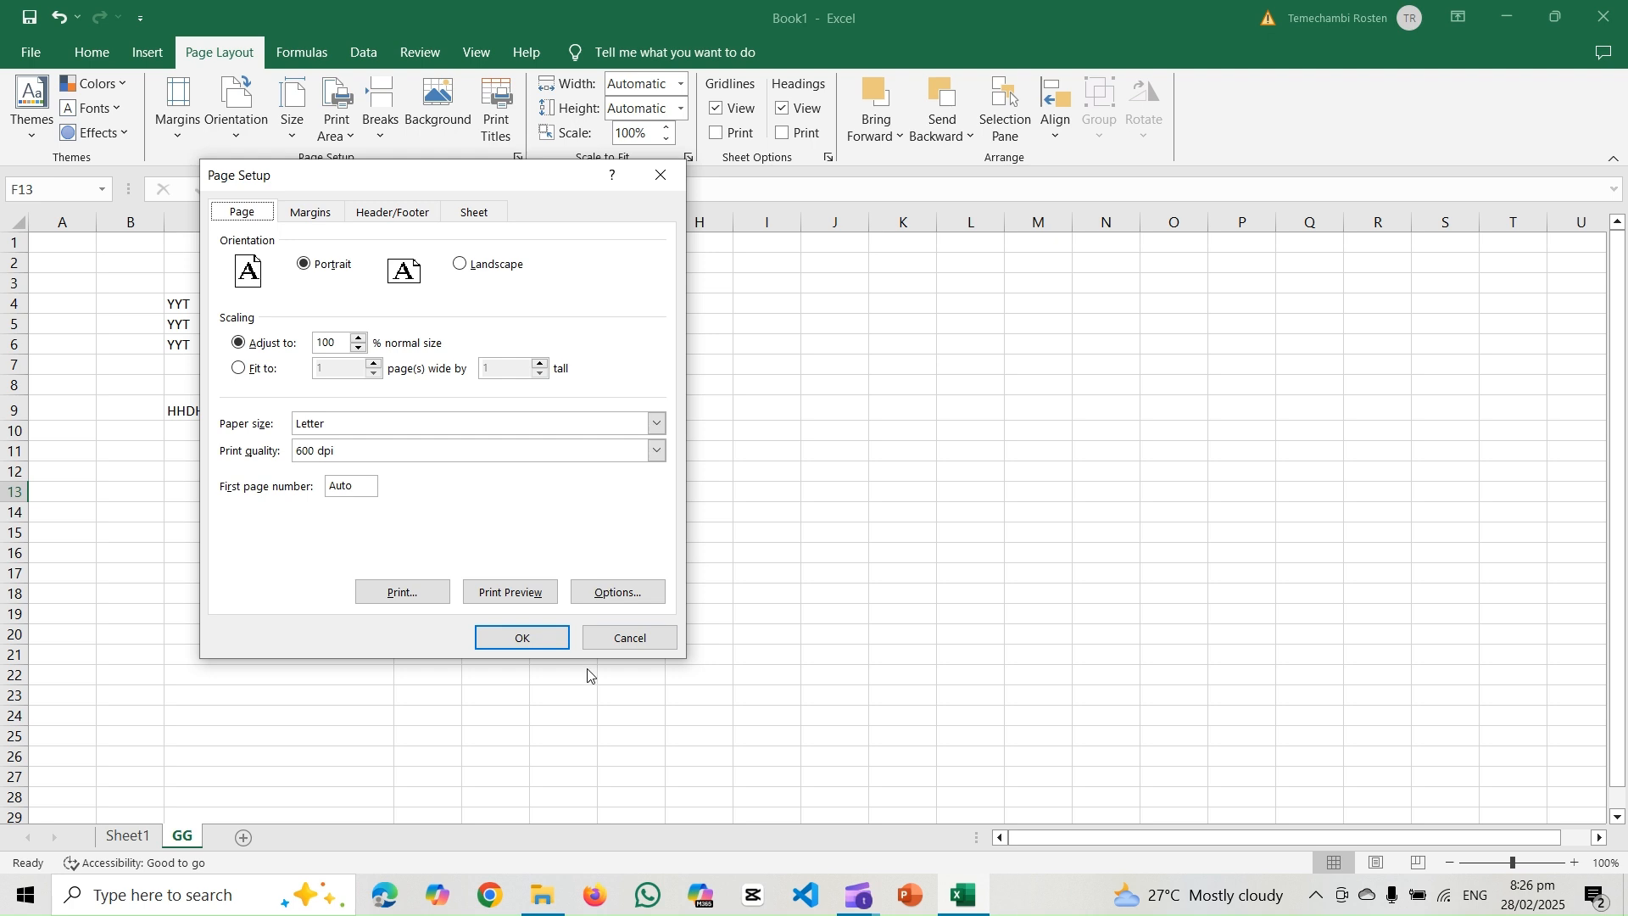
pyautogui.click(618, 641)
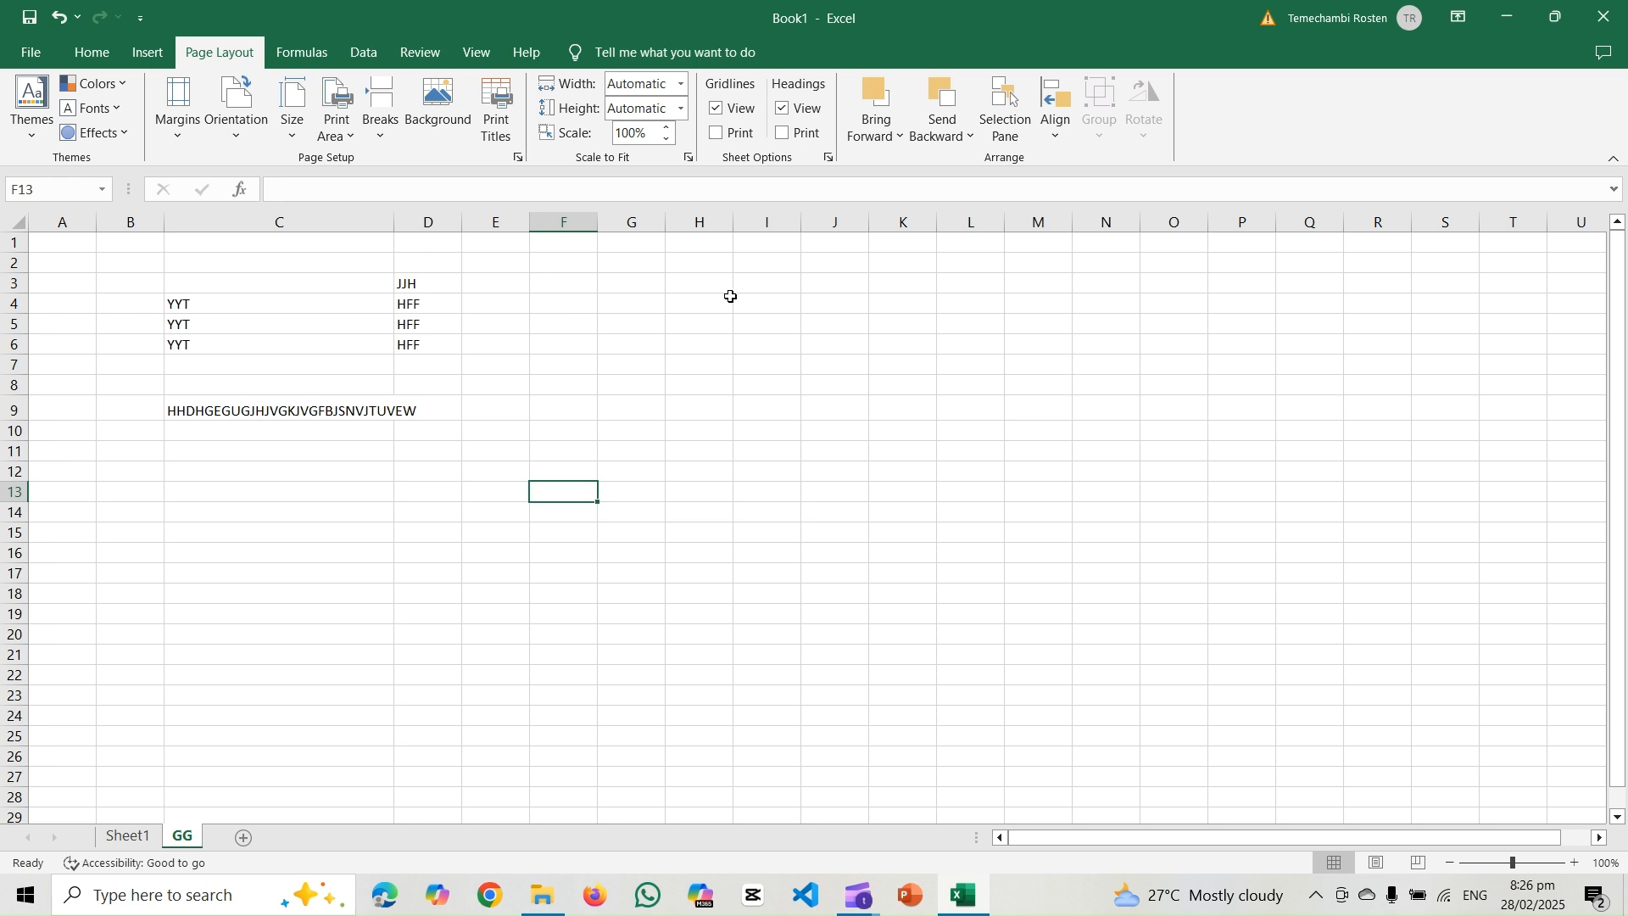
# Step: Collapse and restore the ribbon, and expand the formula bar to several lines
pyautogui.click(1619, 159)
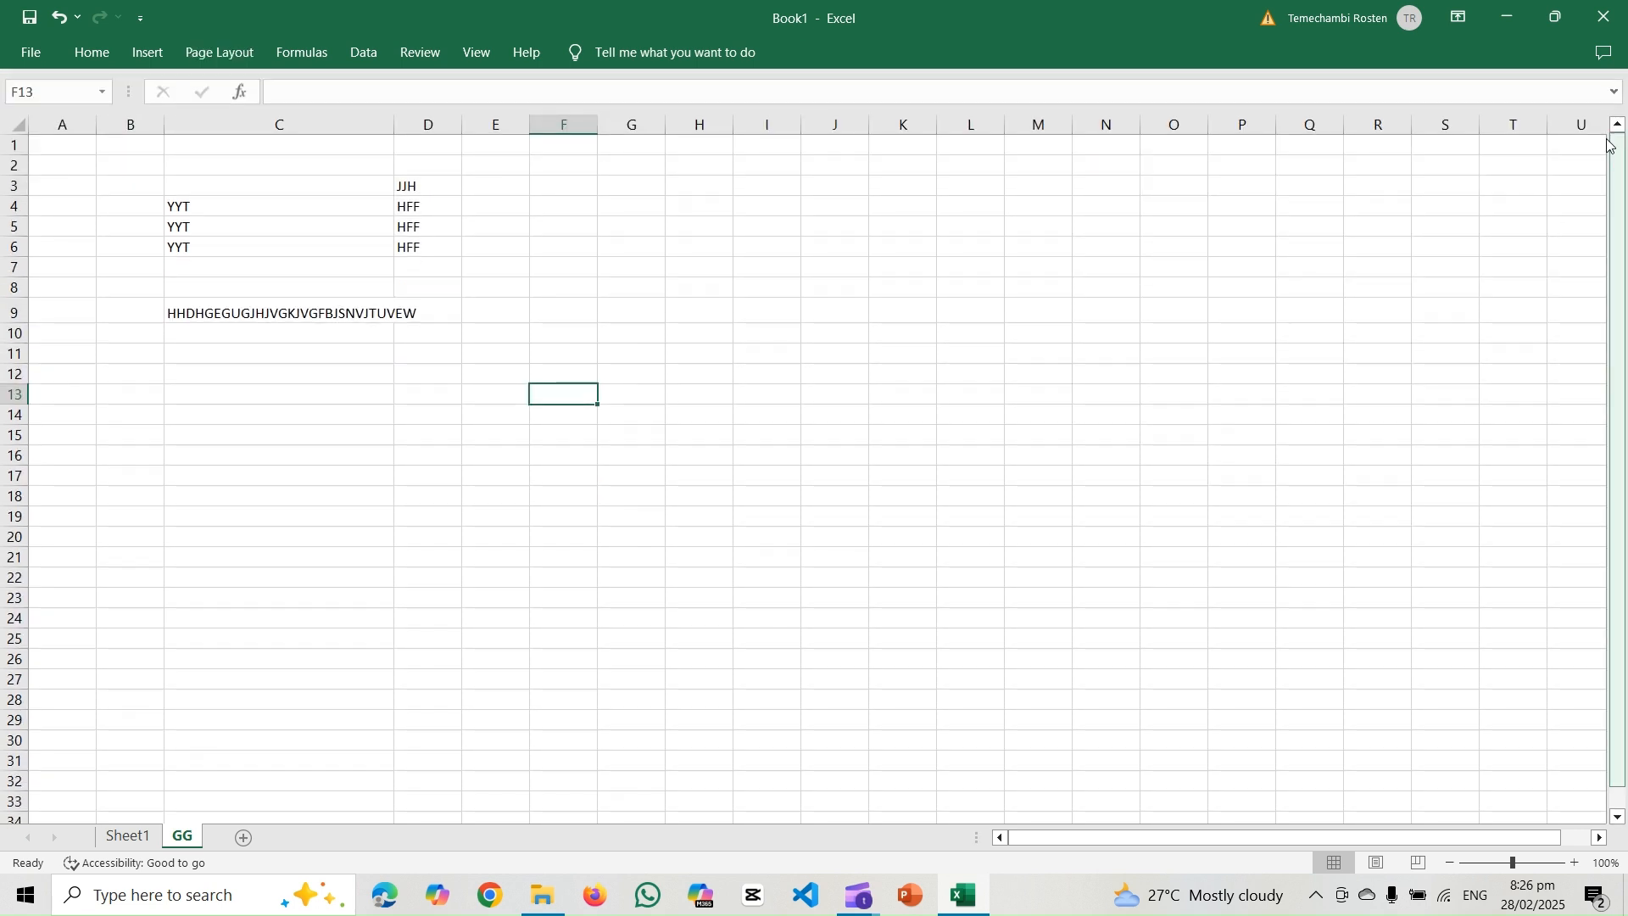
pyautogui.click(1616, 89)
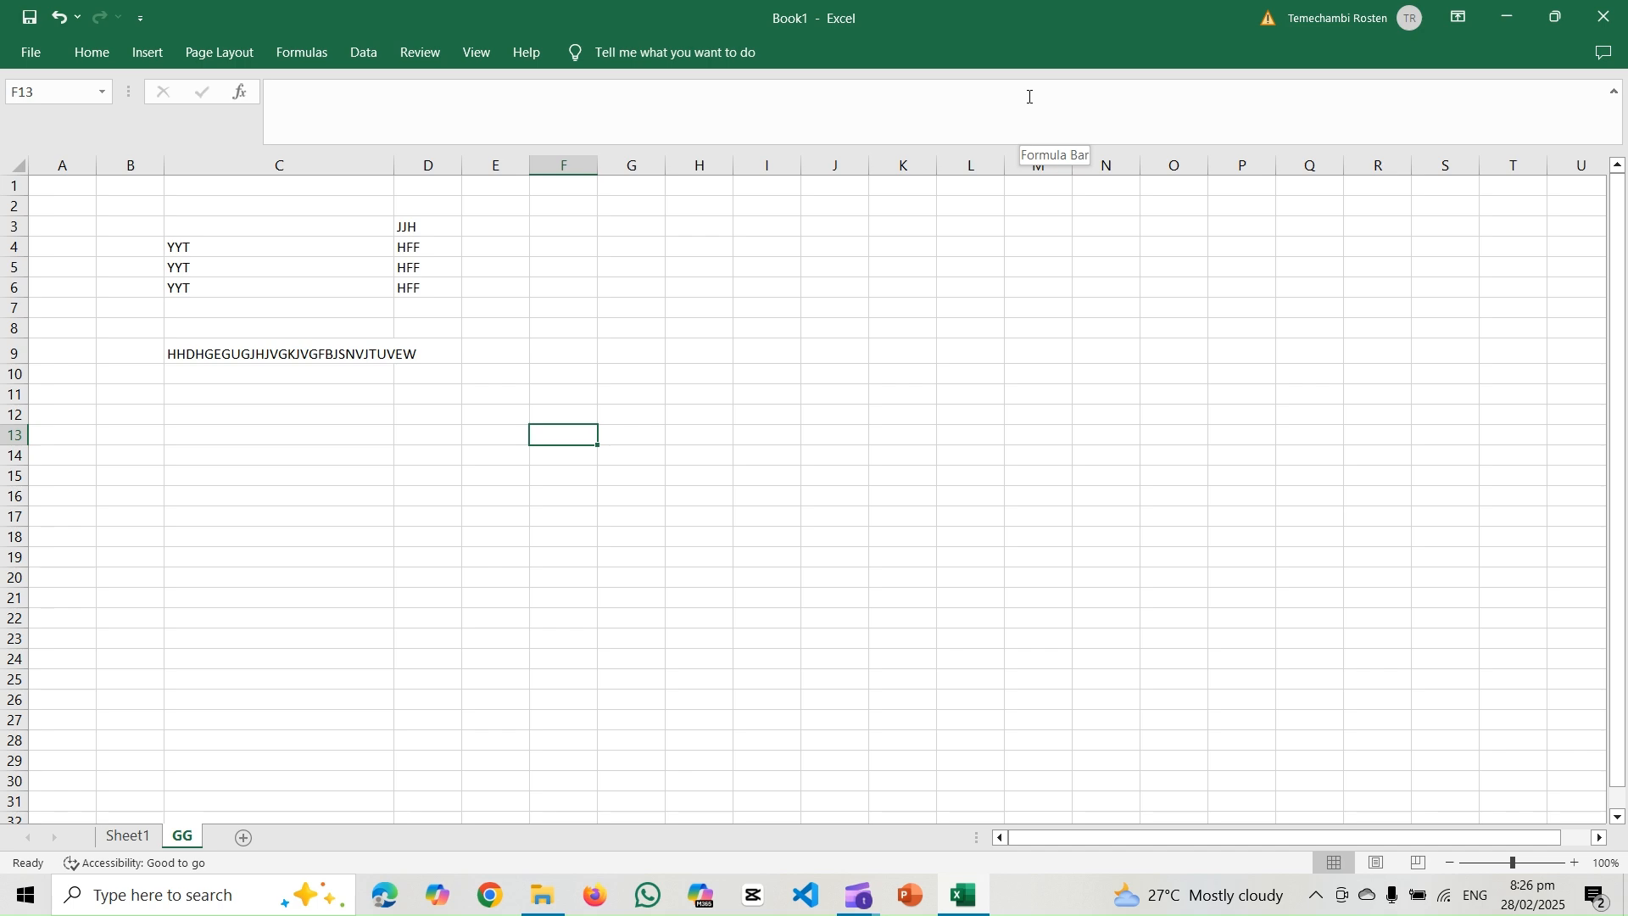
pyautogui.hotkey('ctrl', 'F1')
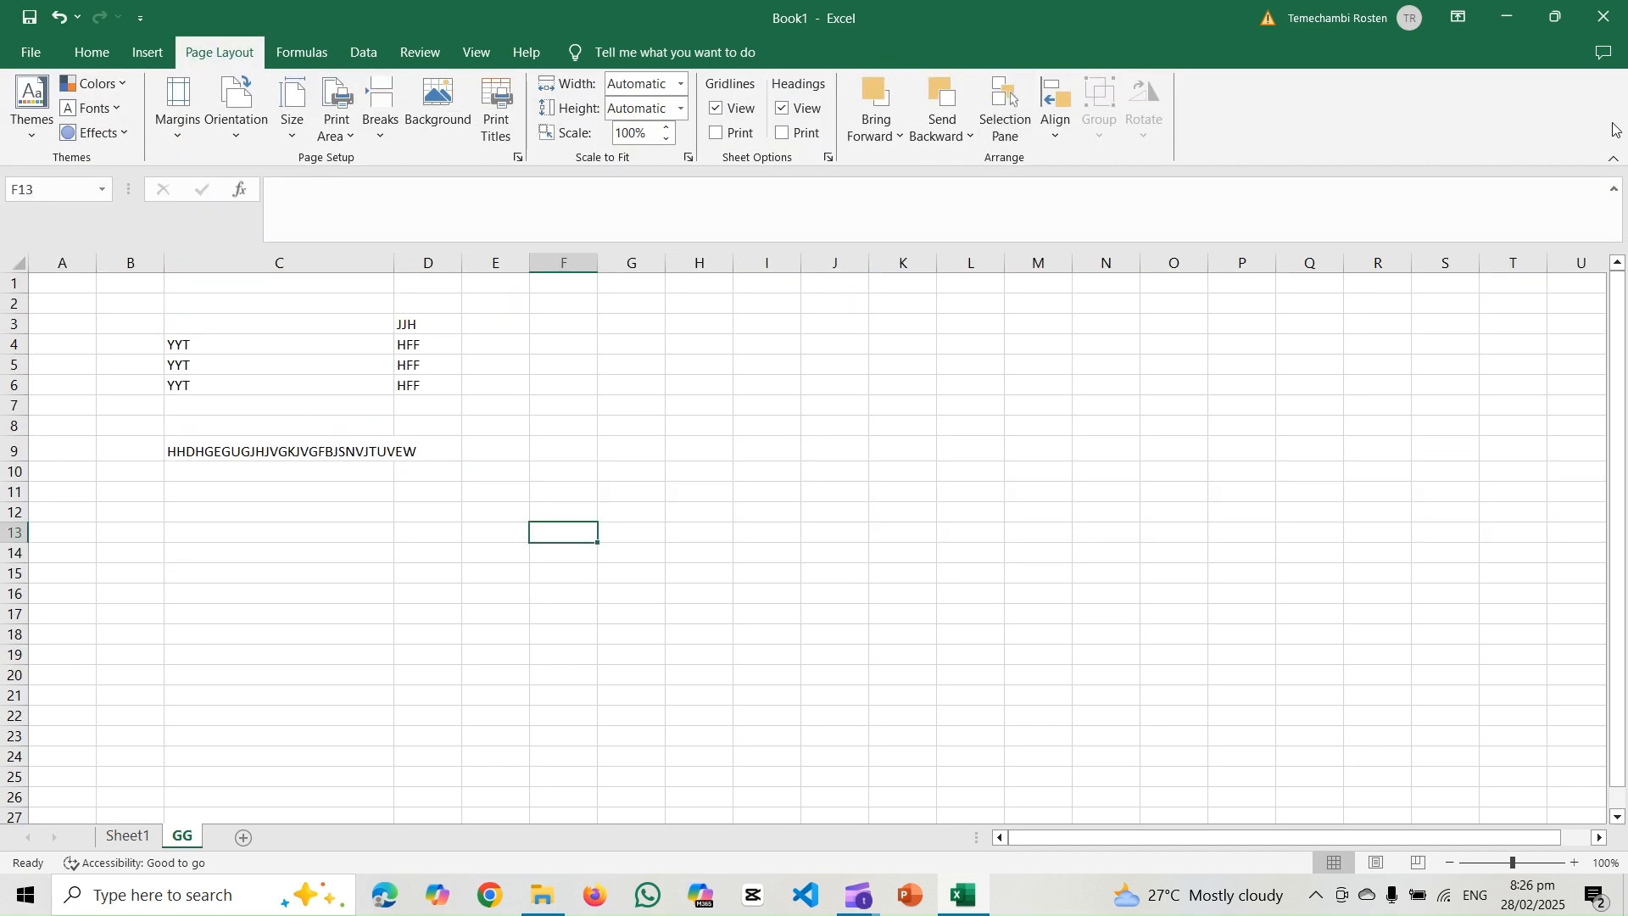
# Step: Look over the insert commands and the workbook's file options such as saving and printing, and return to the sheet
pyautogui.click(148, 55)
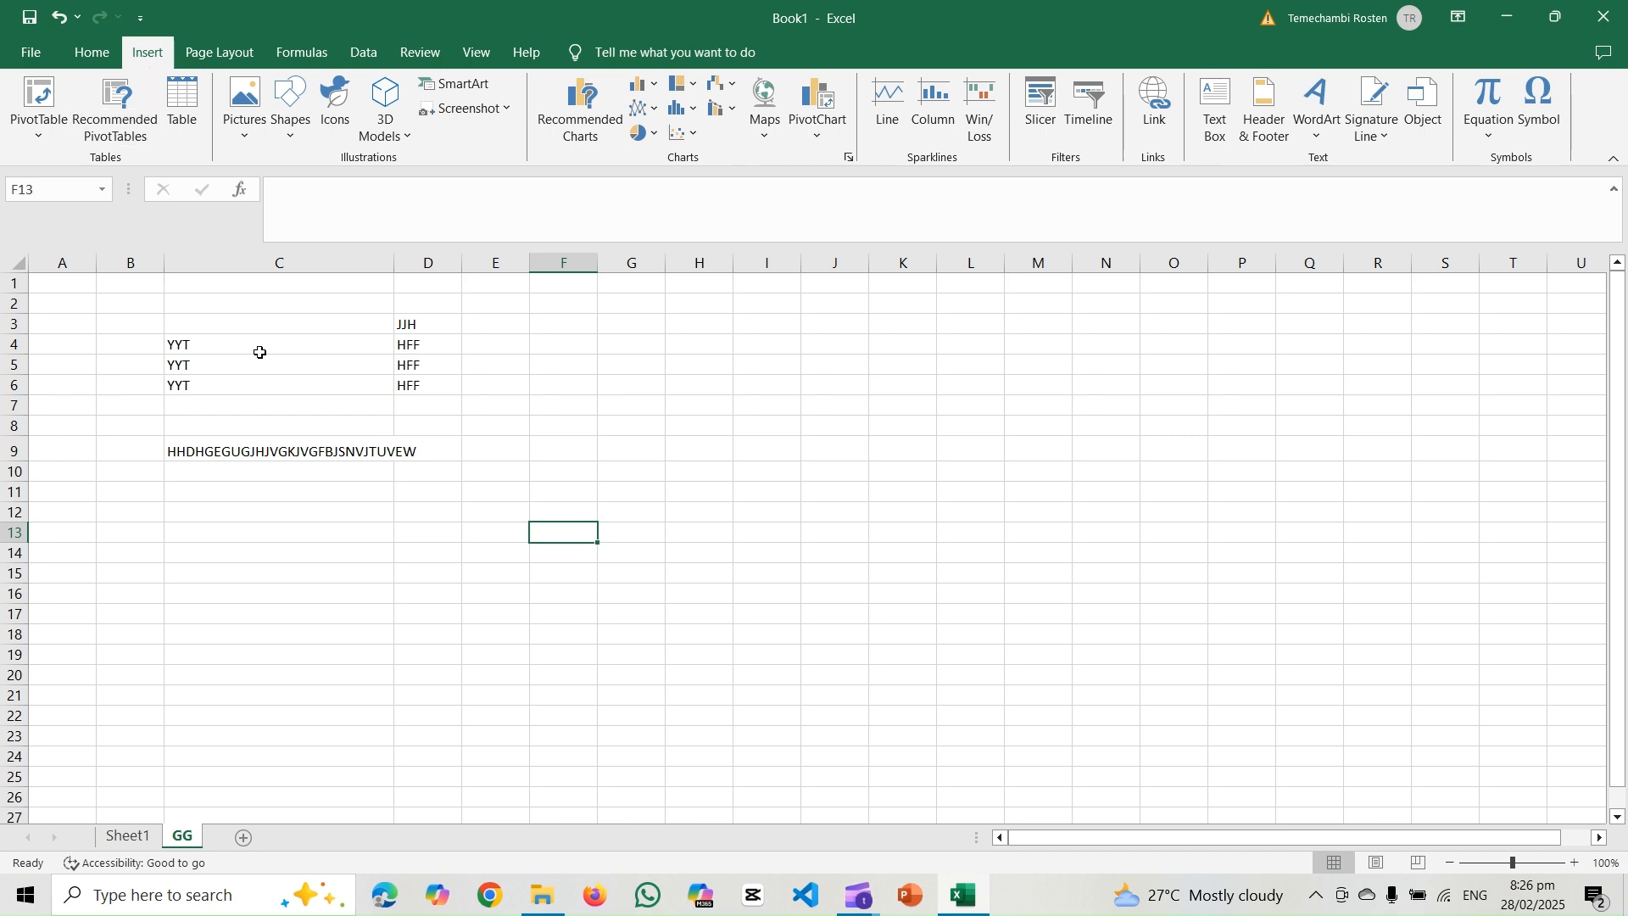
pyautogui.click(30, 52)
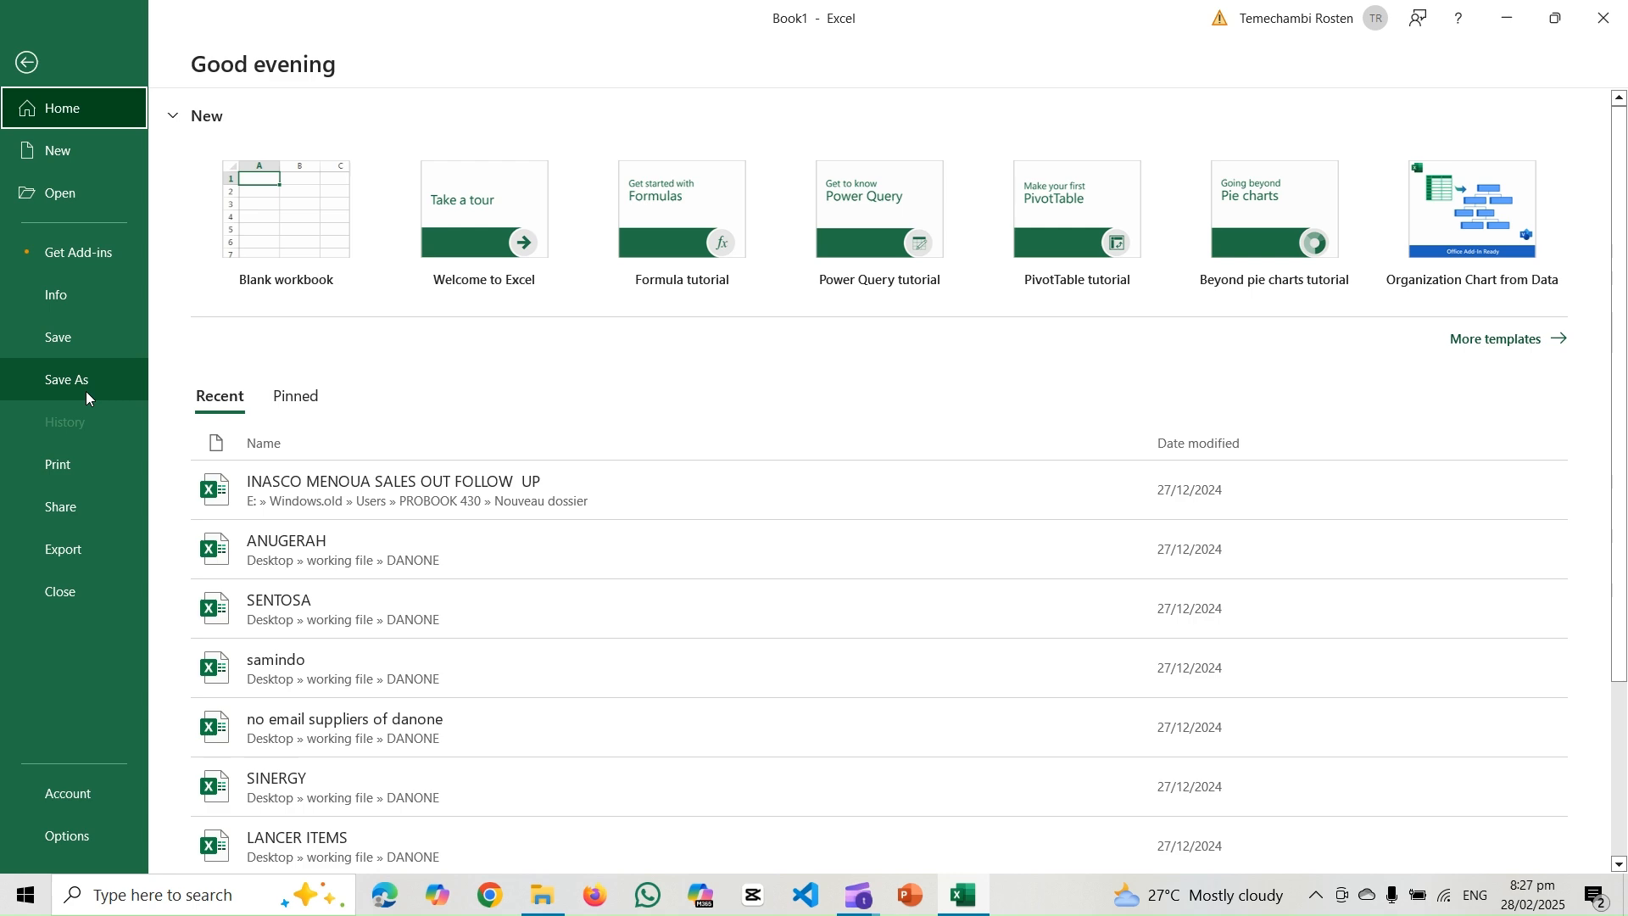
pyautogui.click(27, 62)
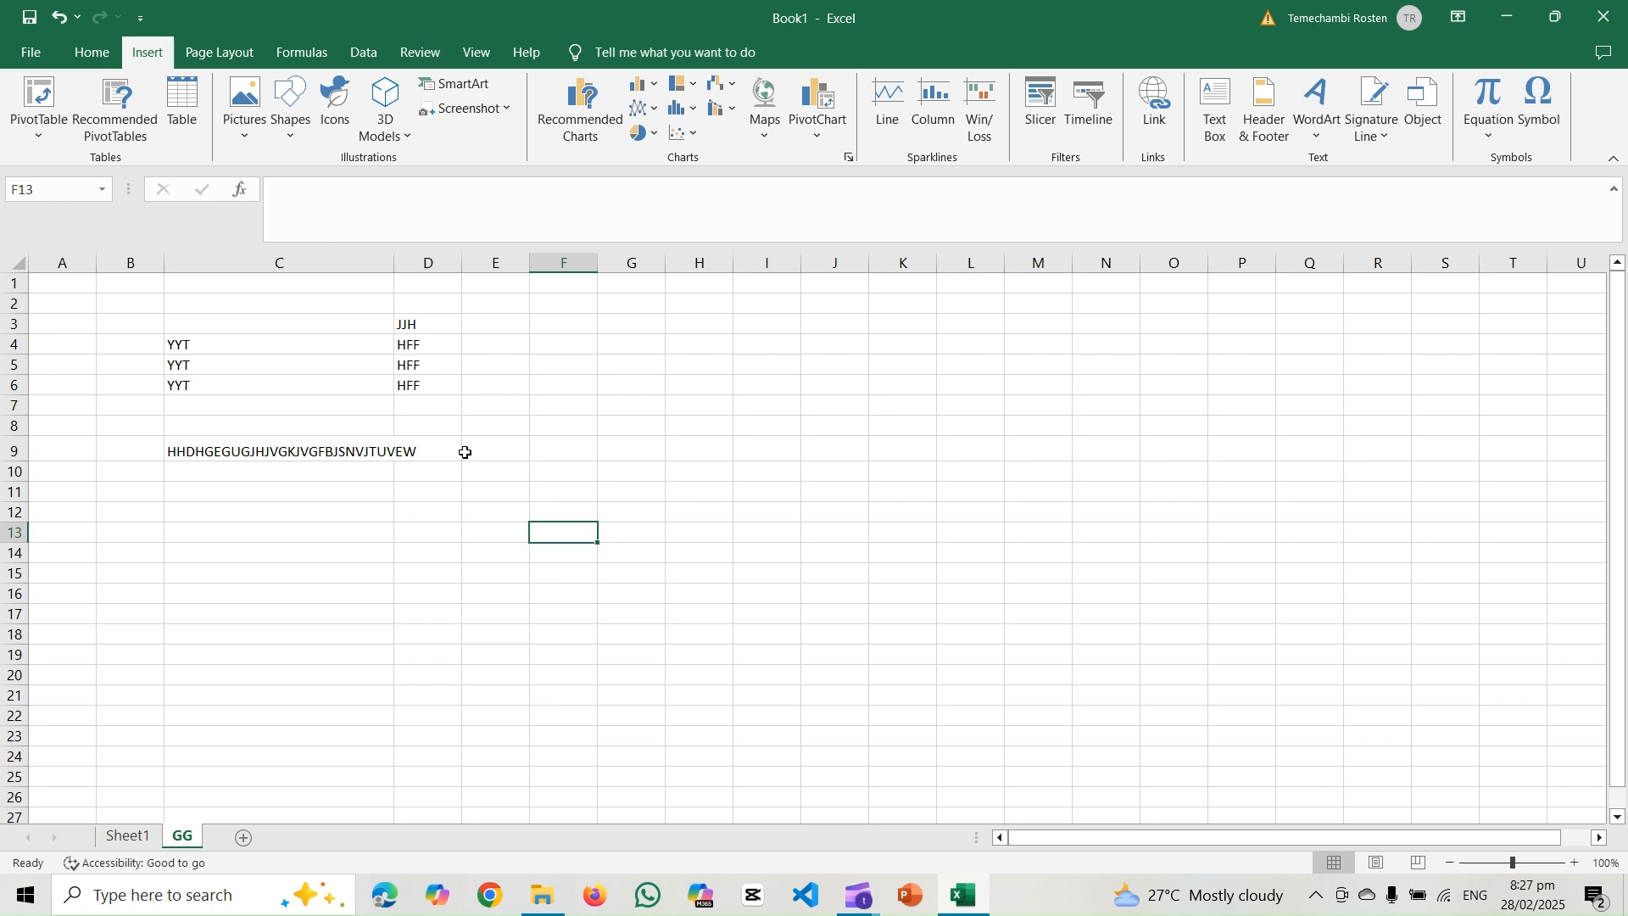
# Step: On Sheet1, enter the title MEALS in cell A2 and the month header JAN in cell B4
pyautogui.click(130, 838)
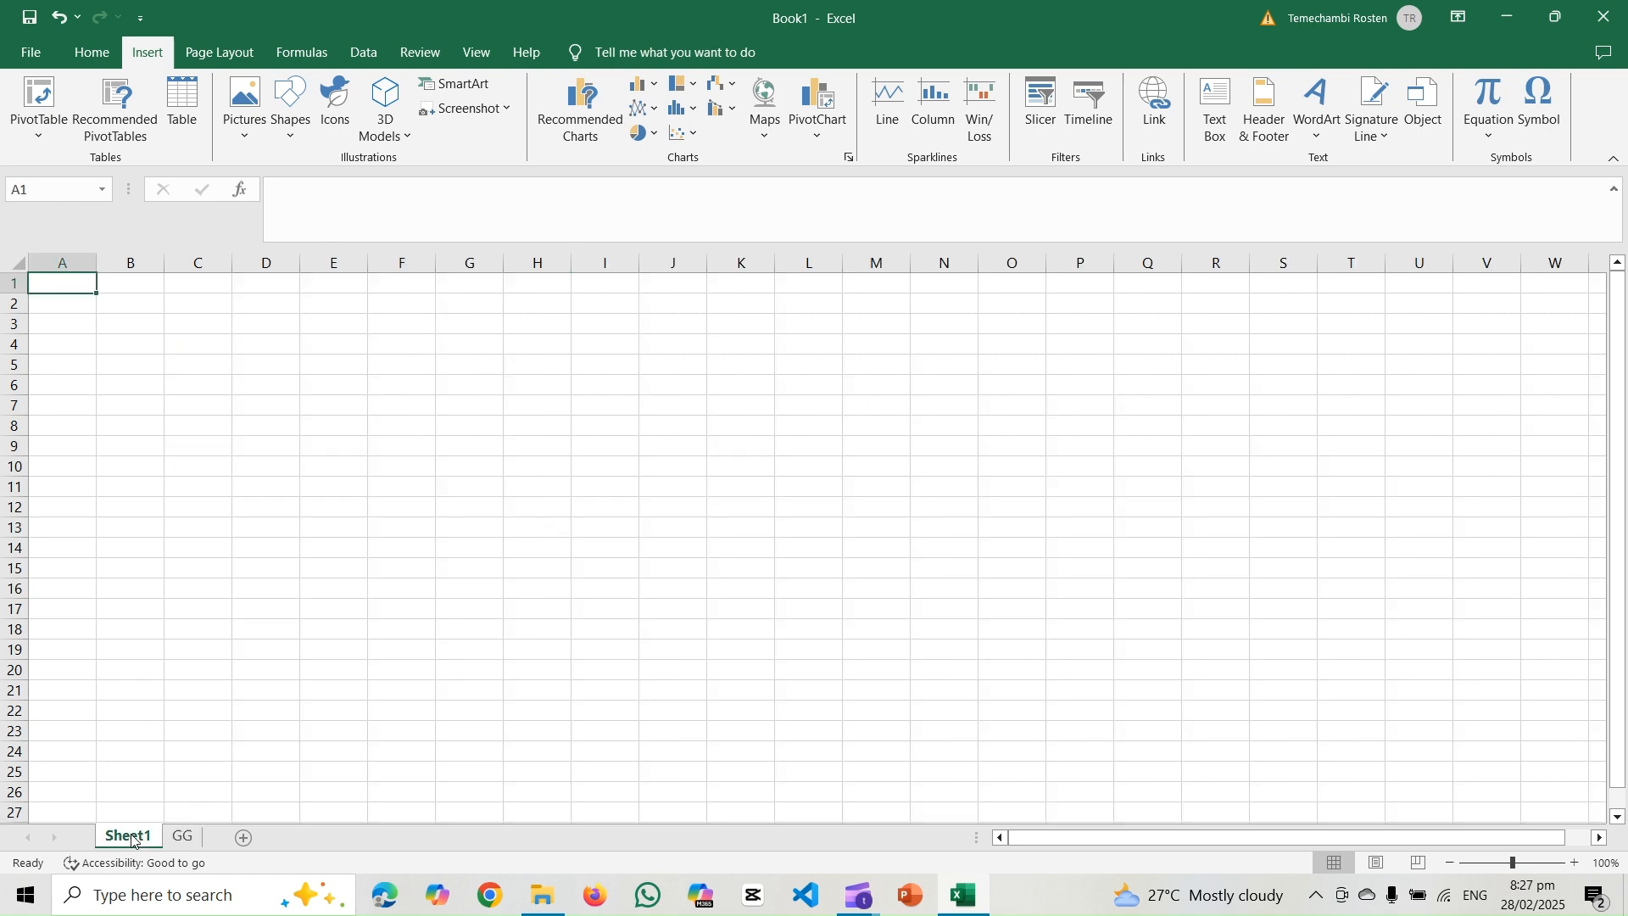
pyautogui.click(62, 305)
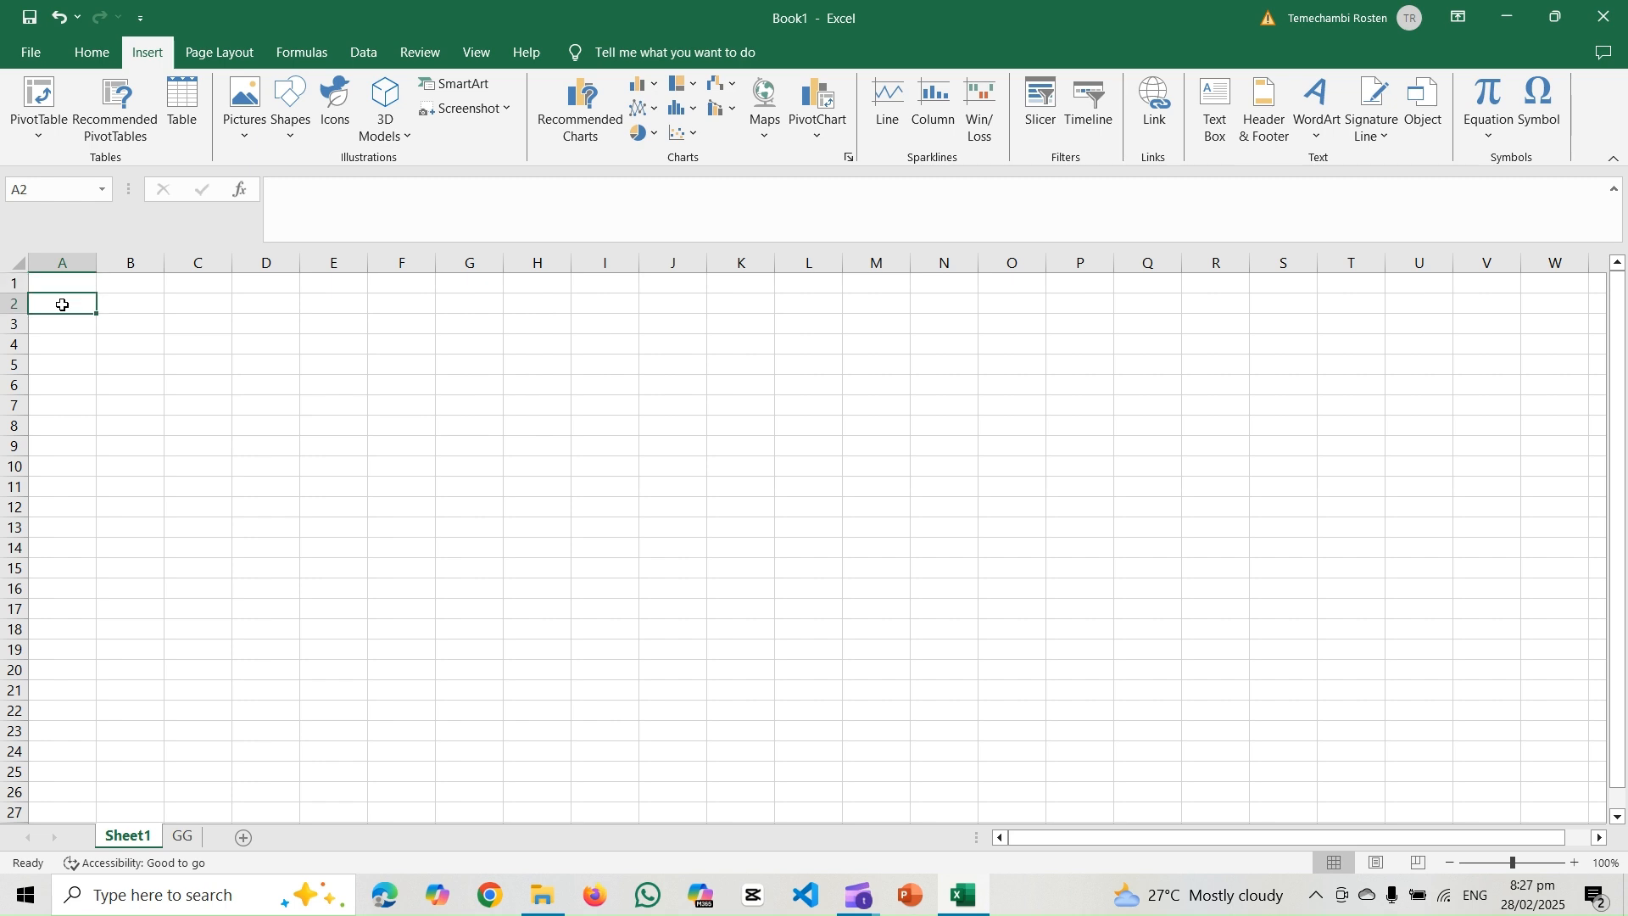
pyautogui.write('MEALS')
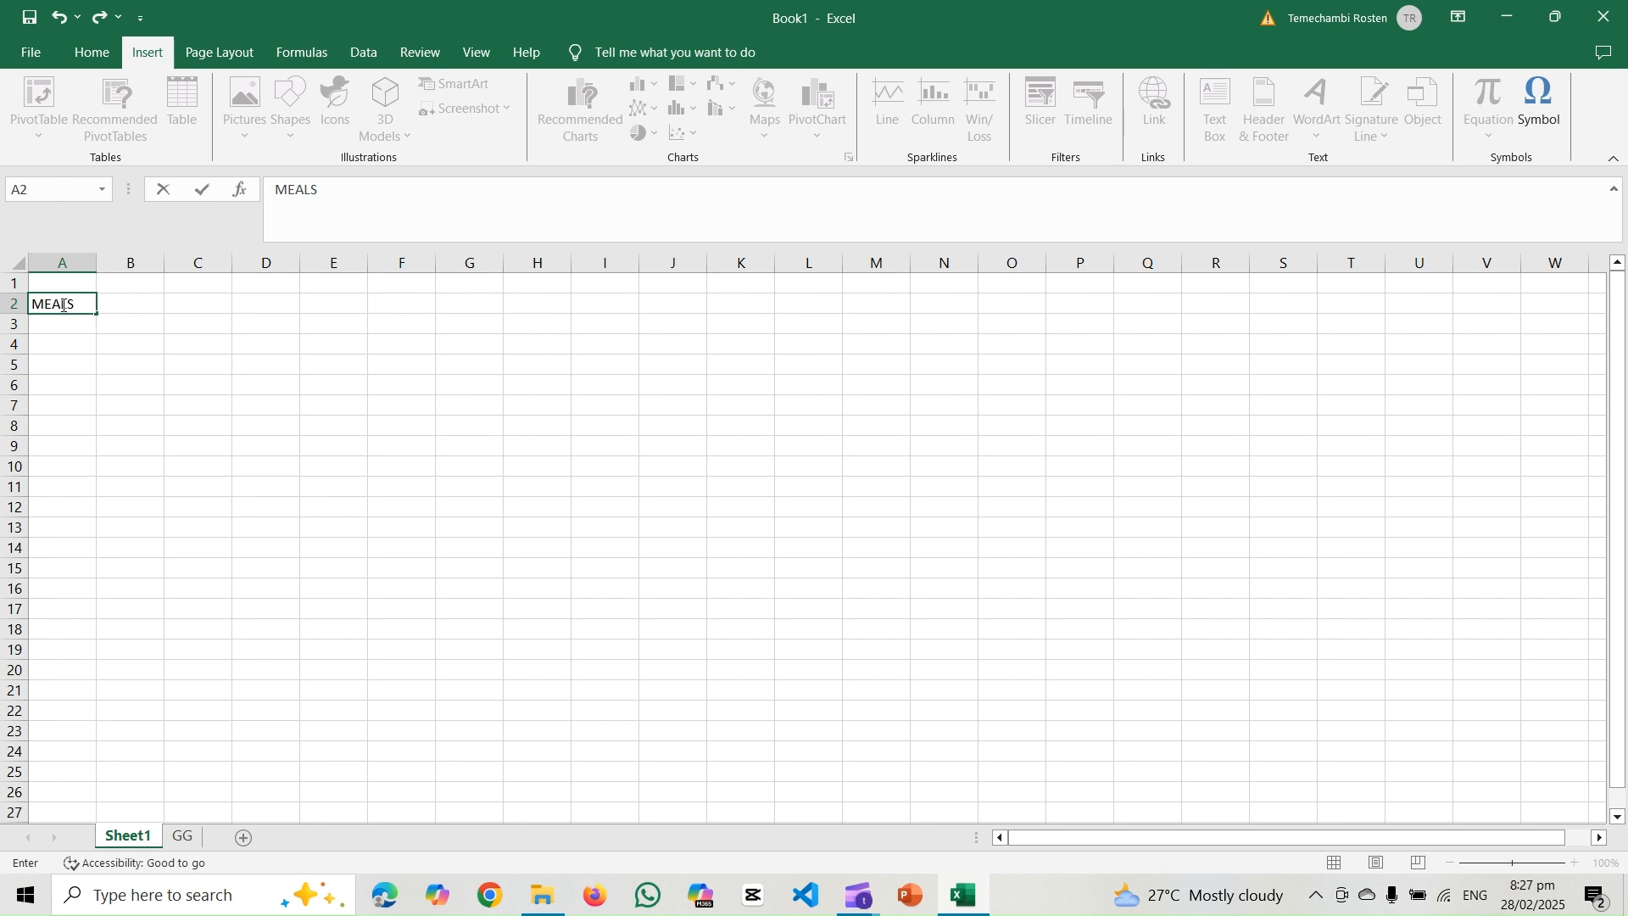
pyautogui.click(123, 311)
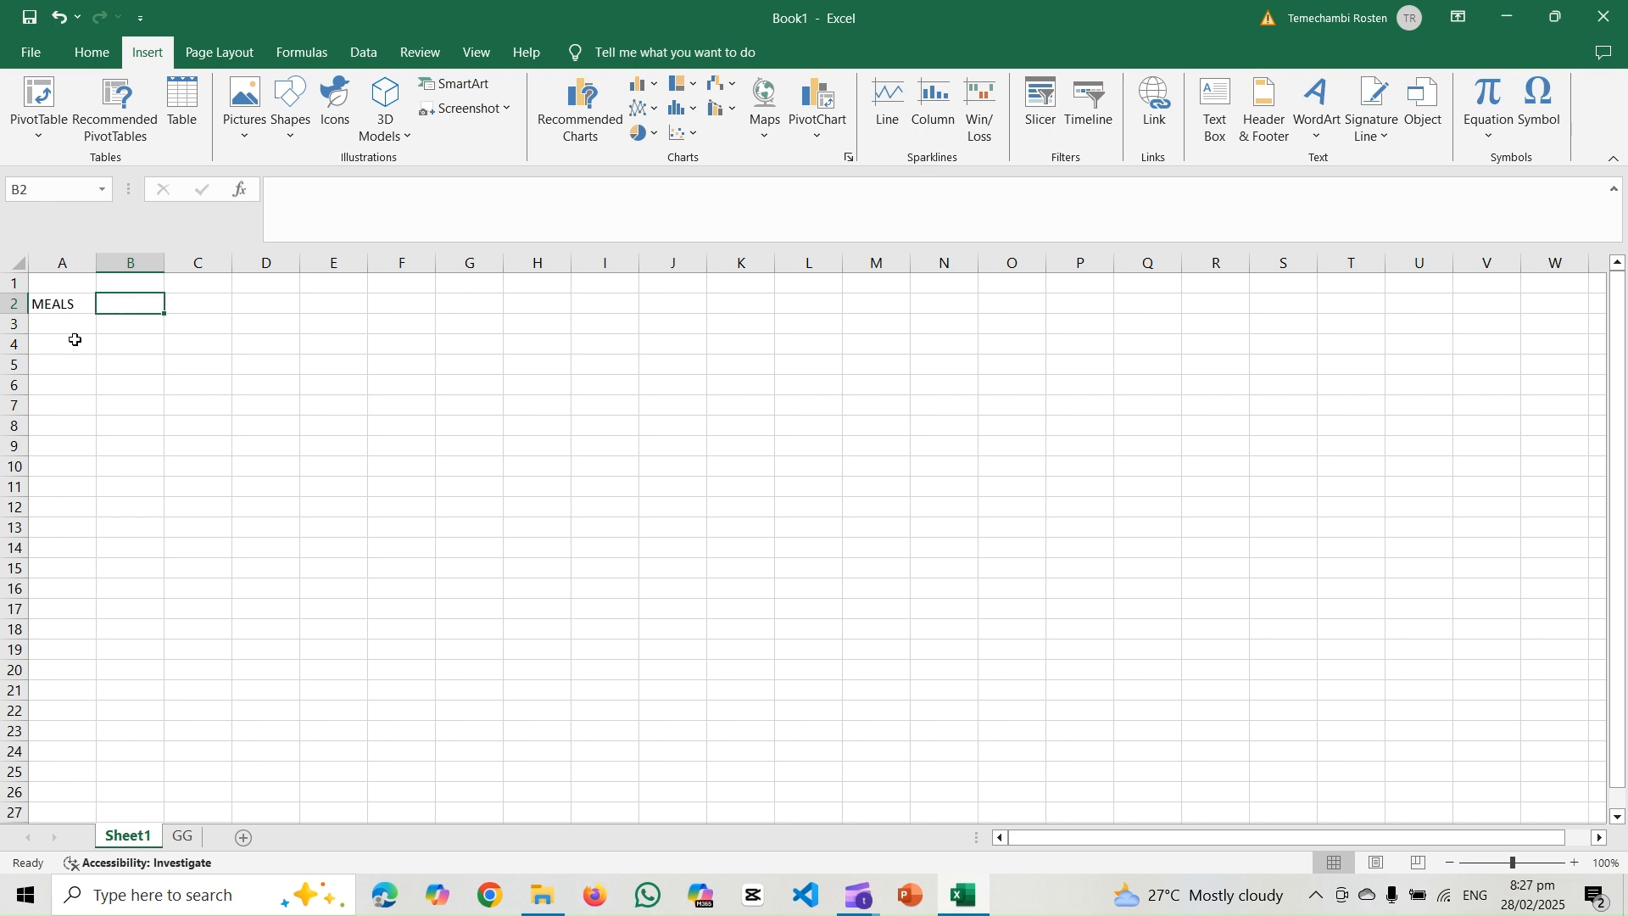
pyautogui.click(122, 342)
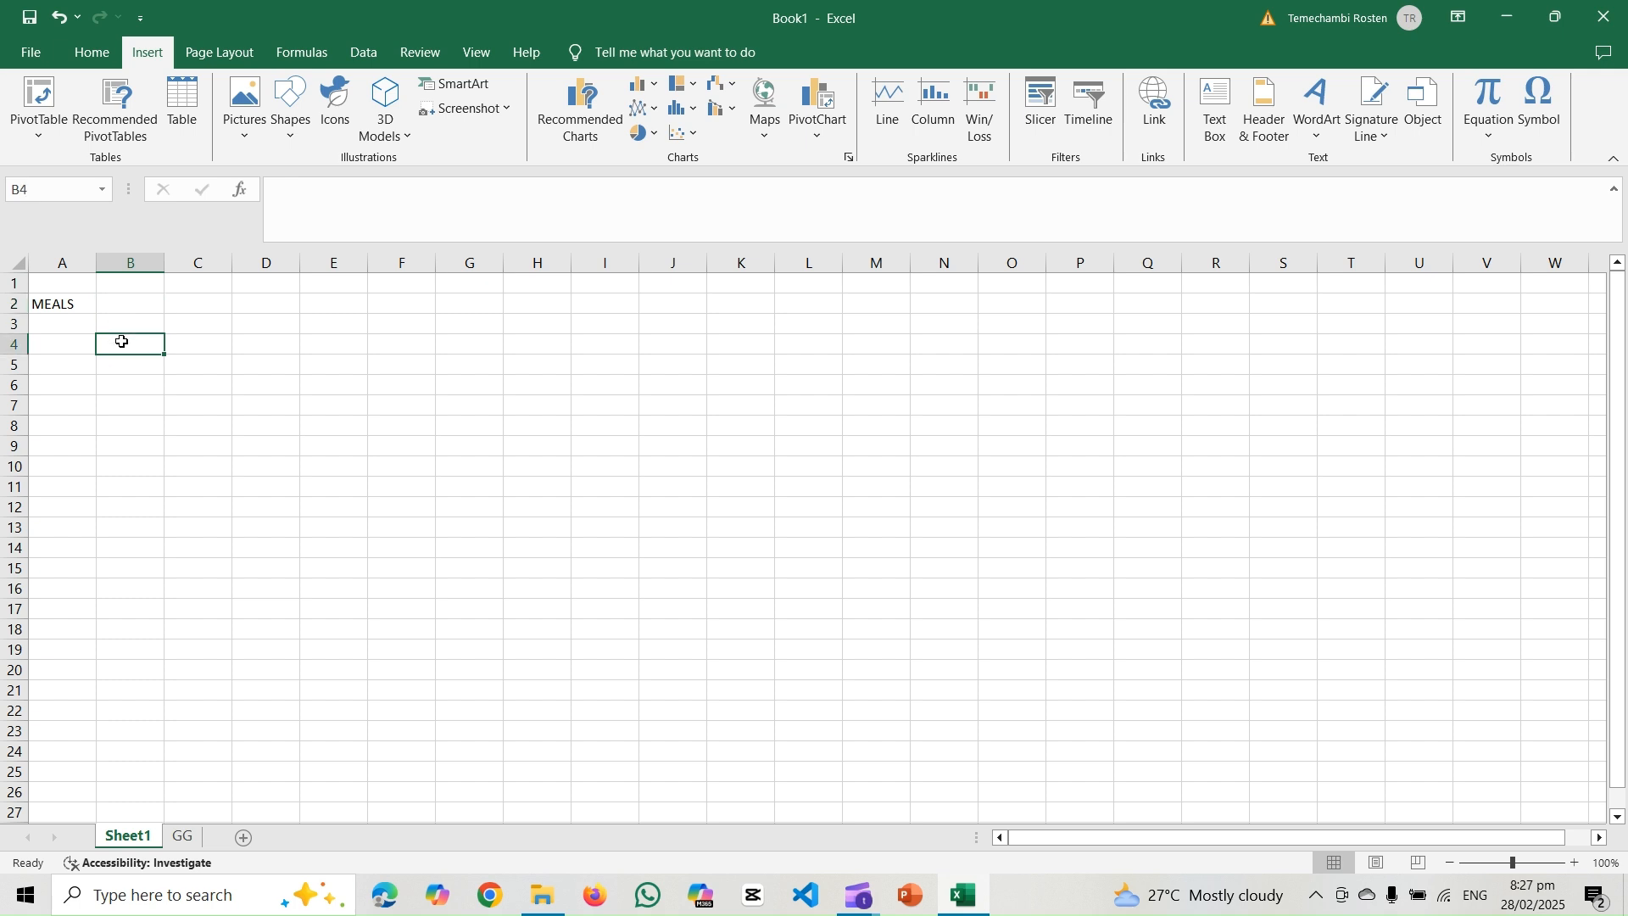
pyautogui.write('JAN')
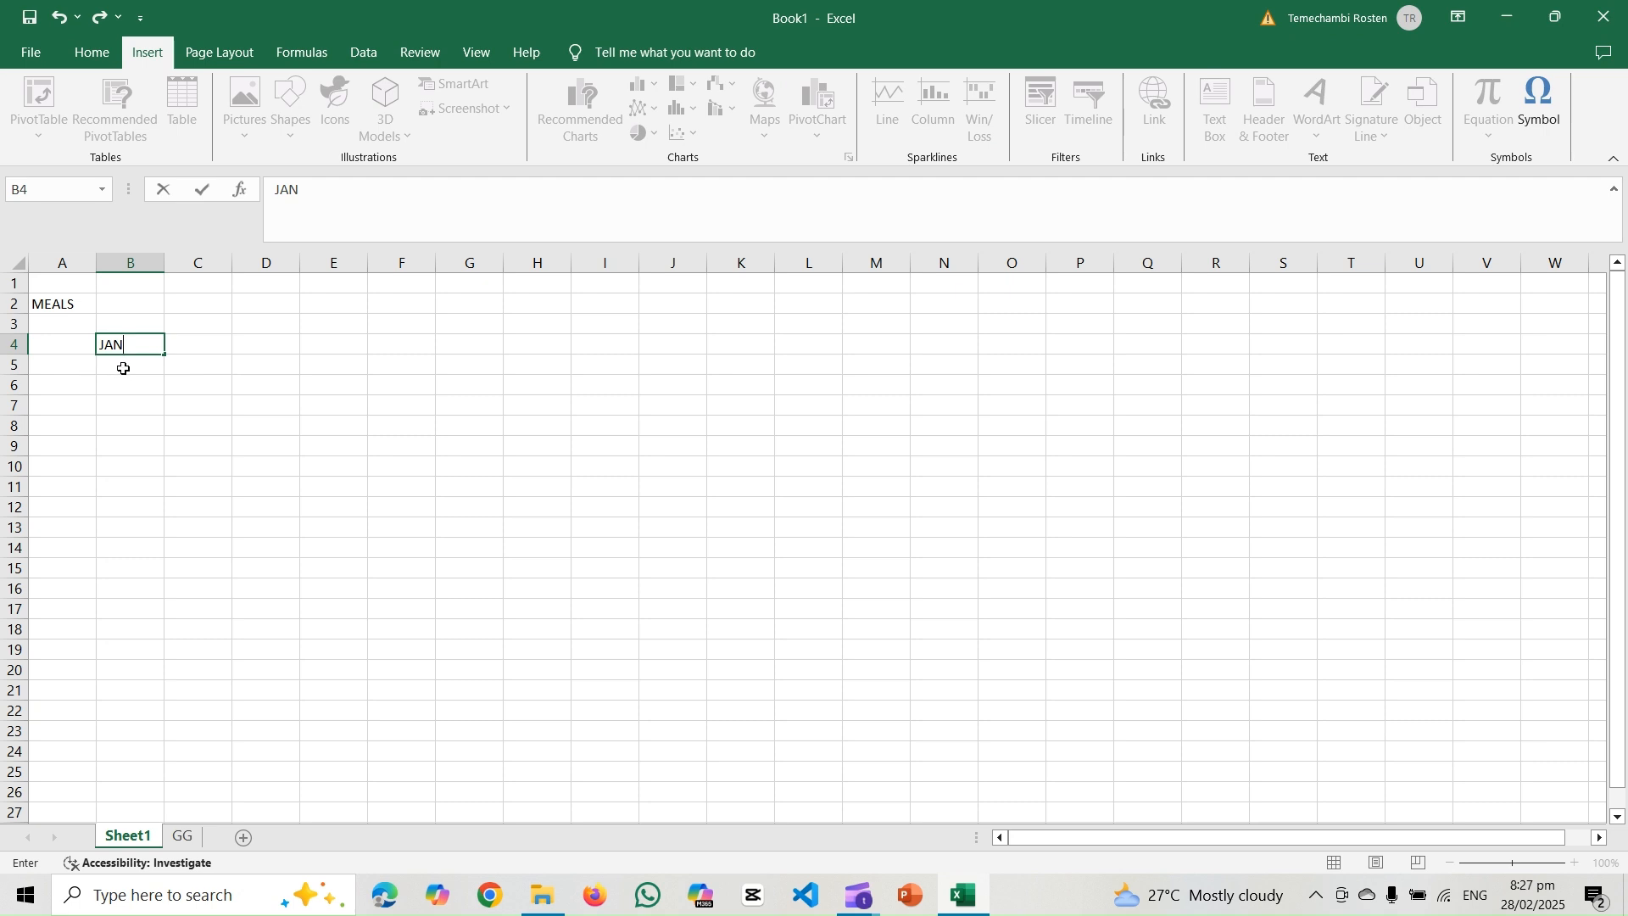
pyautogui.click(123, 369)
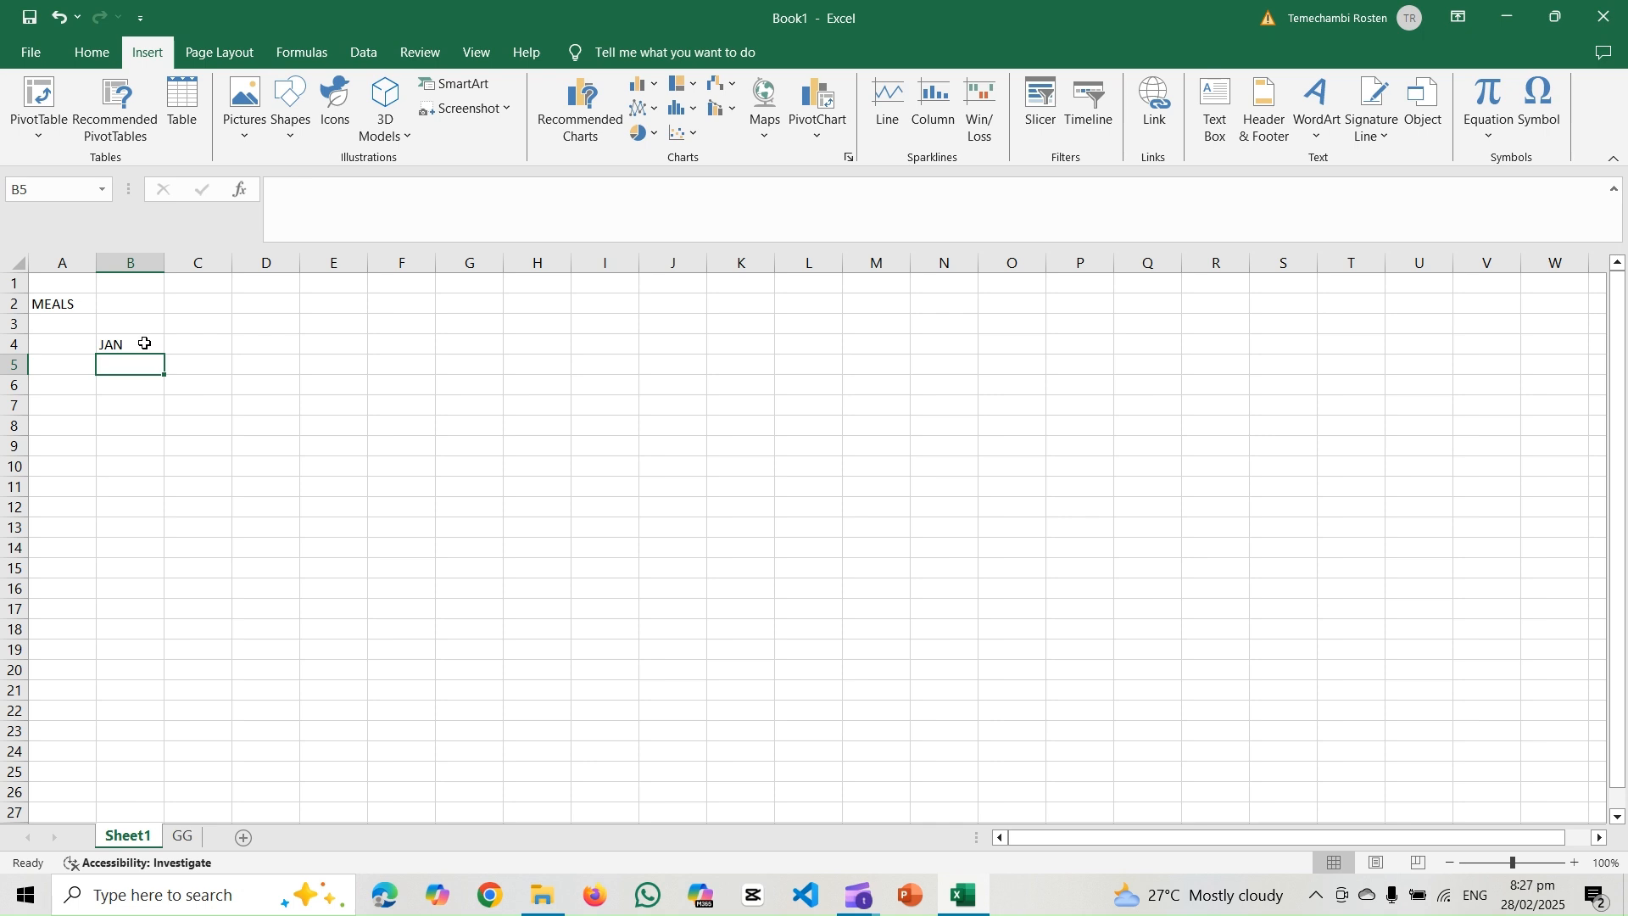
pyautogui.click(144, 343)
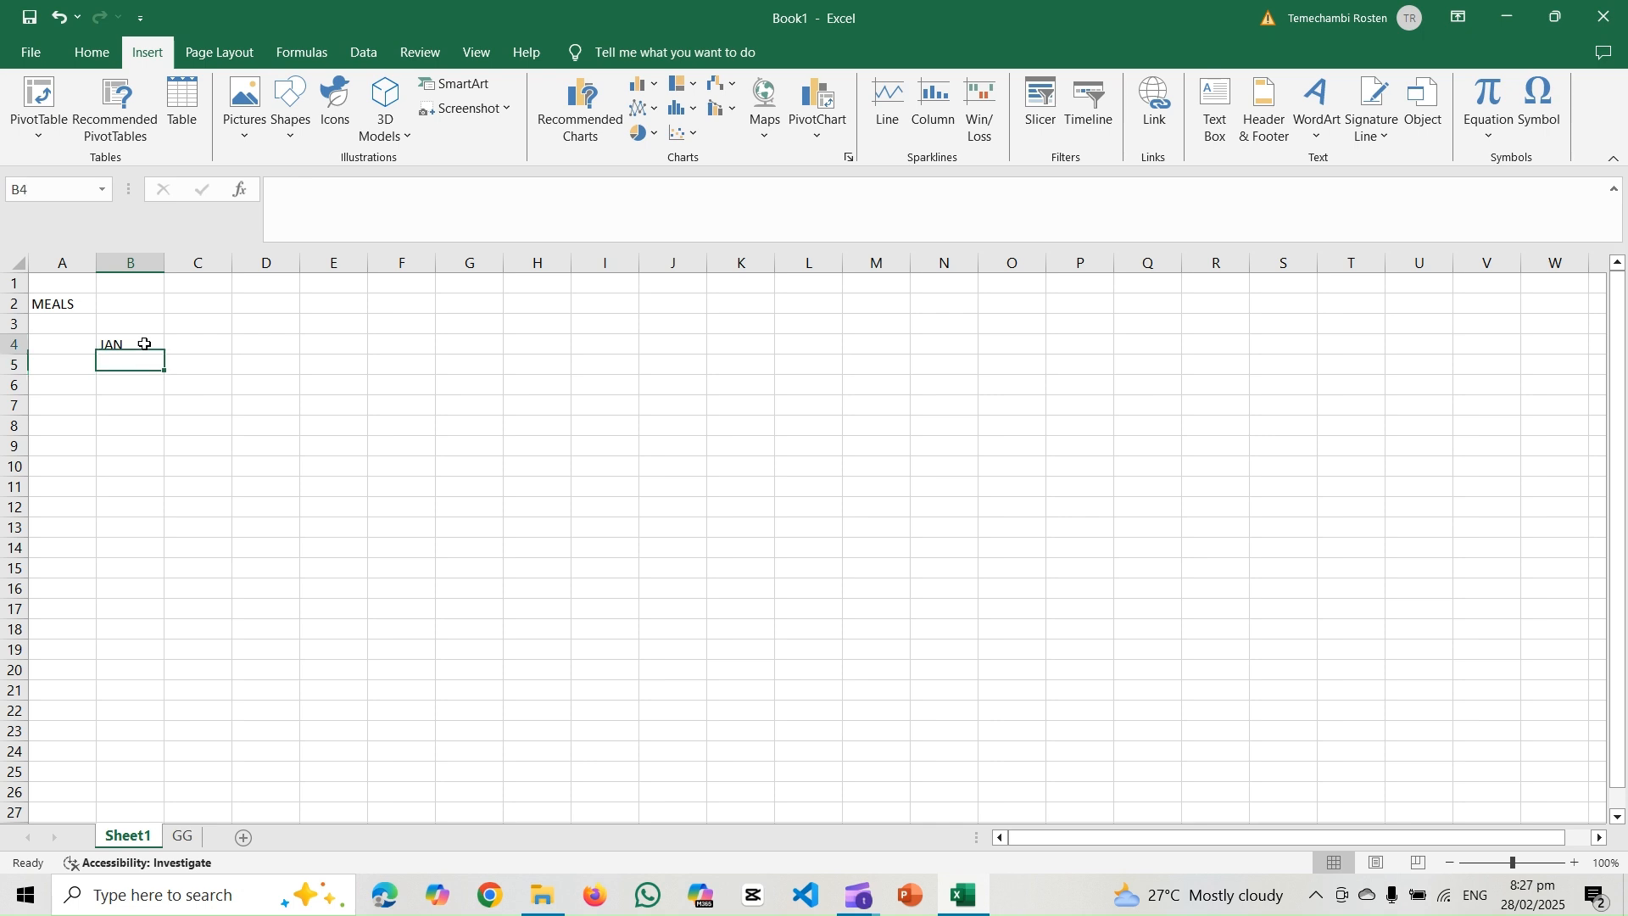
pyautogui.click(187, 344)
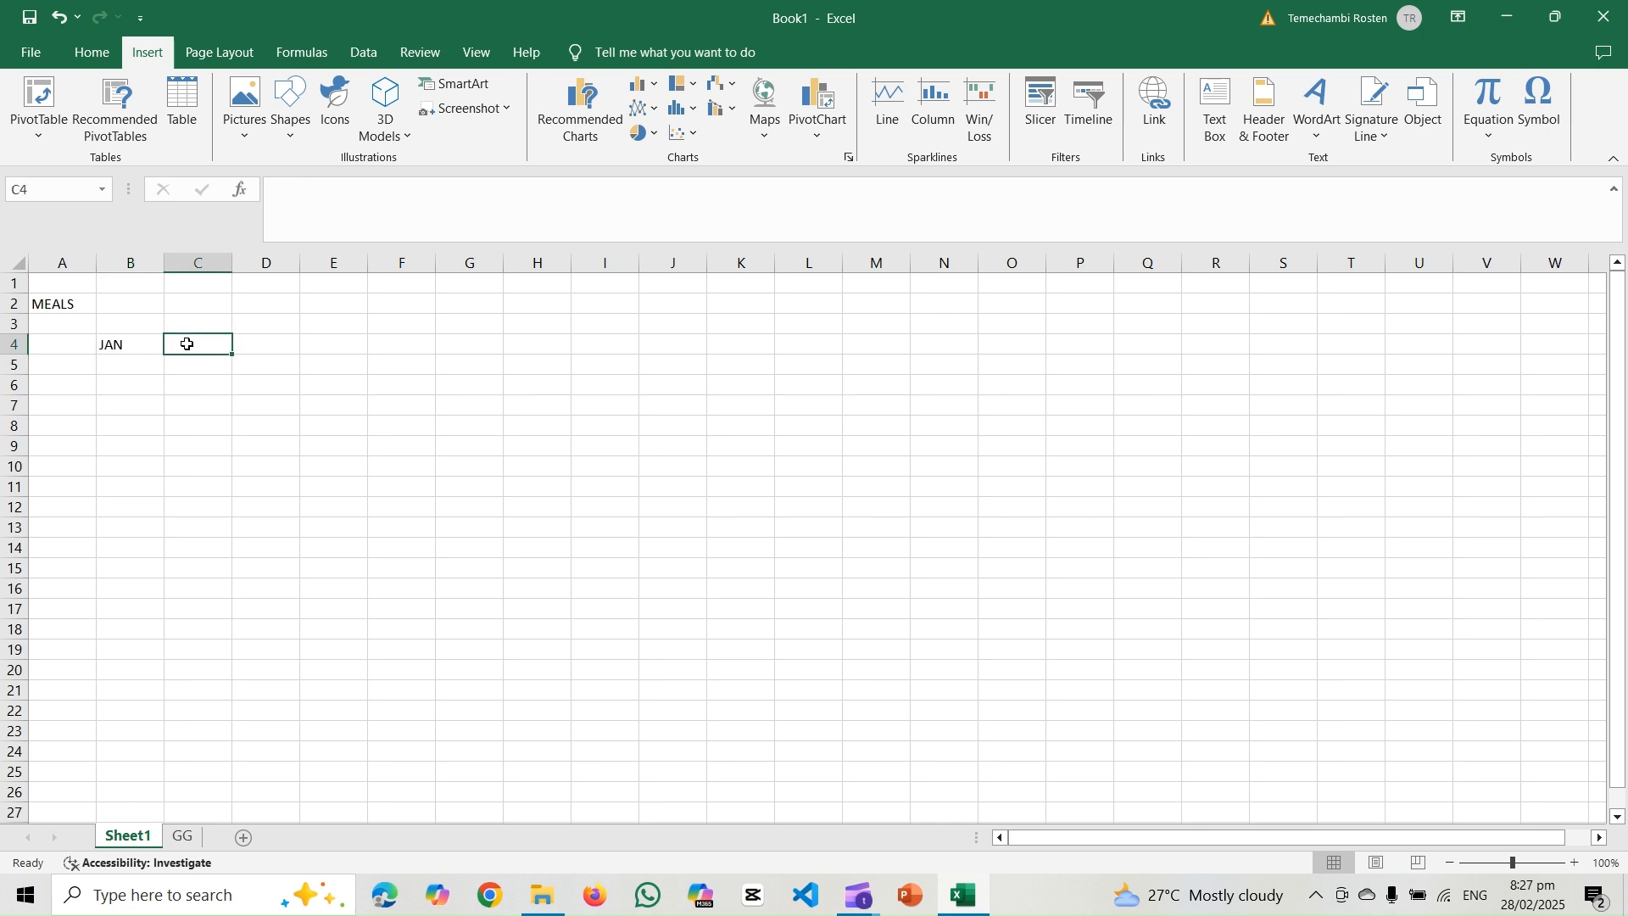
pyautogui.write('FEB')
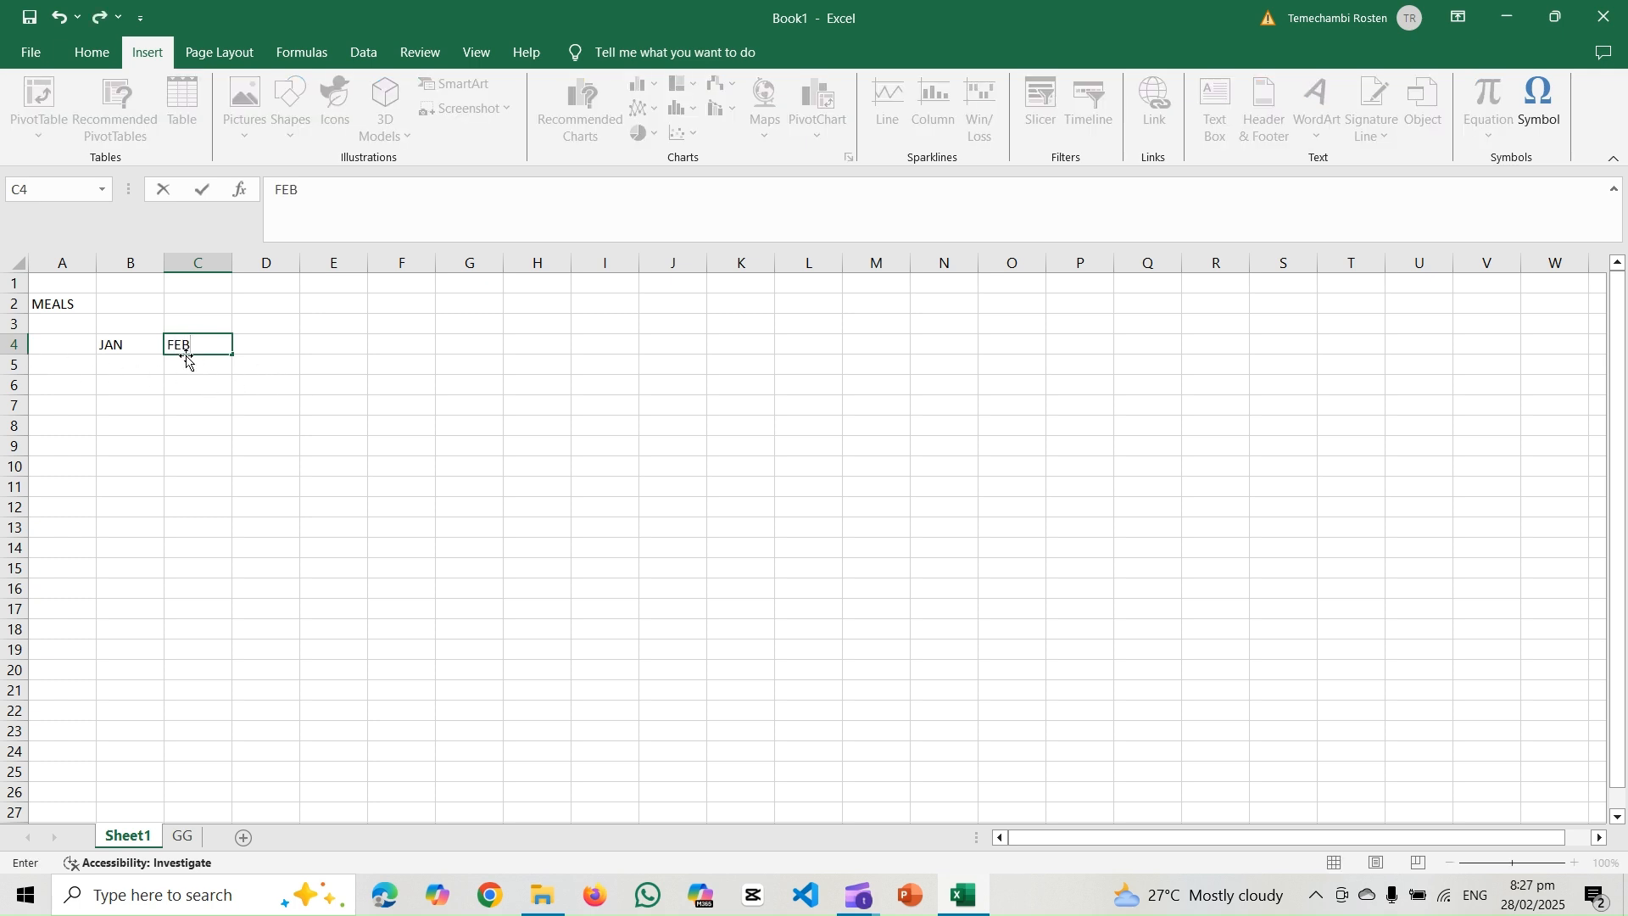
pyautogui.press('BackSpace')
pyautogui.press('BackSpace')
pyautogui.press('BackSpace')
# Step: Fill the month headers from JAN in B4 across to AUG in I4, and enter the row label RICE in A5
pyautogui.click(107, 347)
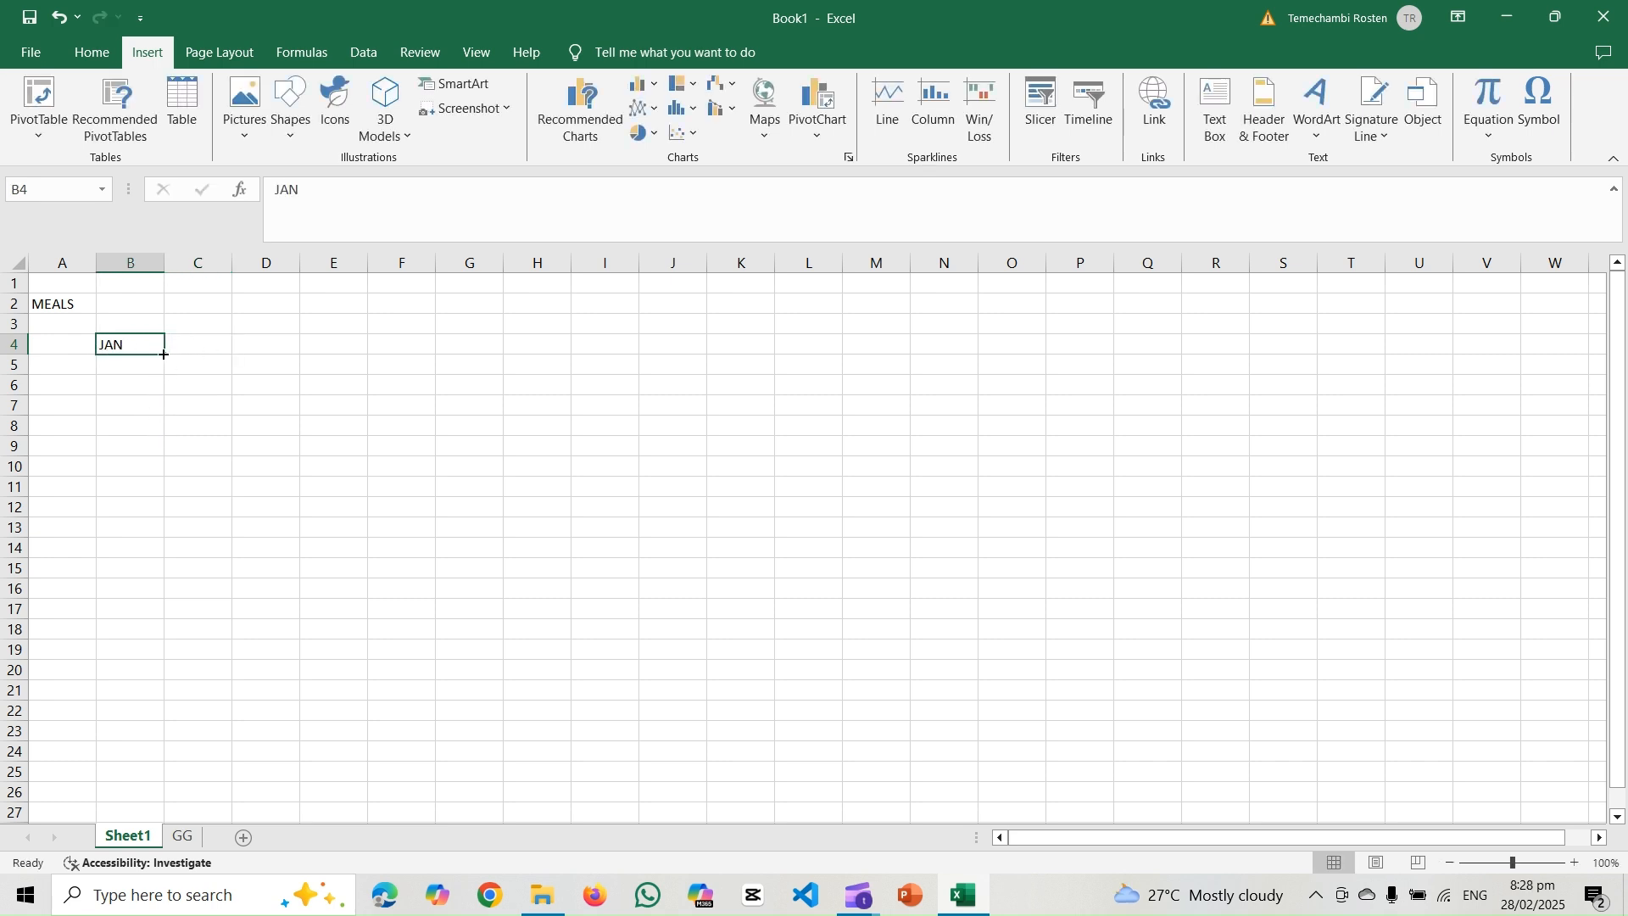
pyautogui.moveTo(164, 354); pyautogui.dragTo(669, 347)
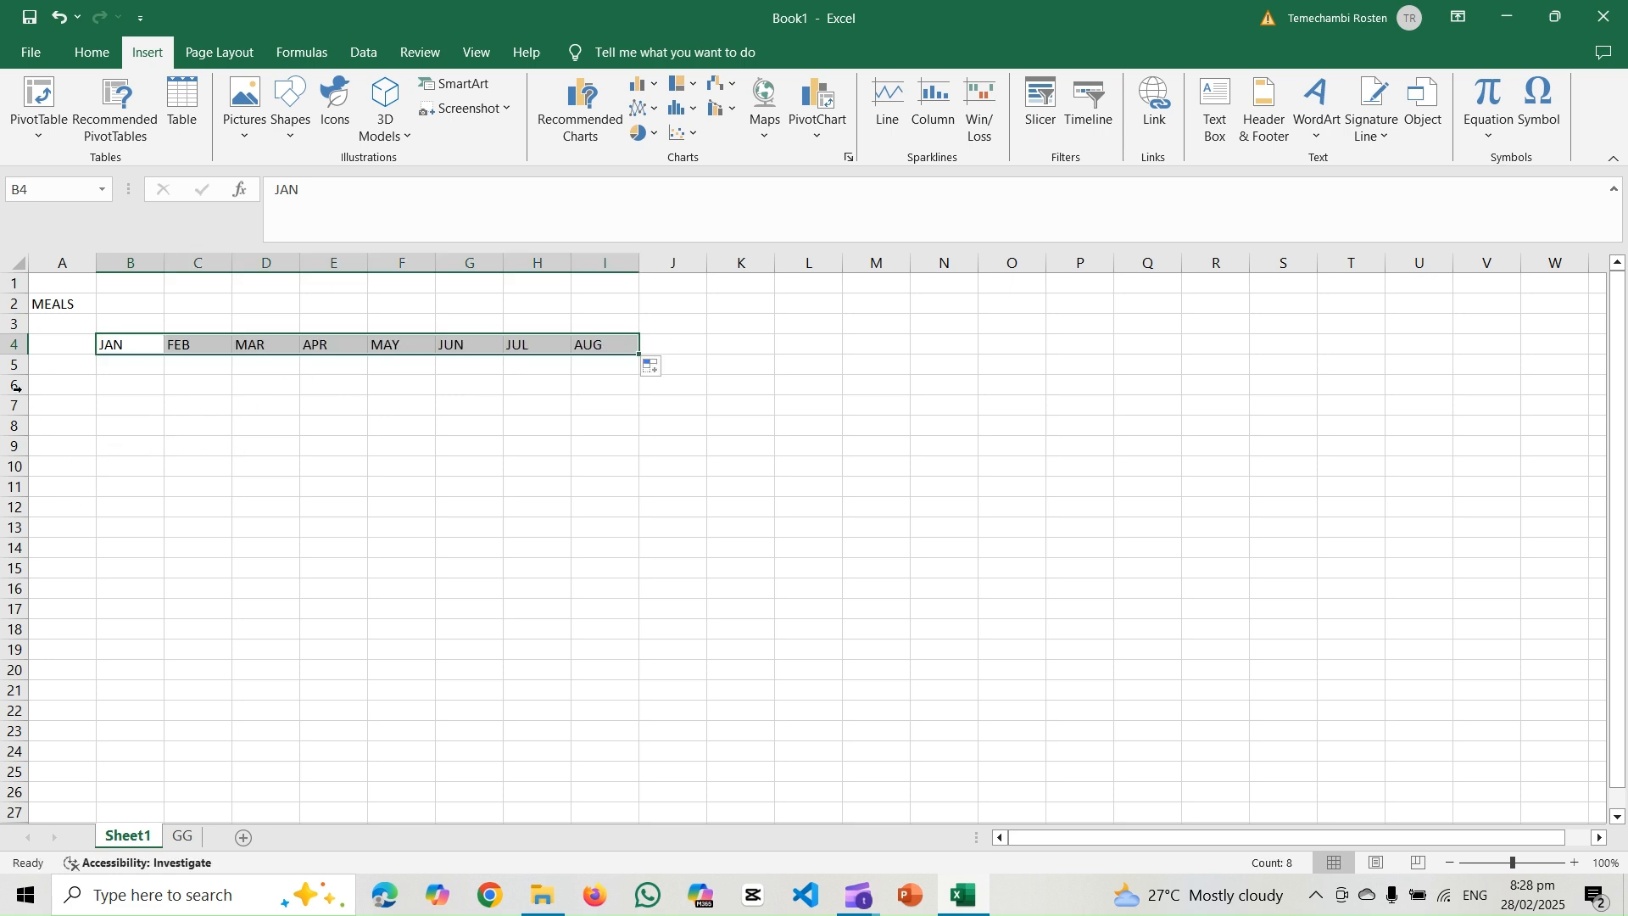
pyautogui.click(65, 362)
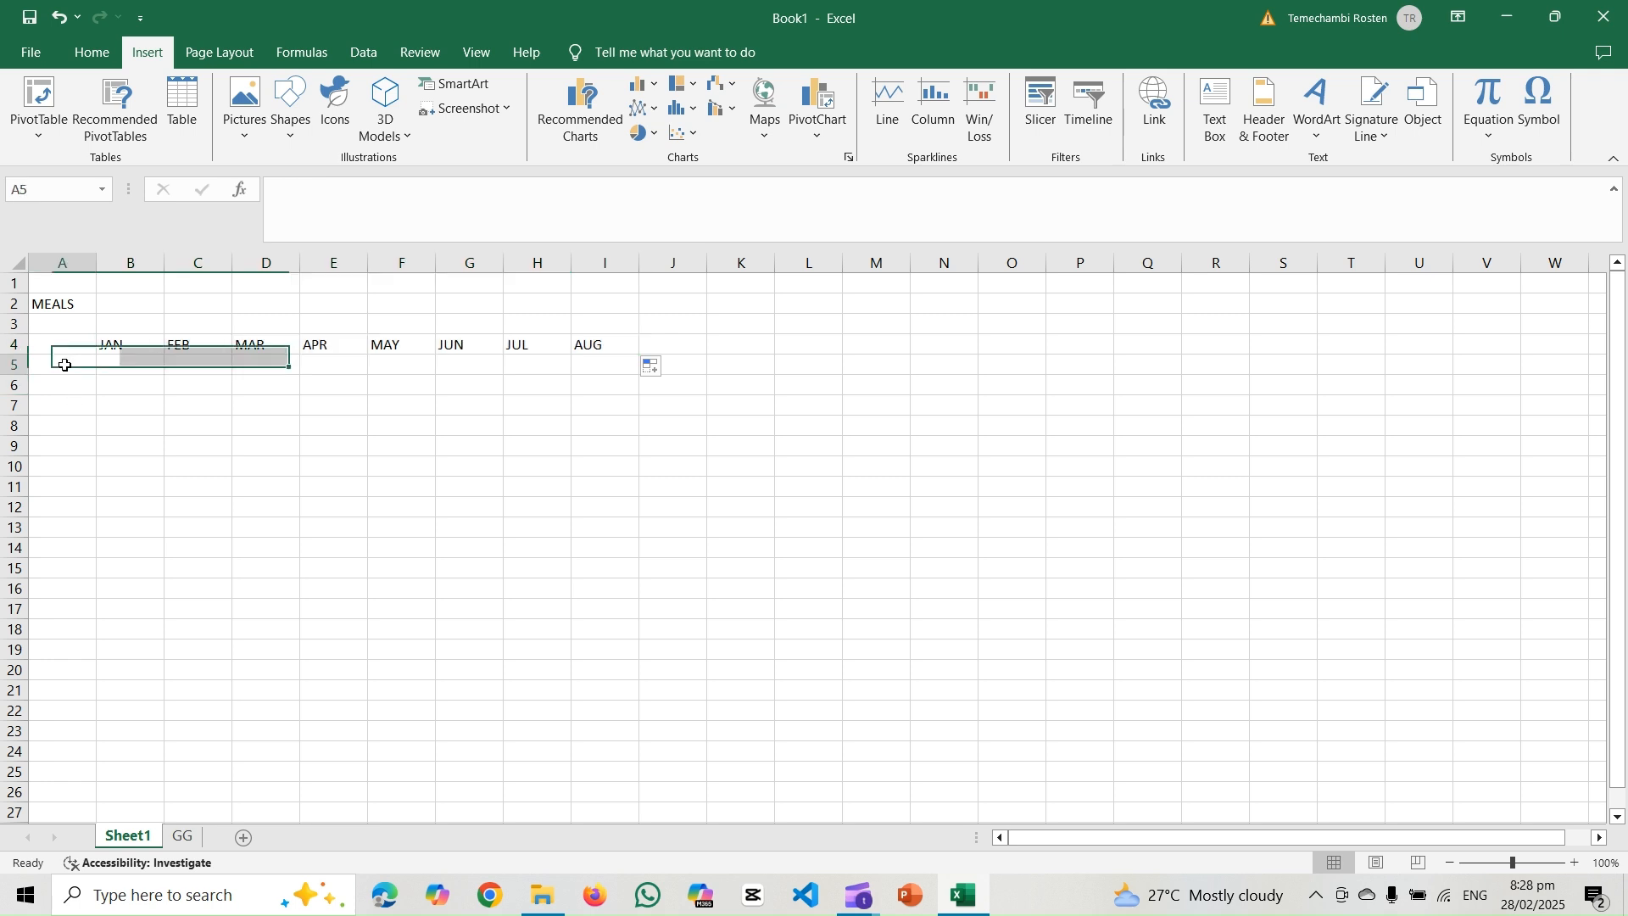
pyautogui.write('RIC')
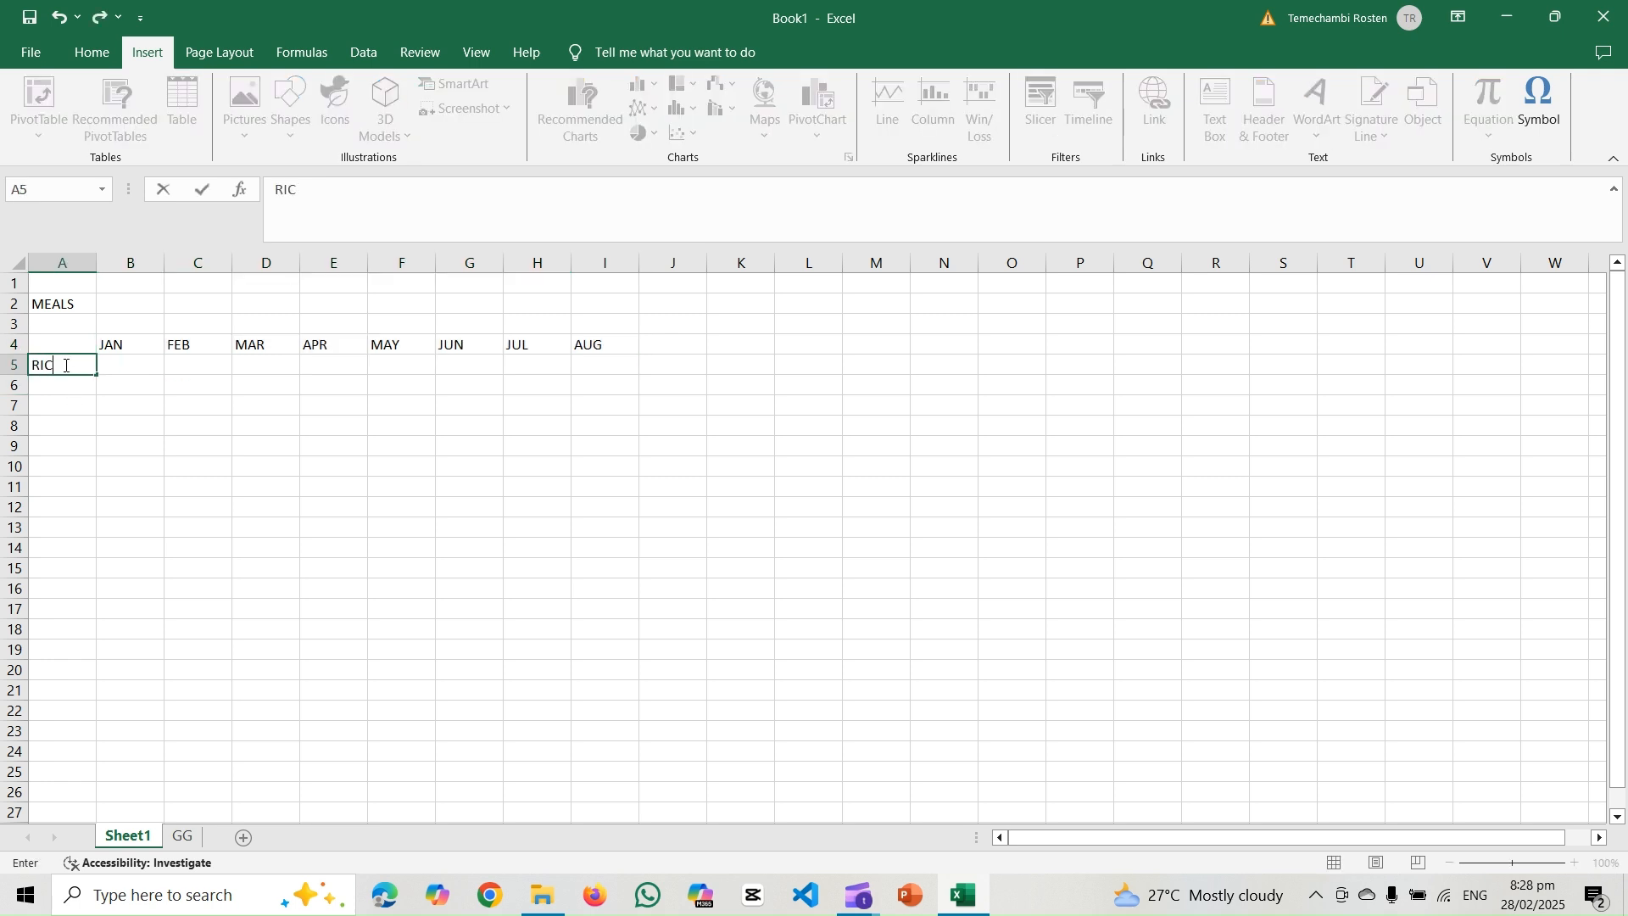
pyautogui.write('E')
pyautogui.press('Tab')
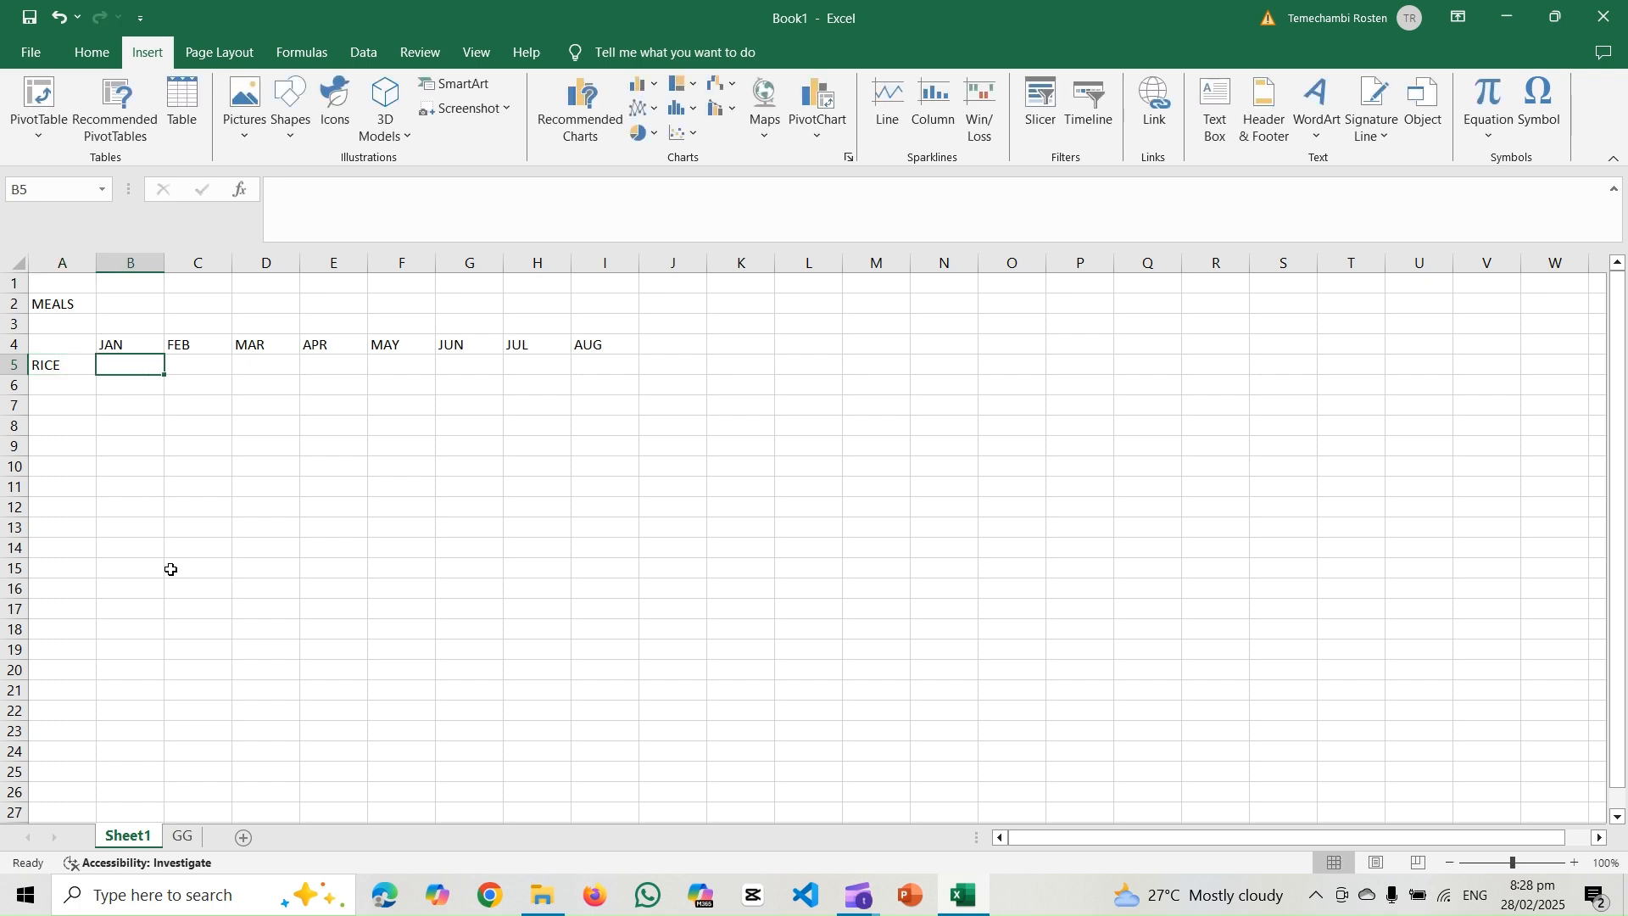
# Step: Enter 20 as the January value for RICE in B5 and fill it across the row to August
pyautogui.write('2020')
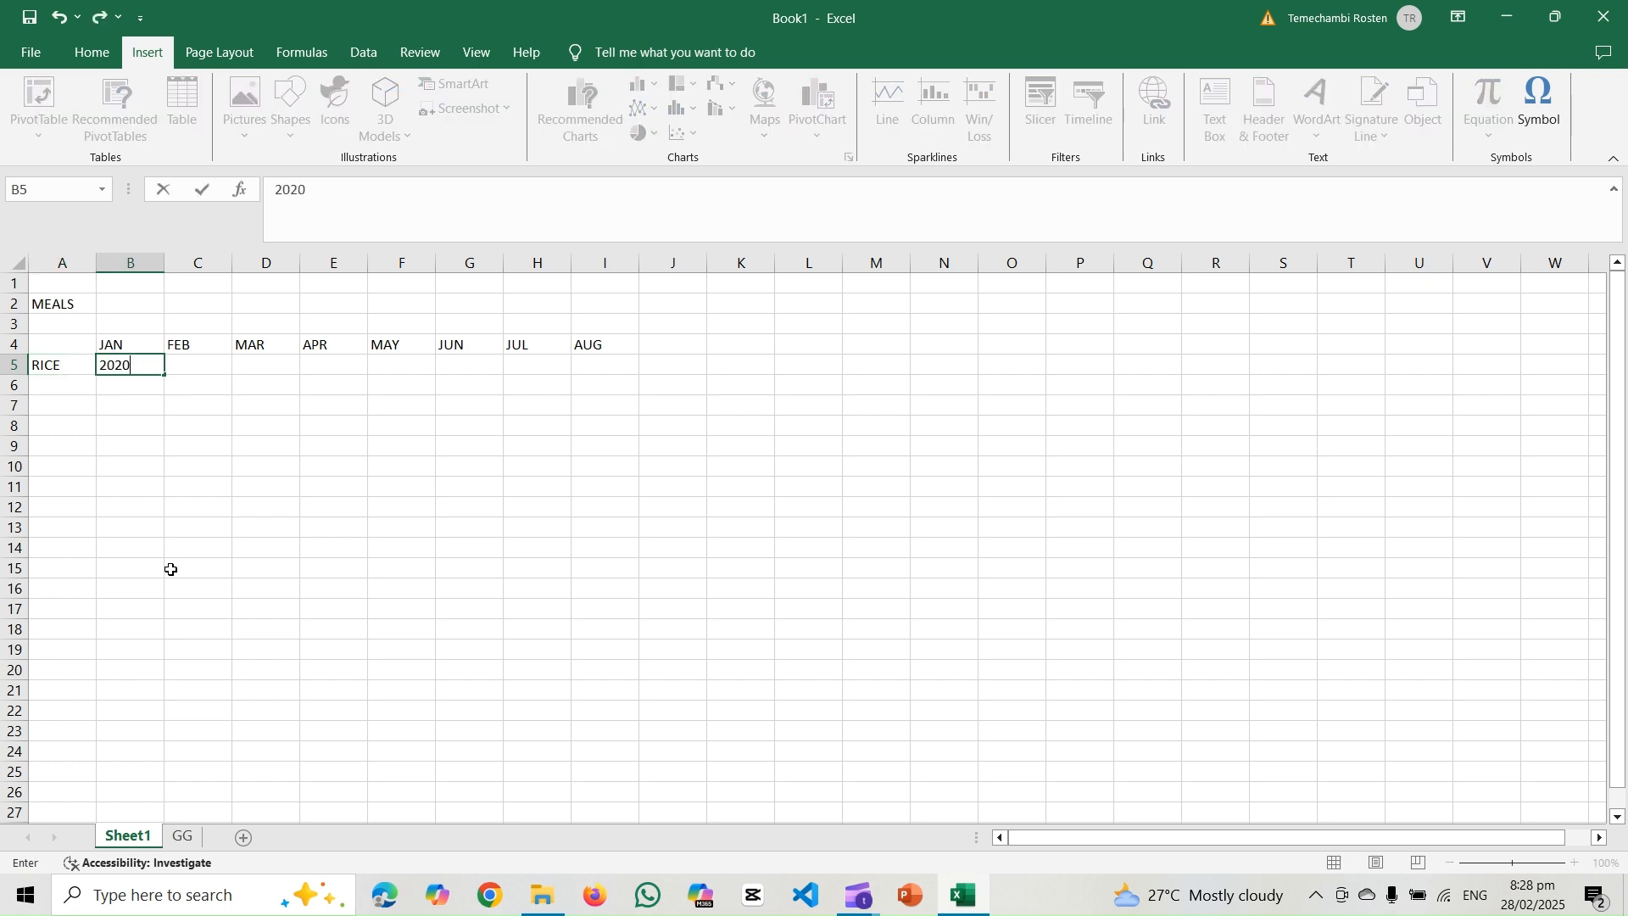
pyautogui.press('BackSpace')
pyautogui.press('BackSpace')
pyautogui.press('Tab')
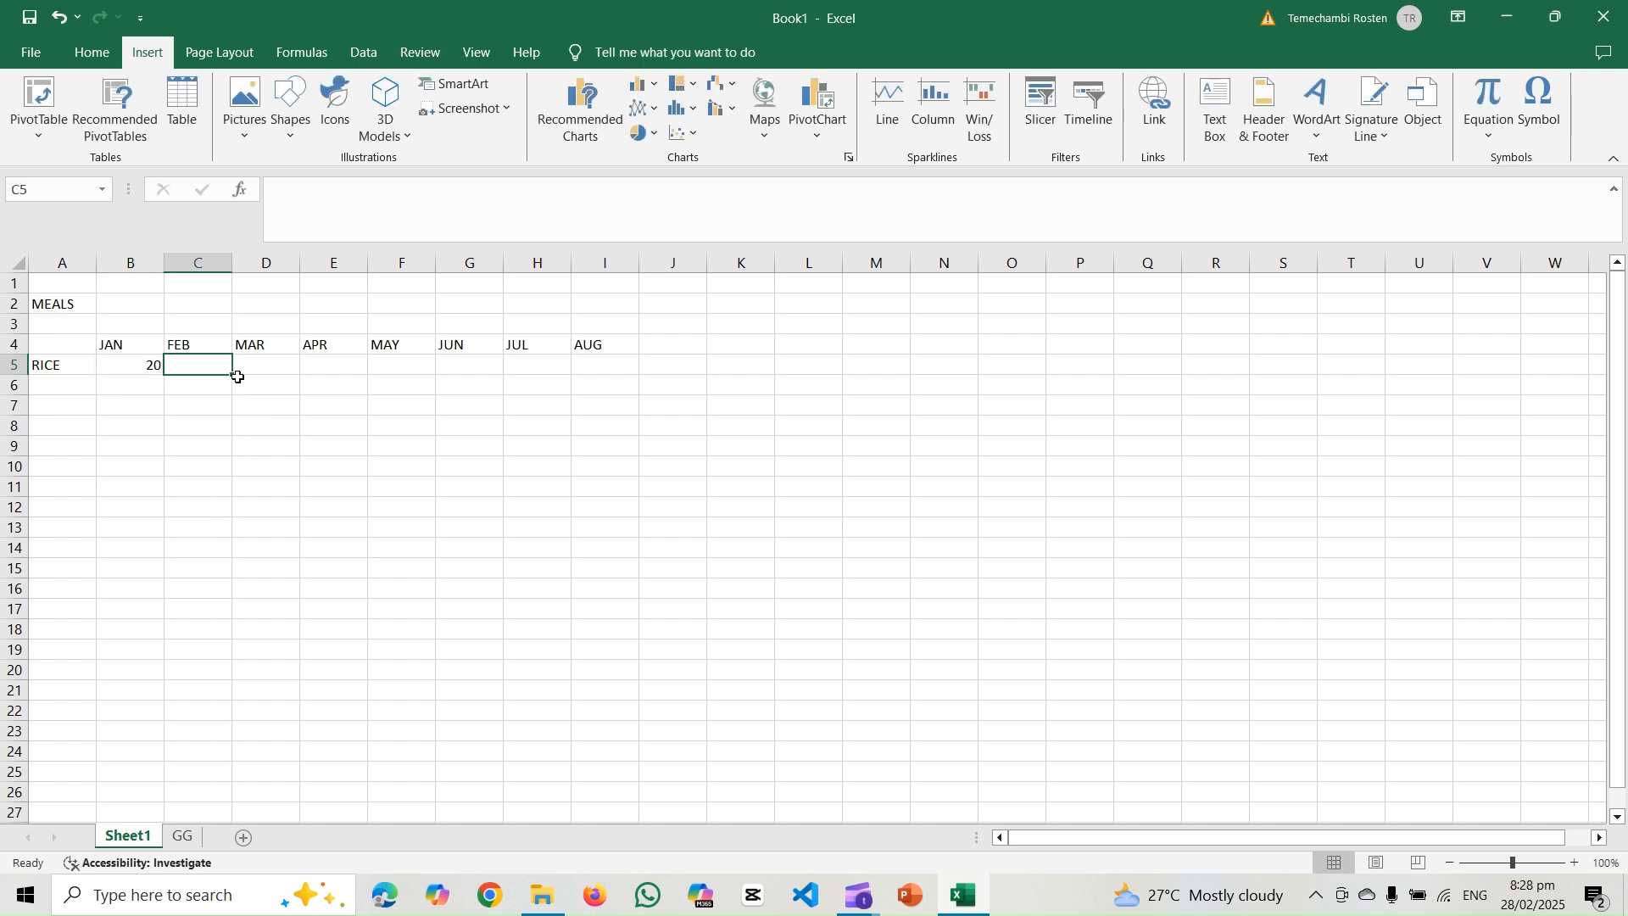
pyautogui.moveTo(231, 377); pyautogui.dragTo(612, 376)
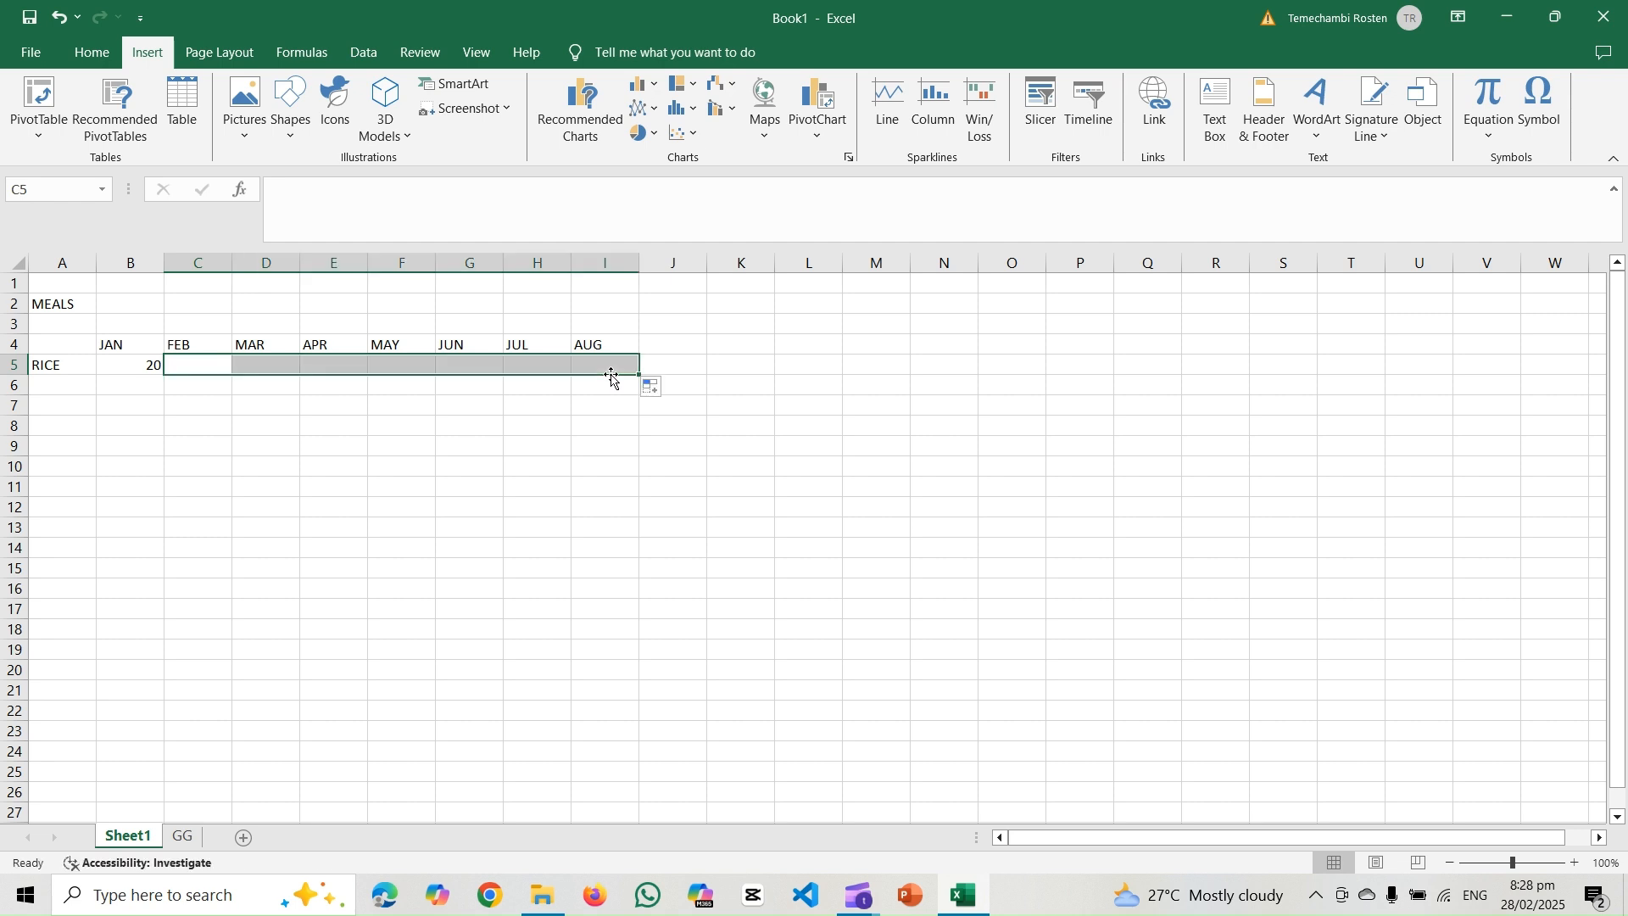
pyautogui.click(151, 364)
pyautogui.moveTo(163, 373); pyautogui.dragTo(614, 392)
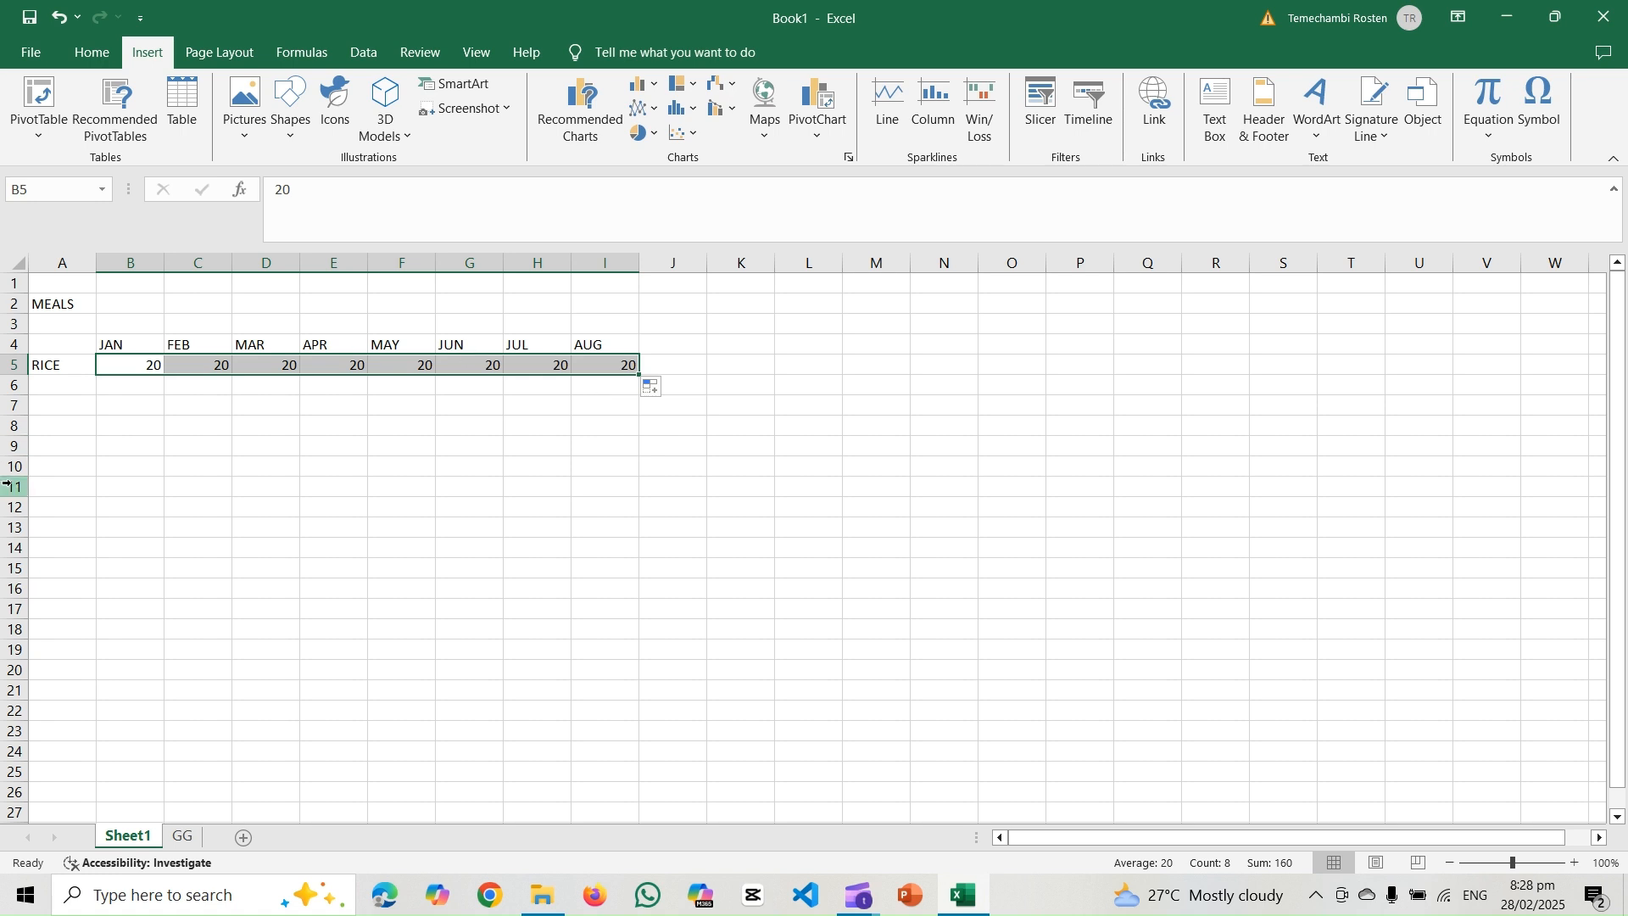
pyautogui.click(291, 494)
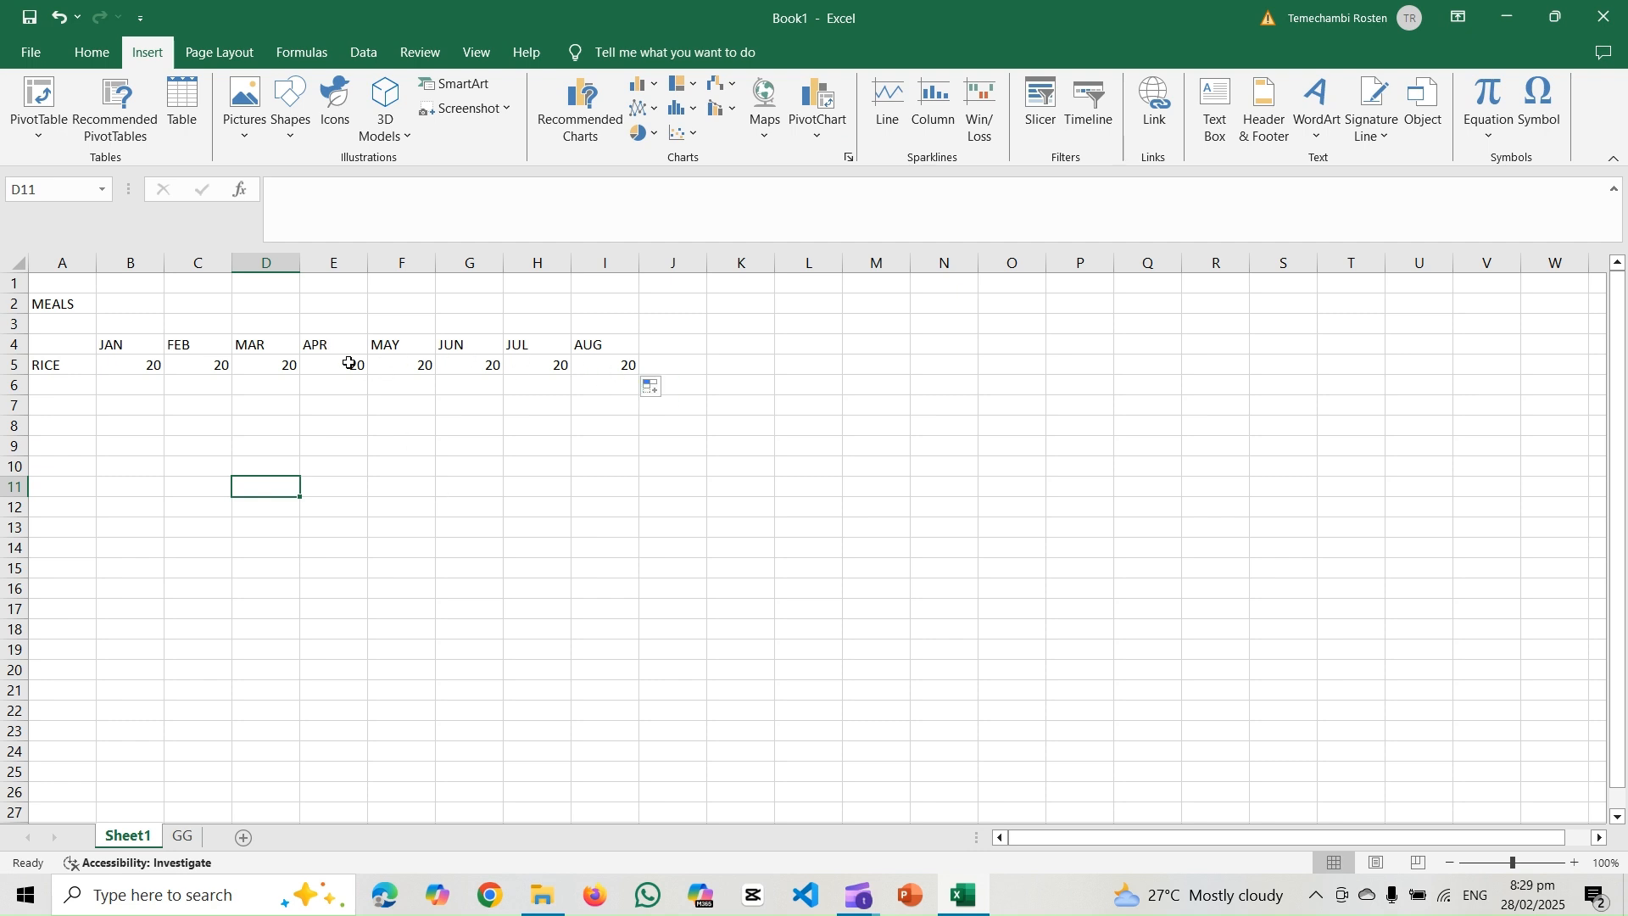
pyautogui.click(625, 366)
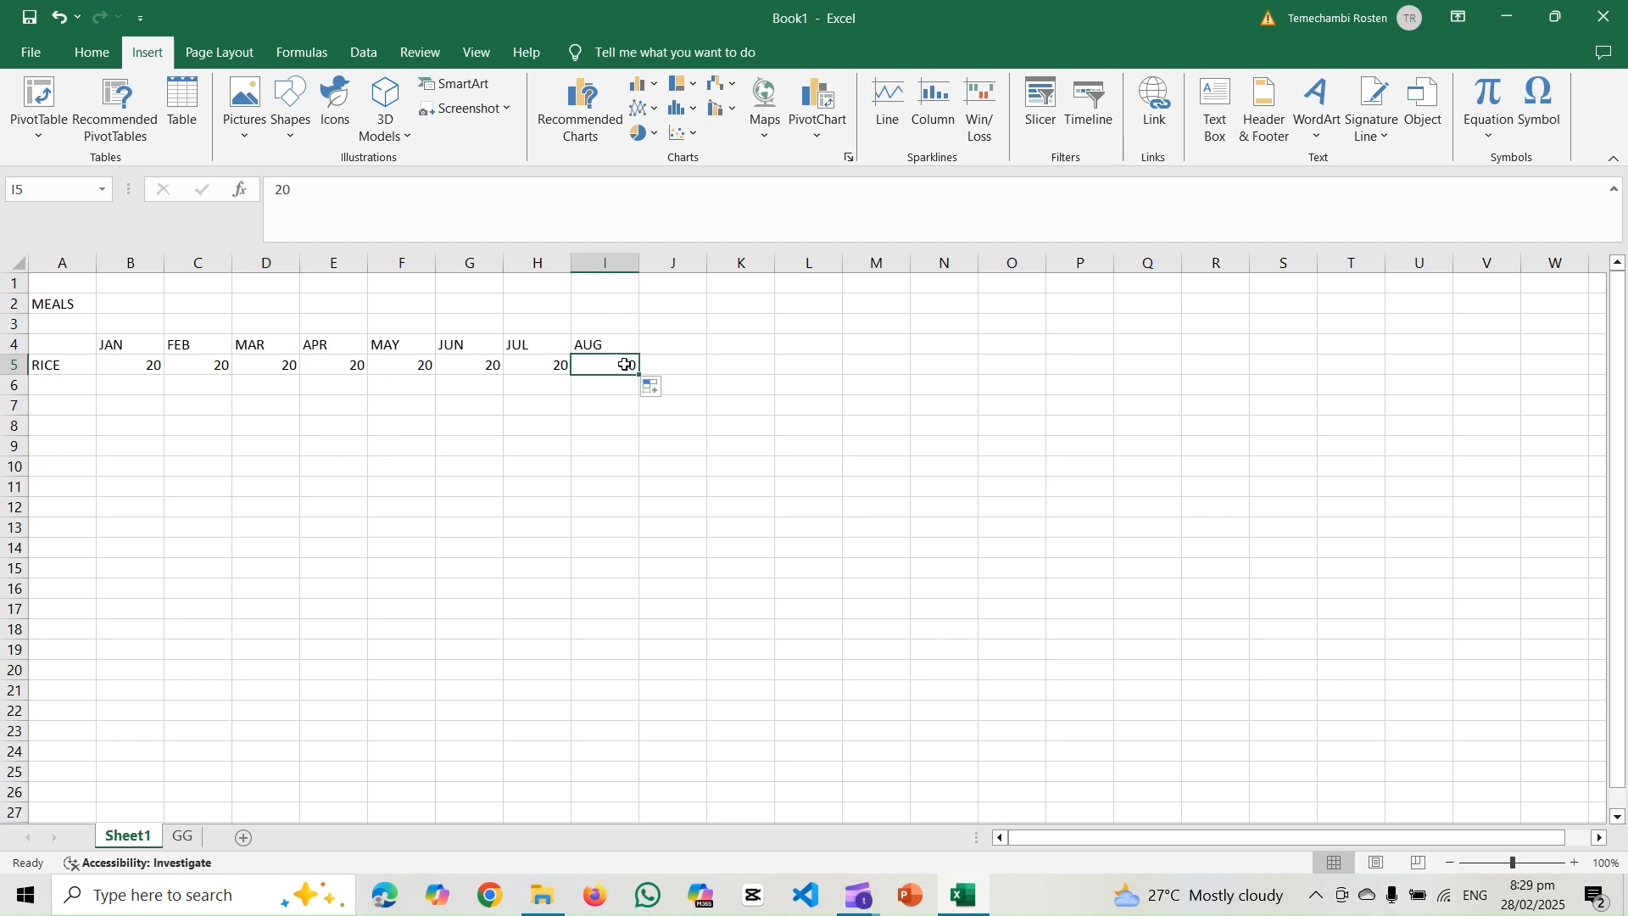
pyautogui.press('Return')
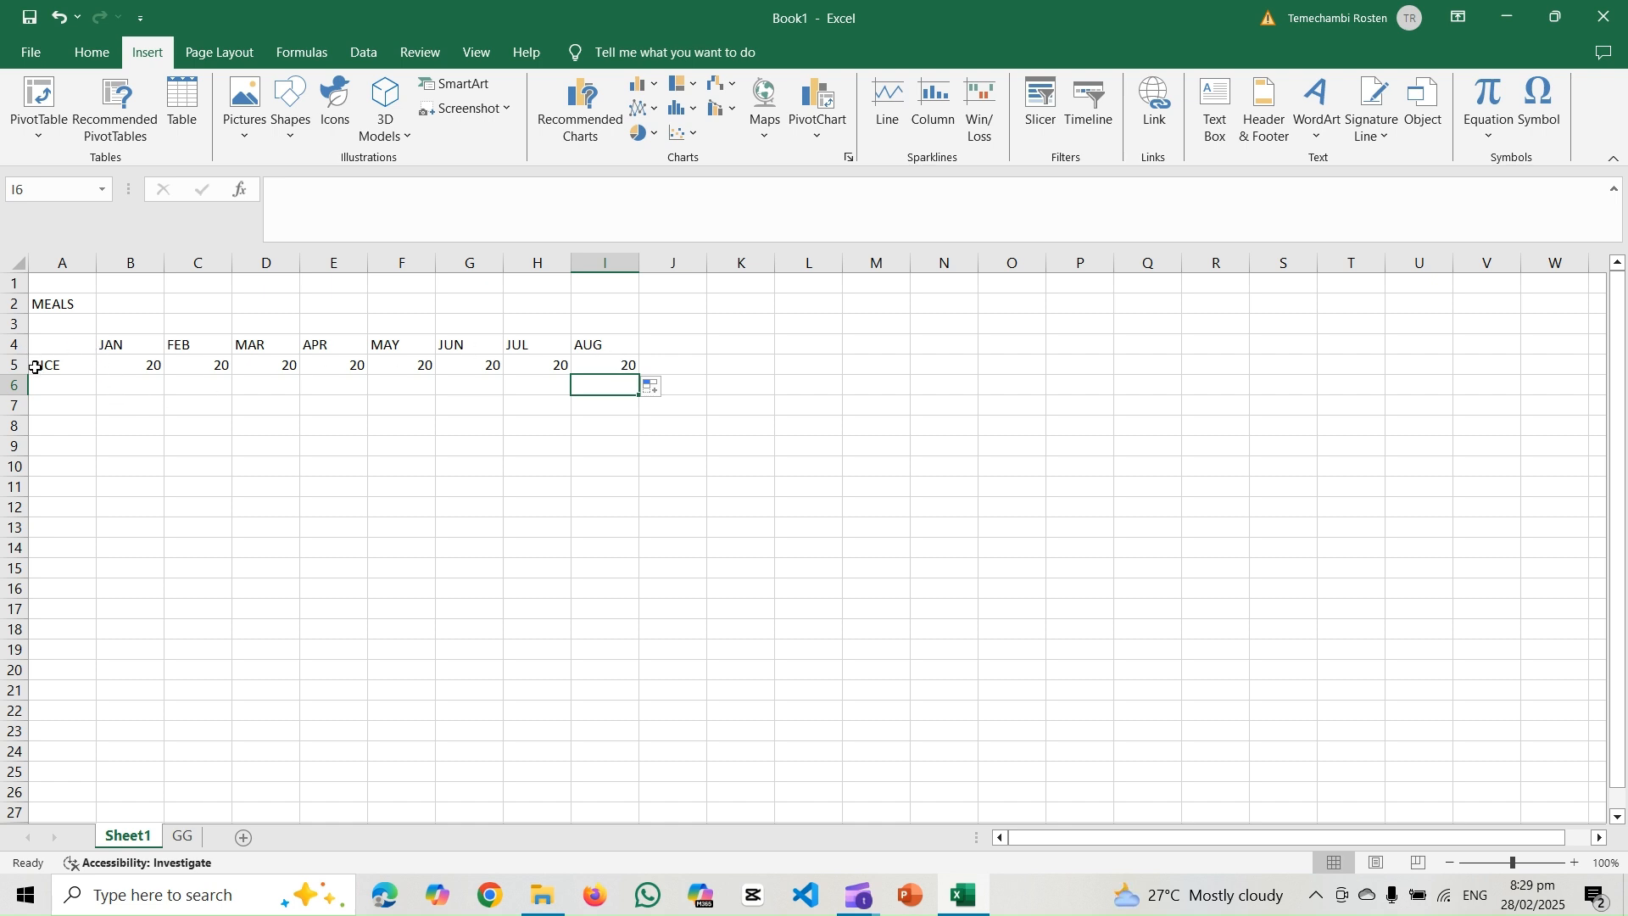
# Step: Select A5:I10, enter the row label BEANS in A6, and fill 20 across that row from January to August
pyautogui.moveTo(35, 367); pyautogui.dragTo(622, 458)
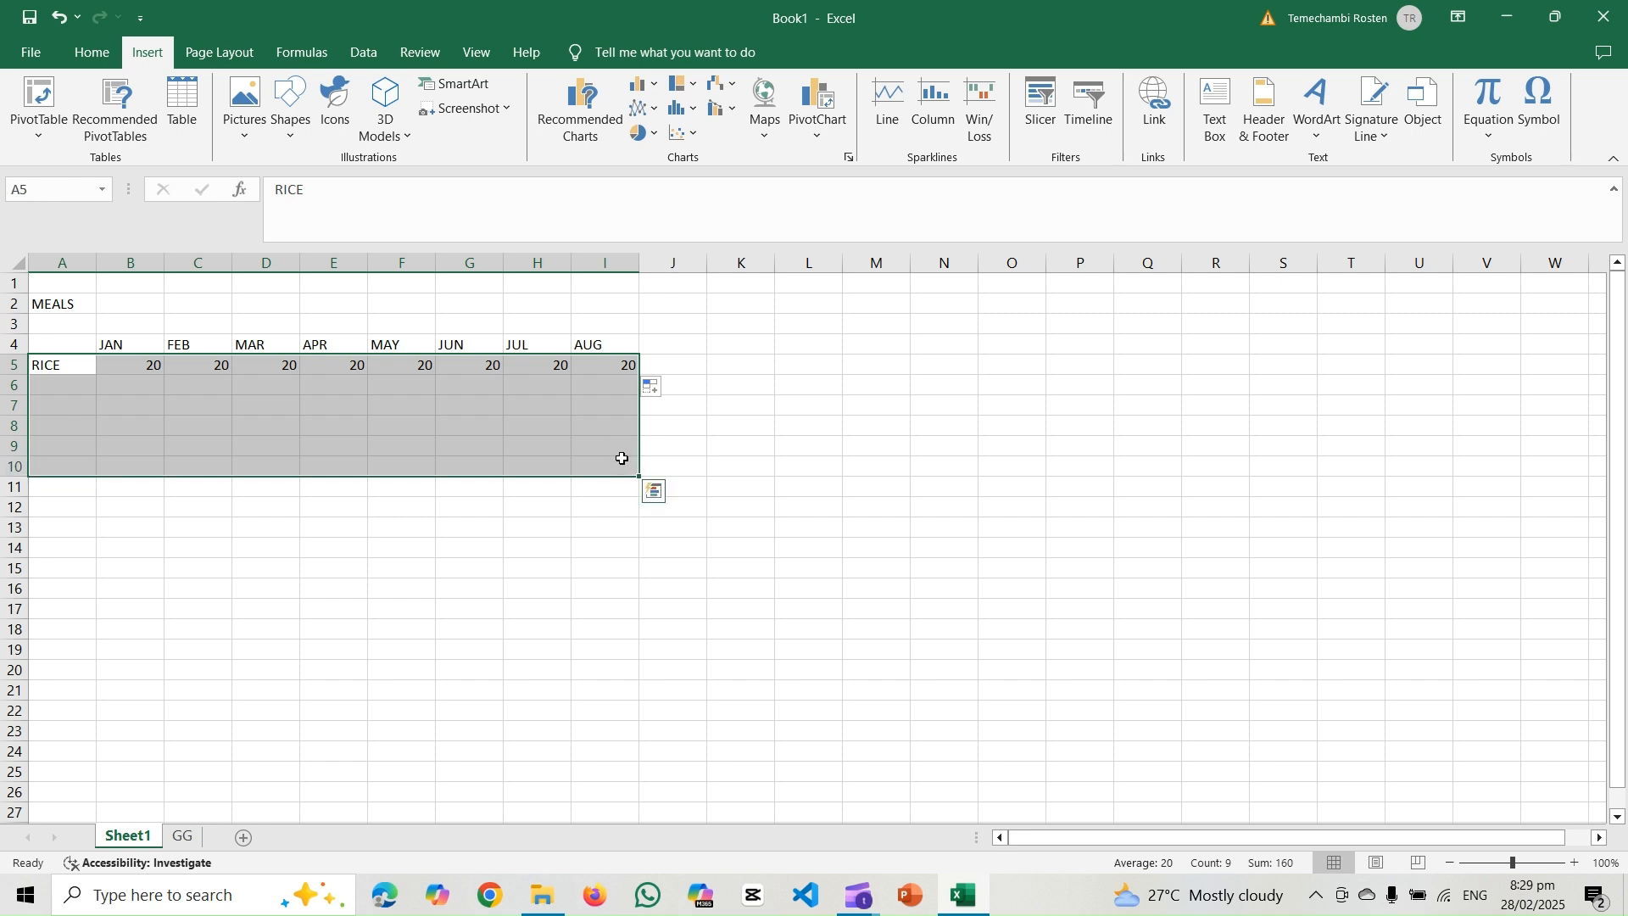
pyautogui.press('Tab')
pyautogui.press('Tab')
pyautogui.press('Tab')
pyautogui.press('Tab')
pyautogui.press('Tab')
pyautogui.press('Tab')
pyautogui.press('Tab')
pyautogui.press('Tab')
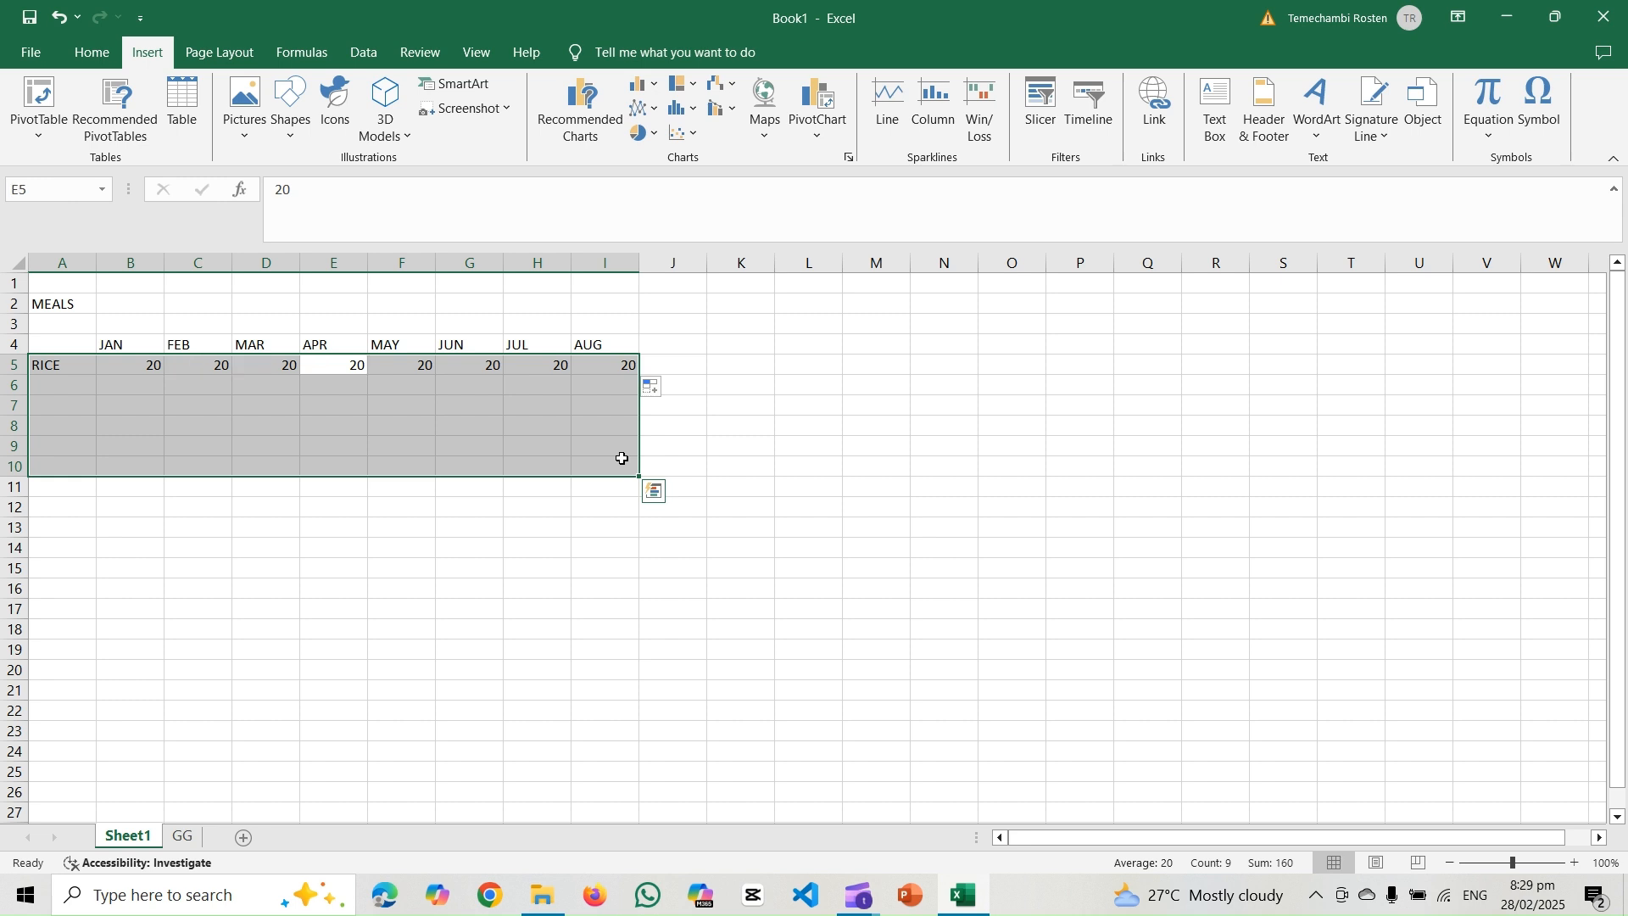
pyautogui.press('Tab')
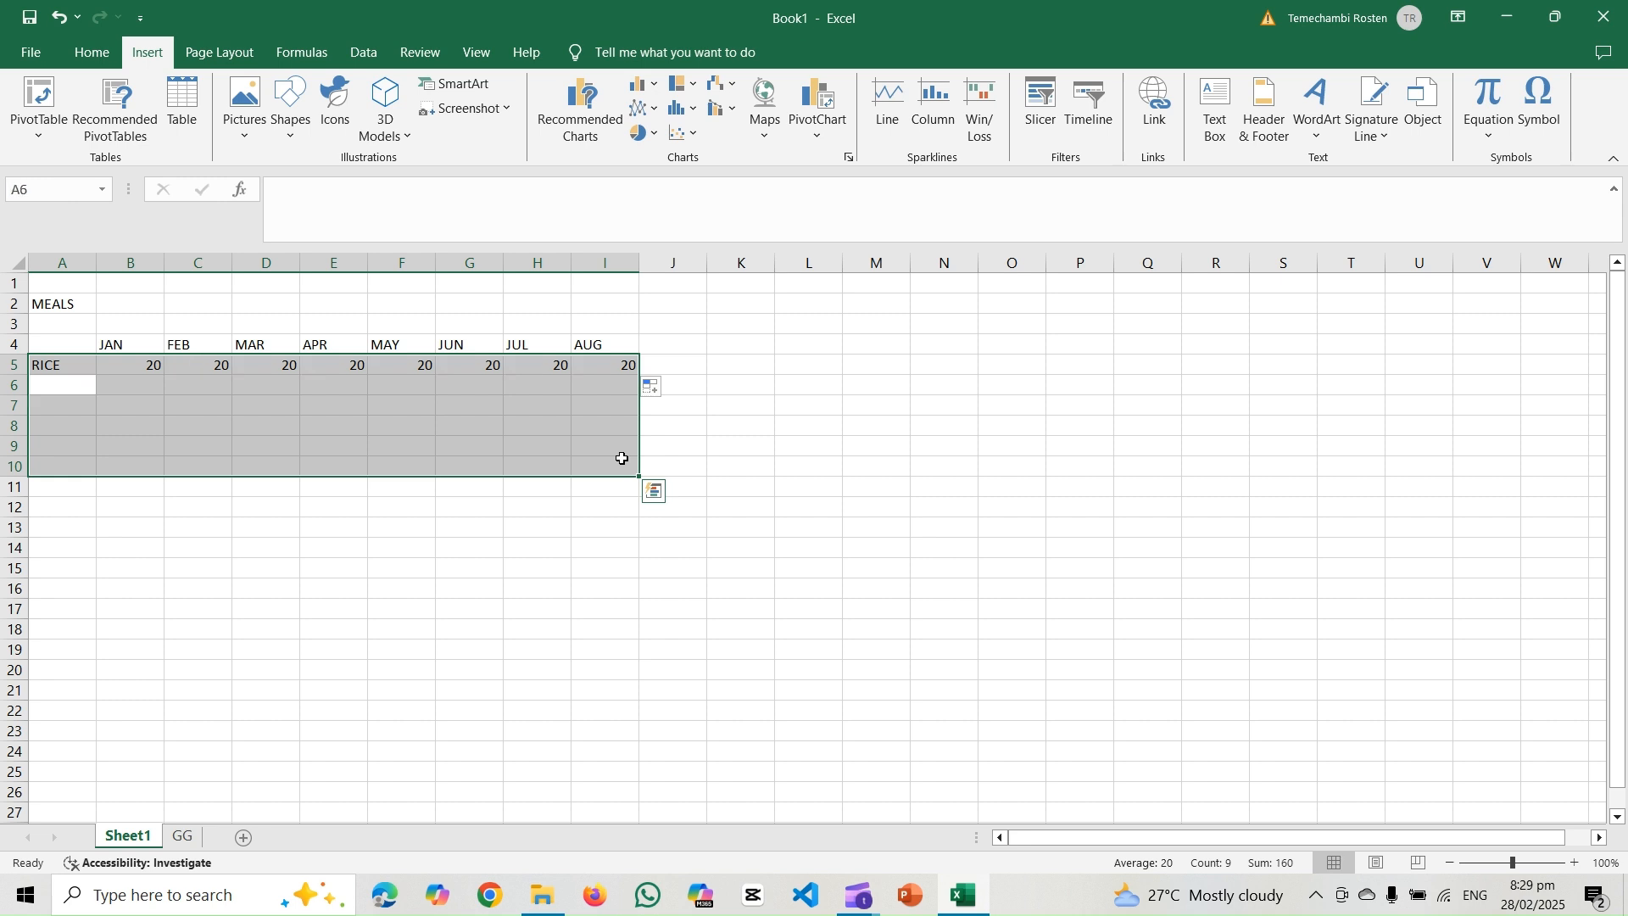
pyautogui.write('B')
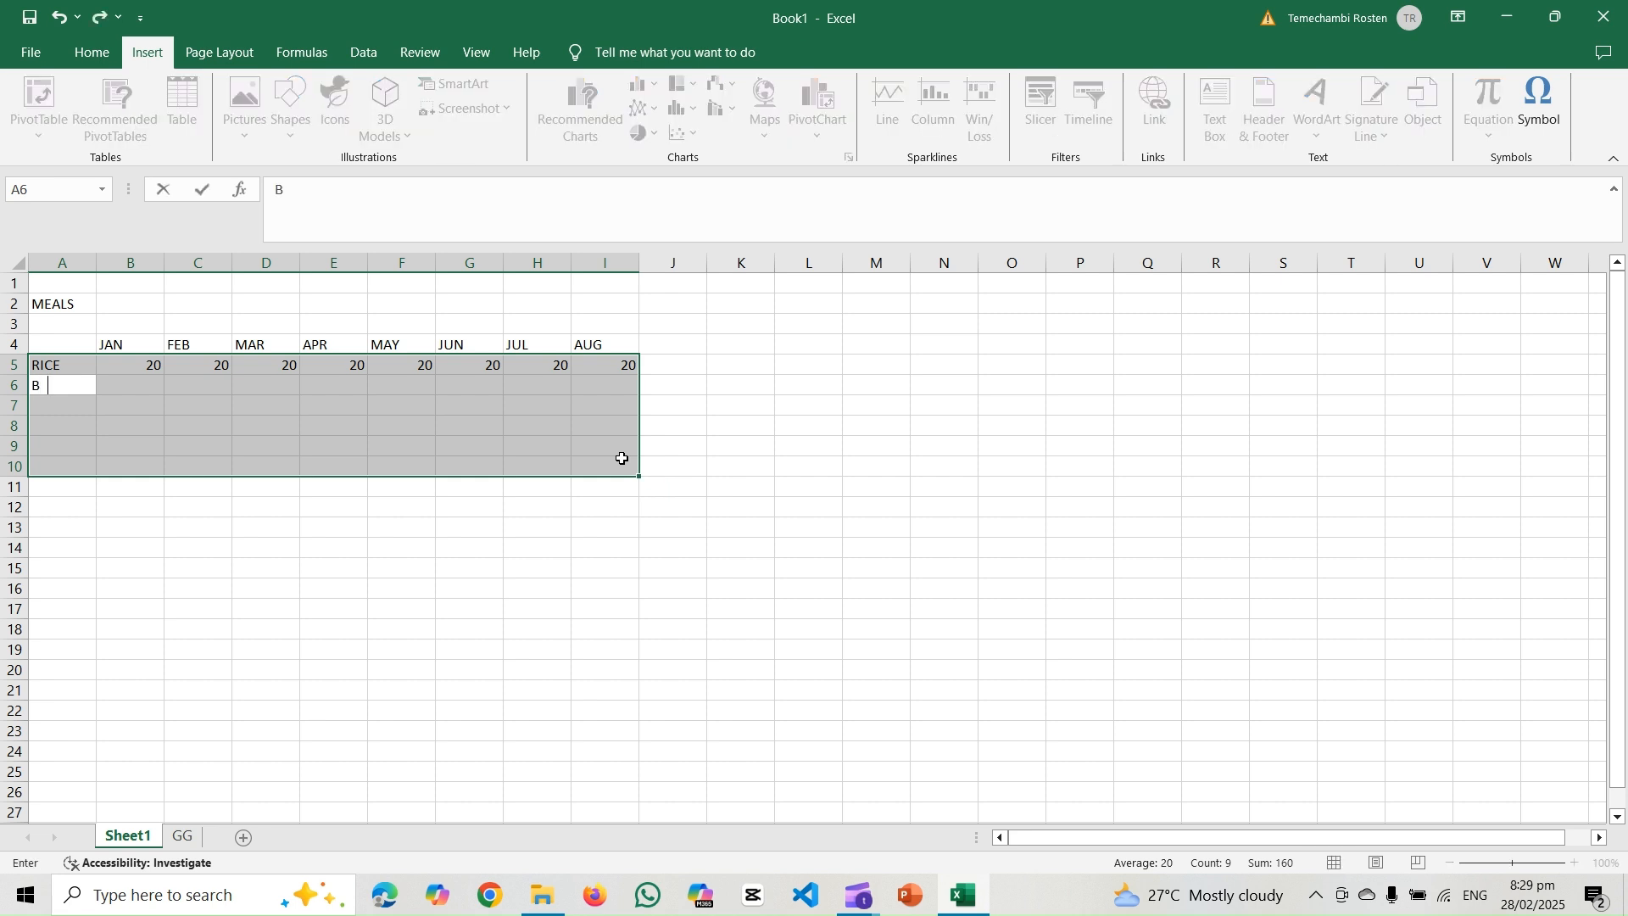
pyautogui.write('EANS')
pyautogui.press('Right')
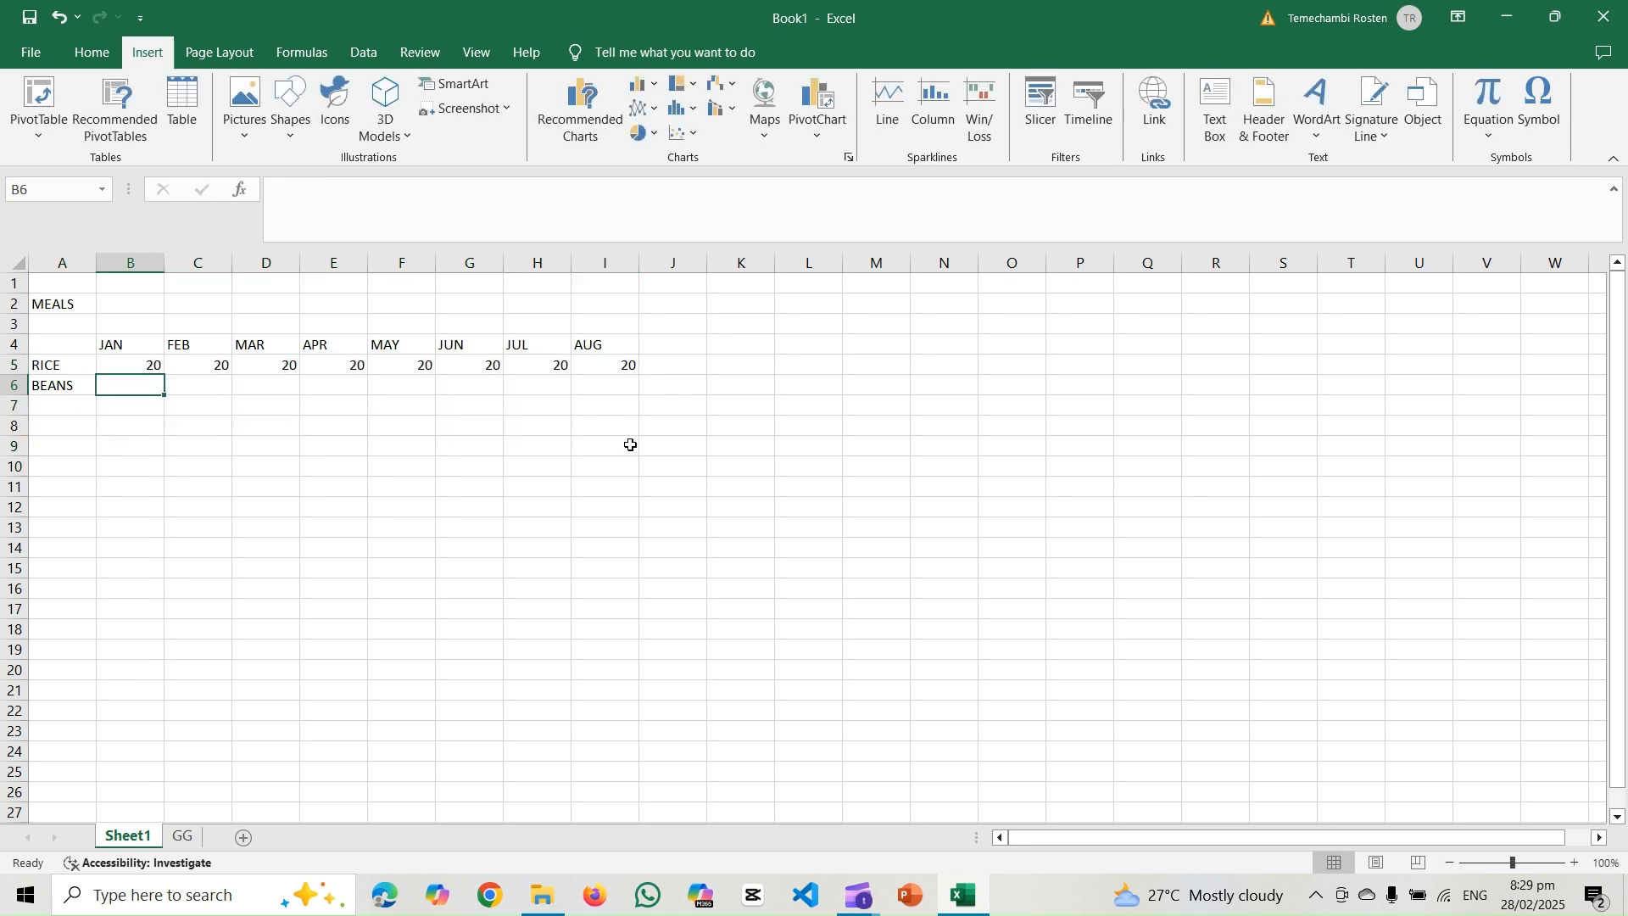
pyautogui.write('20')
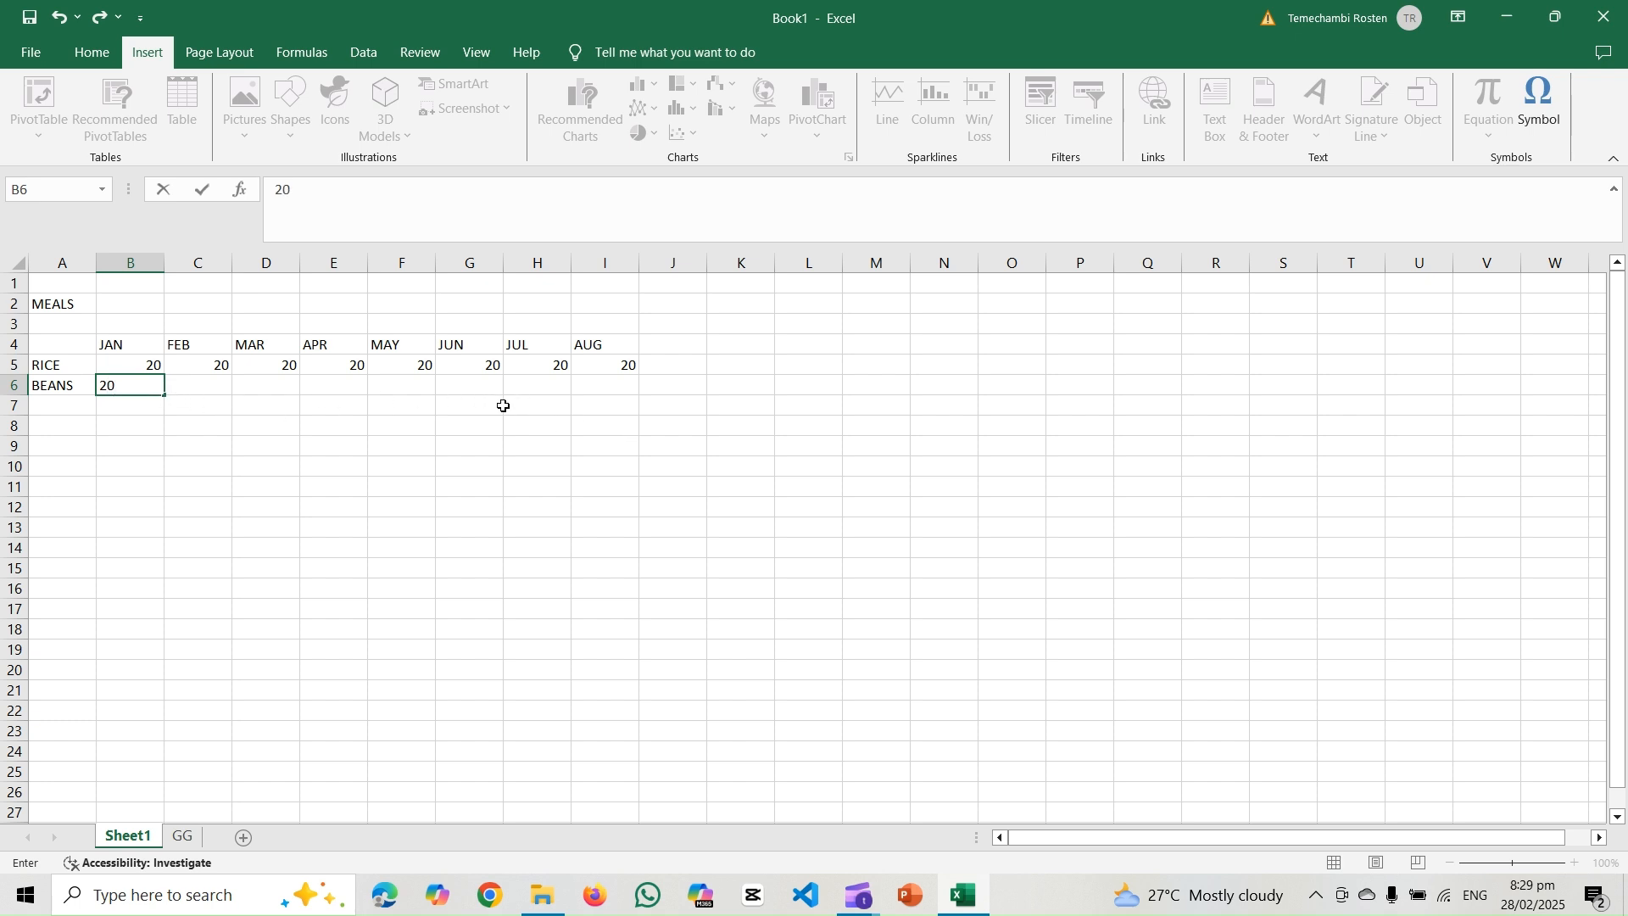
pyautogui.moveTo(167, 395); pyautogui.dragTo(625, 389)
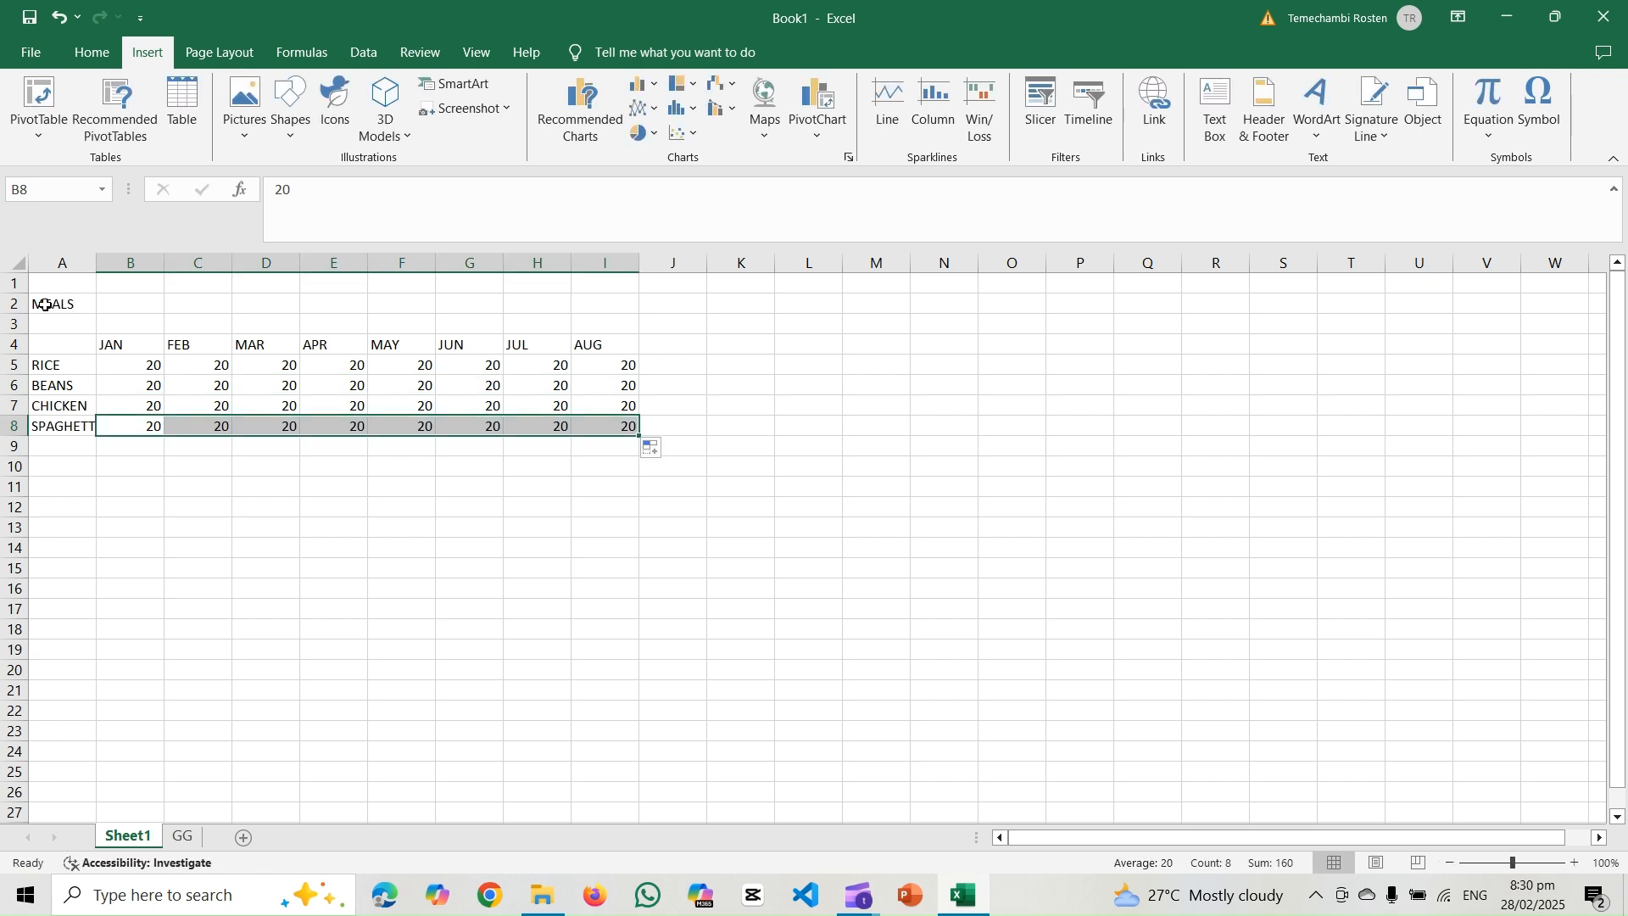
# Step: Merge and center the MEALS title across A2:I2
pyautogui.moveTo(58, 305); pyautogui.dragTo(601, 315)
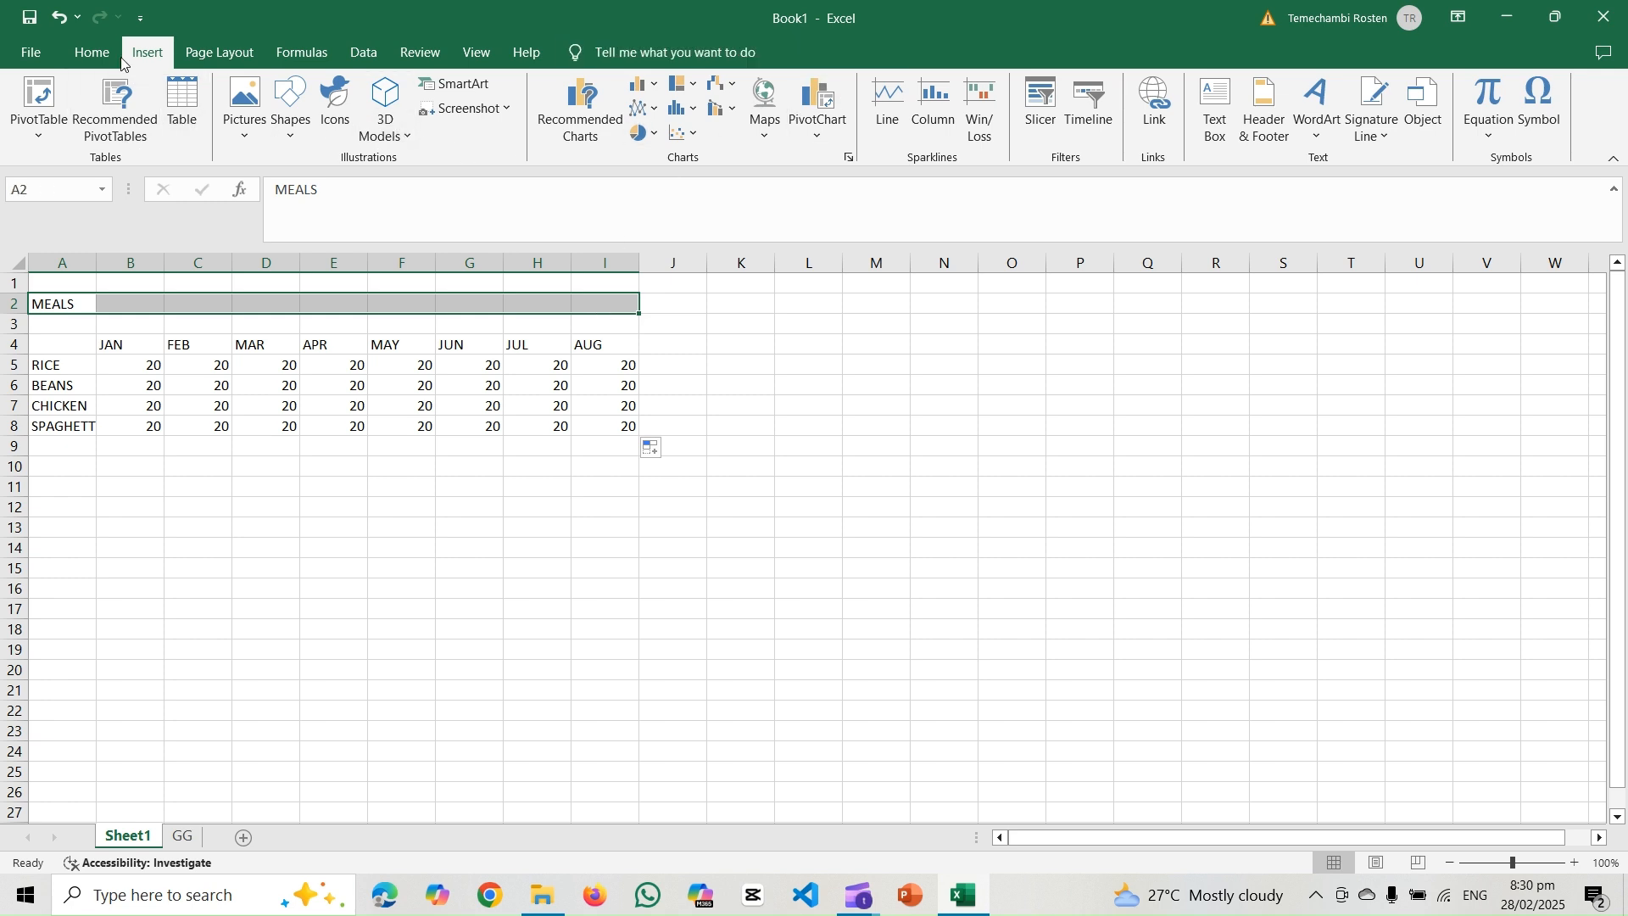
pyautogui.click(91, 52)
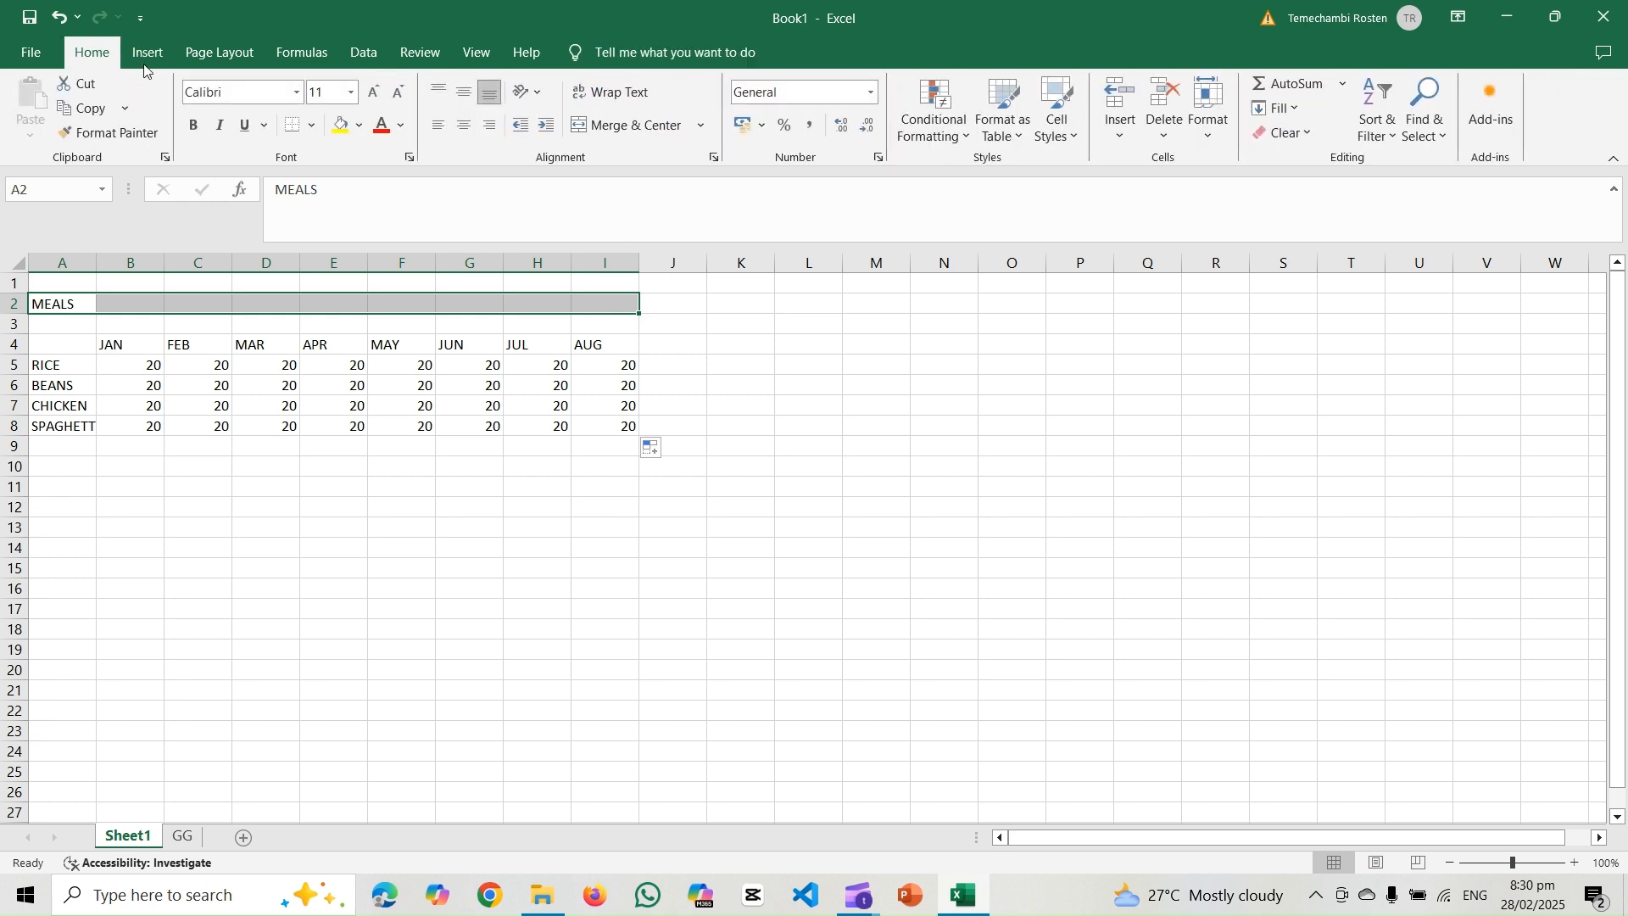
pyautogui.click(624, 130)
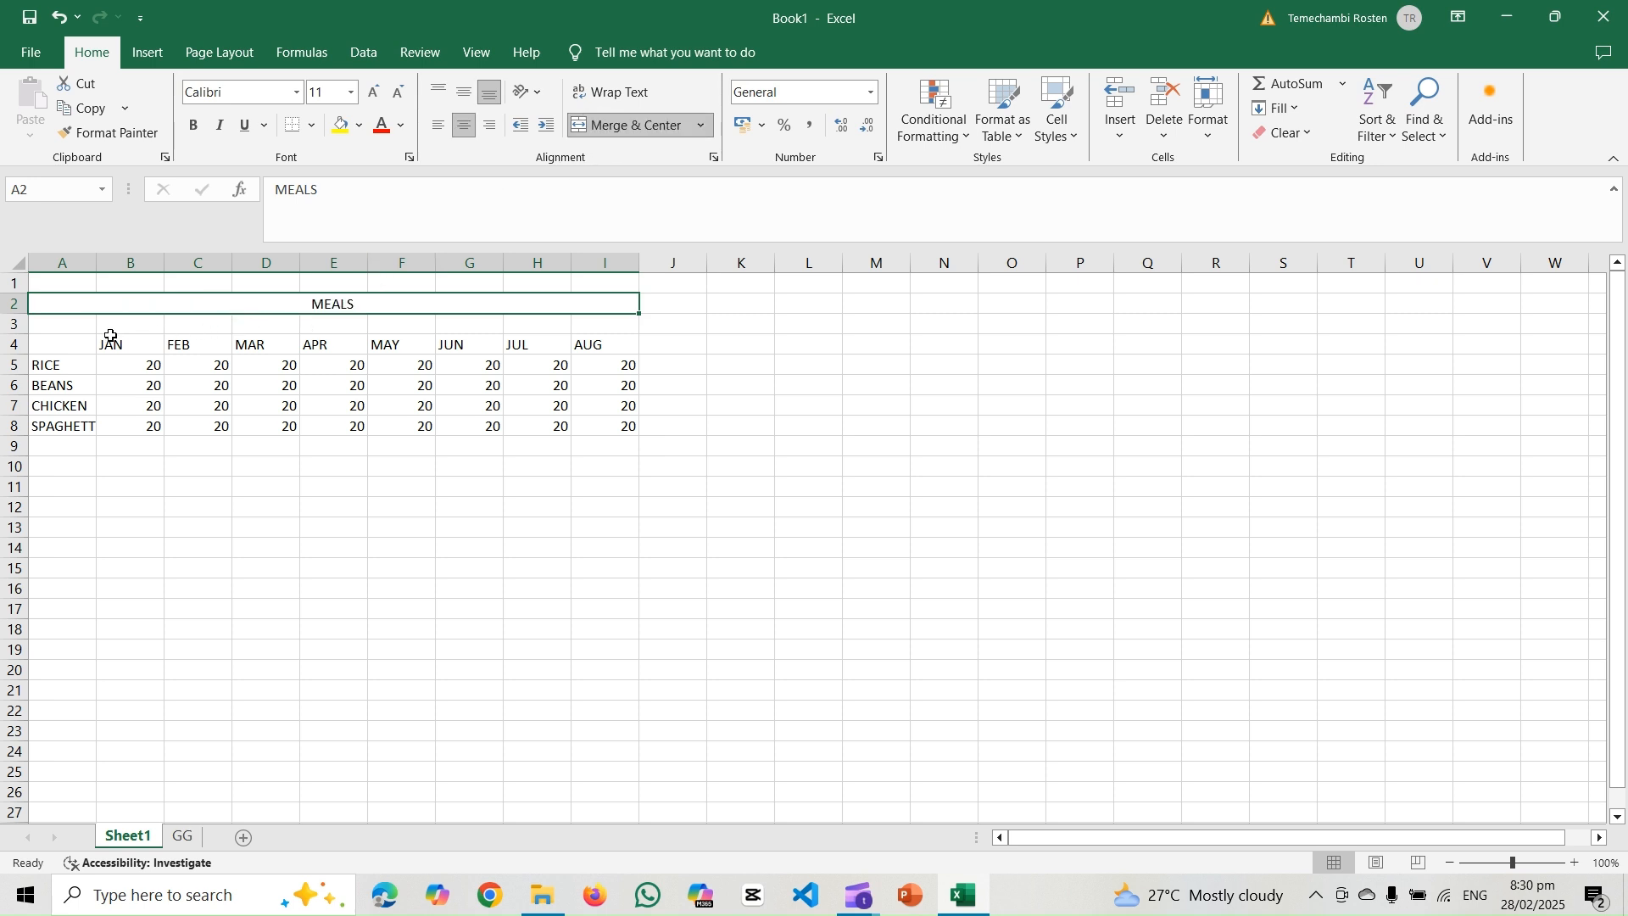
# Step: Make the month headers JAN to AUG in B4:I4 bold
pyautogui.moveTo(102, 341); pyautogui.dragTo(599, 348)
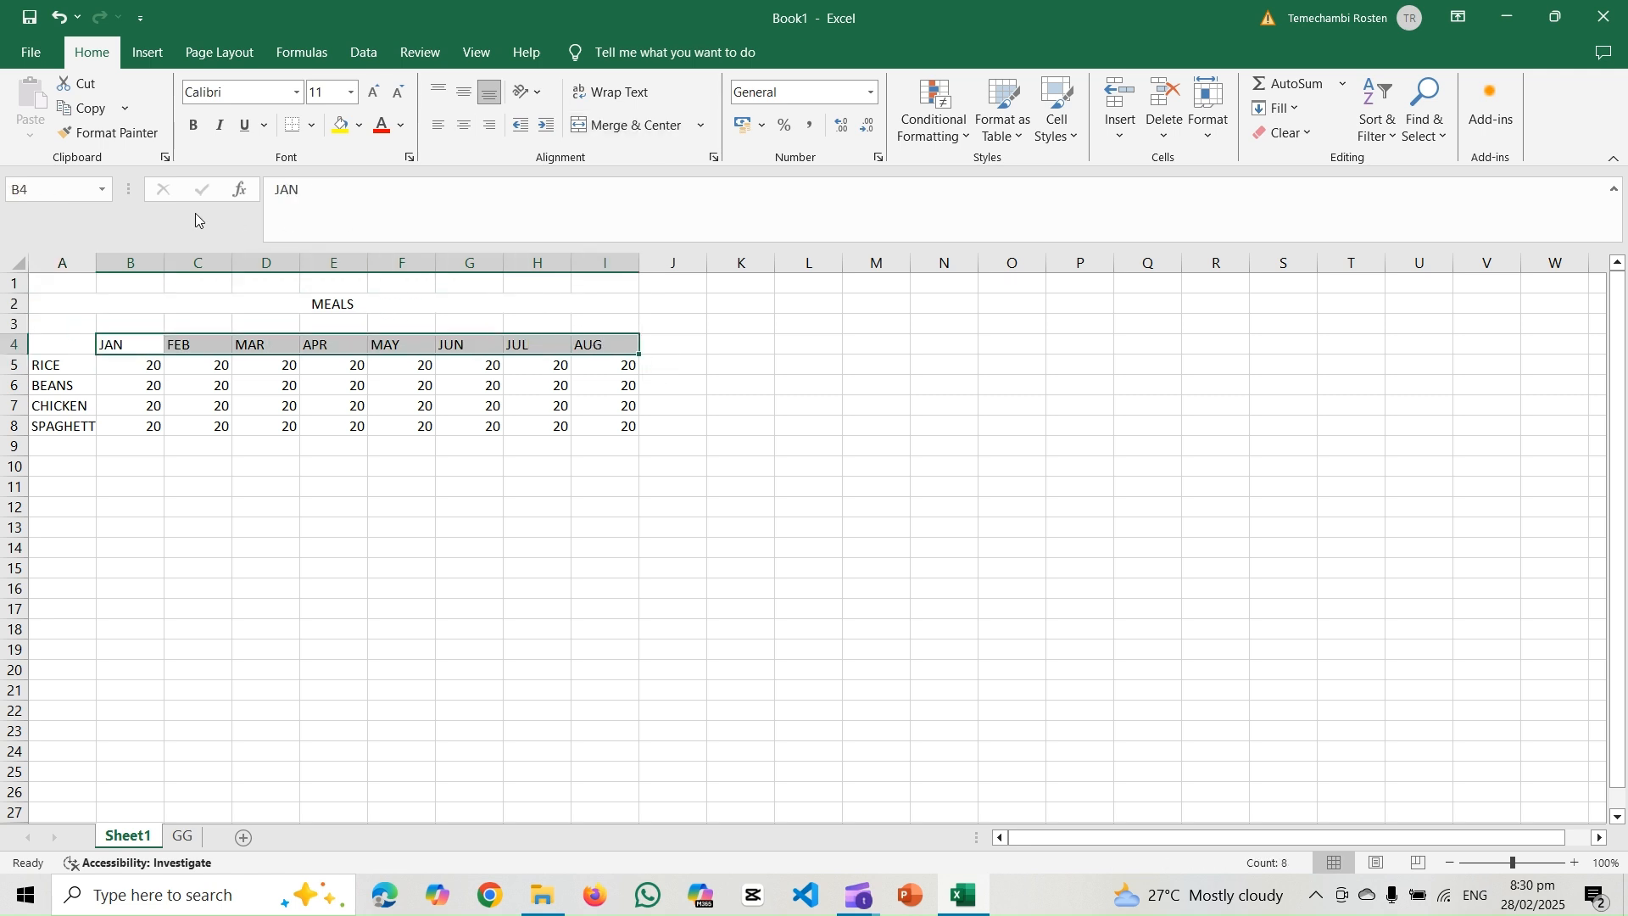
pyautogui.click(193, 127)
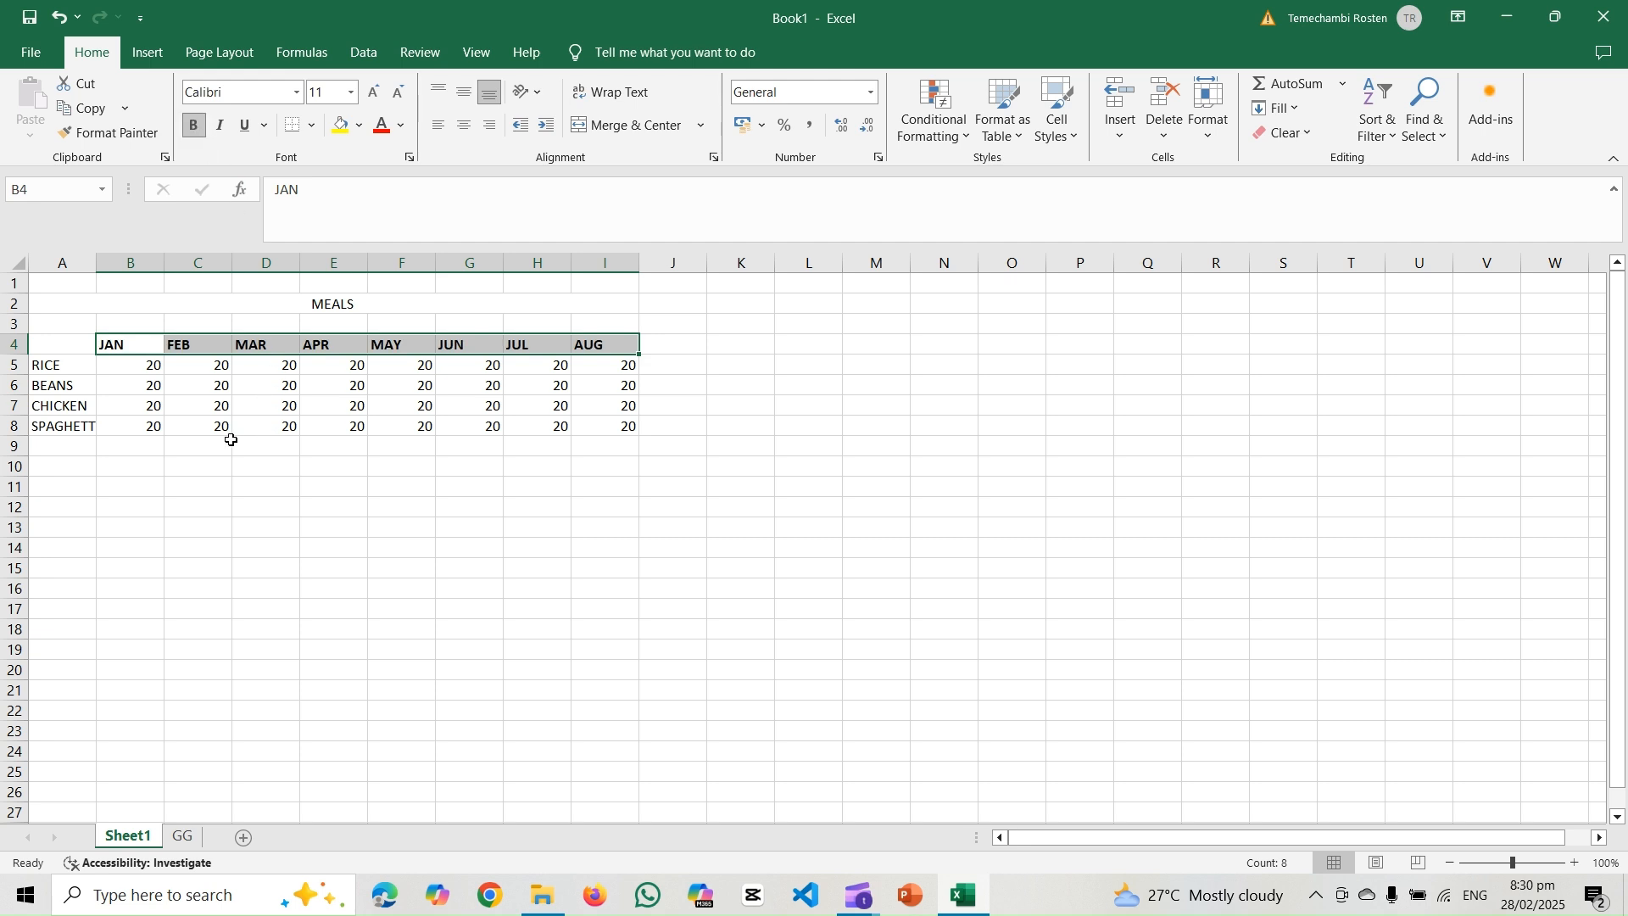
pyautogui.click(244, 474)
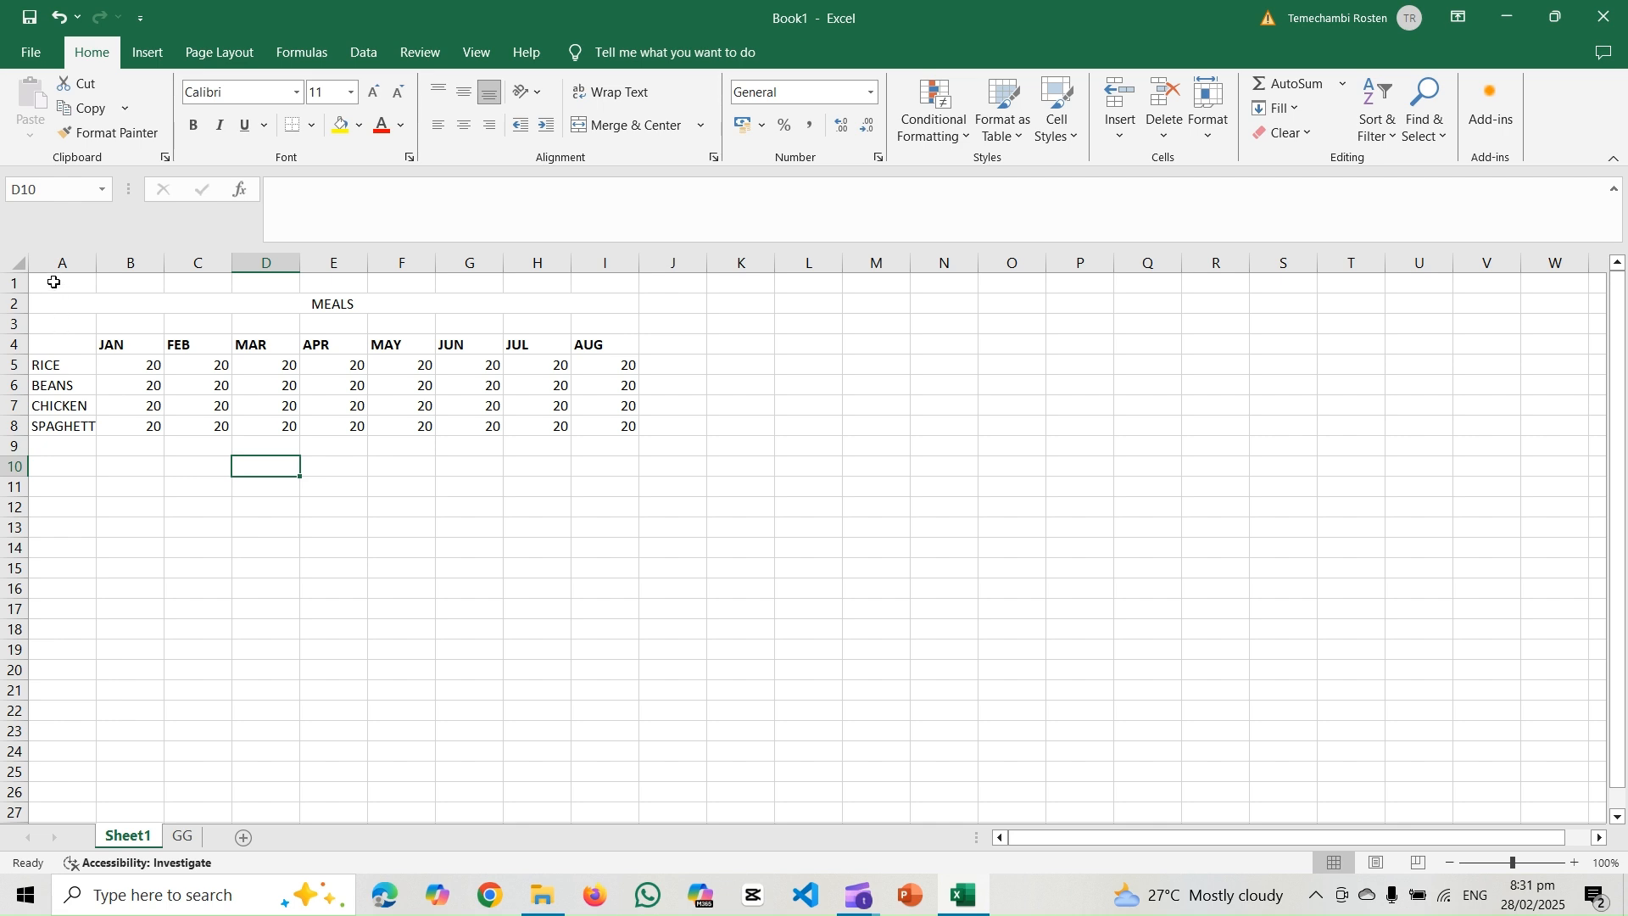
# Step: AutoFit the widths of columns B to I and fill the month headers in B4:I4 with yellow
pyautogui.moveTo(52, 265); pyautogui.dragTo(628, 334)
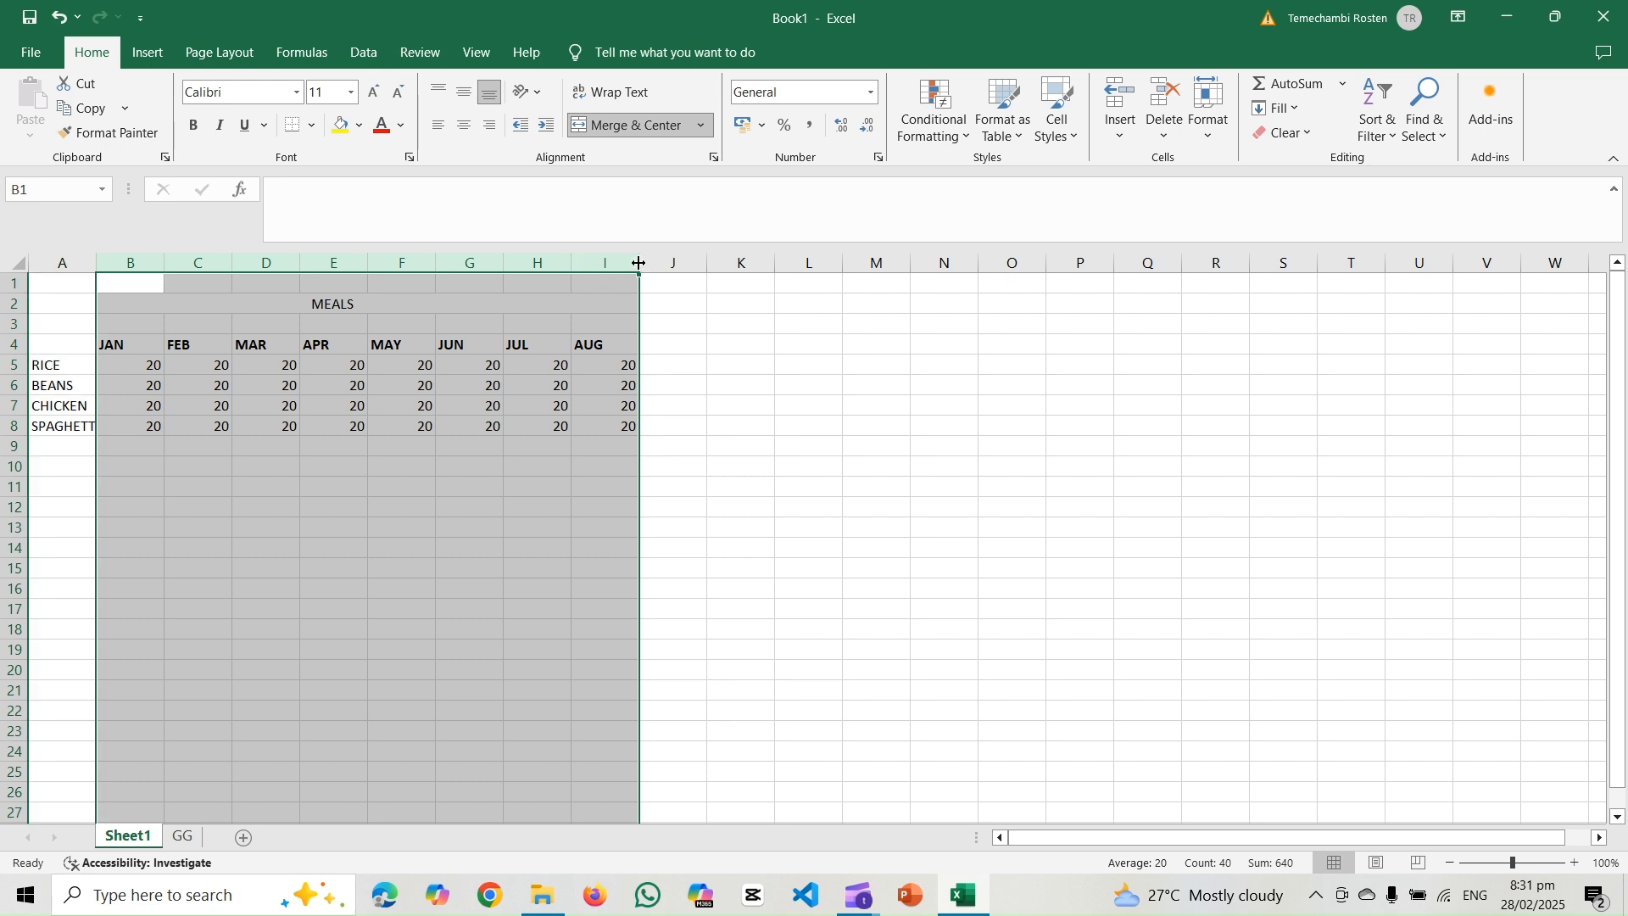
pyautogui.doubleClick(638, 261)
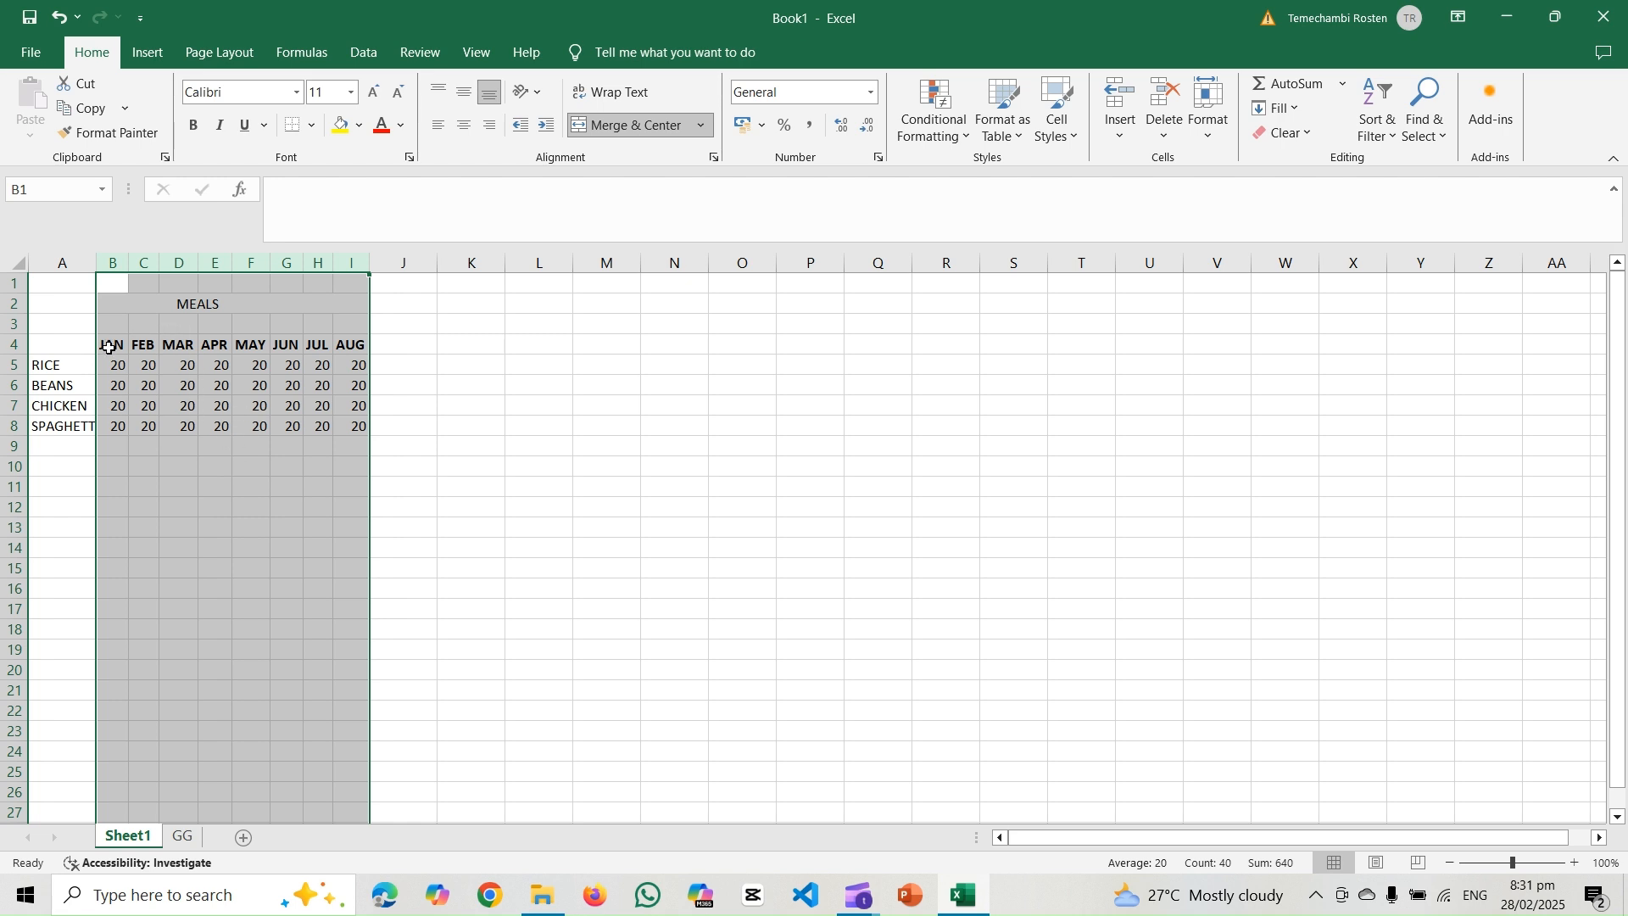
pyautogui.moveTo(109, 347); pyautogui.dragTo(354, 347)
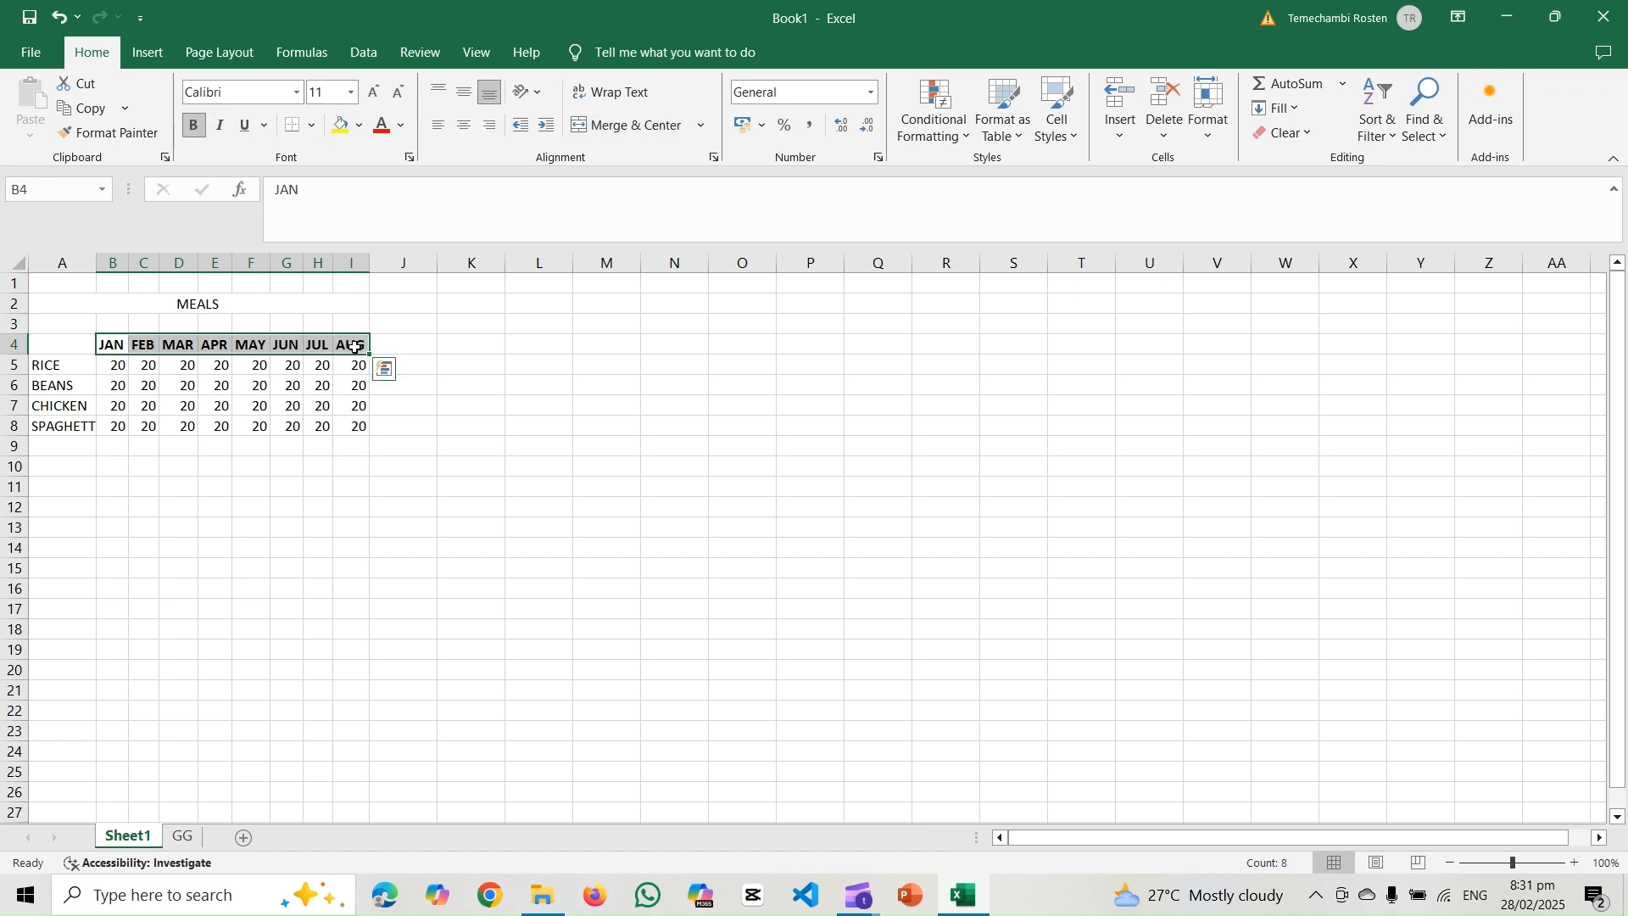
pyautogui.click(339, 127)
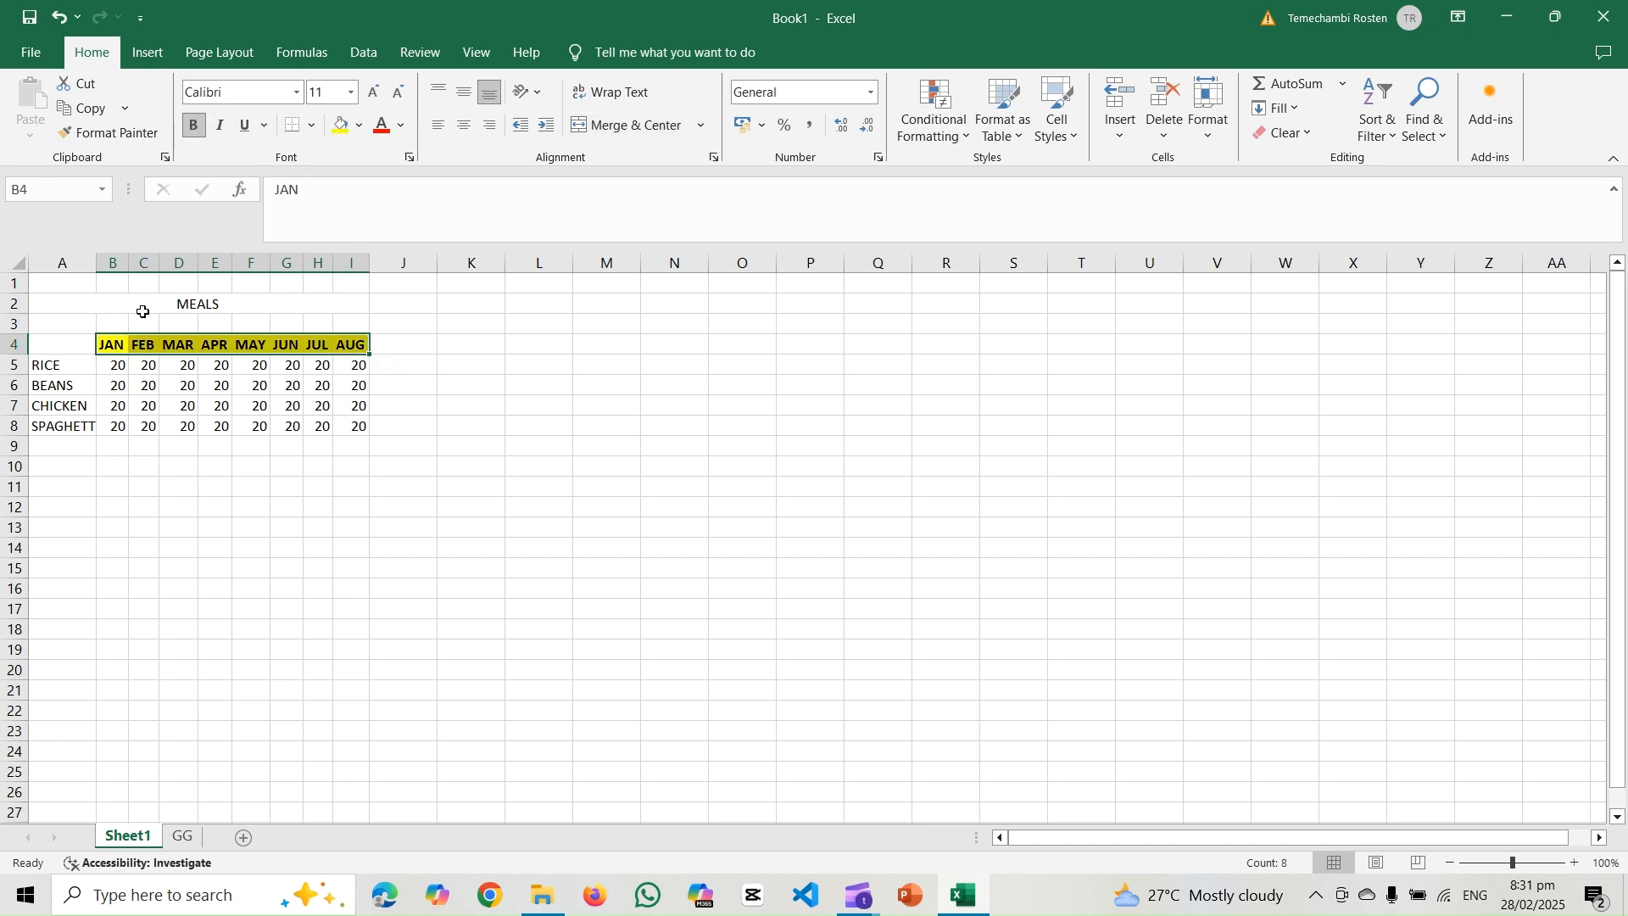
pyautogui.click(159, 305)
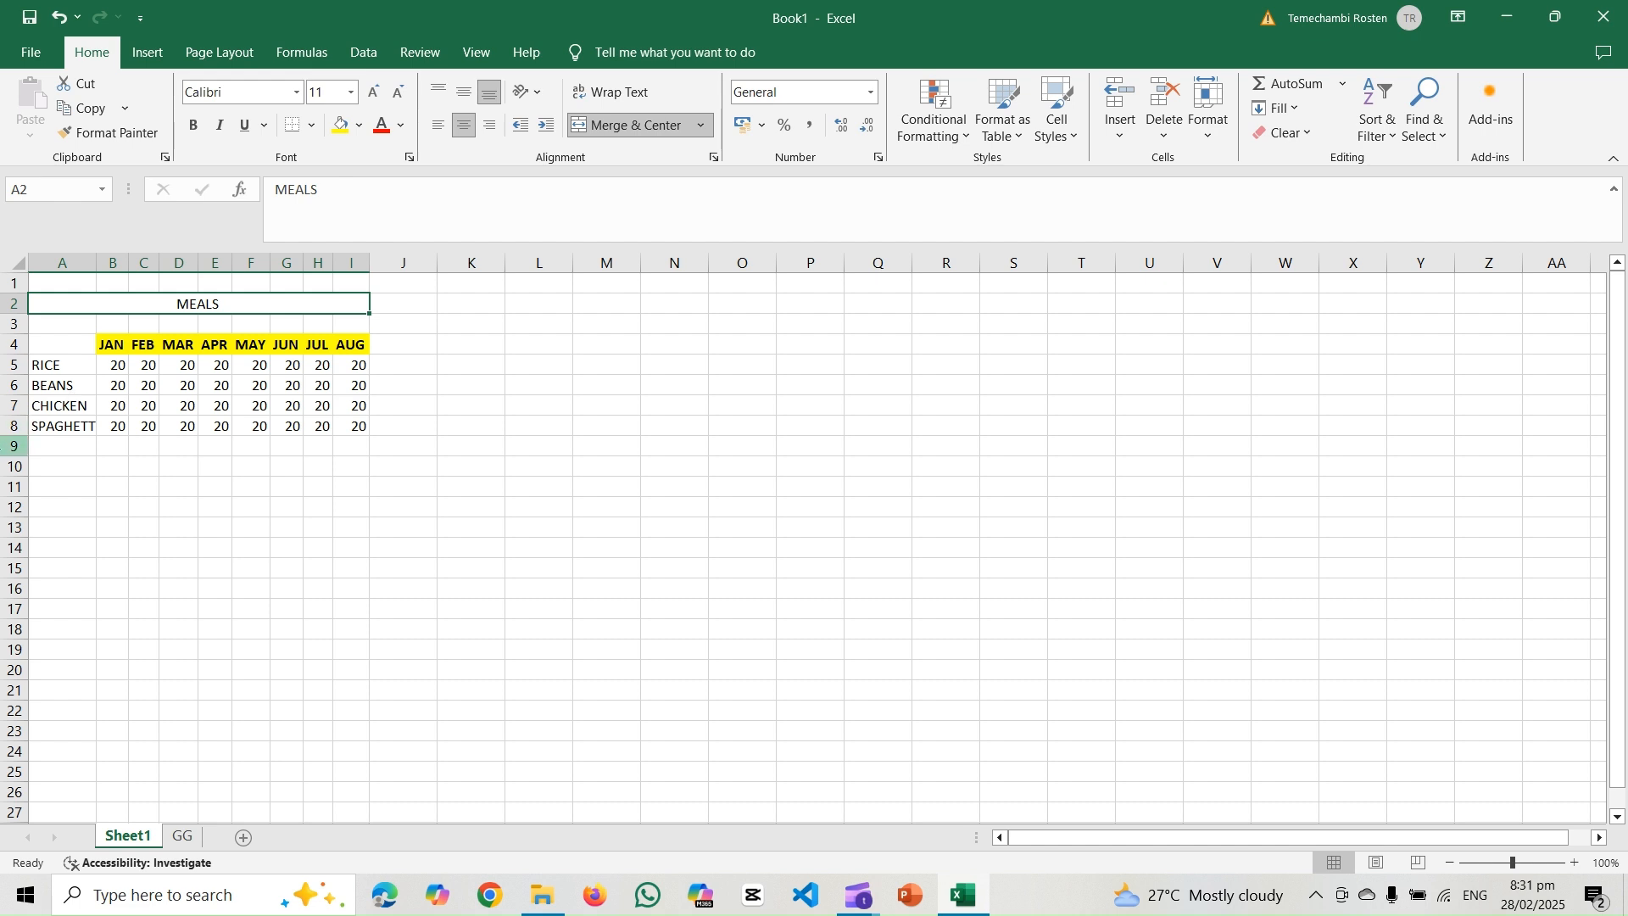
# Step: Move the SPAGHETTI row with its monthly values up to row 7, above the CHICKEN row
pyautogui.click(12, 426)
pyautogui.moveTo(108, 425); pyautogui.dragTo(221, 426)
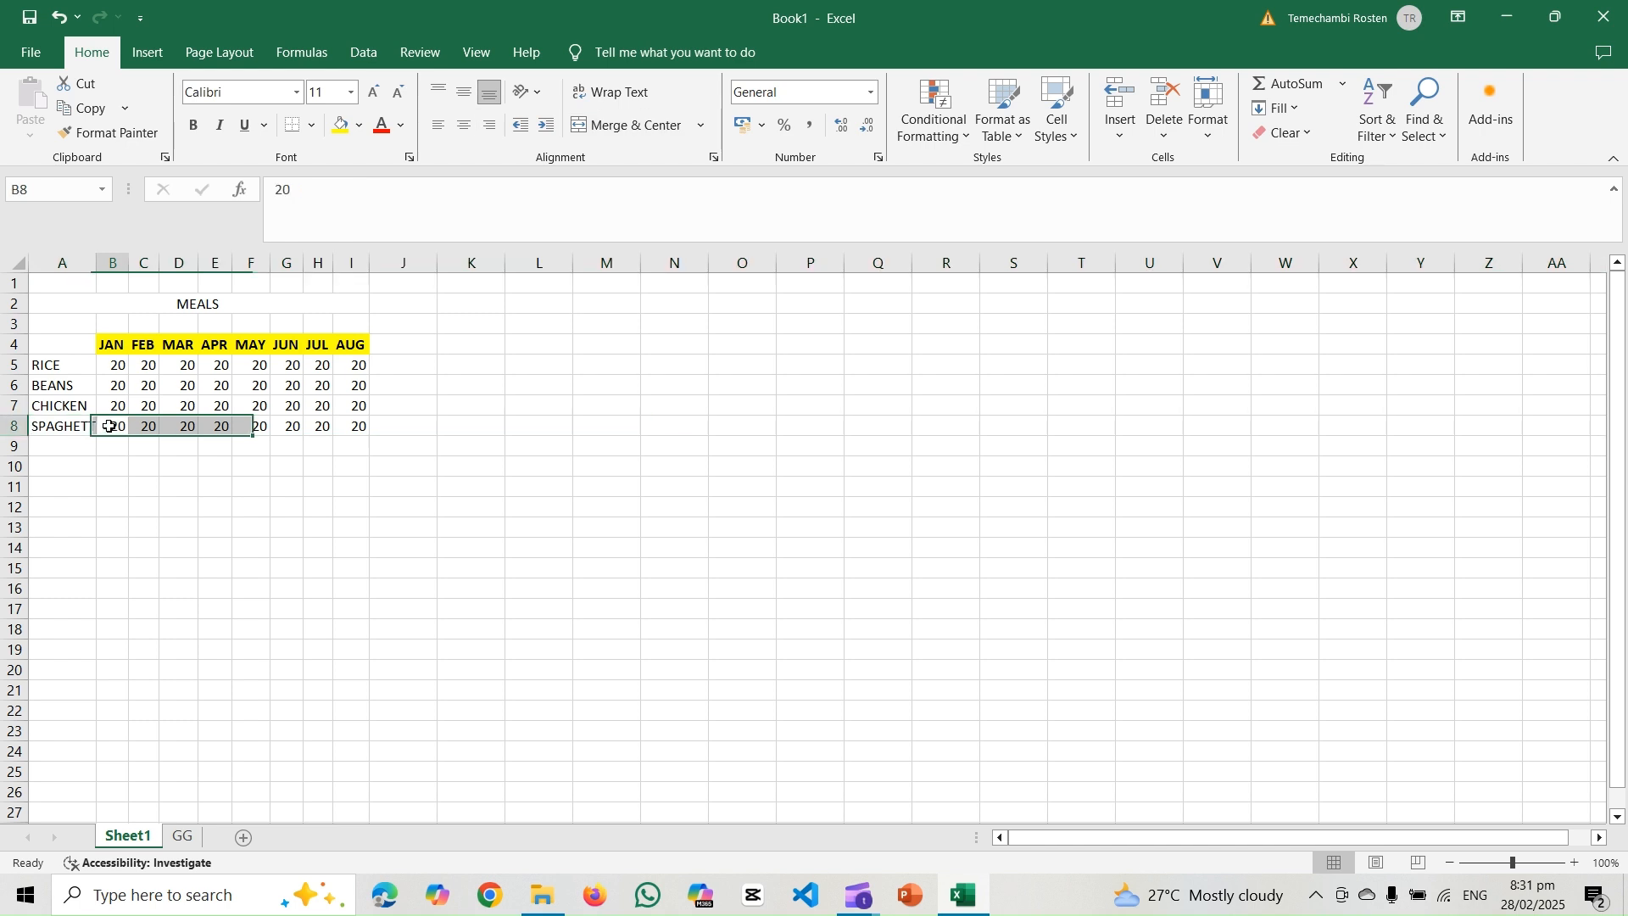
pyautogui.click(108, 426)
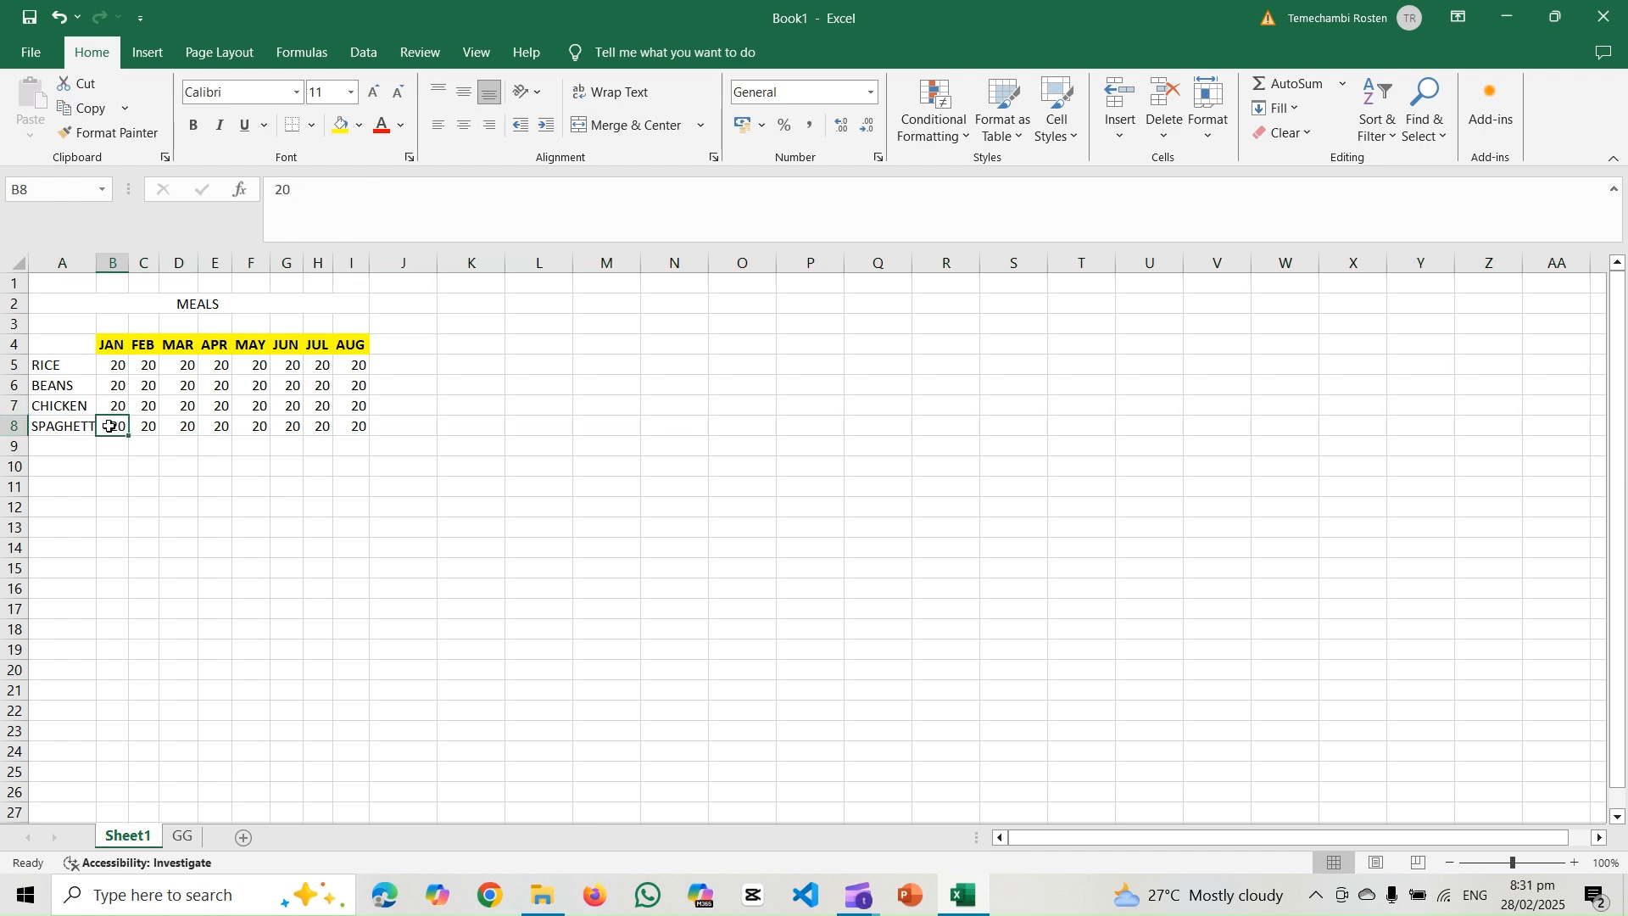
pyautogui.click(10, 424)
pyautogui.click(37, 423)
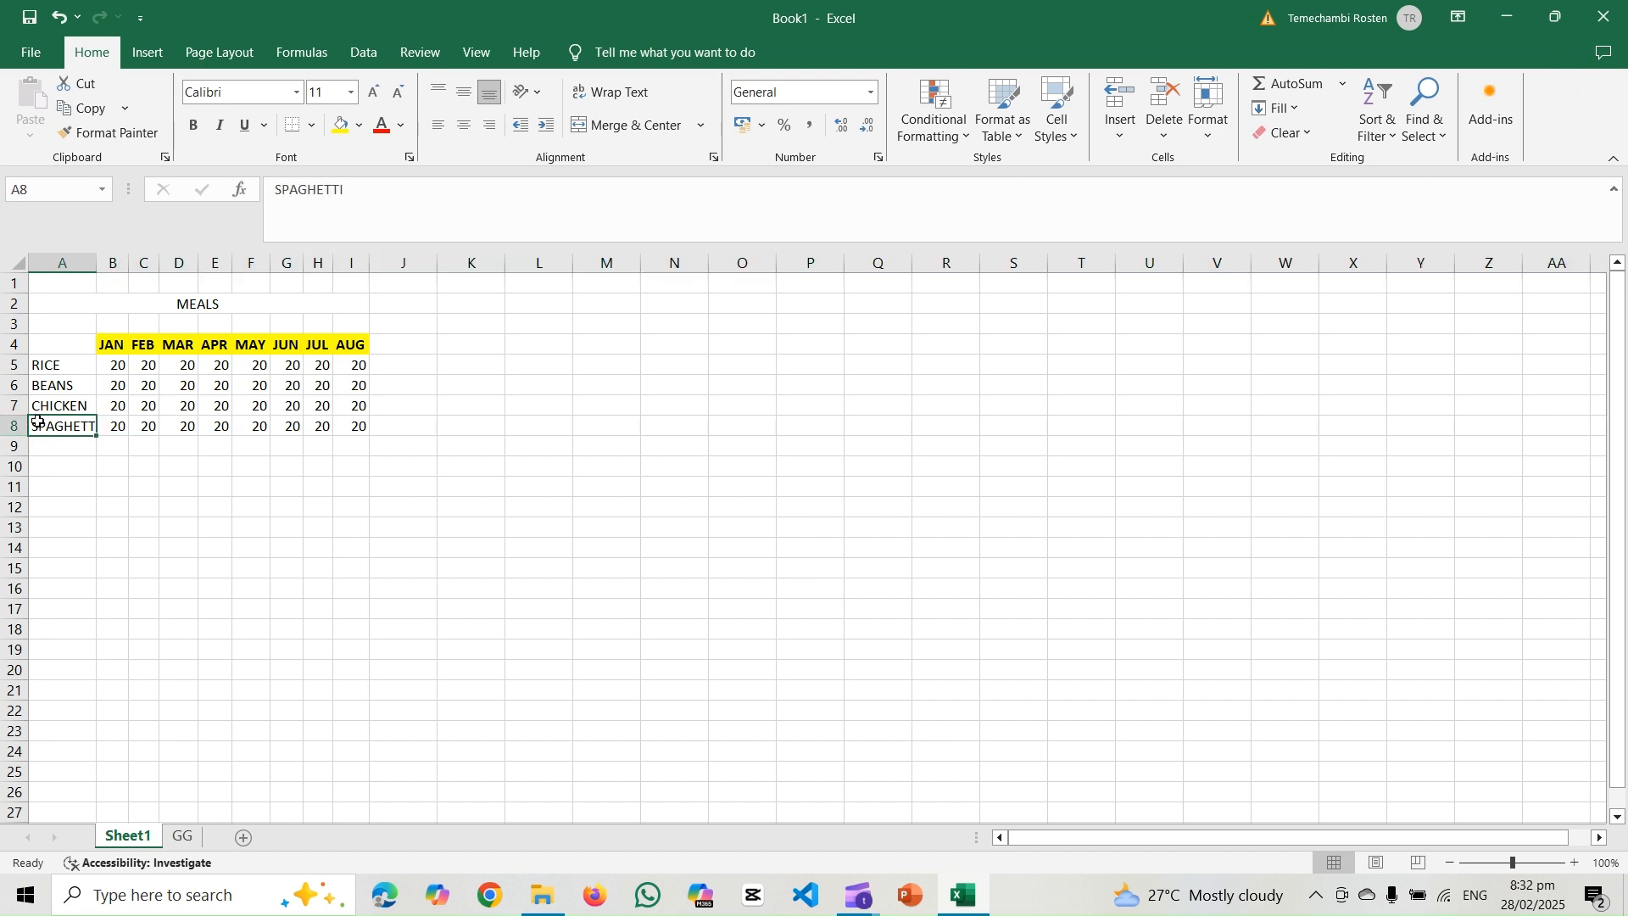
pyautogui.moveTo(37, 422); pyautogui.dragTo(311, 421)
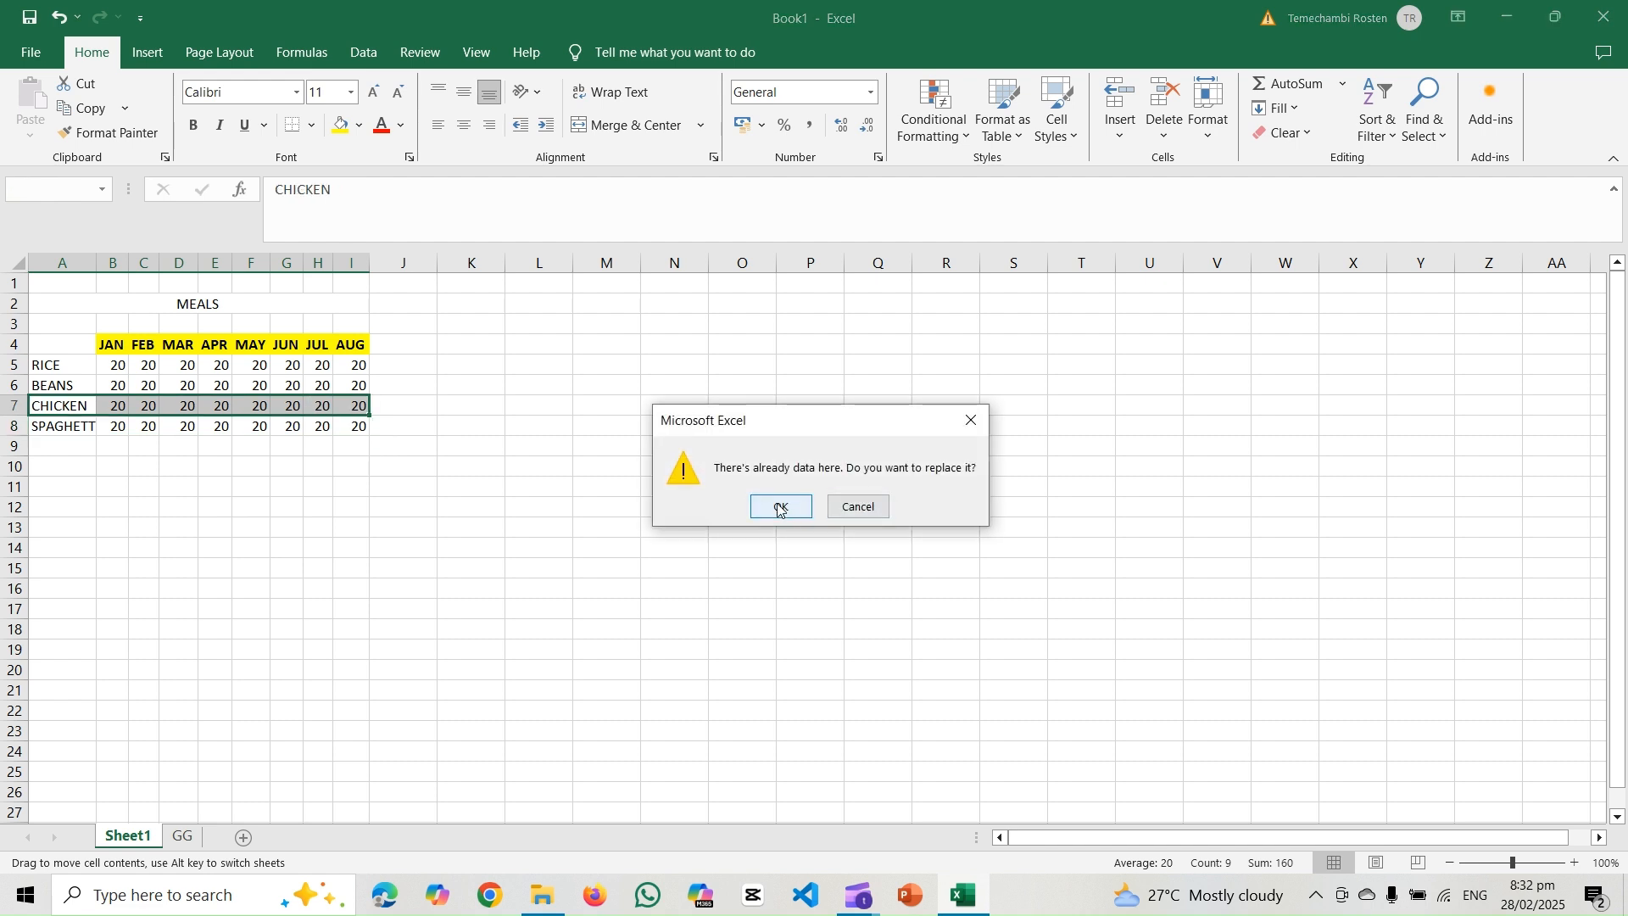
pyautogui.click(860, 506)
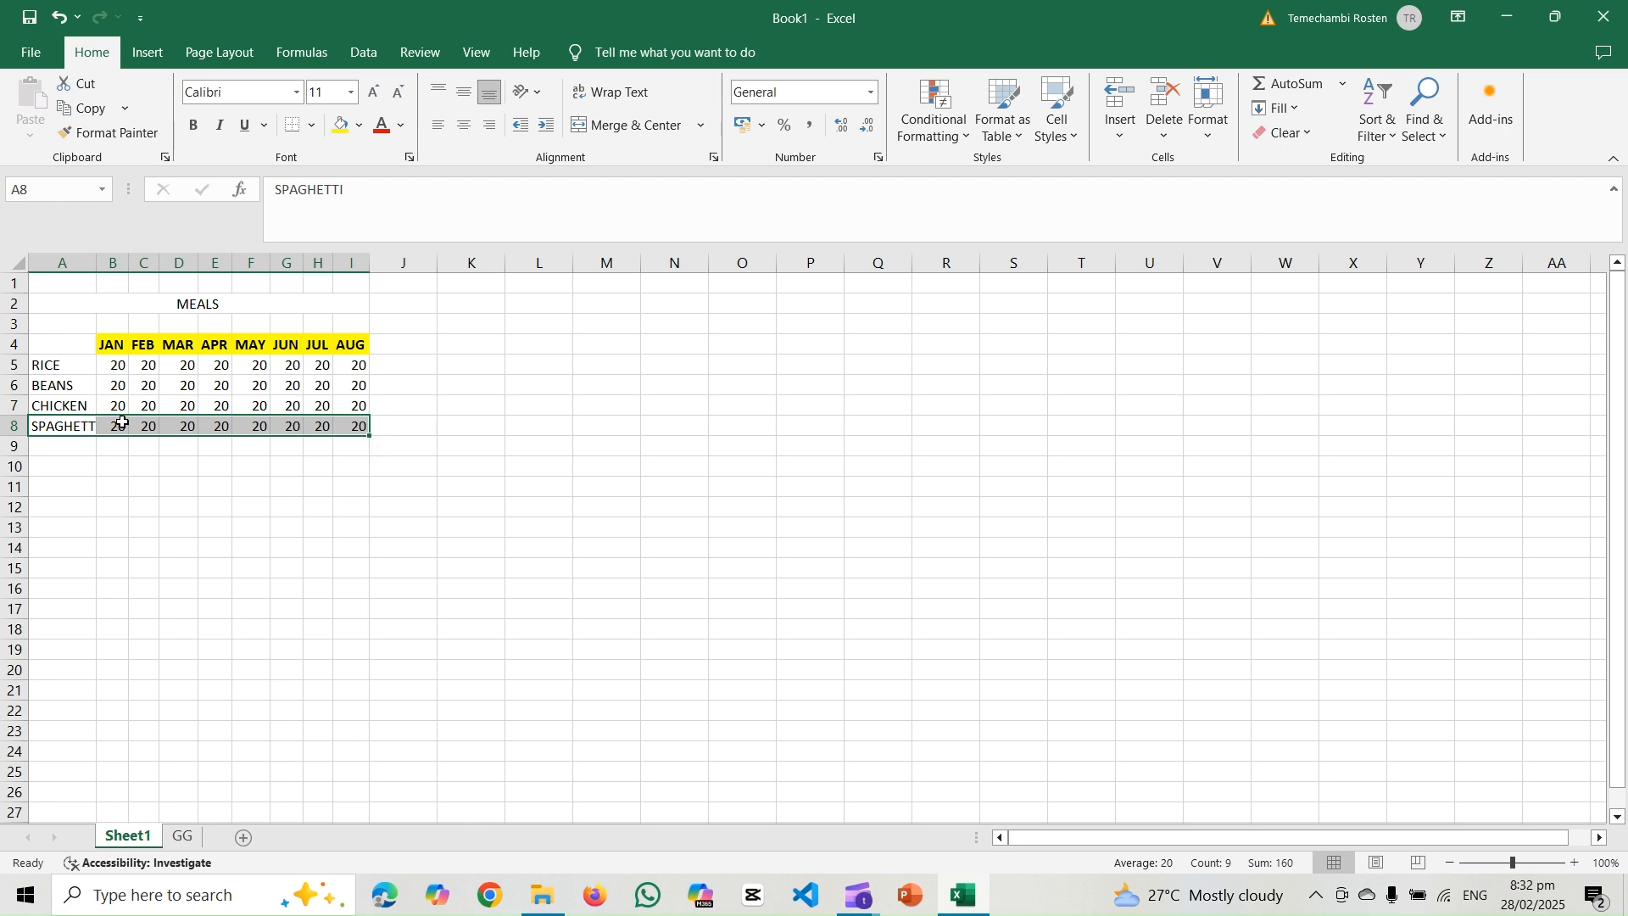
pyautogui.moveTo(142, 418)
pyautogui.mouseDown()
pyautogui.moveTo(119, 388)
pyautogui.moveTo(82, 396)
pyautogui.mouseUp()
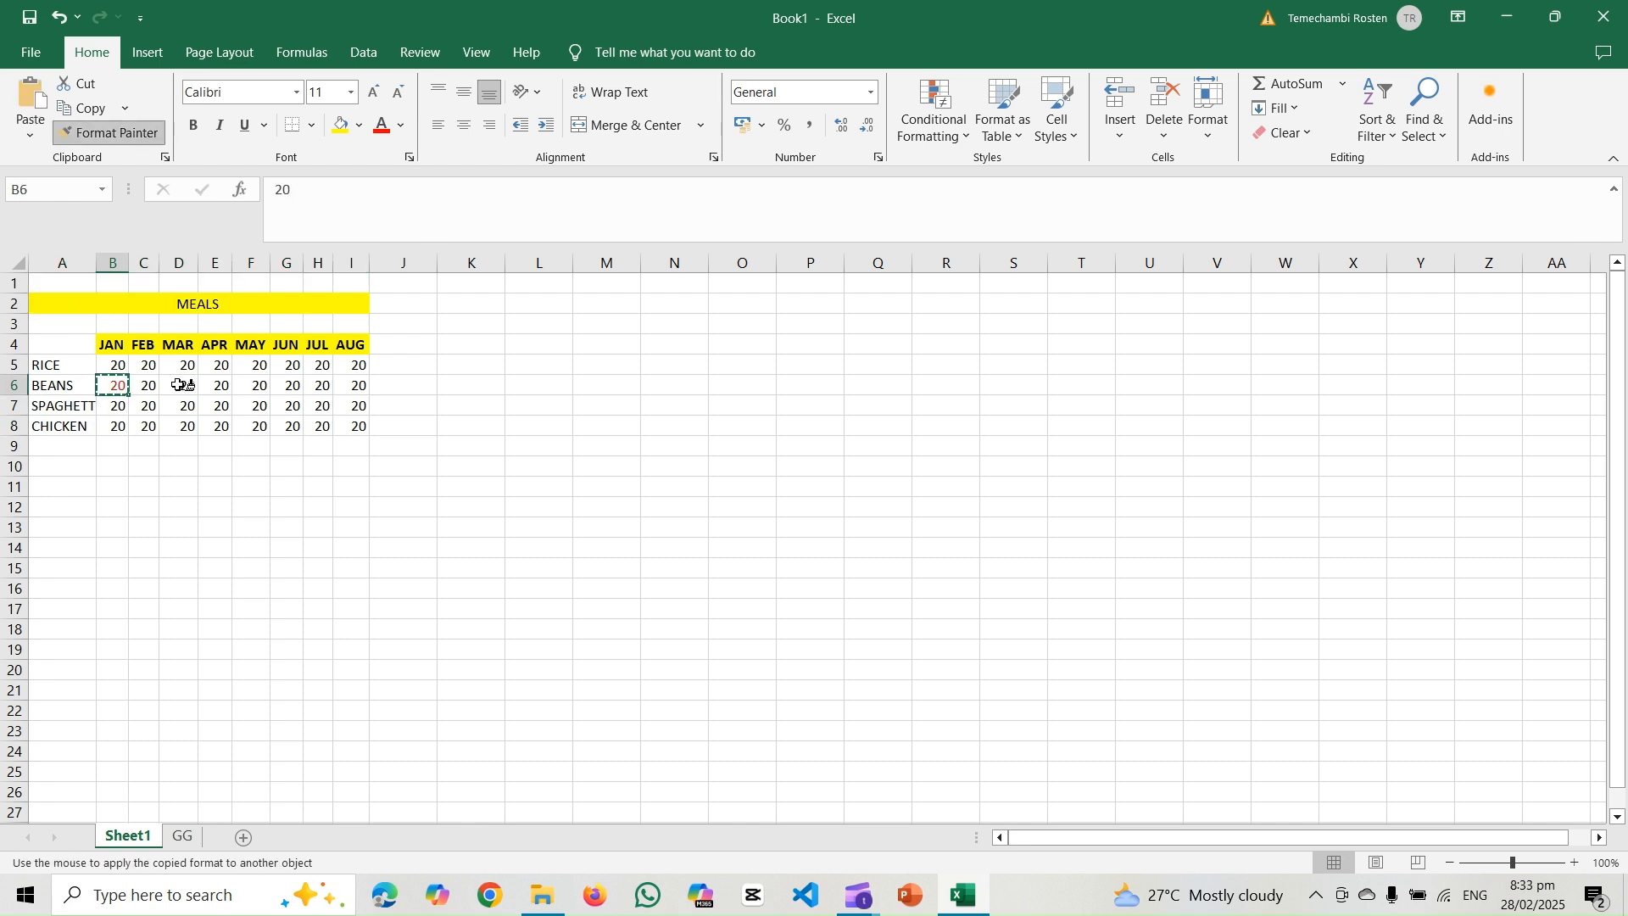
# Step: Use Format Painter to apply B6's red font formatting to D6 and F6's formatting to D5 and E5
pyautogui.click(181, 386)
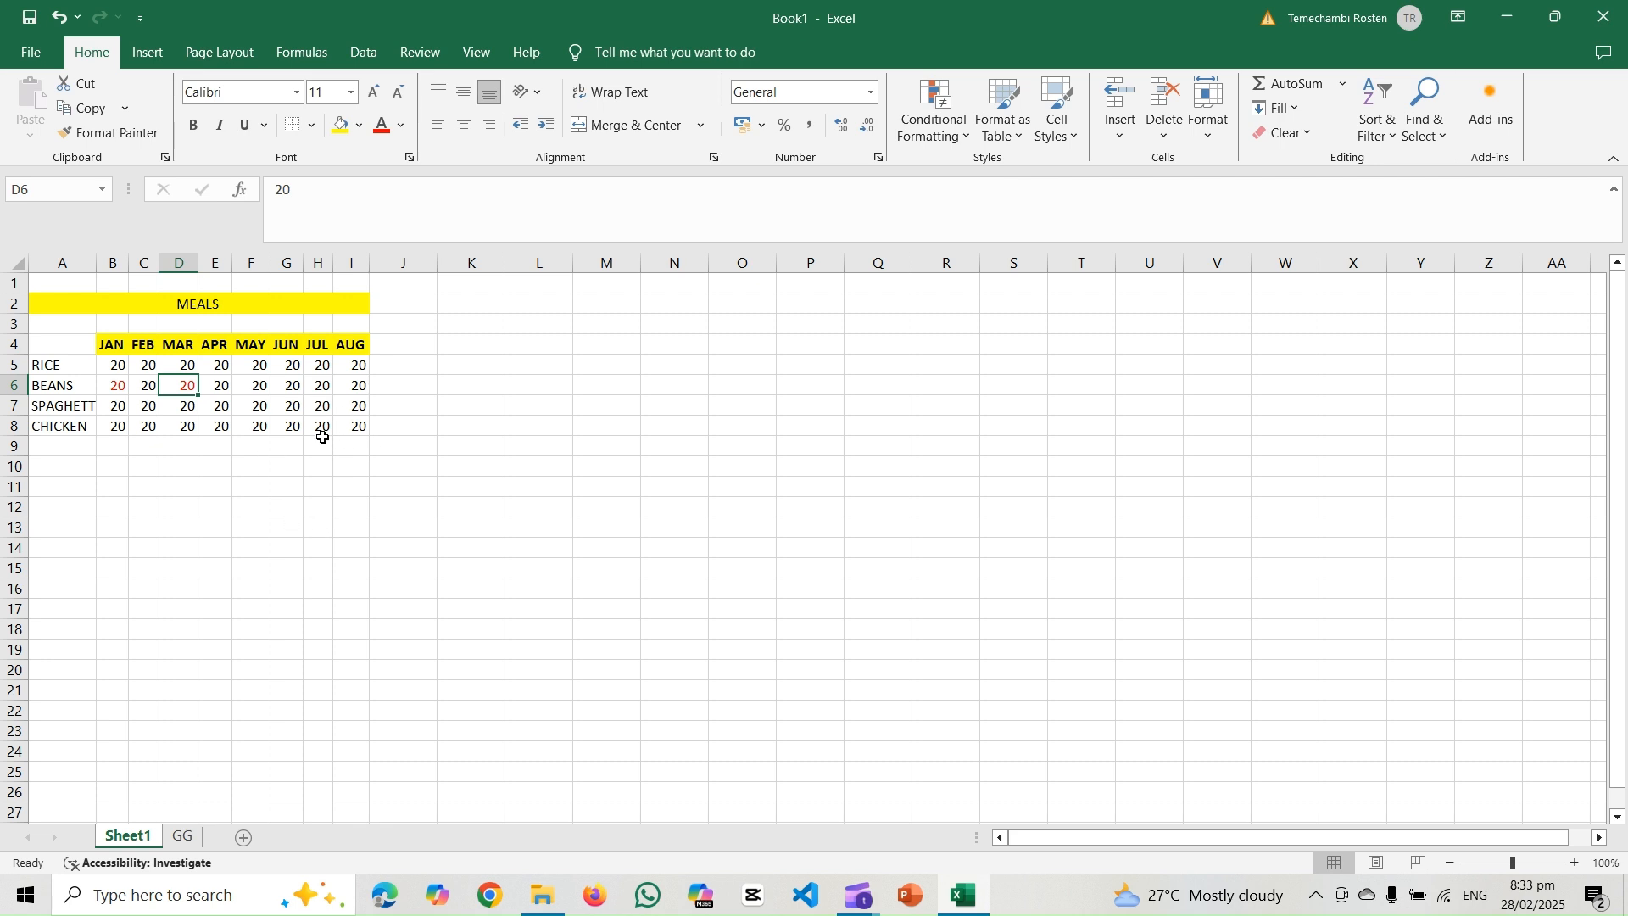
pyautogui.click(262, 391)
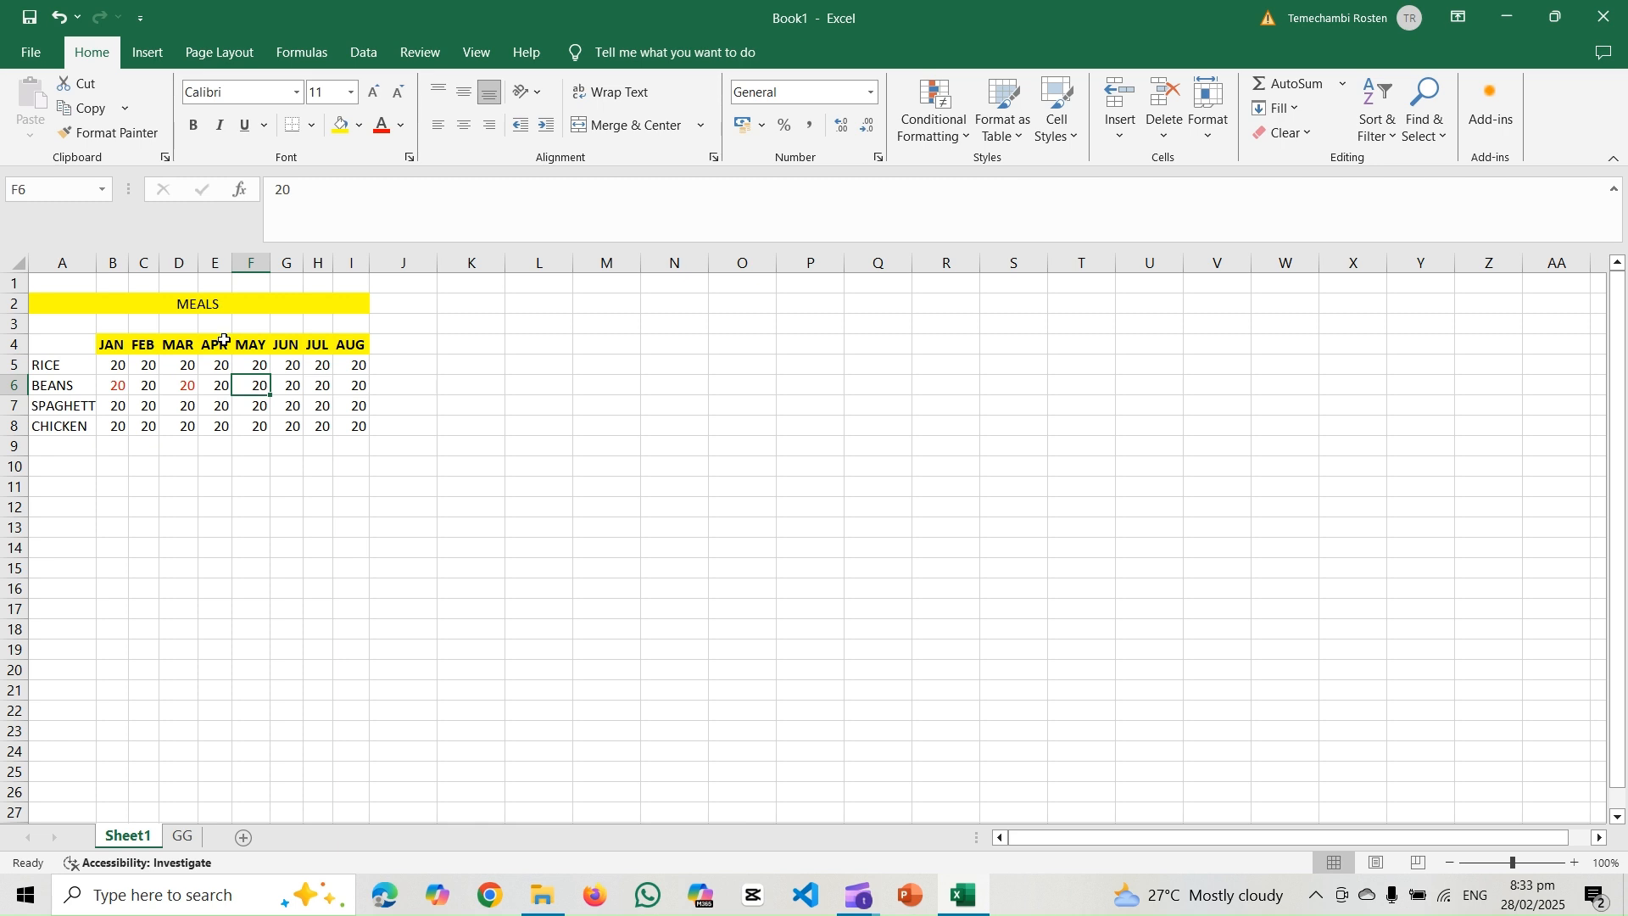
pyautogui.click(68, 139)
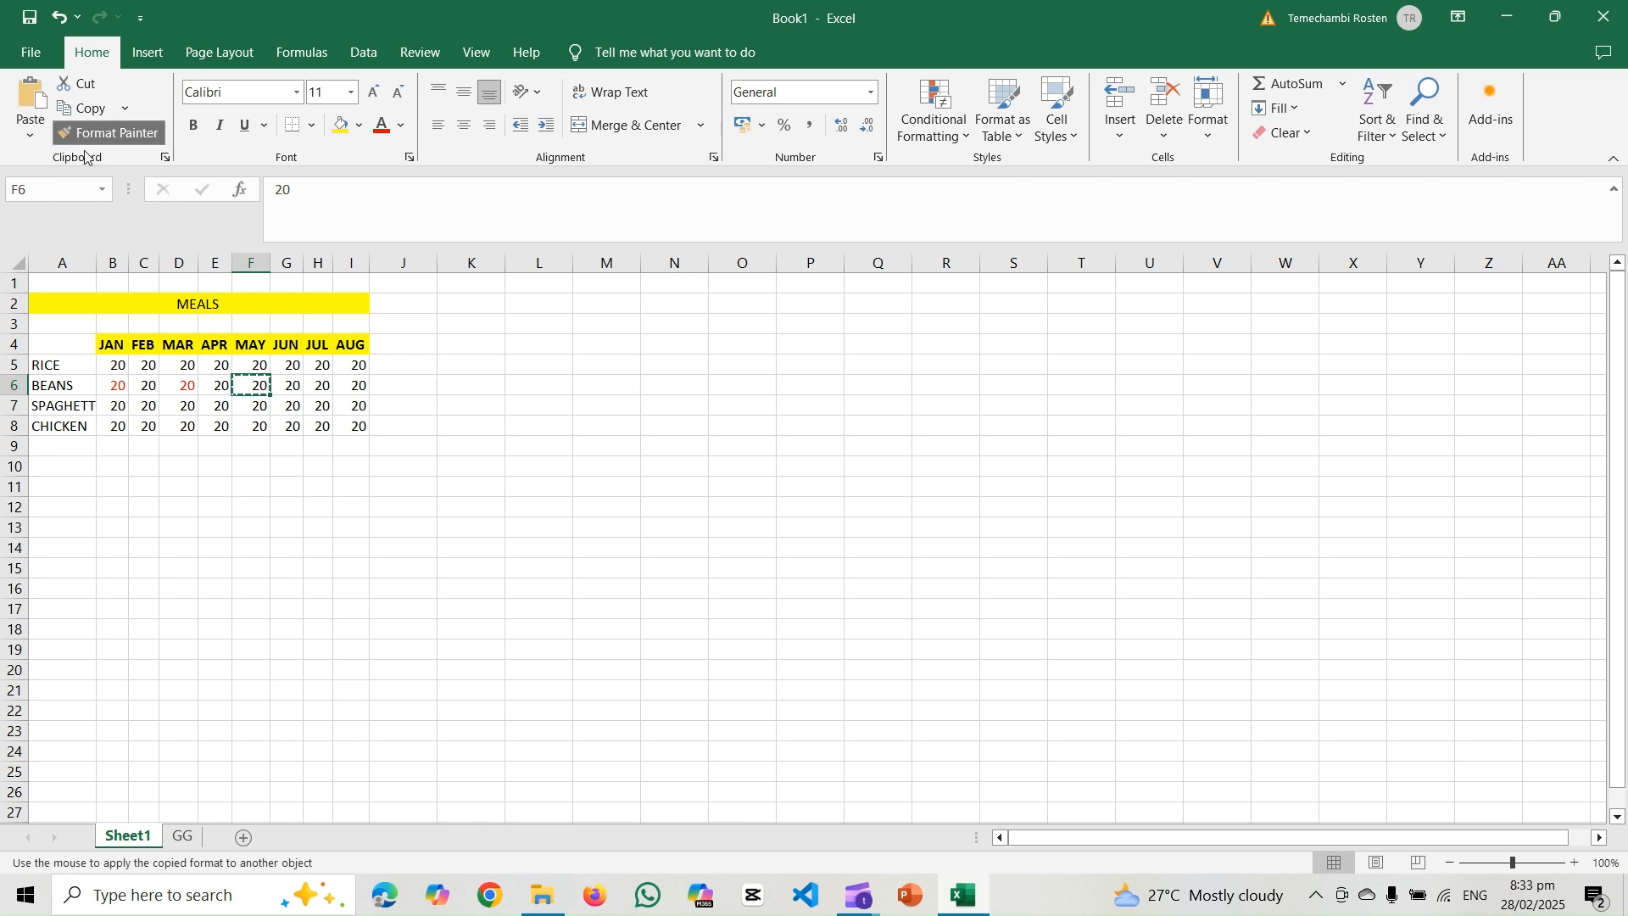
pyautogui.click(255, 383)
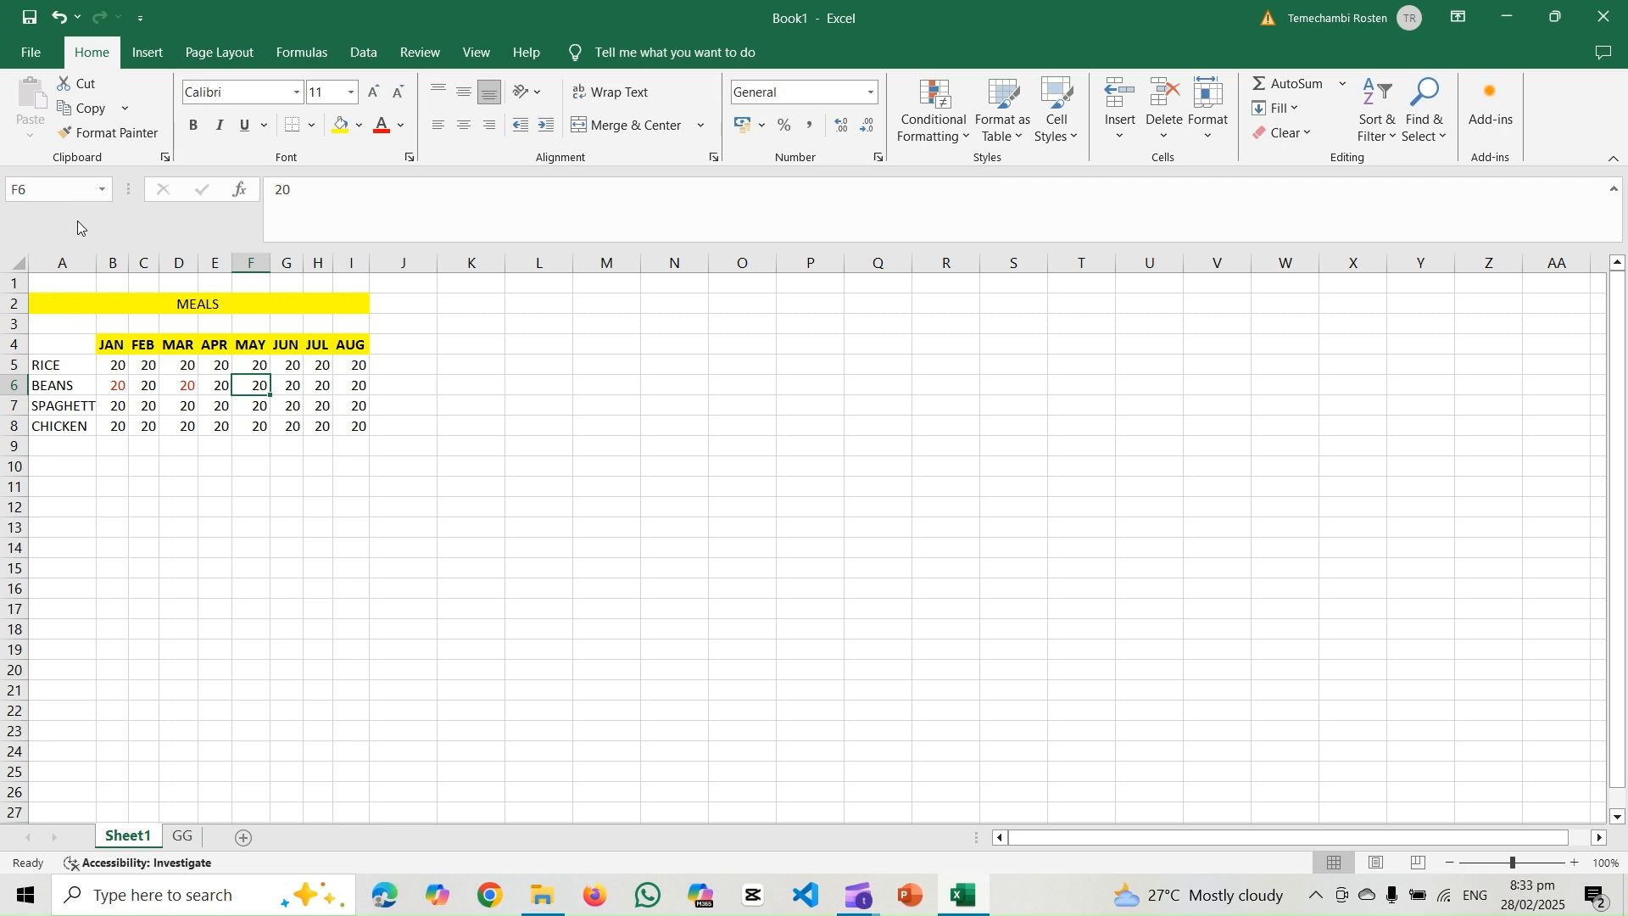
pyautogui.click(62, 136)
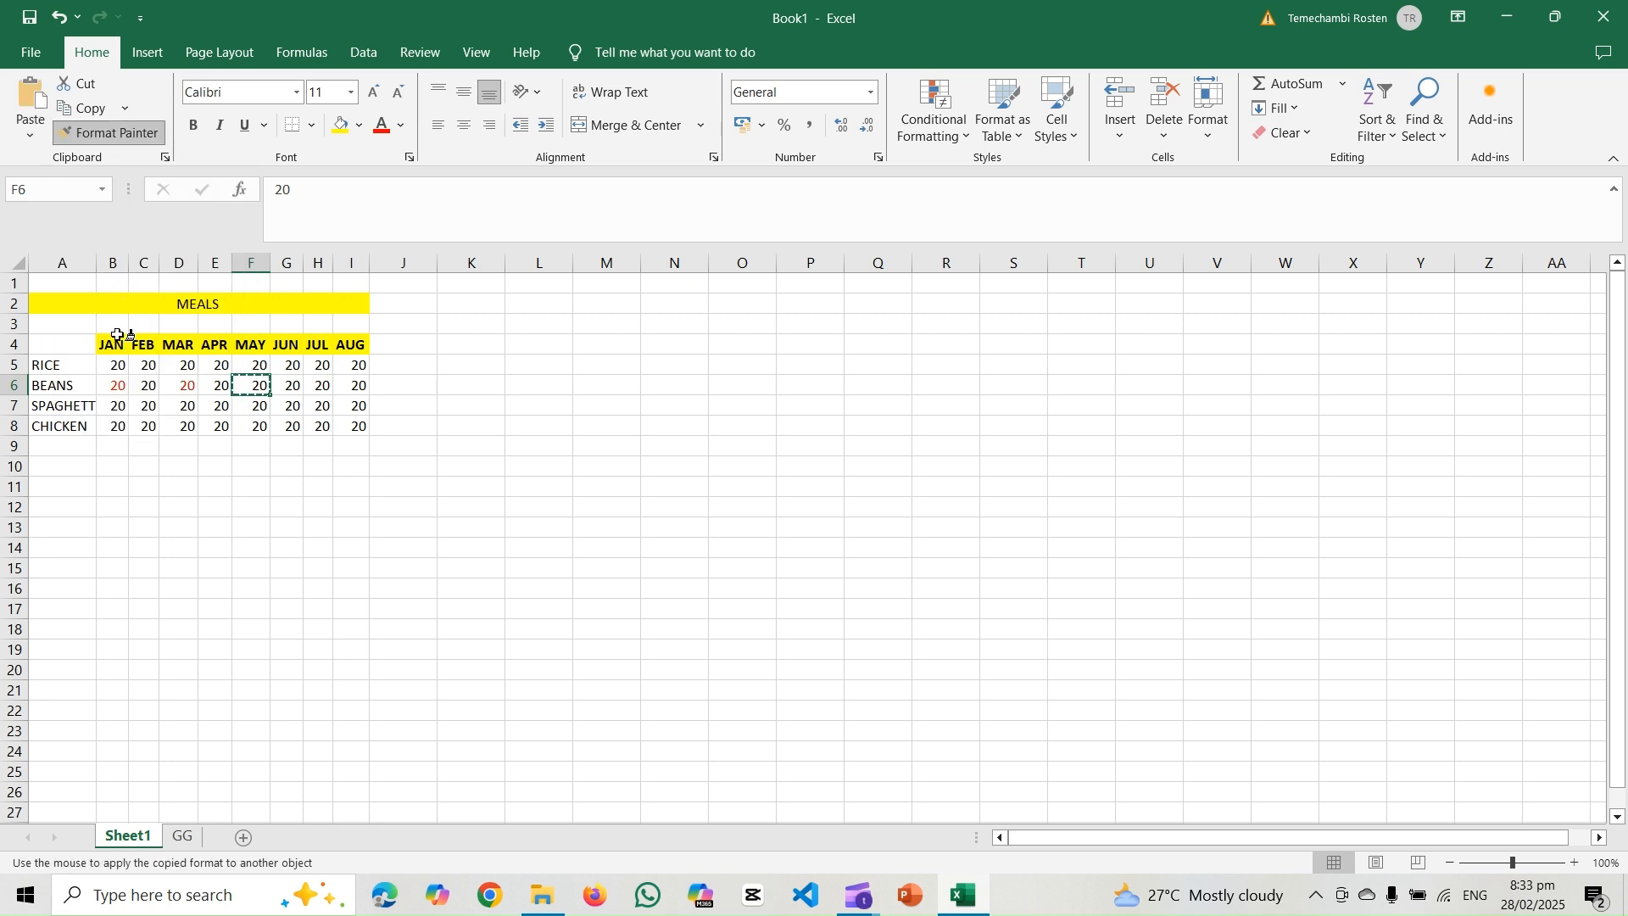
pyautogui.click(189, 367)
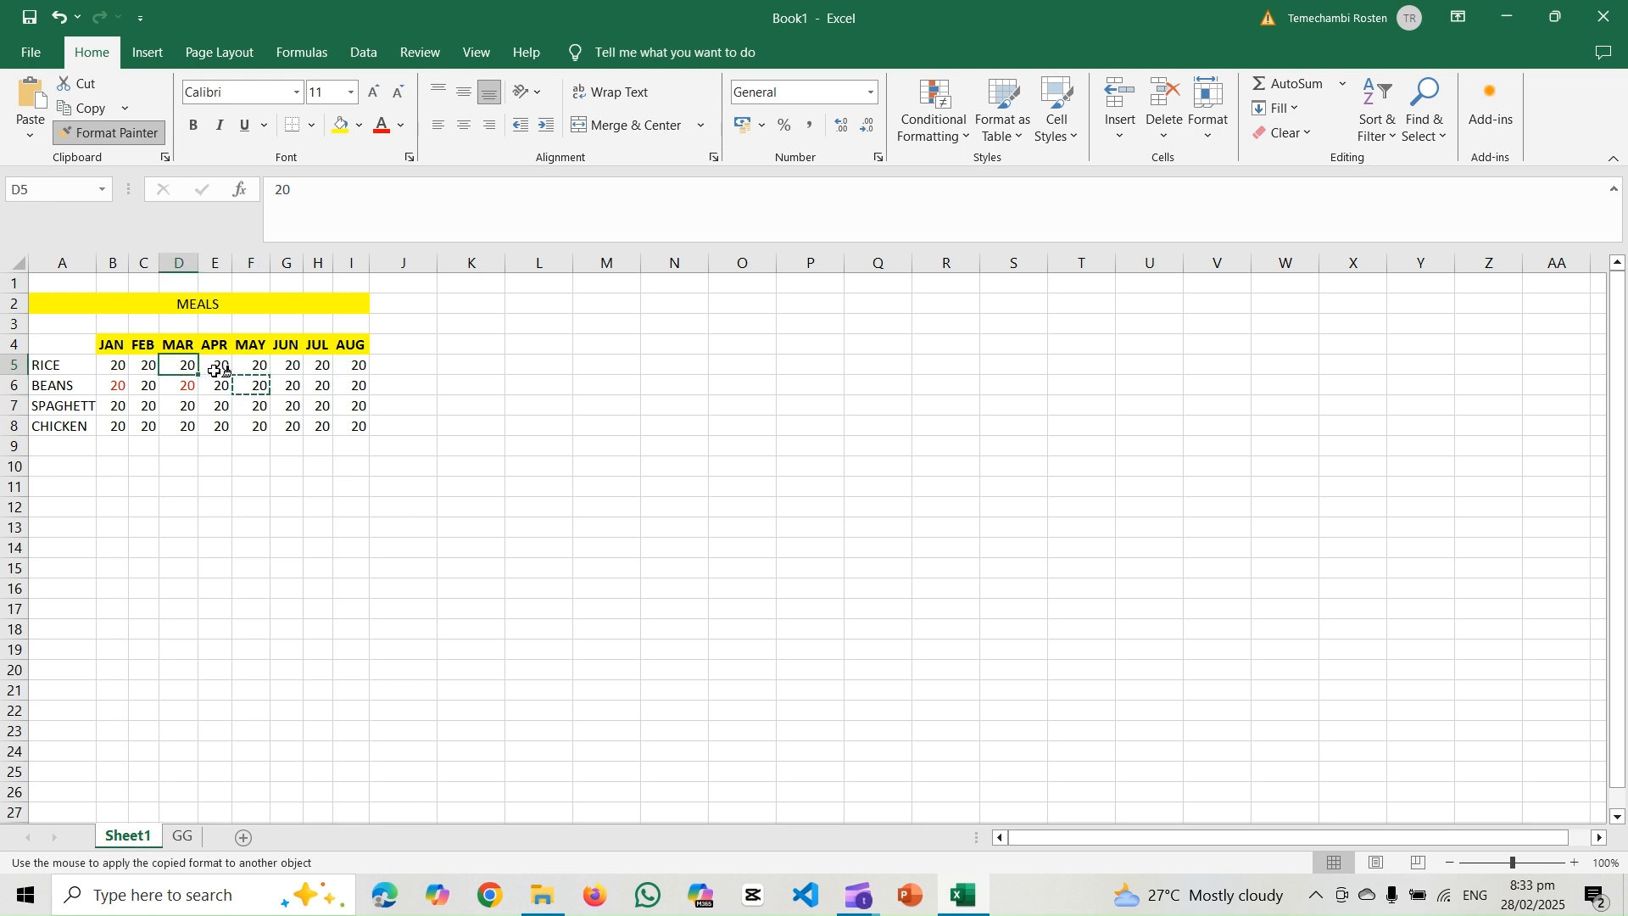
pyautogui.click(216, 370)
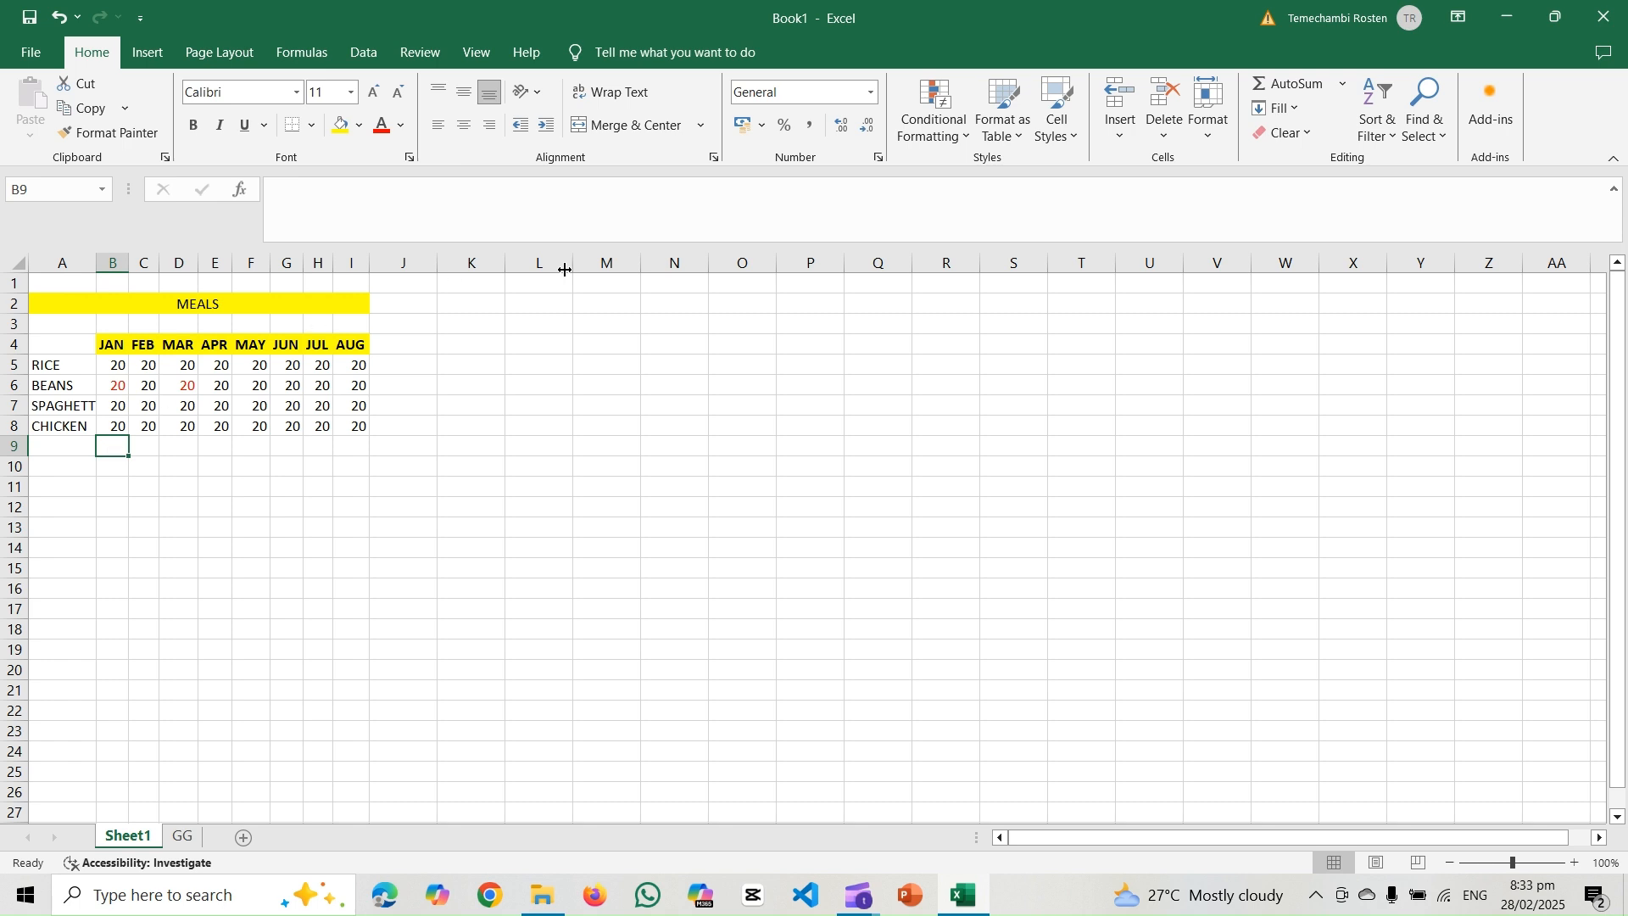
# Step: Total the January values in B9 with AutoSum of B5:B8 and fill the formula across to August in I9
pyautogui.click(1322, 84)
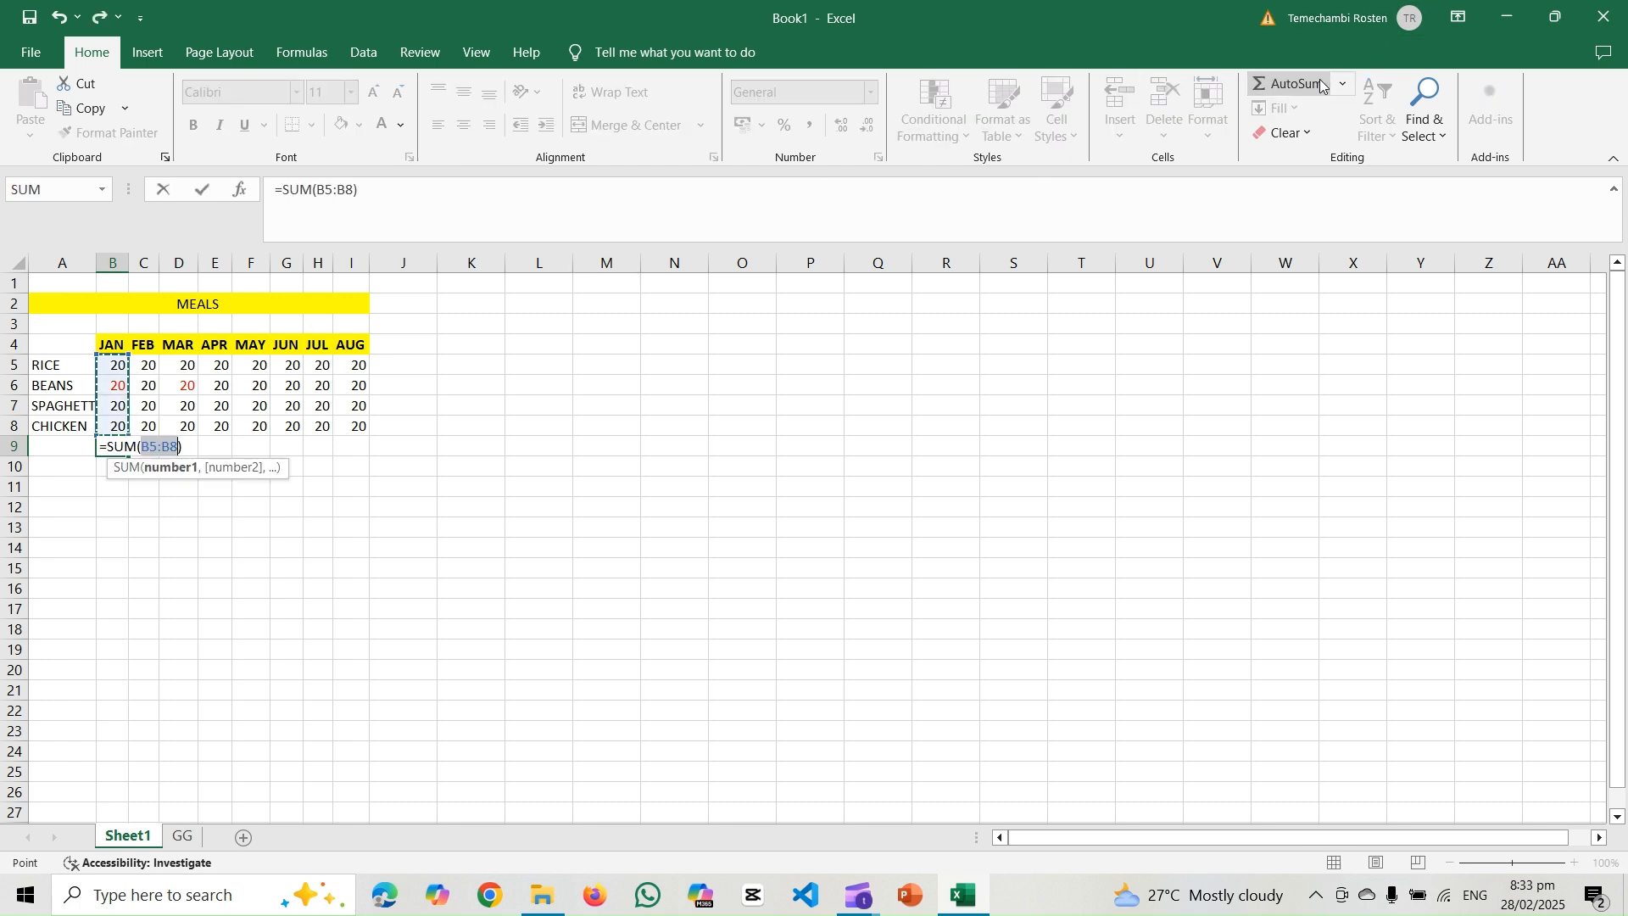
pyautogui.press('Return')
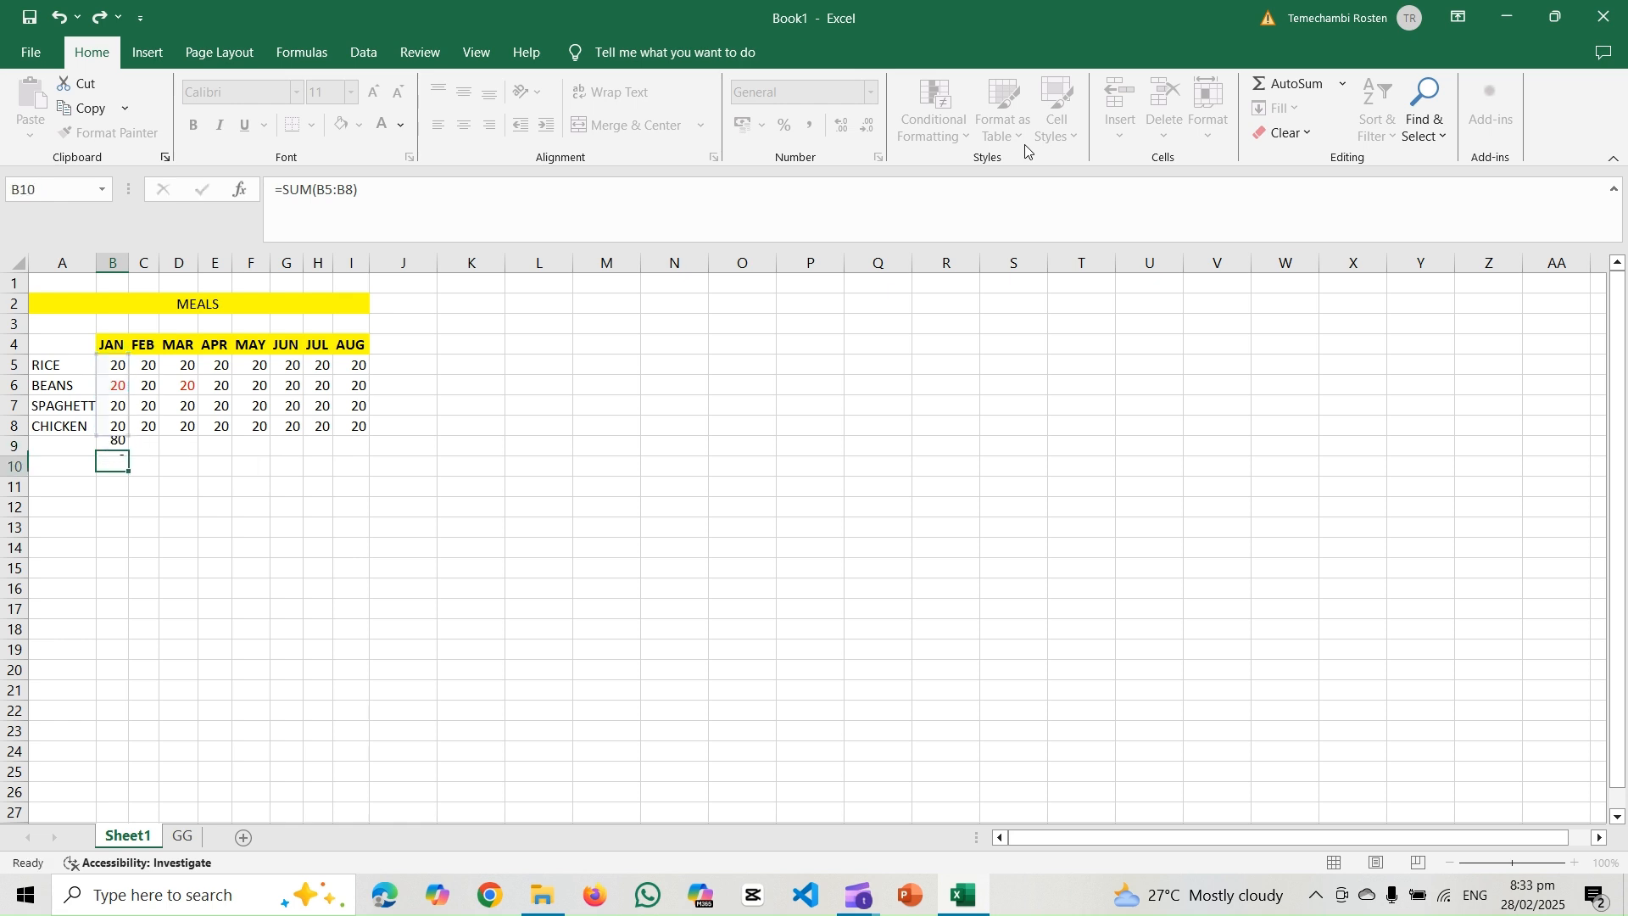
pyautogui.click(127, 445)
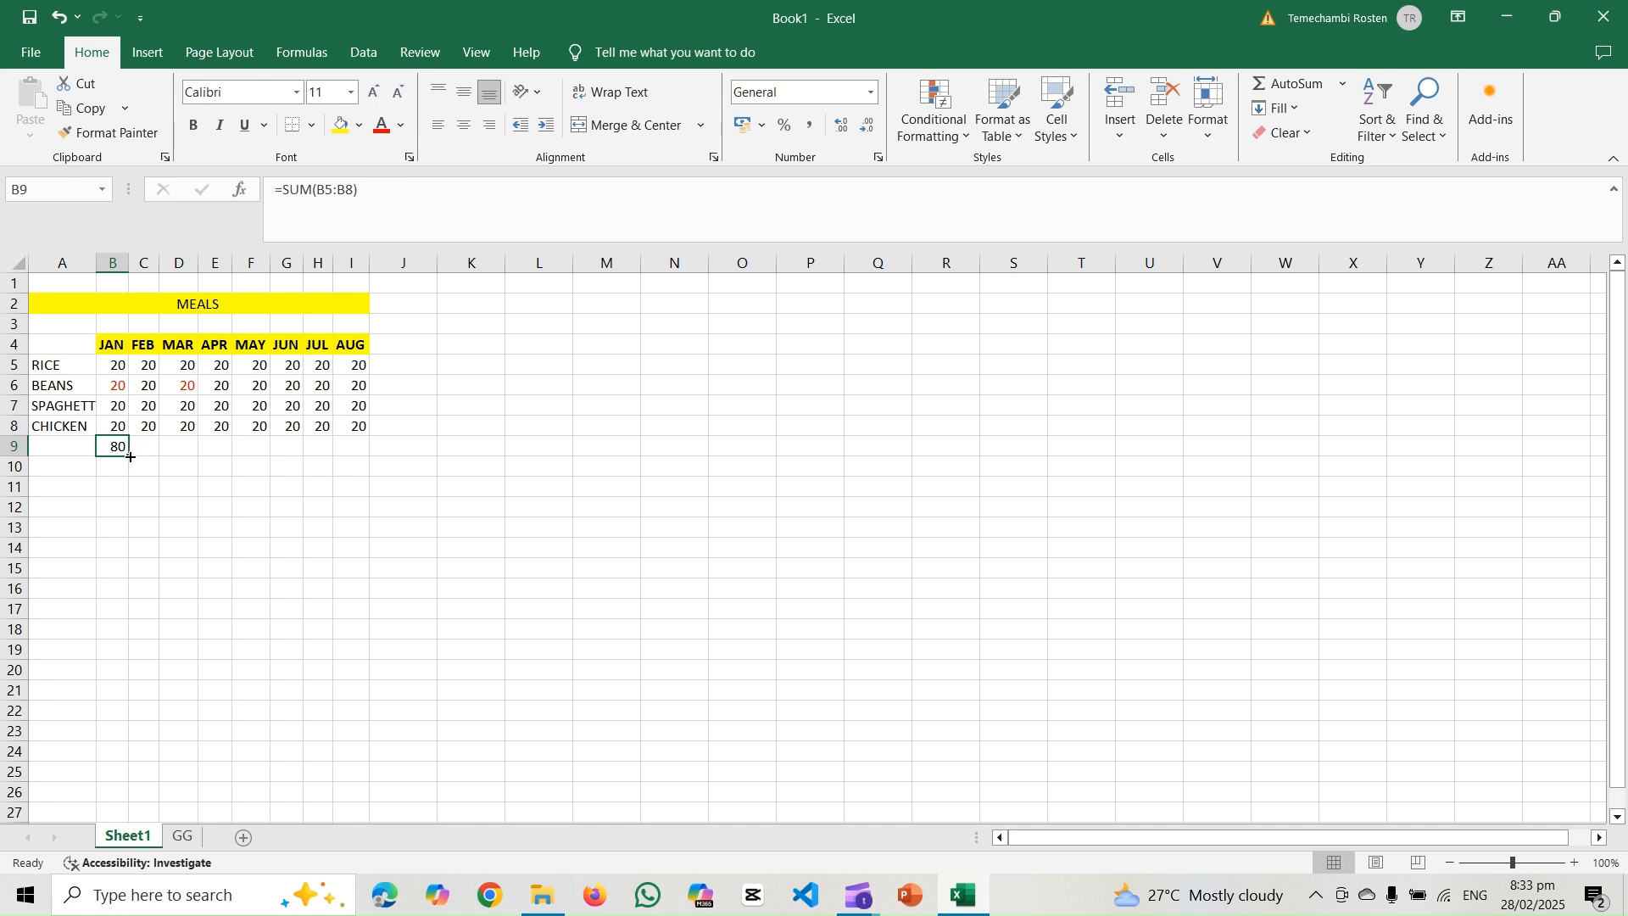
pyautogui.moveTo(128, 456); pyautogui.dragTo(373, 454)
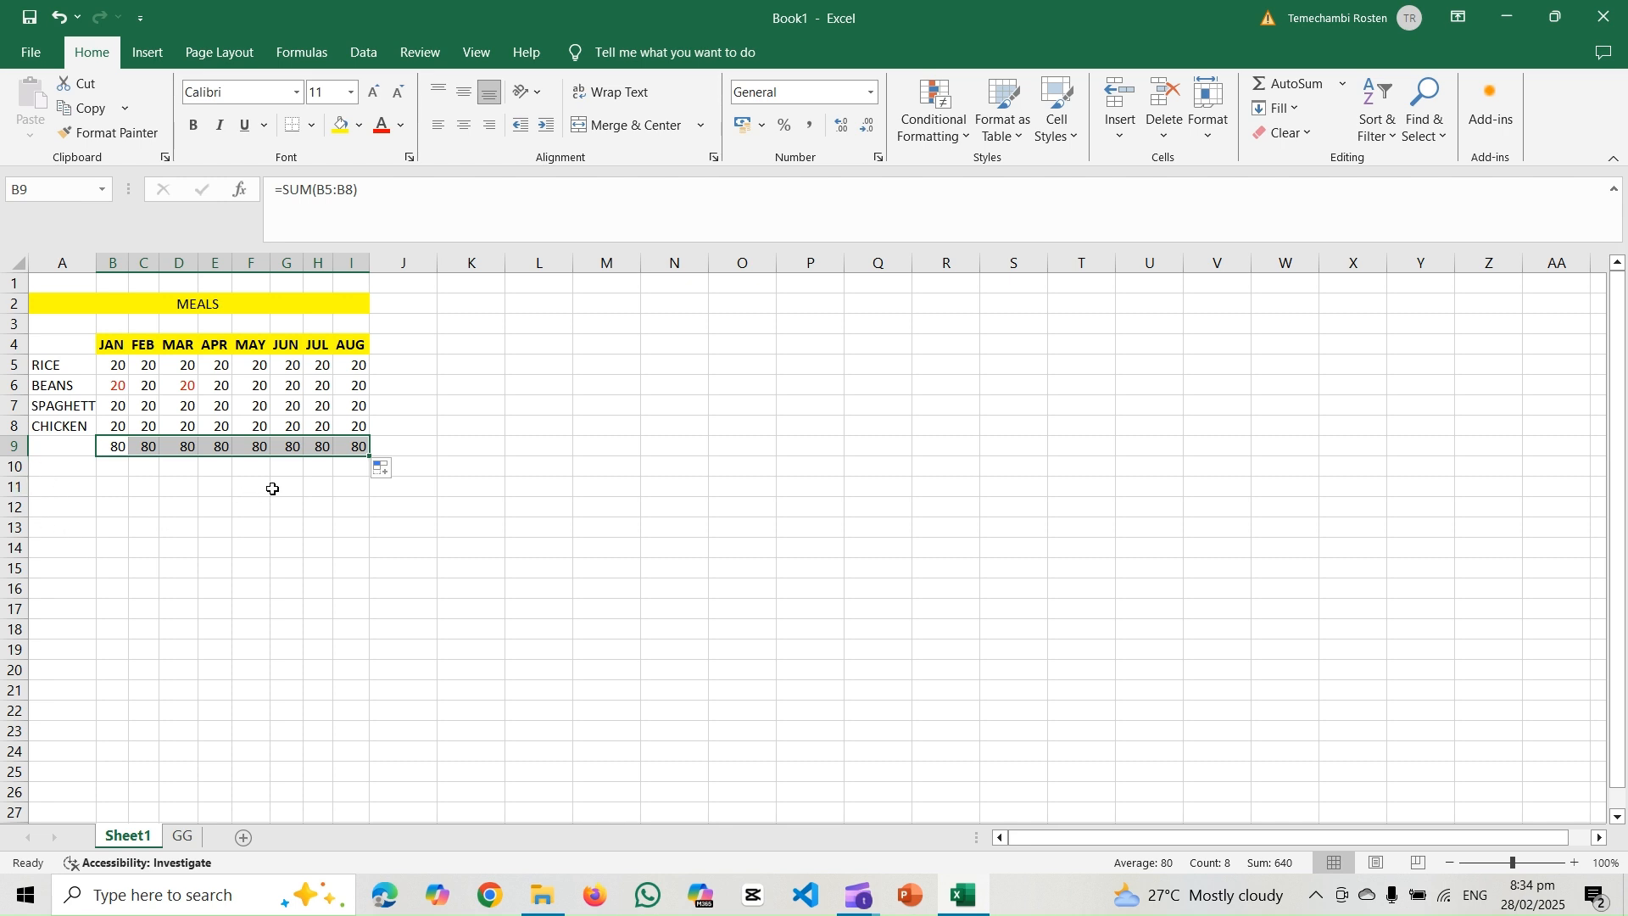
# Step: Clear the January total in B9 and enter the plain value 80 in its place
pyautogui.press('BackSpace')
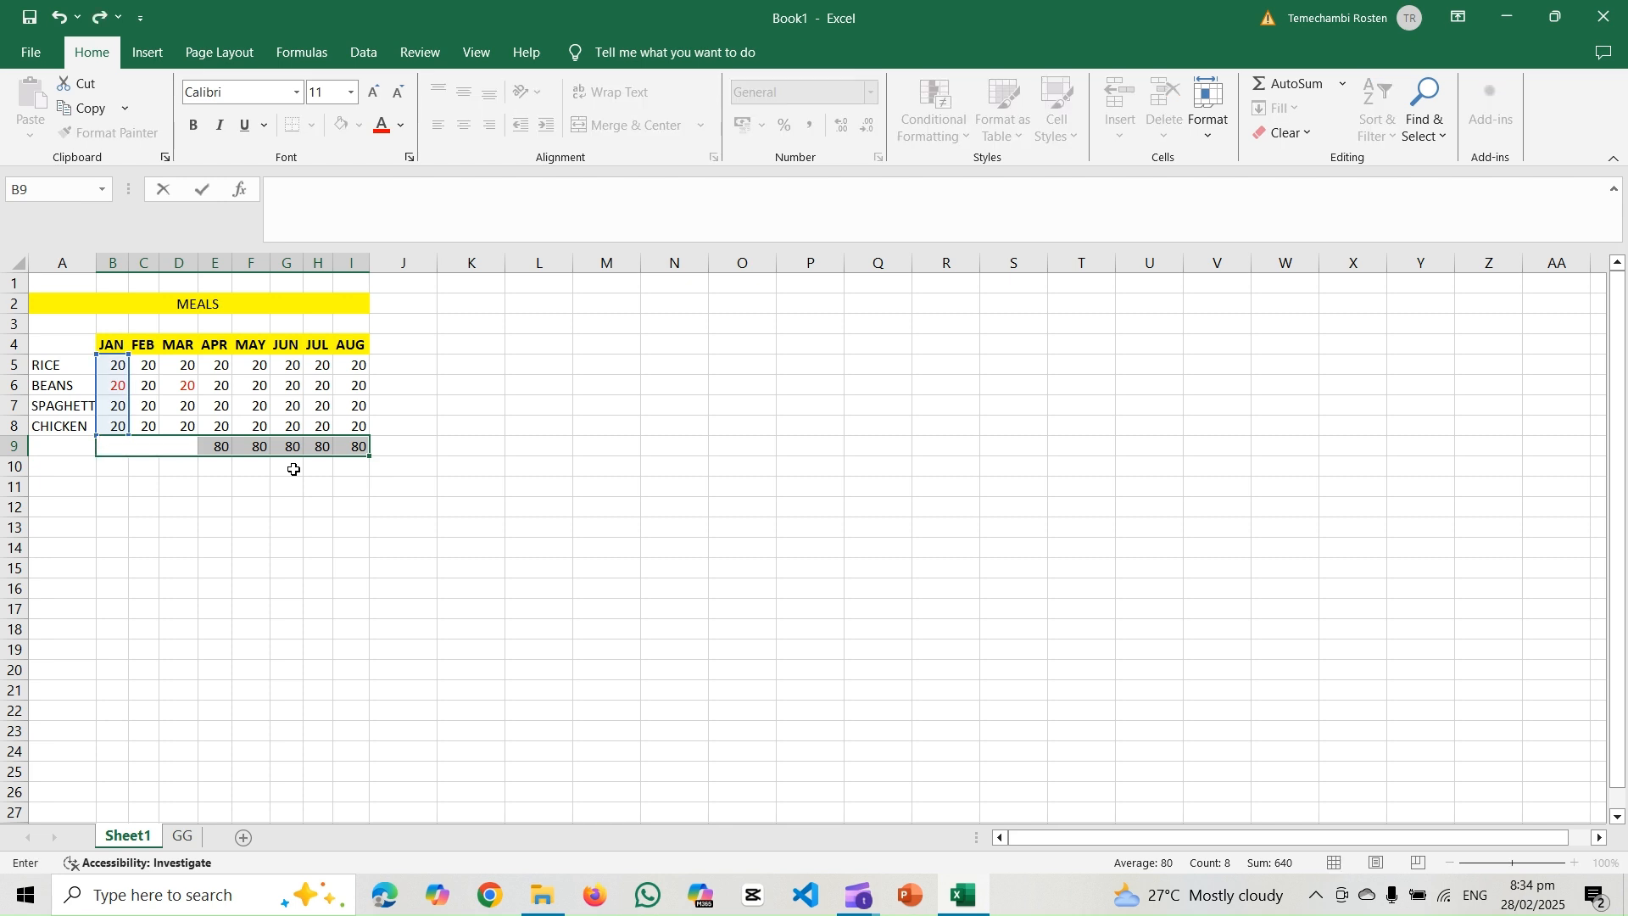
pyautogui.click(276, 451)
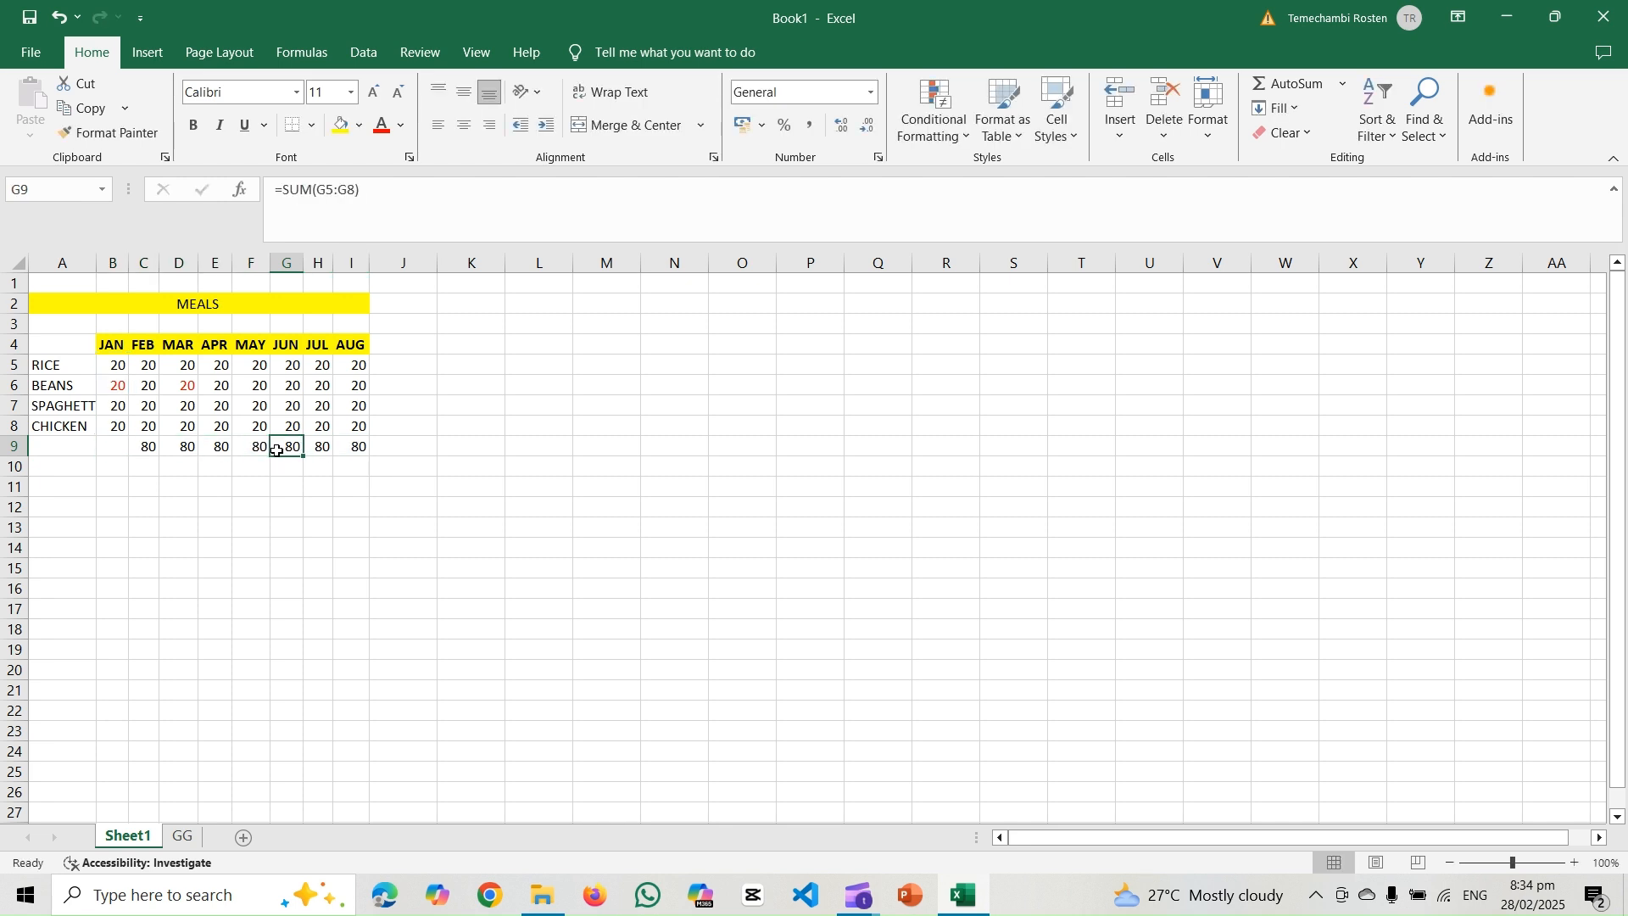
pyautogui.click(126, 444)
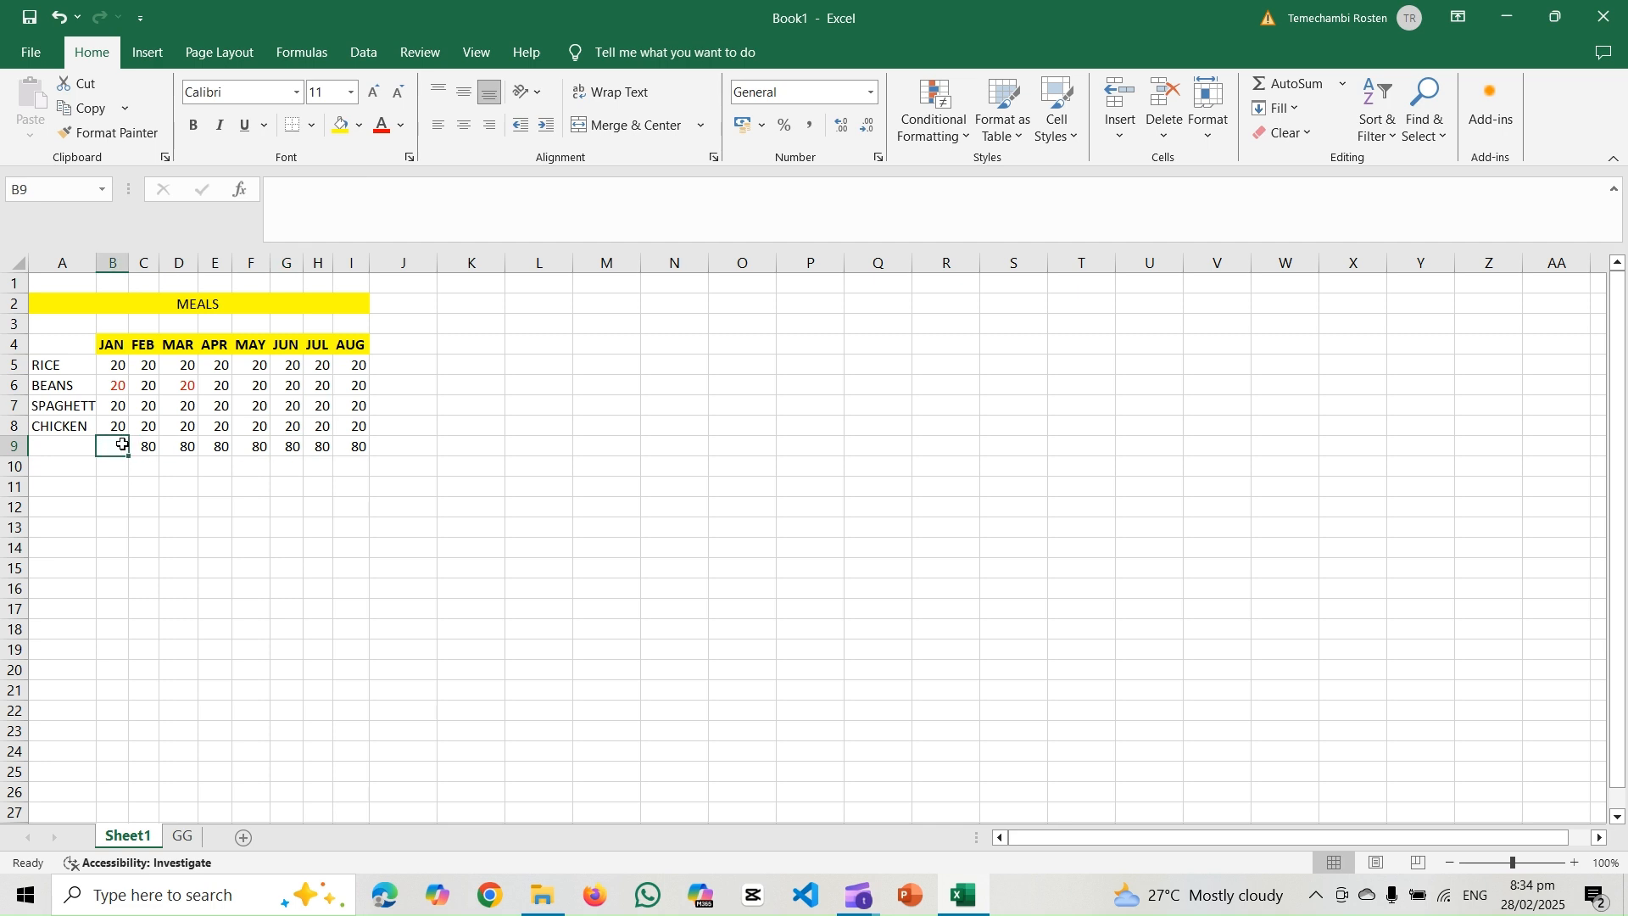
pyautogui.write('8')
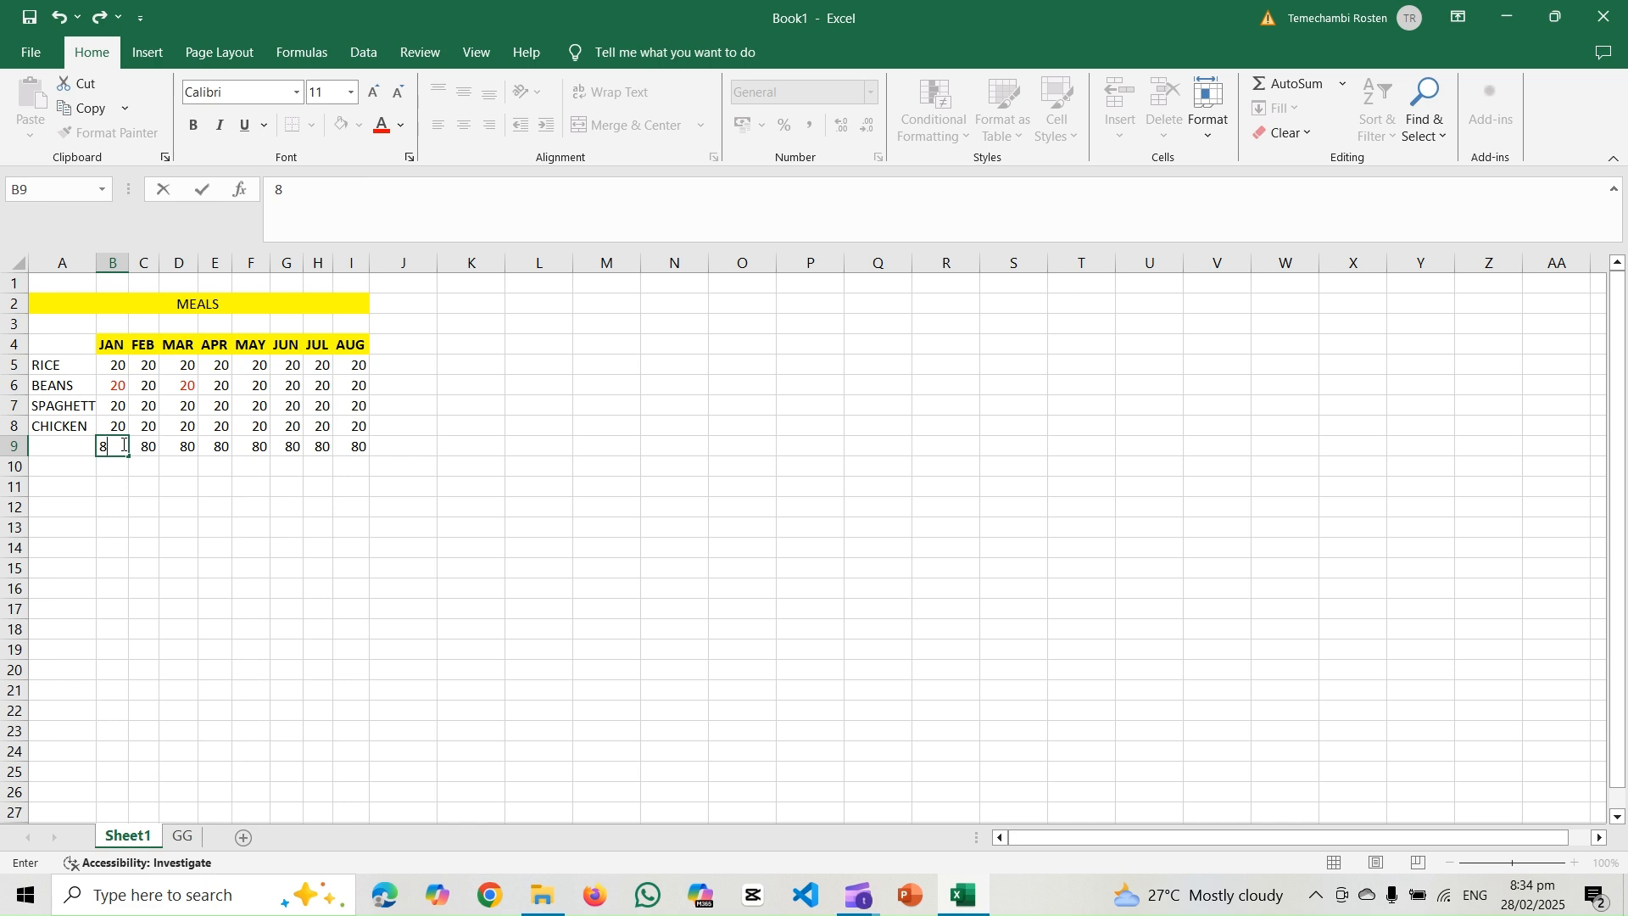
pyautogui.write('0')
pyautogui.click(195, 511)
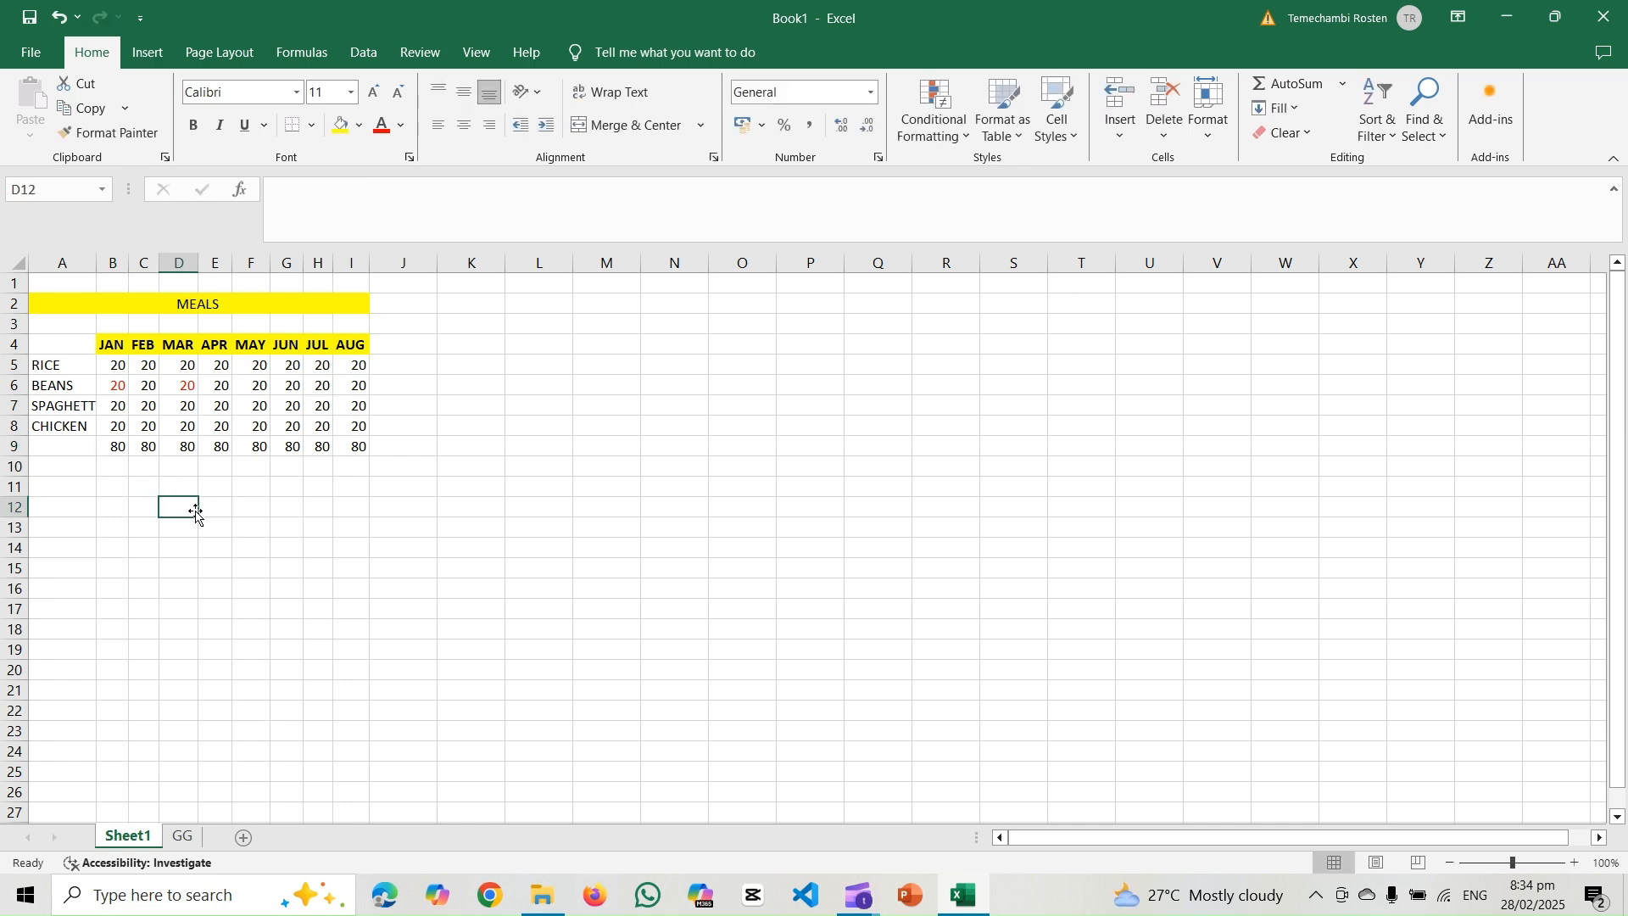